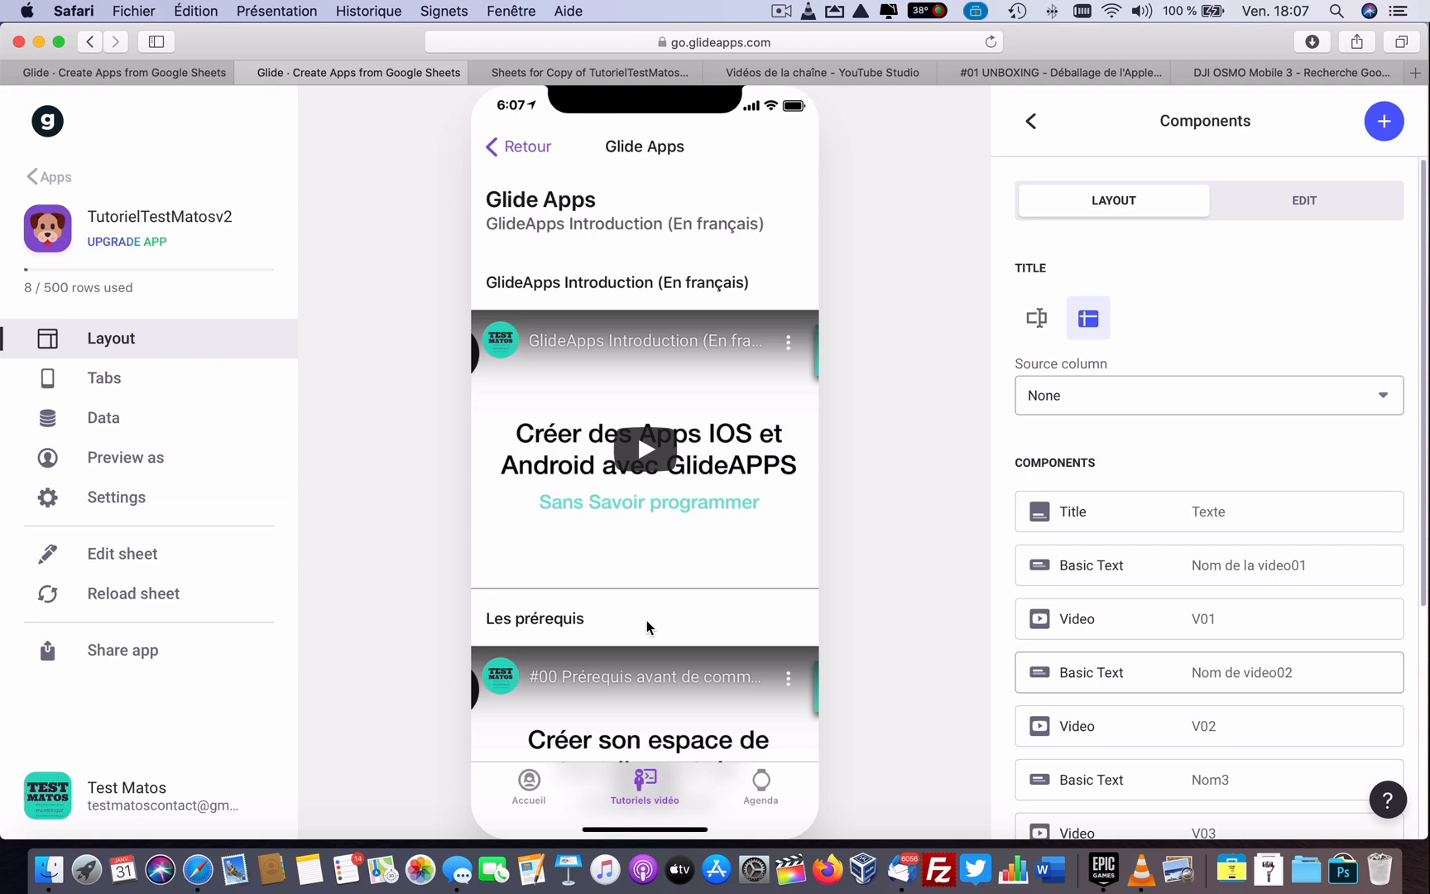
# Step: Examine the Glide Apps, Apple Watch Série 5, MAC OS and Enseigner avec l'IPAD video pages in the Tutoriels vidéo preview
pyautogui.scroll(-10, 647, 627)
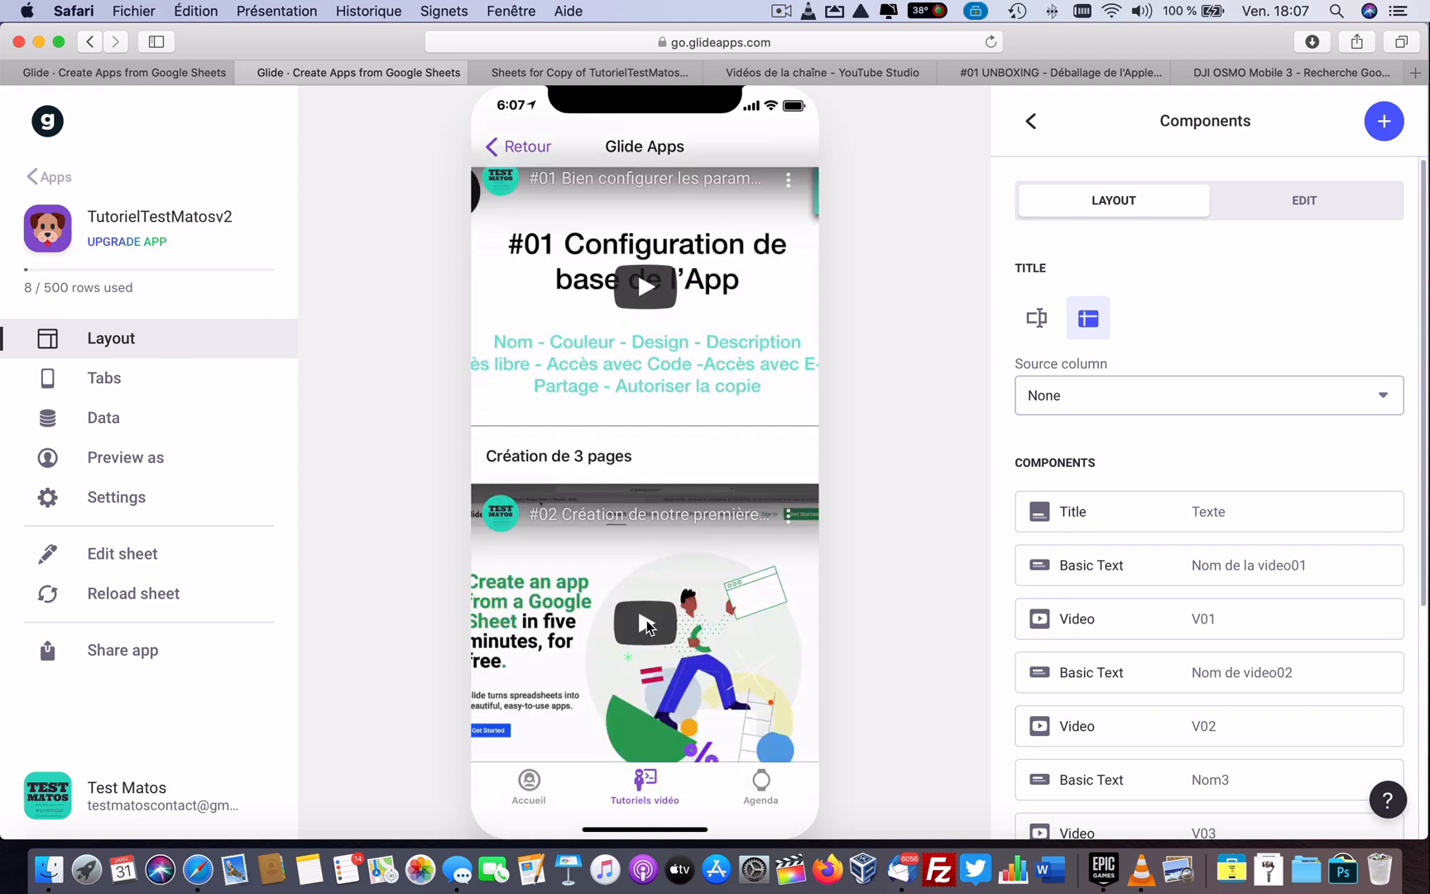
pyautogui.scroll(10, 647, 622)
pyautogui.scroll(-10, 647, 625)
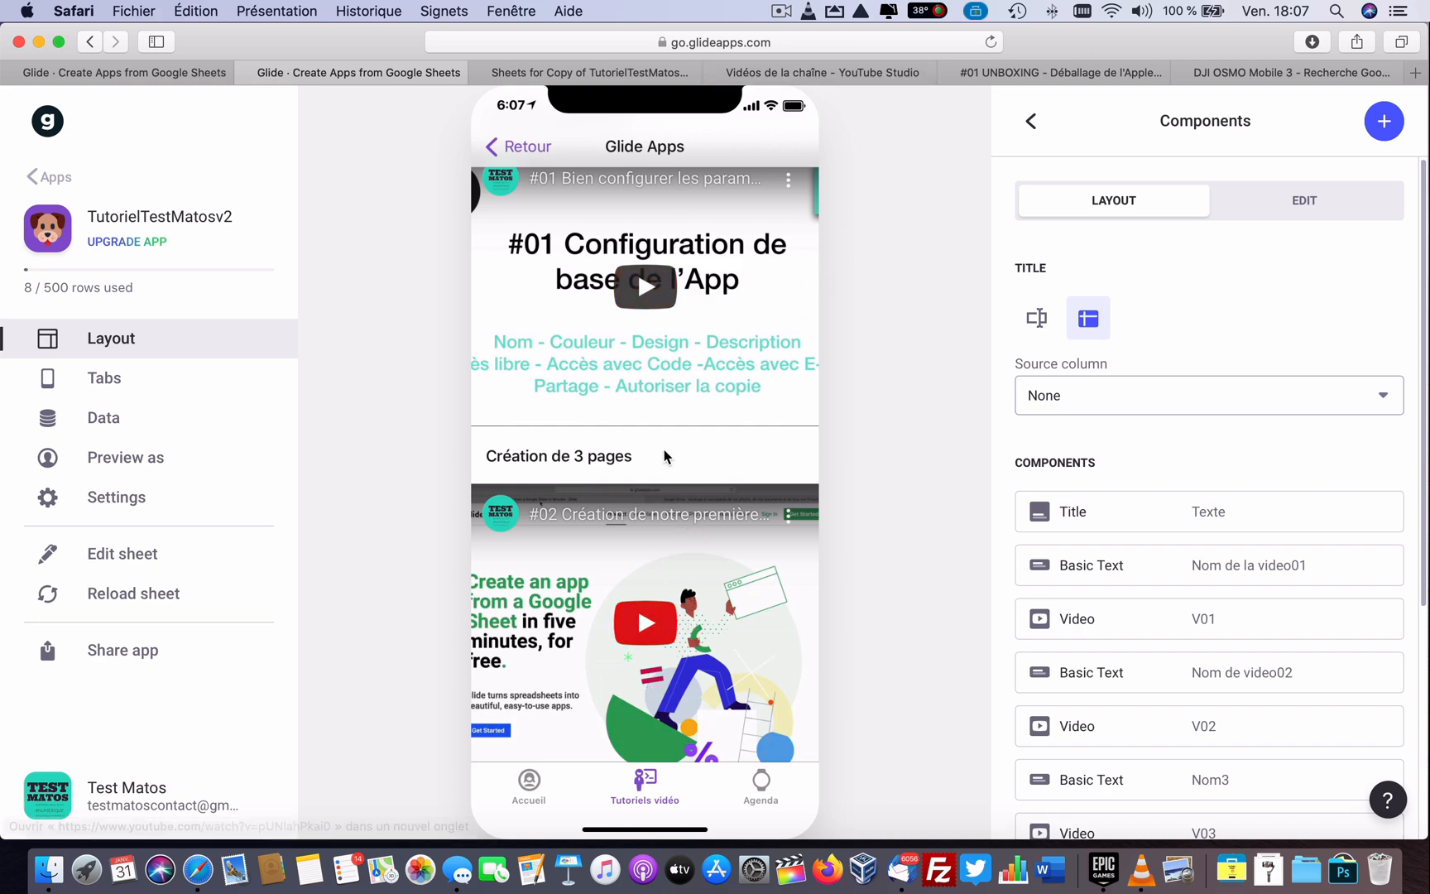
pyautogui.click(530, 149)
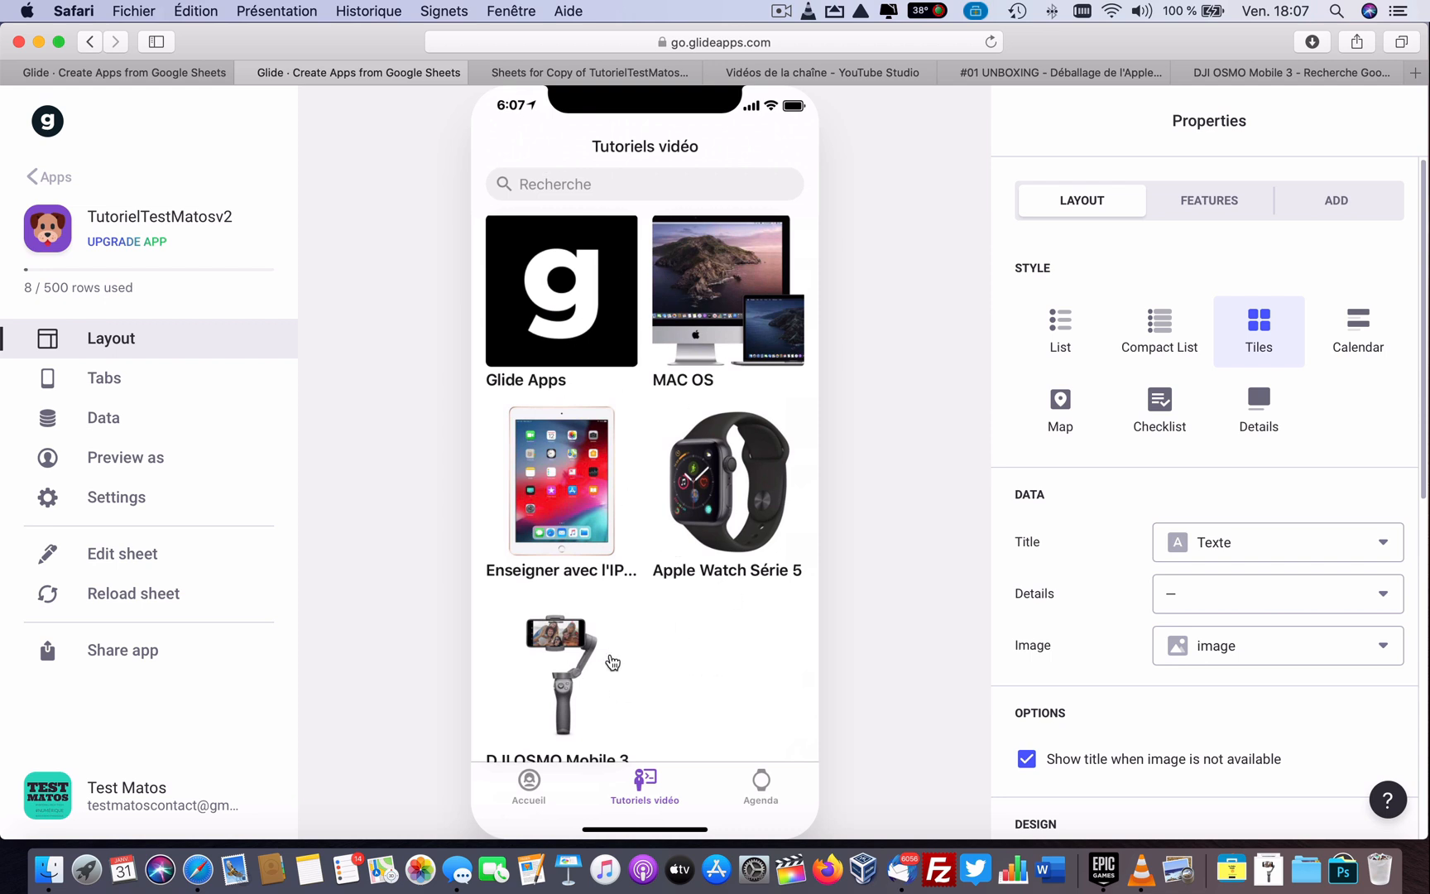
pyautogui.scroll(-2, 652, 643)
pyautogui.scroll(2, 652, 643)
pyautogui.click(686, 481)
pyautogui.scroll(-10, 684, 496)
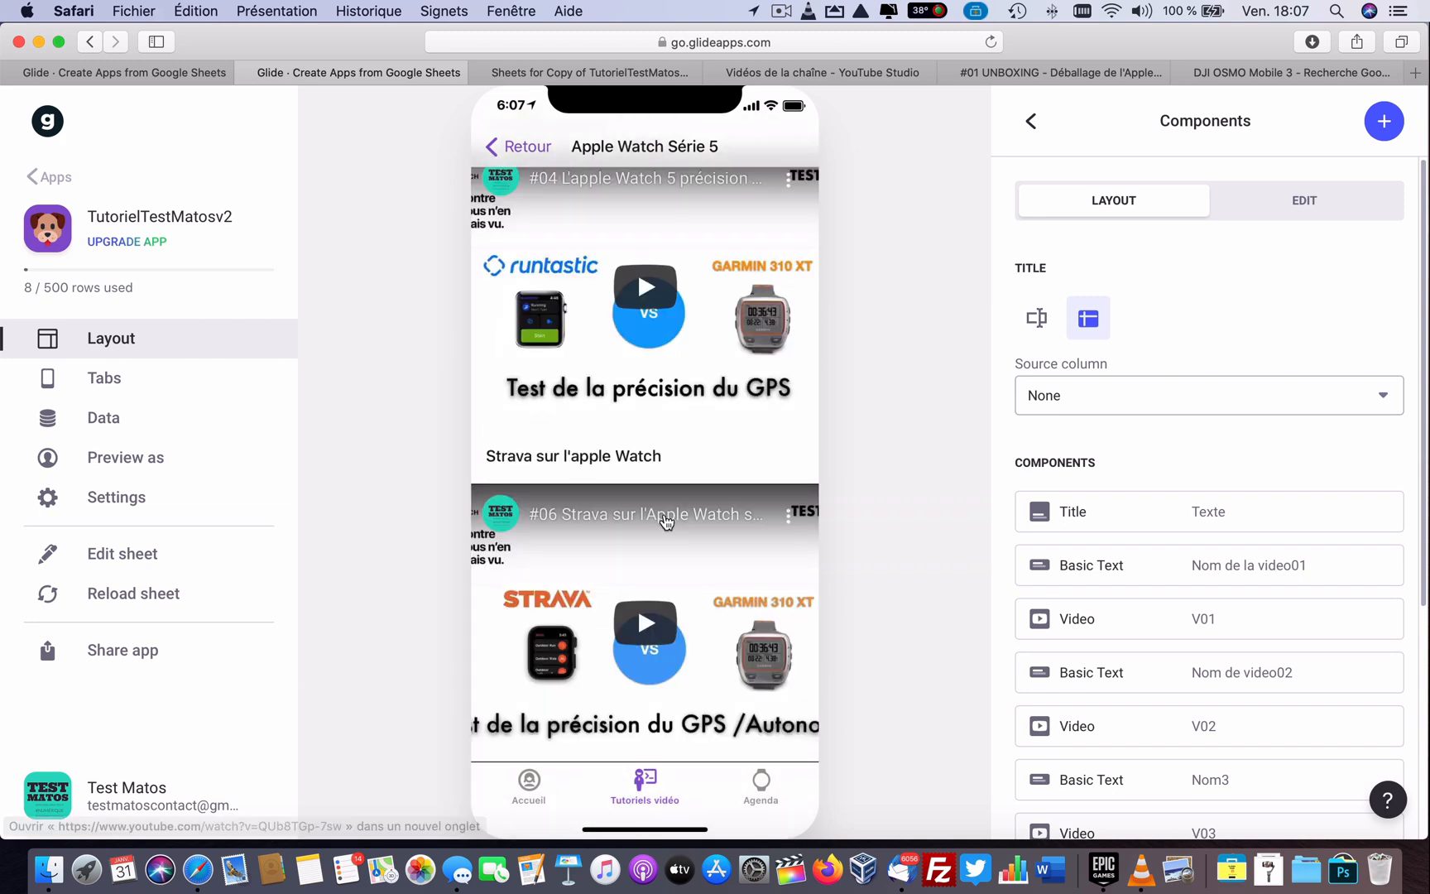
pyautogui.scroll(10, 667, 522)
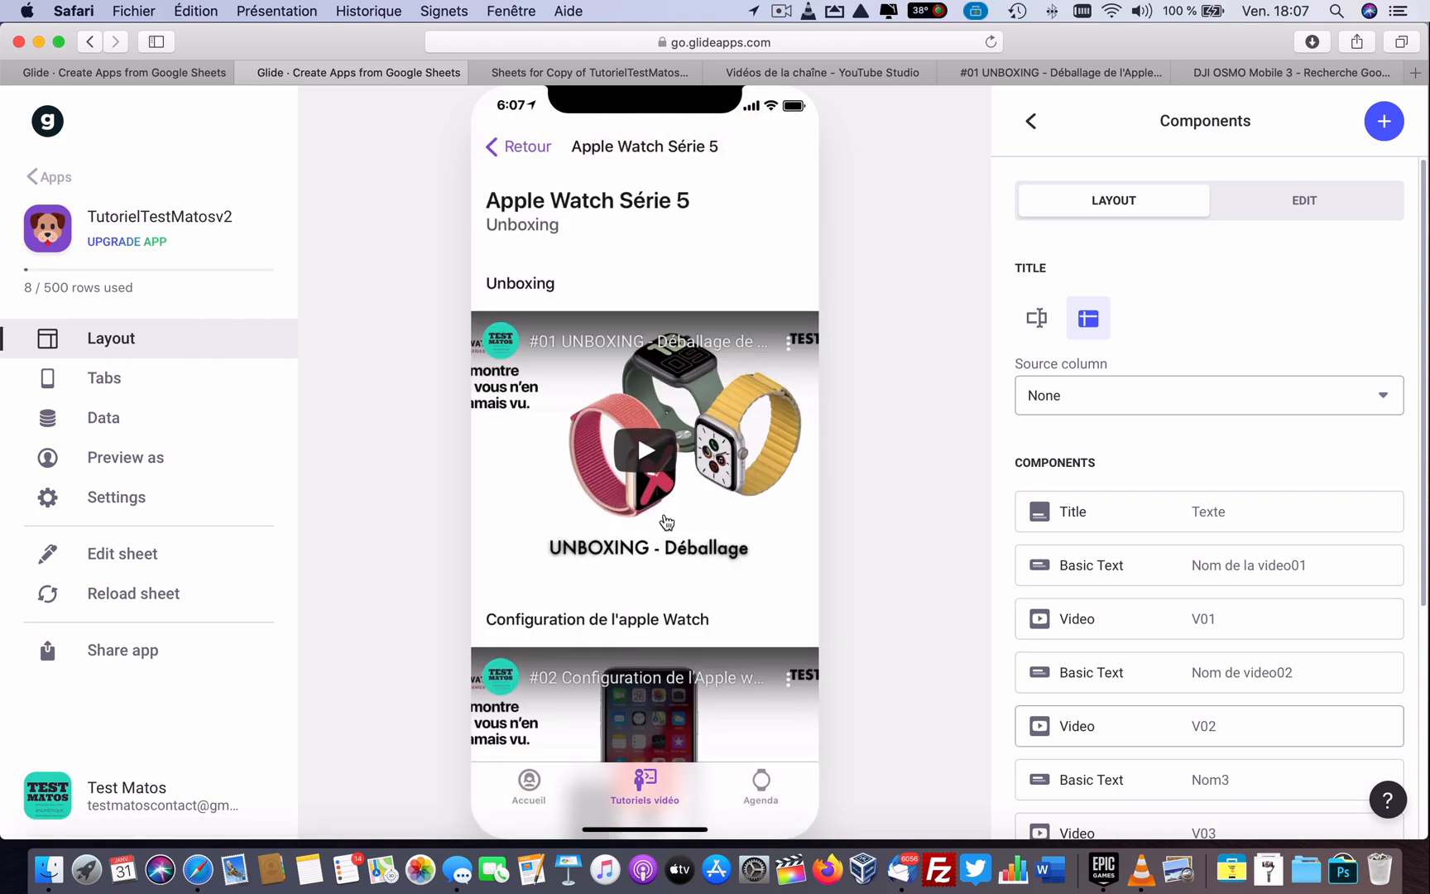
pyautogui.click(499, 147)
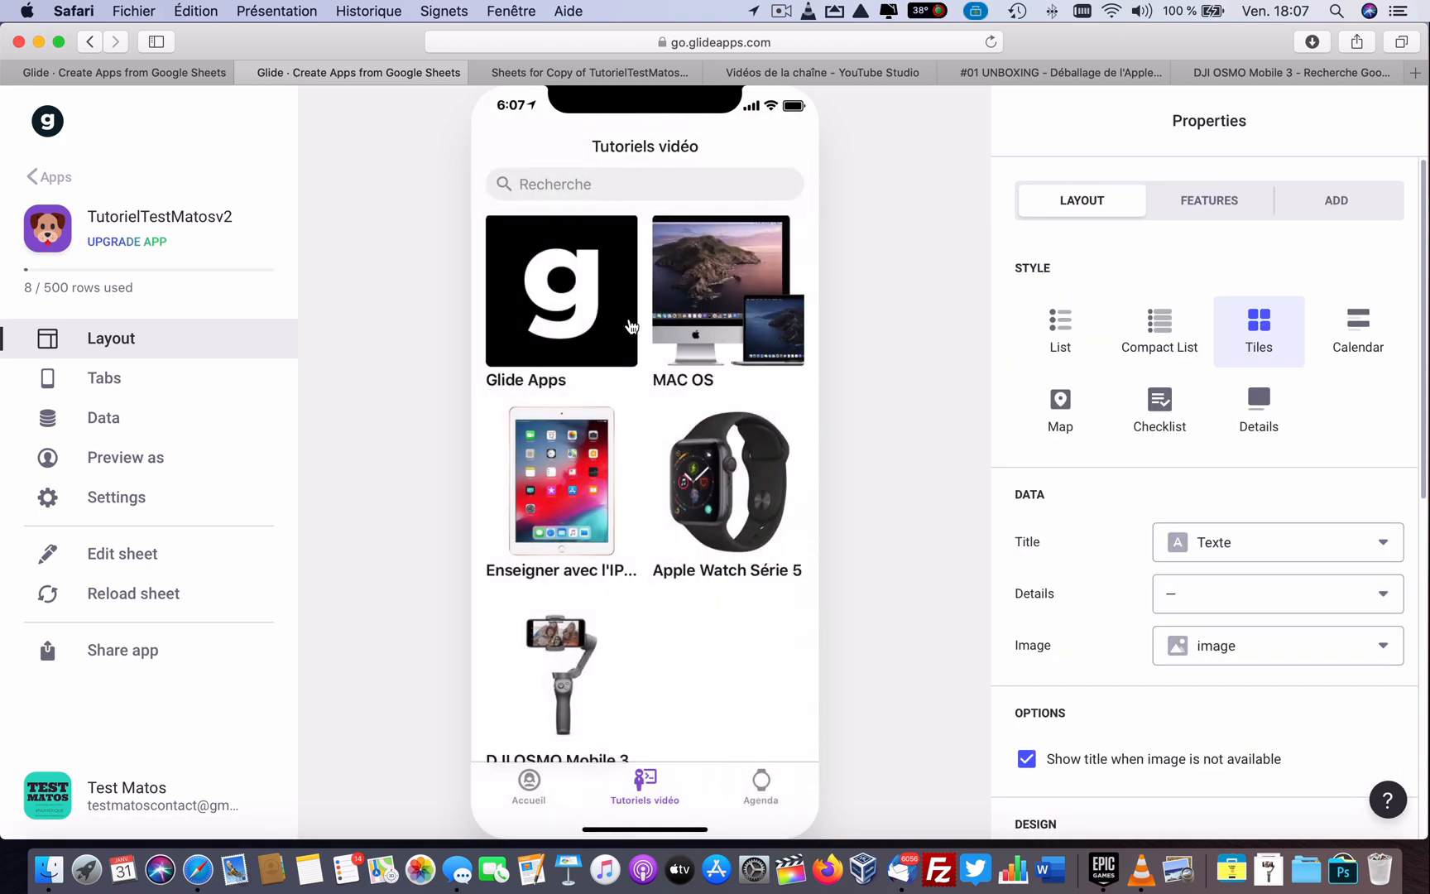
pyautogui.click(719, 312)
pyautogui.click(509, 146)
pyautogui.click(580, 461)
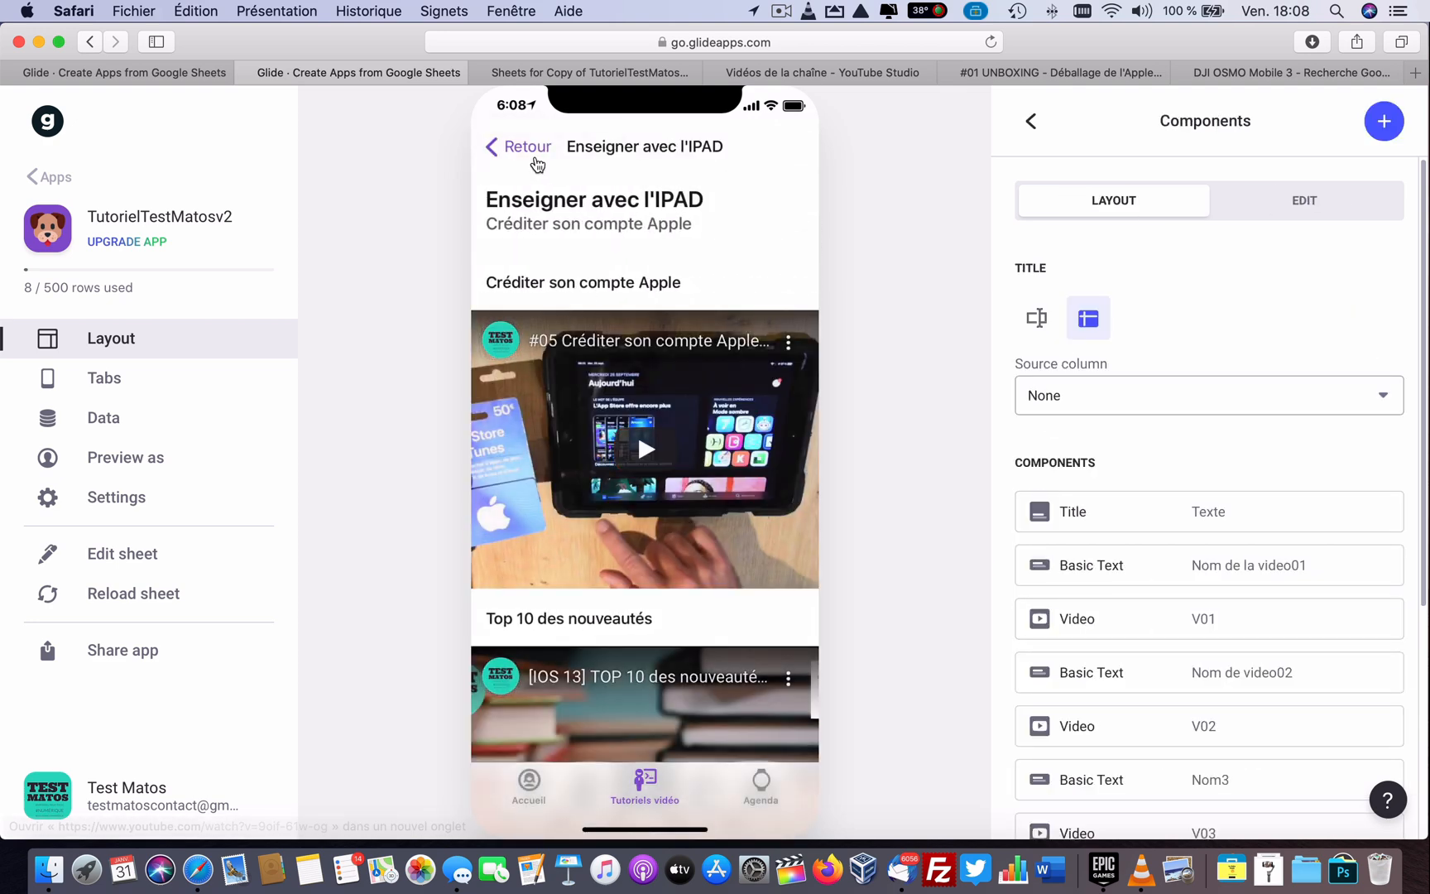
pyautogui.click(535, 160)
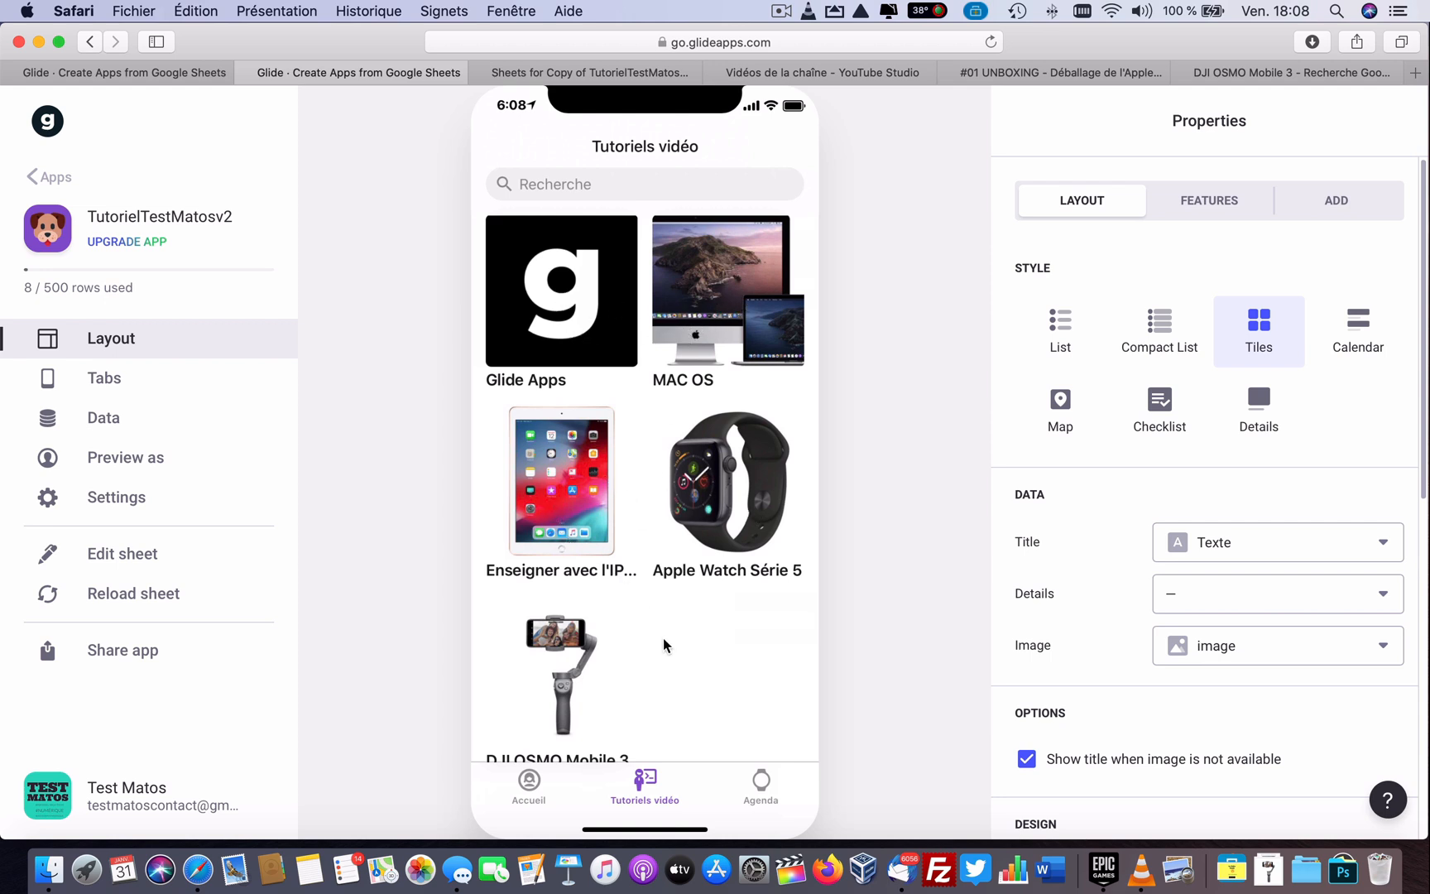
pyautogui.scroll(-1, 663, 645)
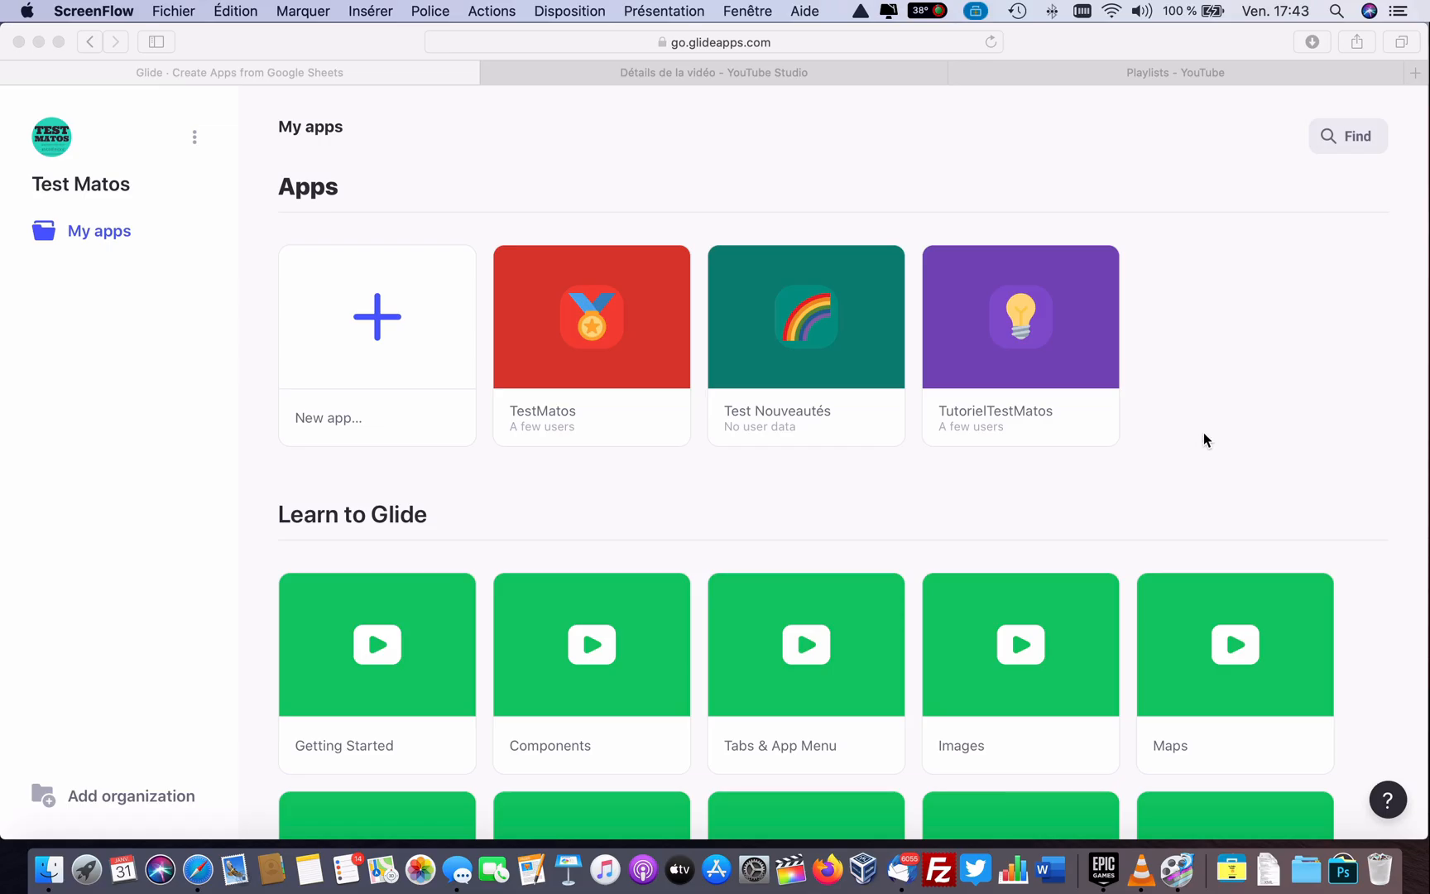
# Step: Copy the TutorielTestMatos app from its published page and open the copy for editing from the apps overview
pyautogui.click(1035, 323)
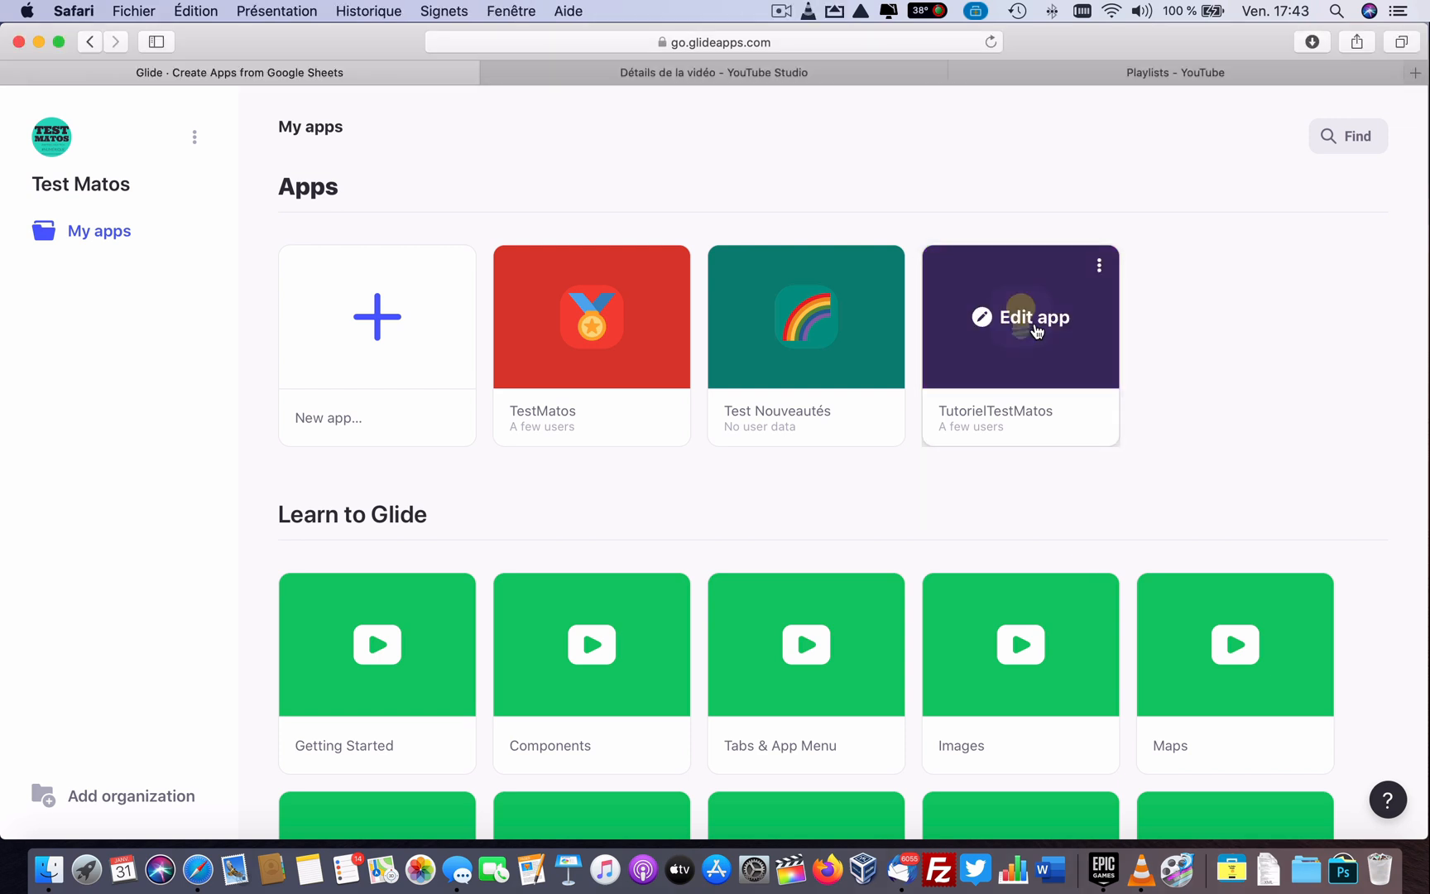
pyautogui.click(1094, 269)
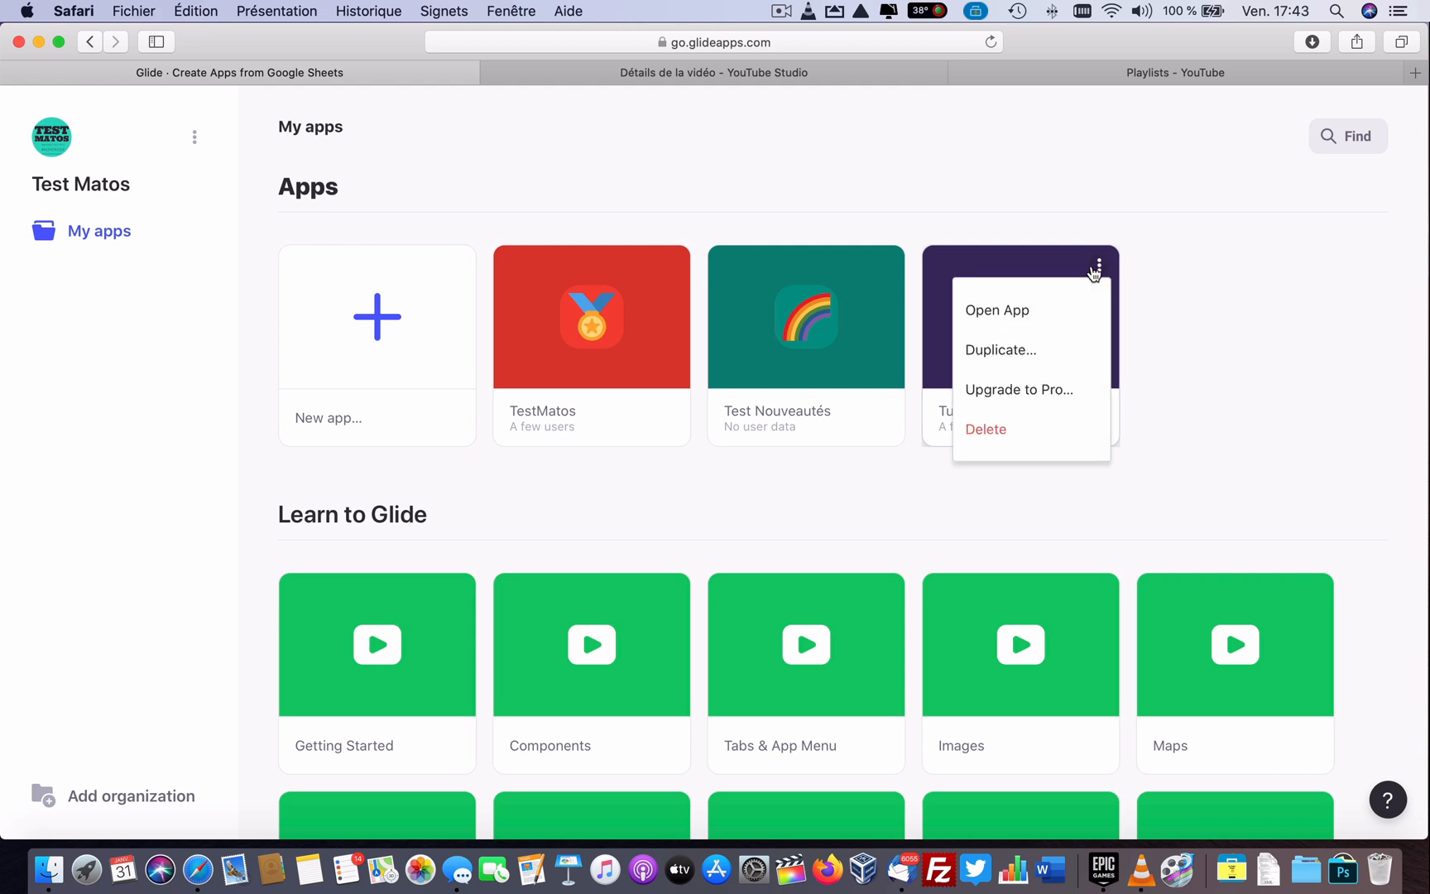
pyautogui.click(1019, 308)
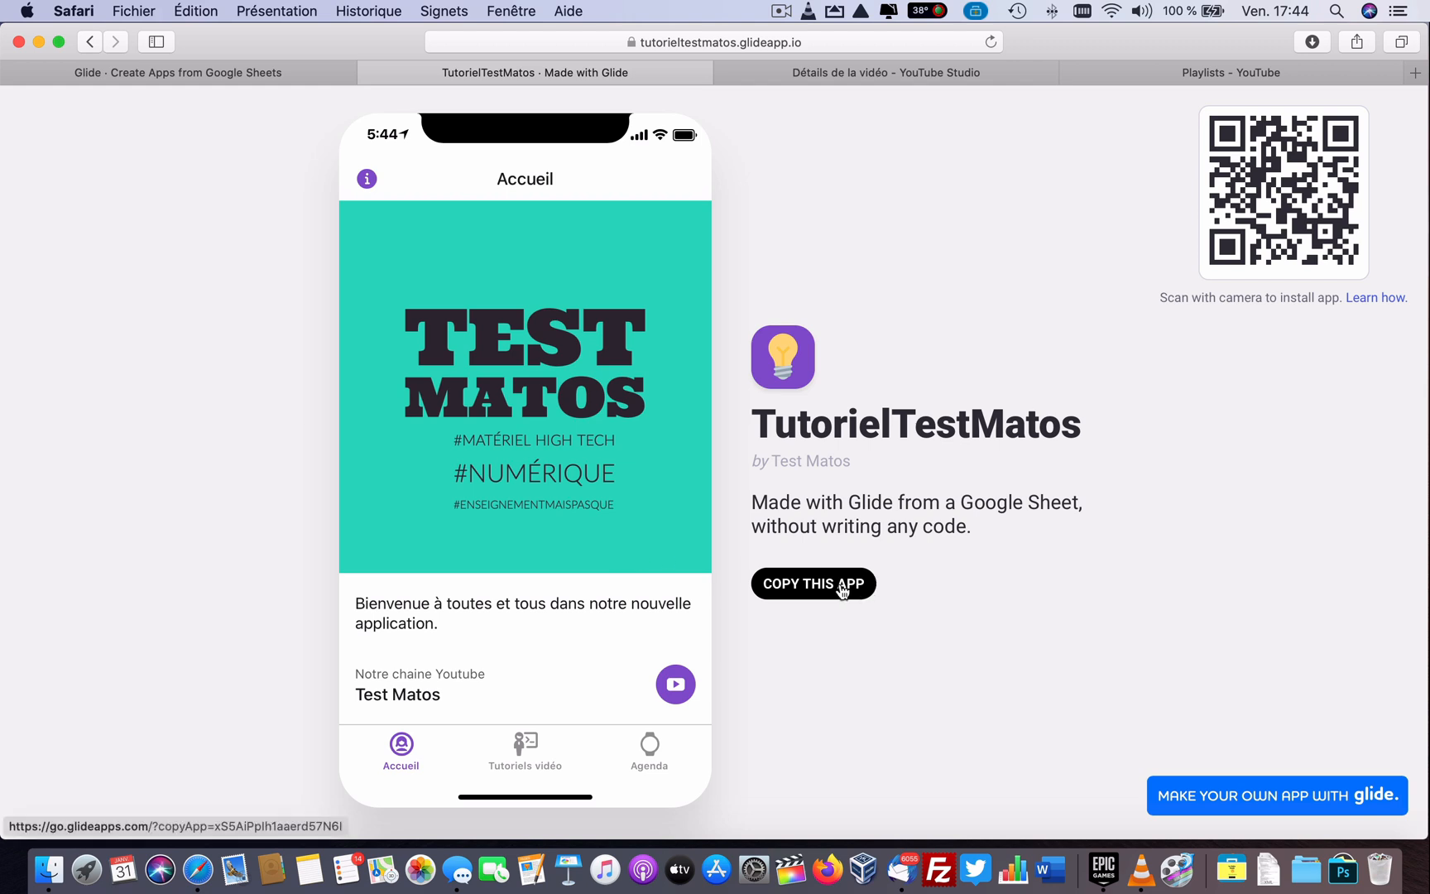
pyautogui.click(841, 585)
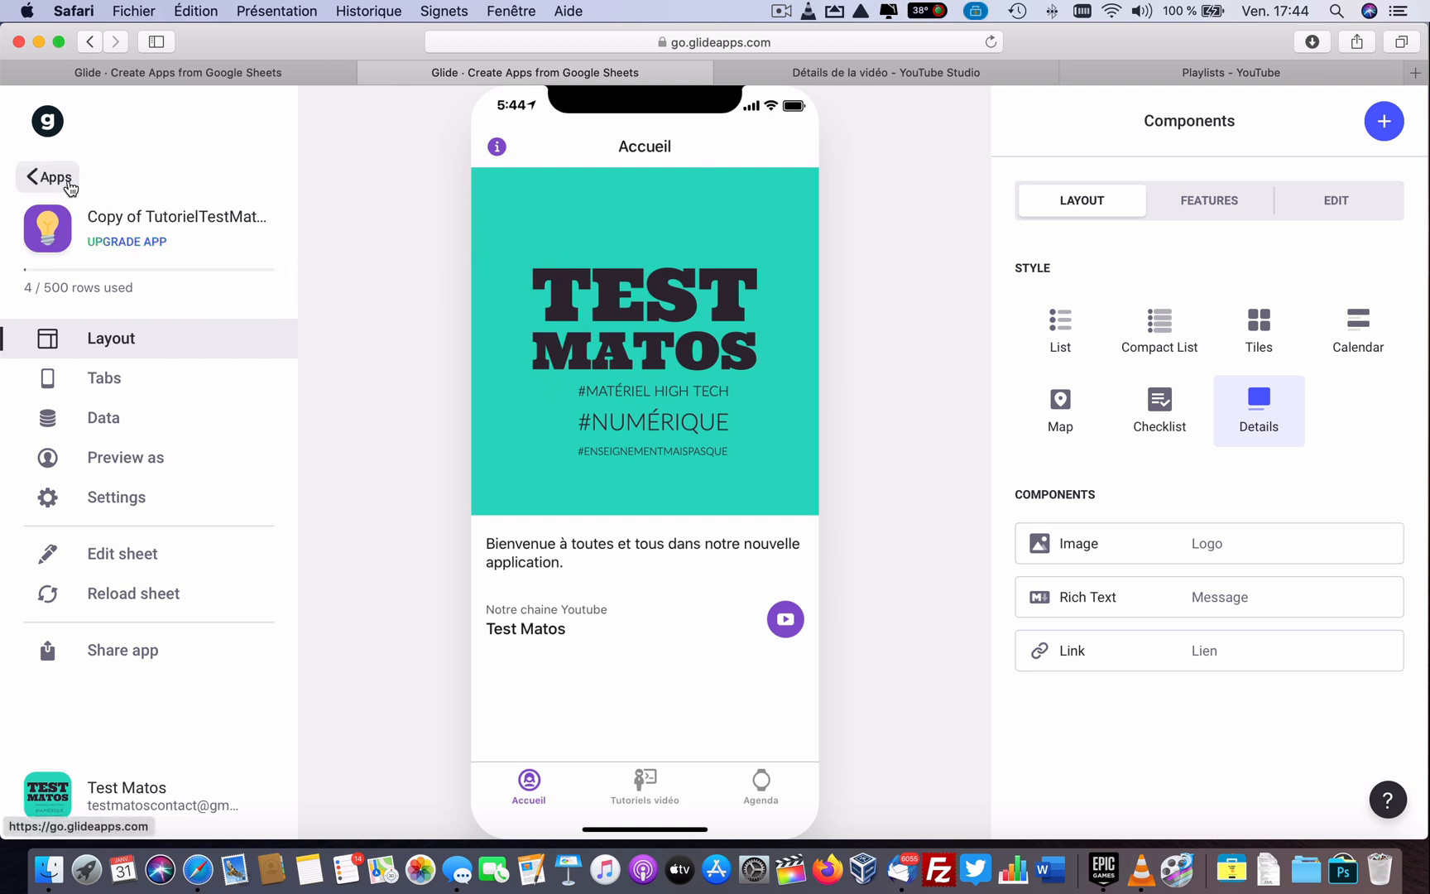
pyautogui.click(70, 189)
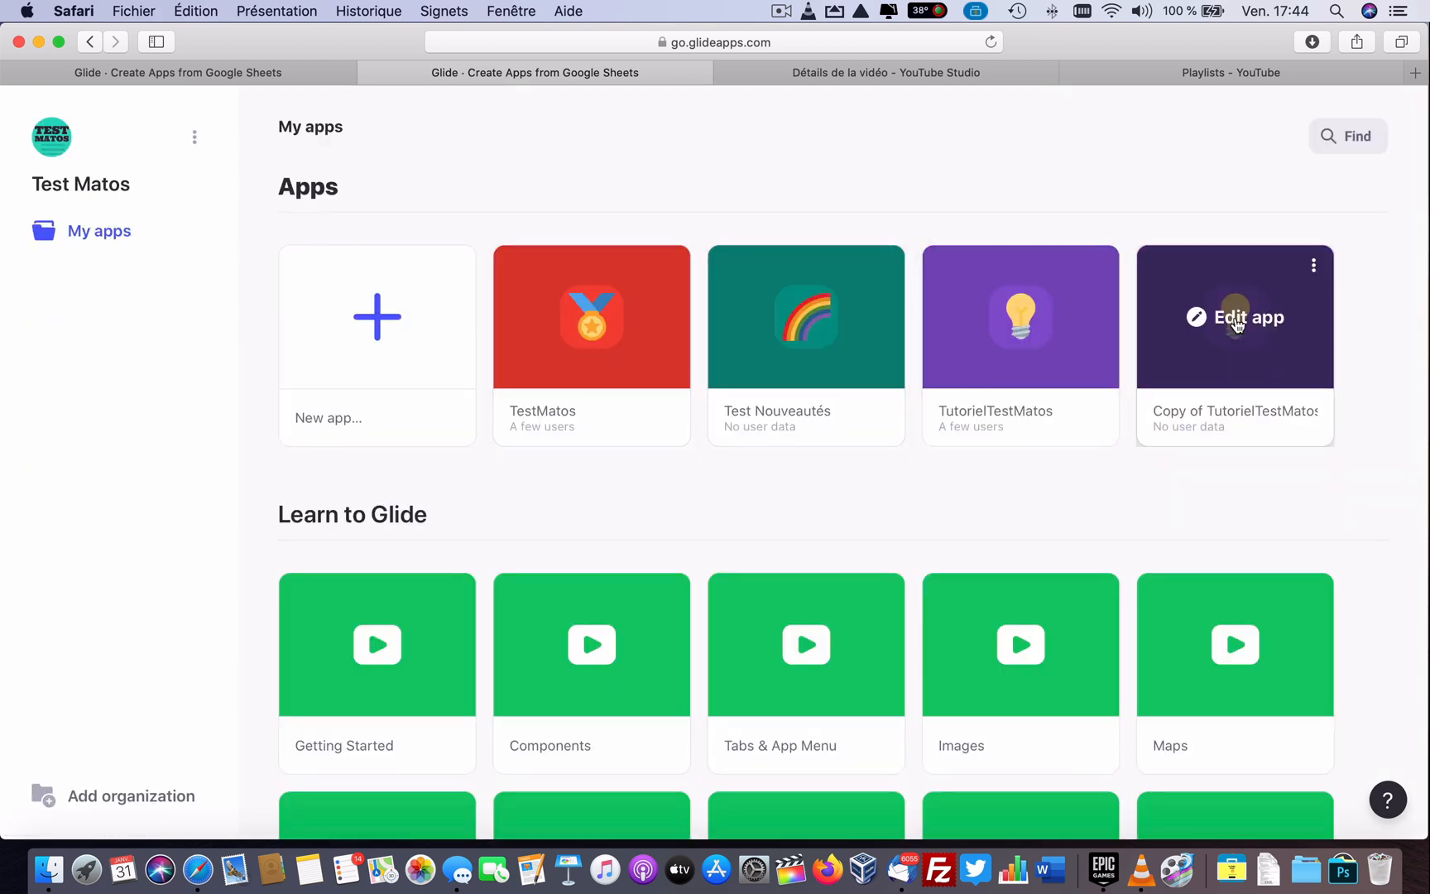
pyautogui.click(1237, 323)
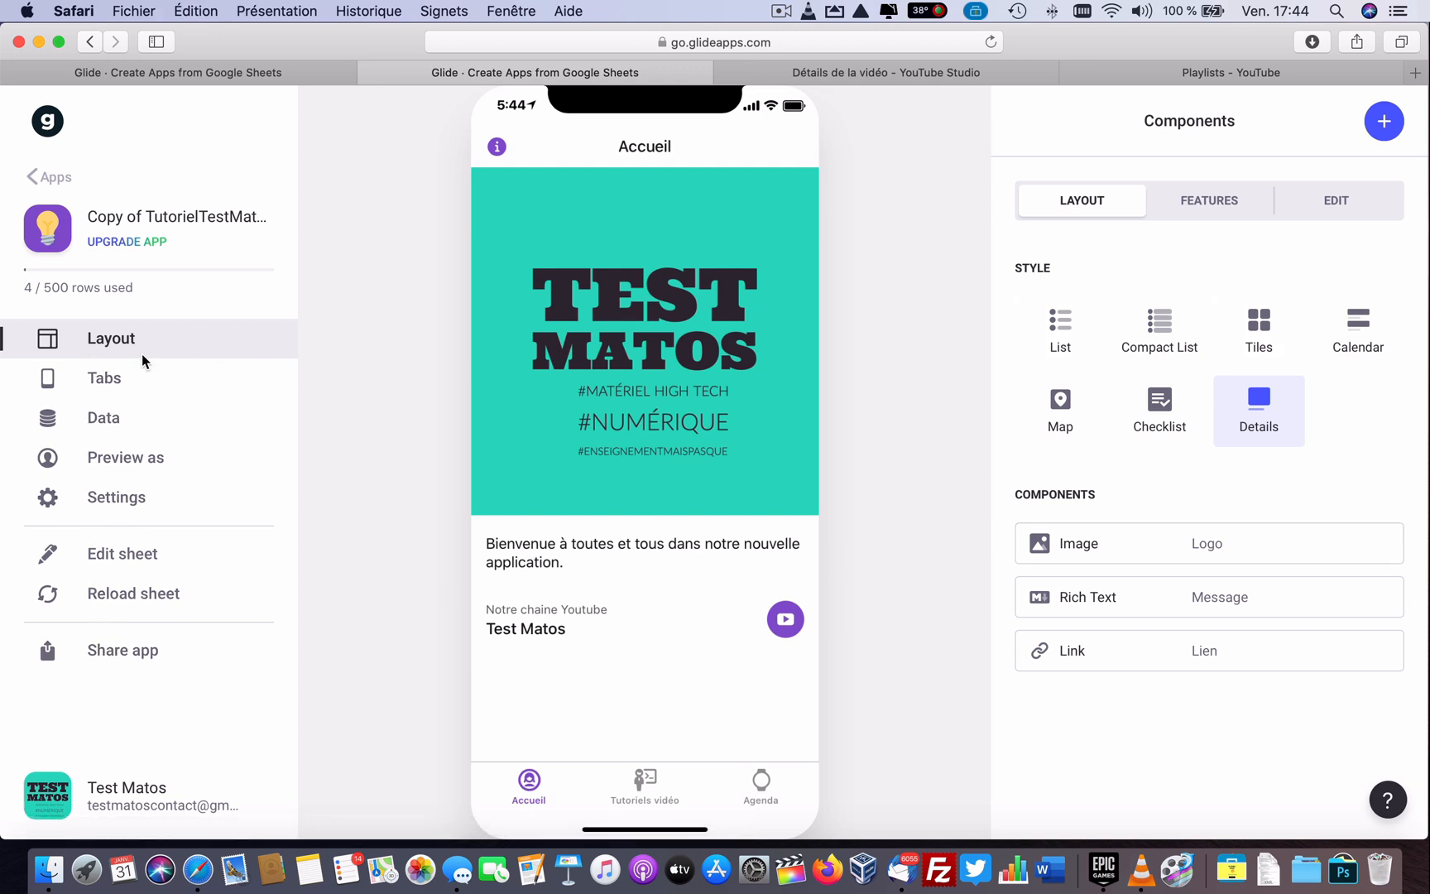
# Step: Rename the copied app as TutorielTestMatosv2 in its general settings
pyautogui.click(155, 222)
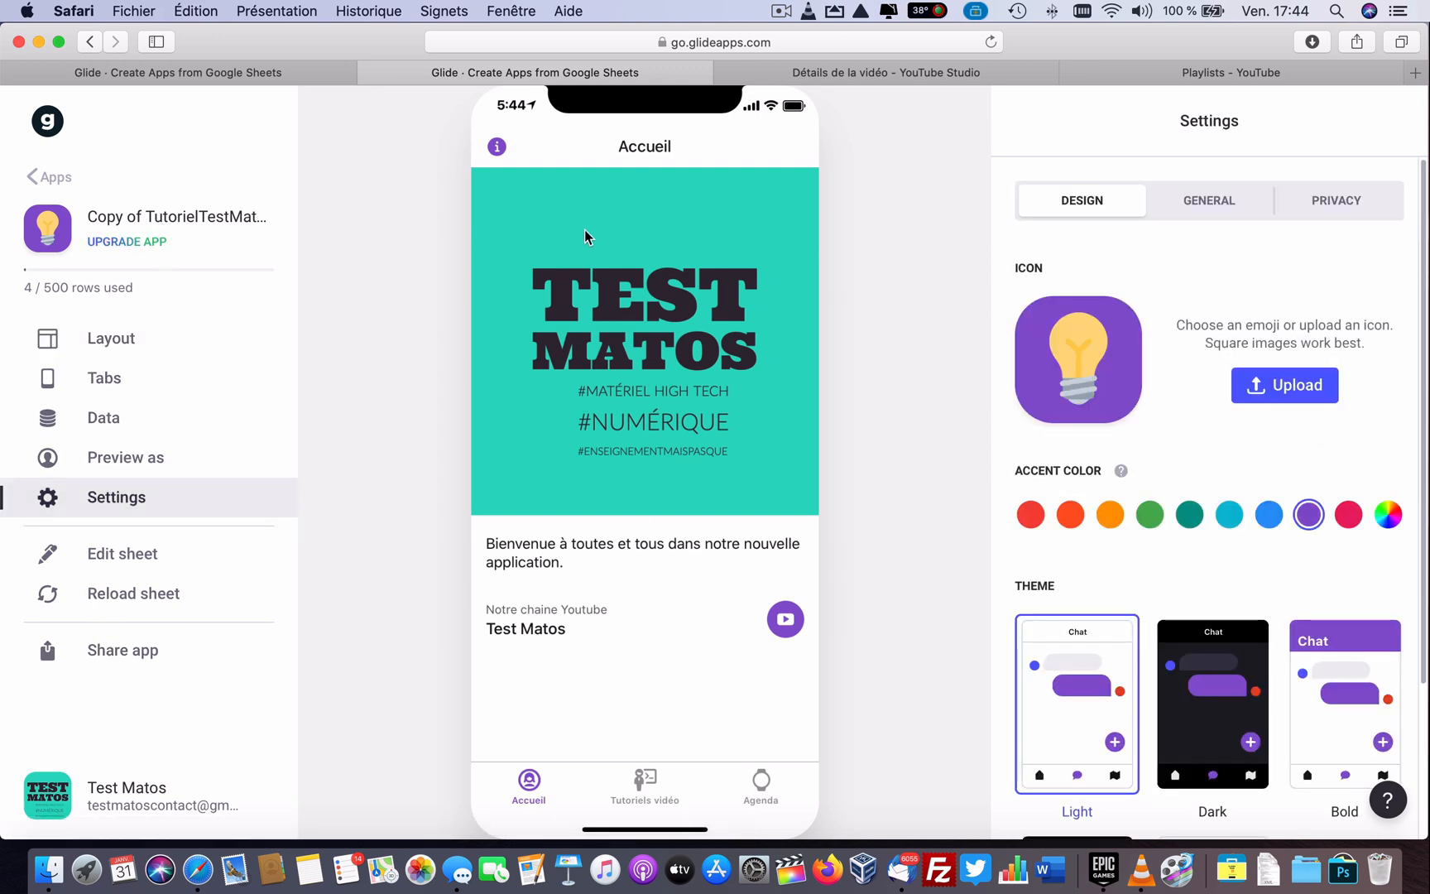
pyautogui.scroll(-3, 1153, 567)
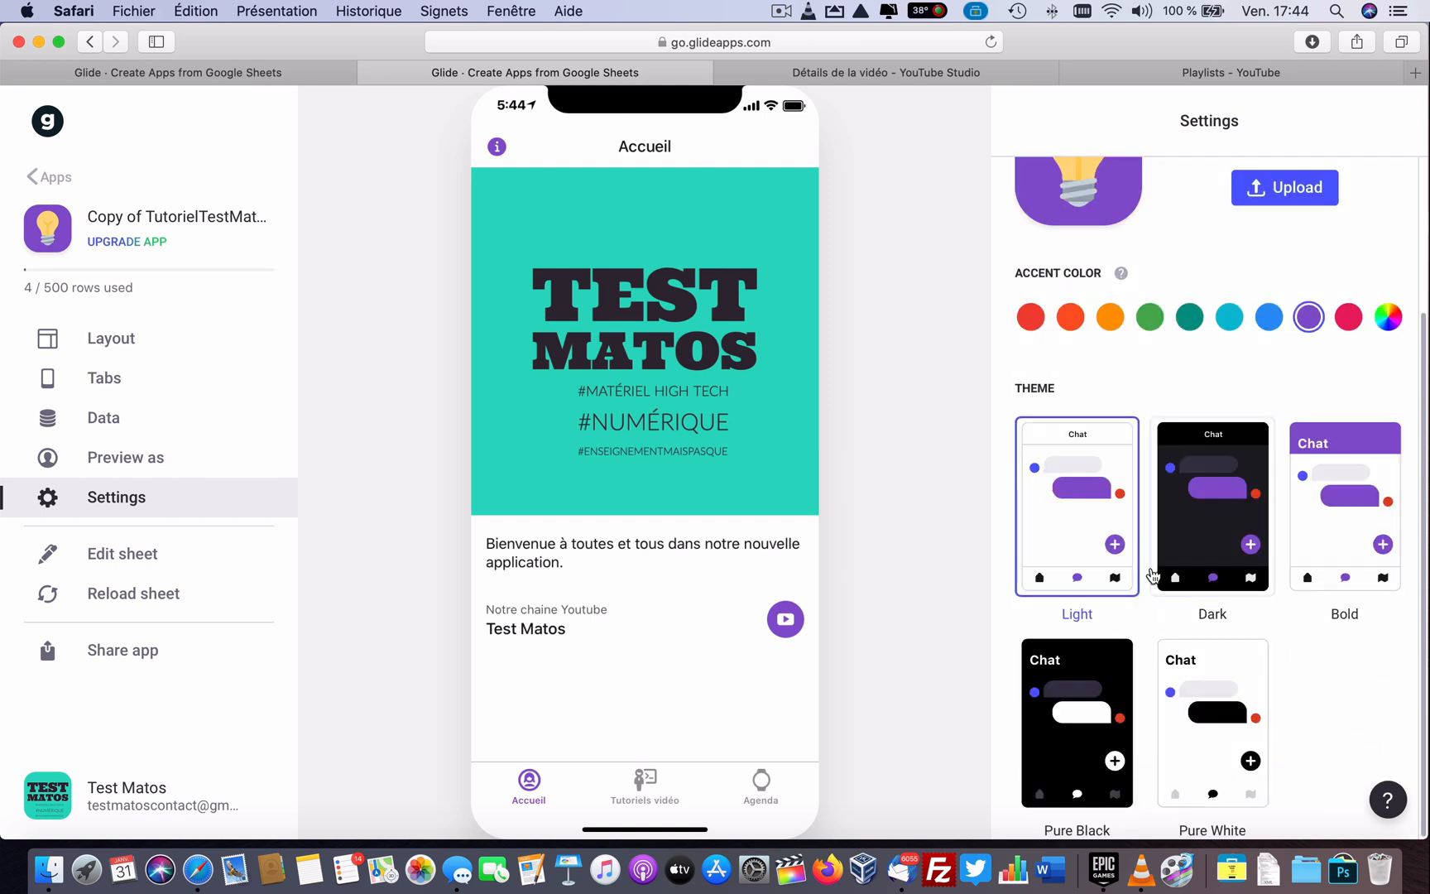
pyautogui.scroll(3, 1176, 413)
pyautogui.click(1194, 217)
pyautogui.click(1176, 342)
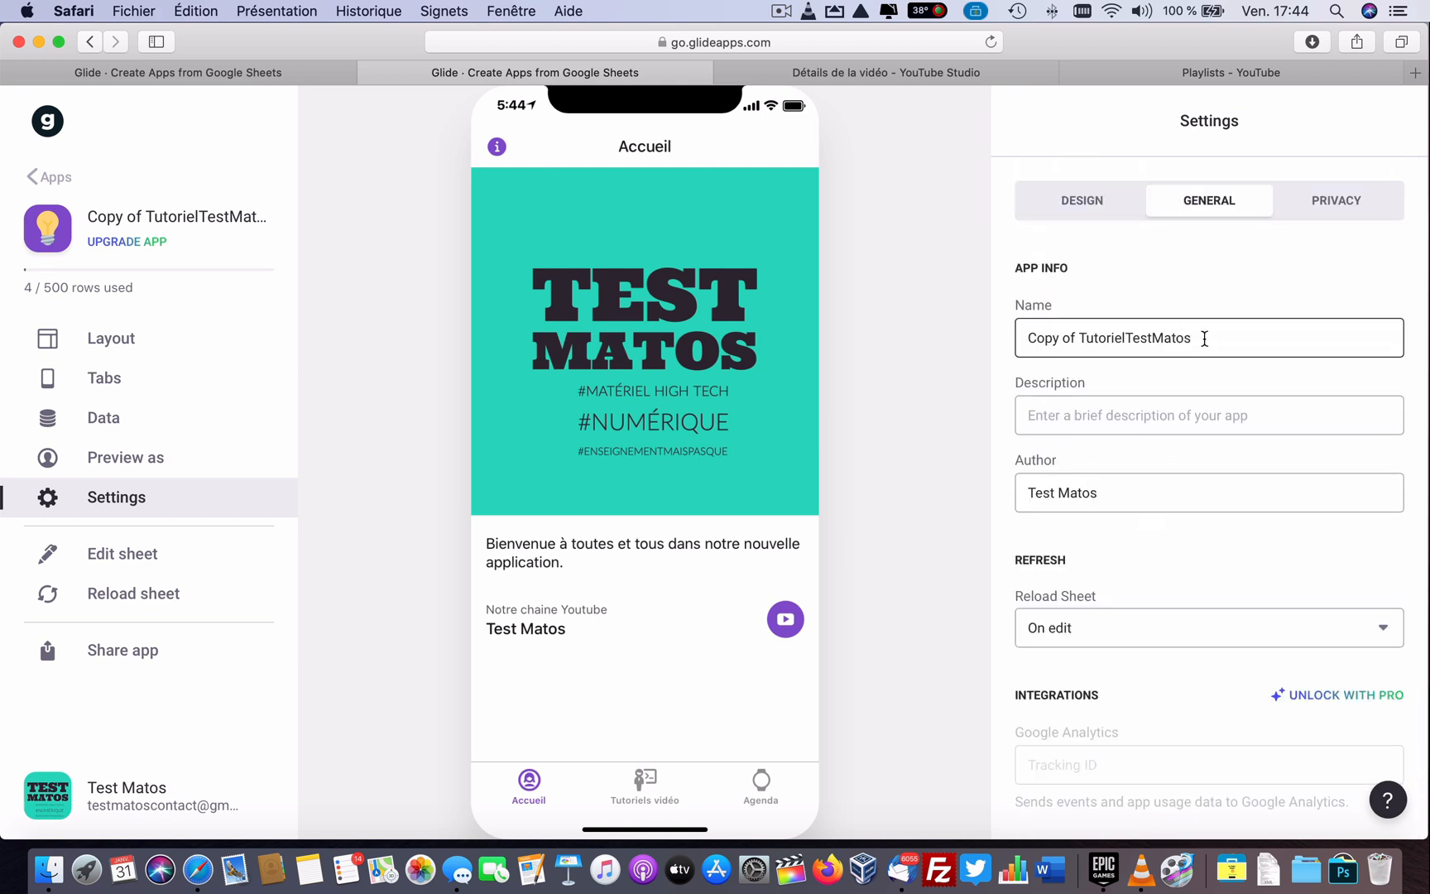
pyautogui.doubleClick(1078, 338)
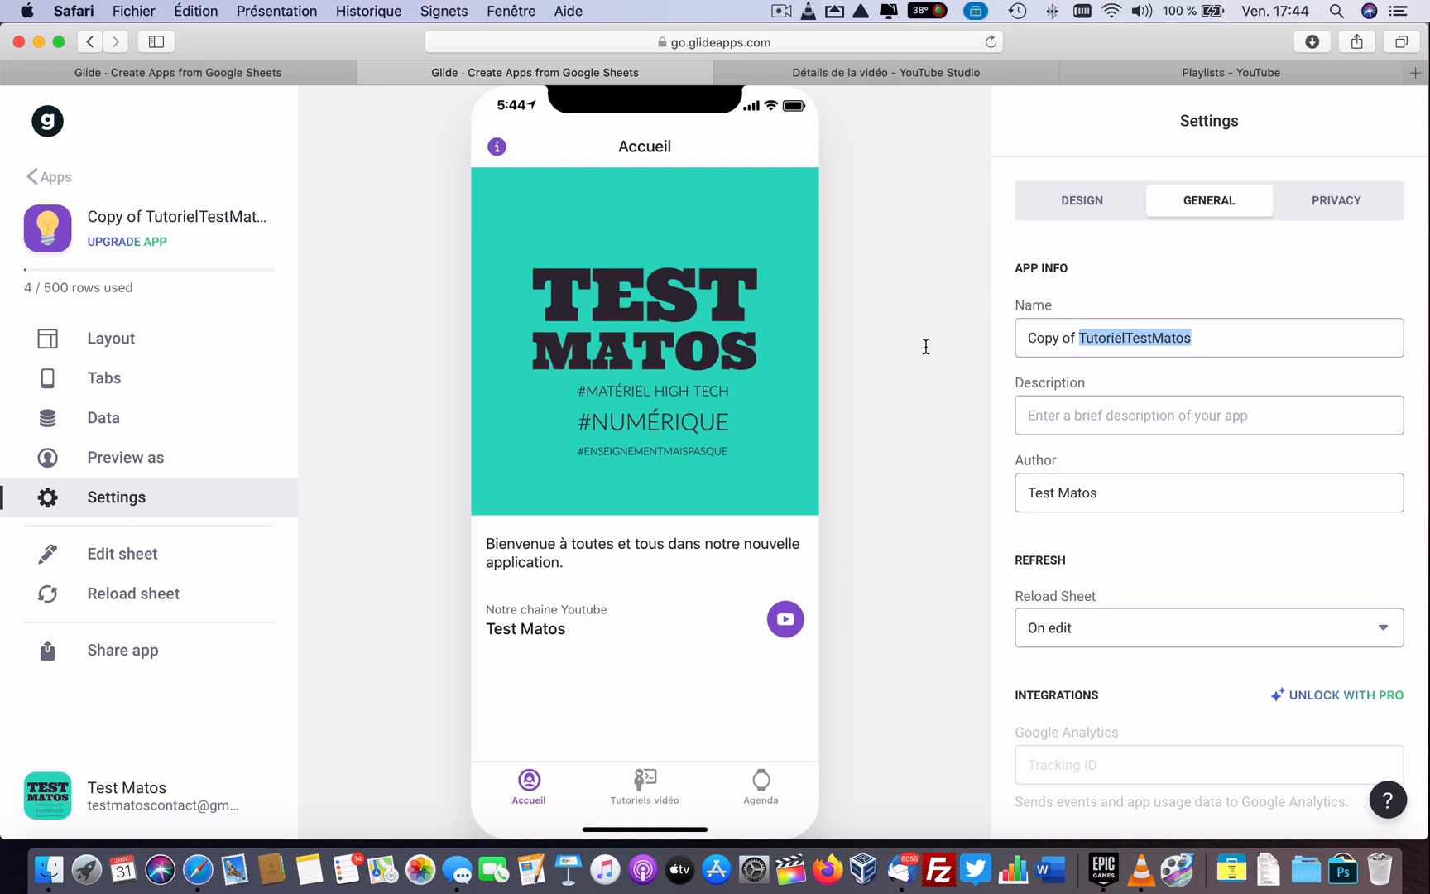
pyautogui.press('Left')
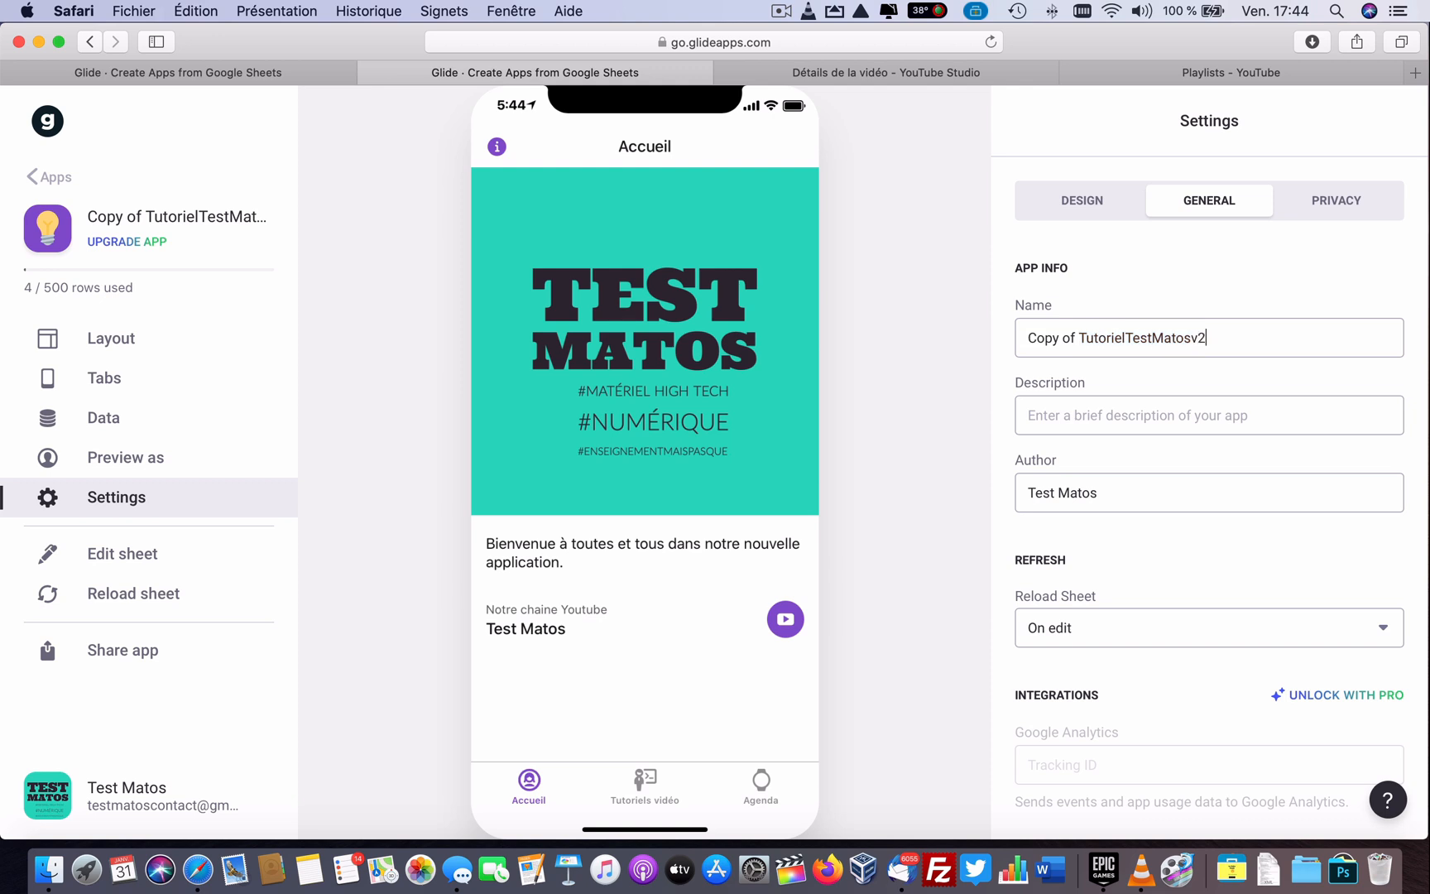
pyautogui.doubleClick(1085, 338)
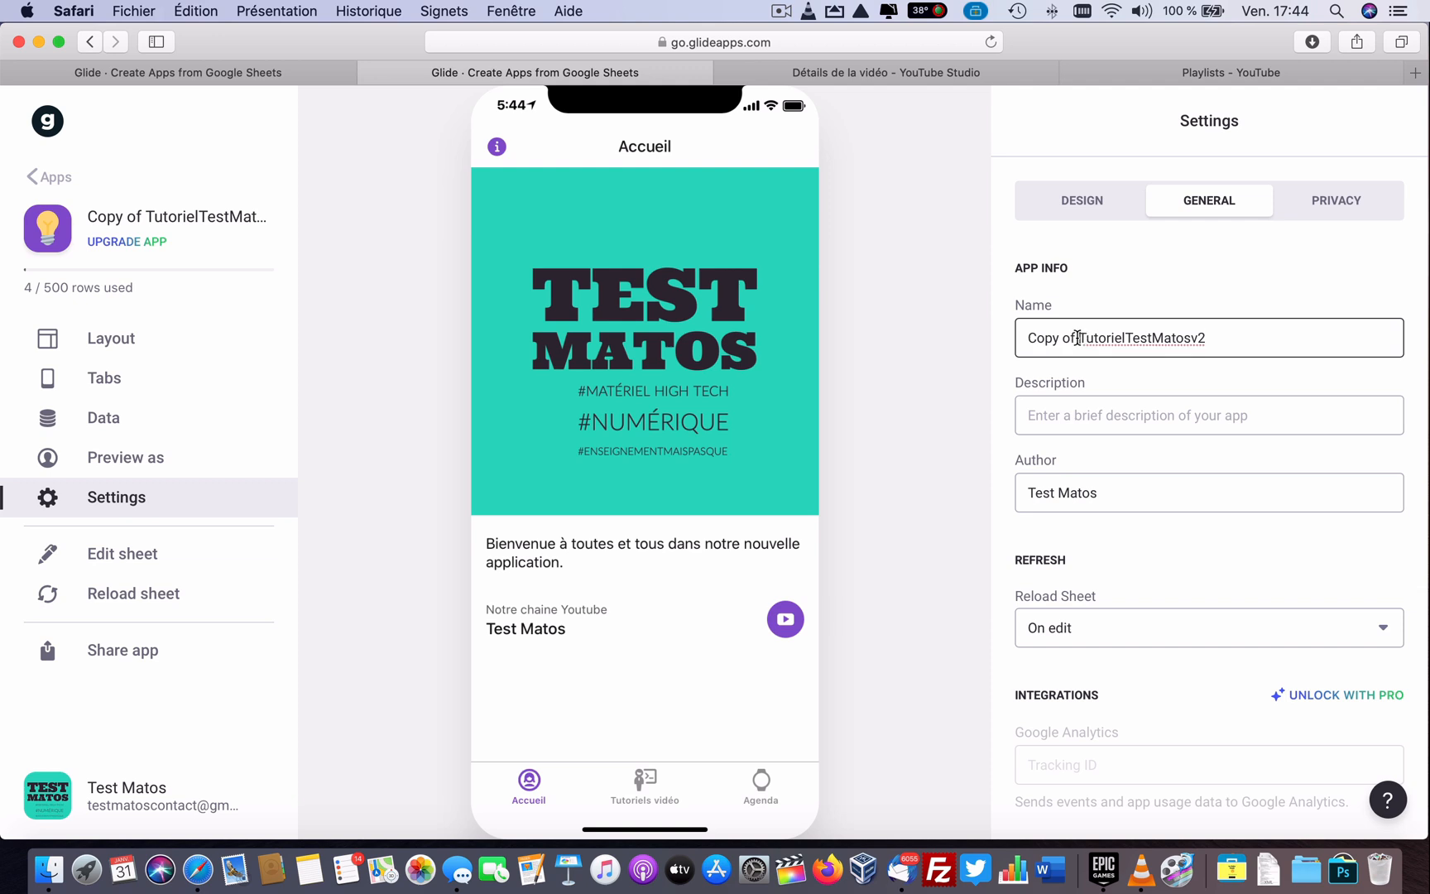
pyautogui.press('Left')
pyautogui.press('BackSpace')
pyautogui.press('BackSpace')
pyautogui.press('BackSpace')
pyautogui.press('BackSpace')
pyautogui.press('BackSpace')
pyautogui.press('BackSpace')
pyautogui.press('BackSpace')
pyautogui.press('BackSpace')
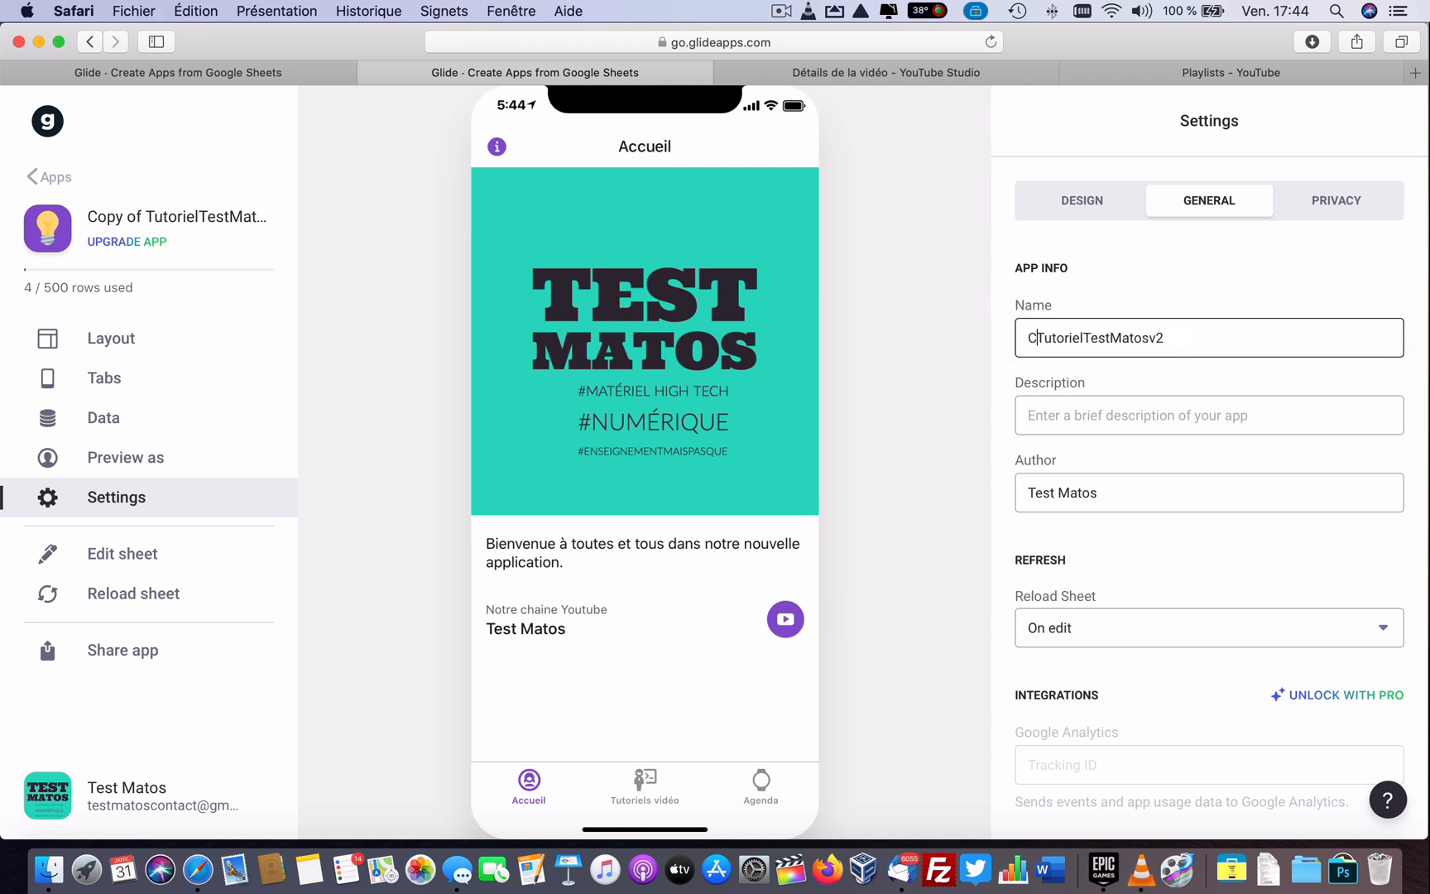
pyautogui.click(1329, 207)
# Step: Change the app's icon to the dog face emoji from Animals & Nature in the design settings
pyautogui.click(1097, 214)
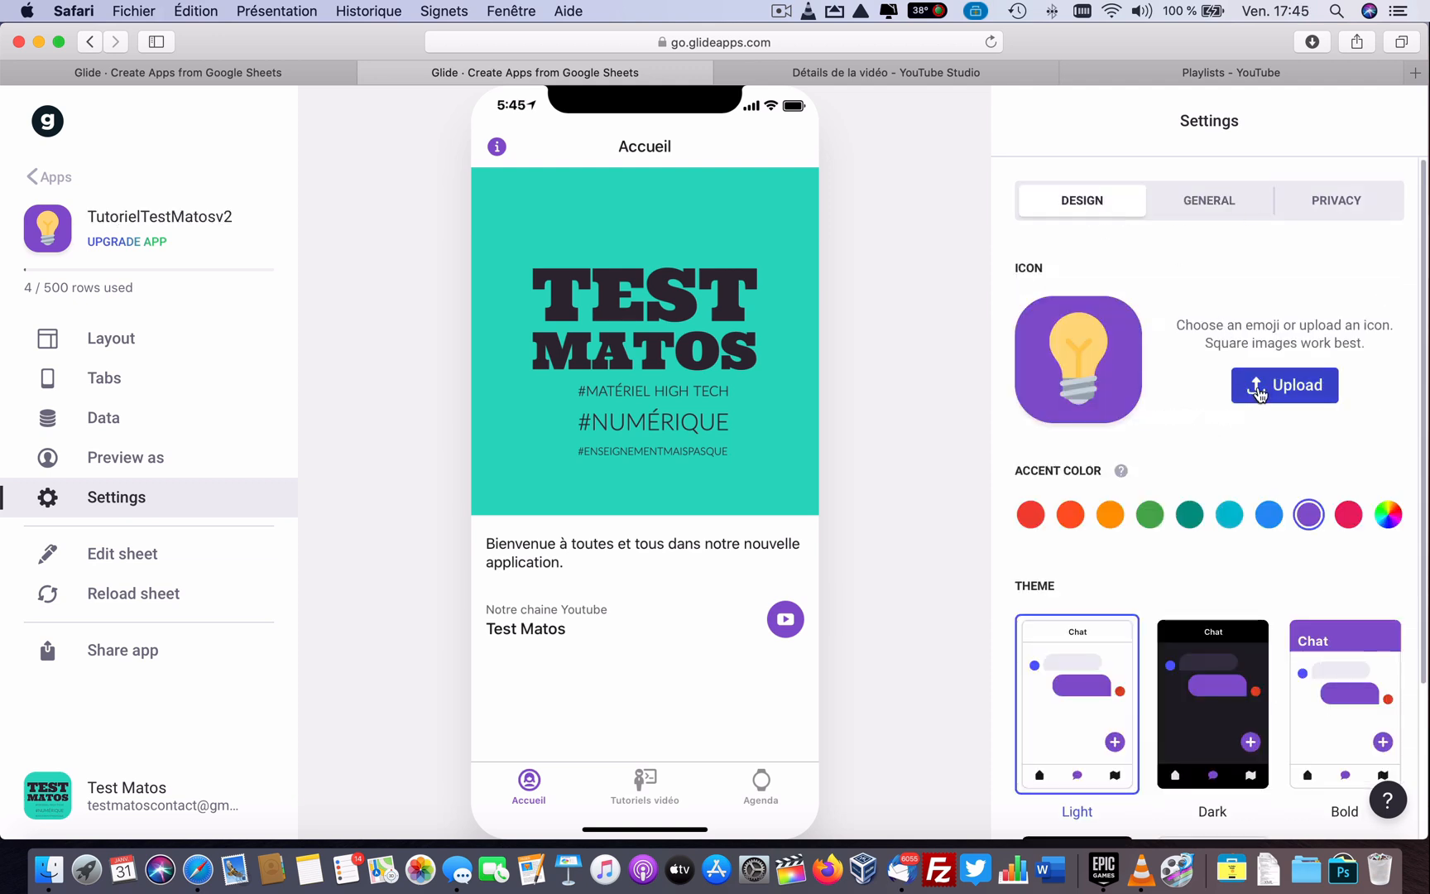
pyautogui.click(1088, 383)
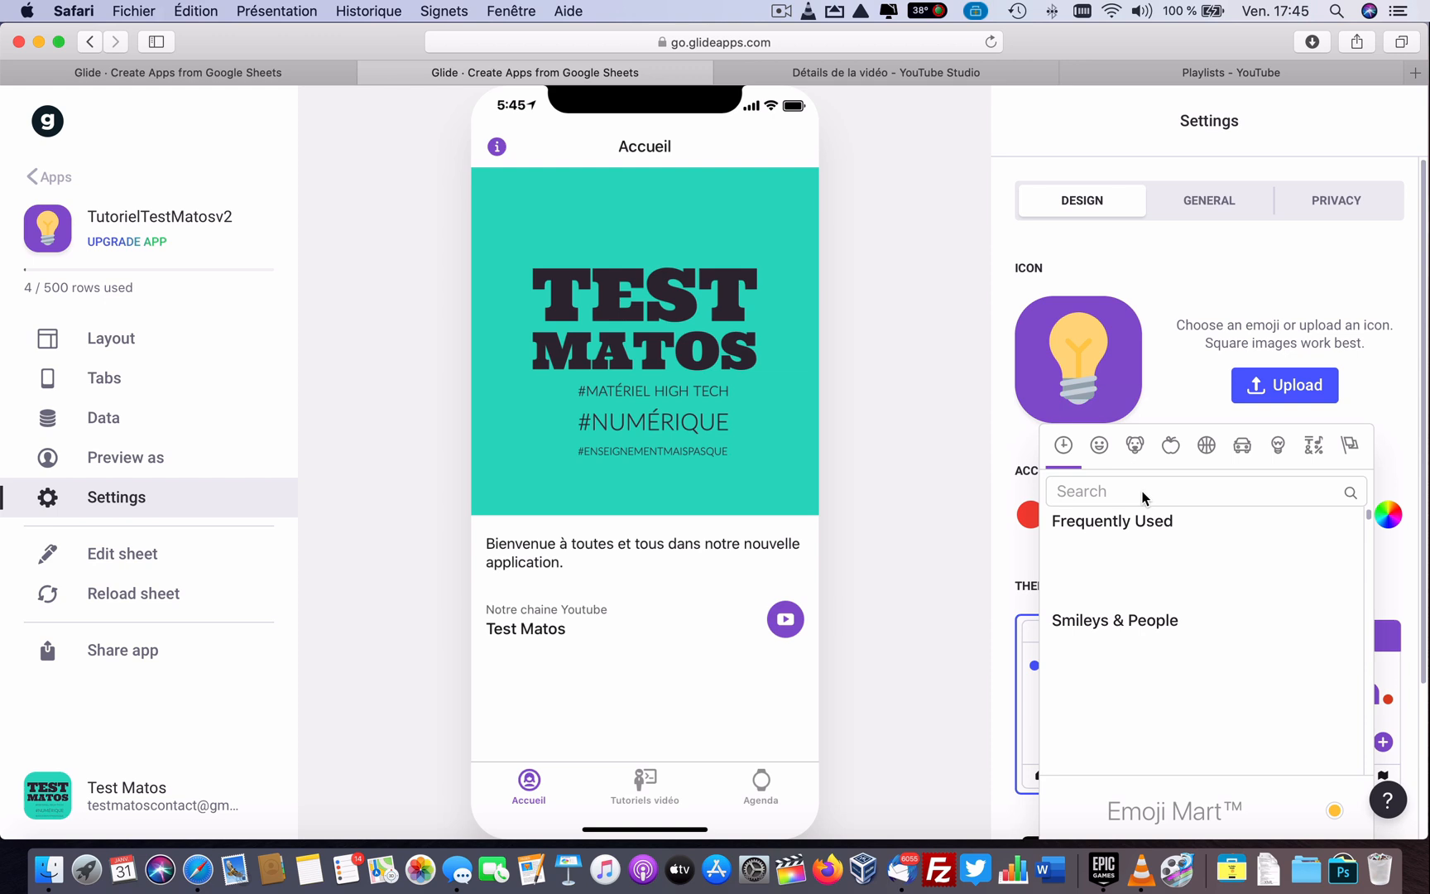
pyautogui.click(1136, 447)
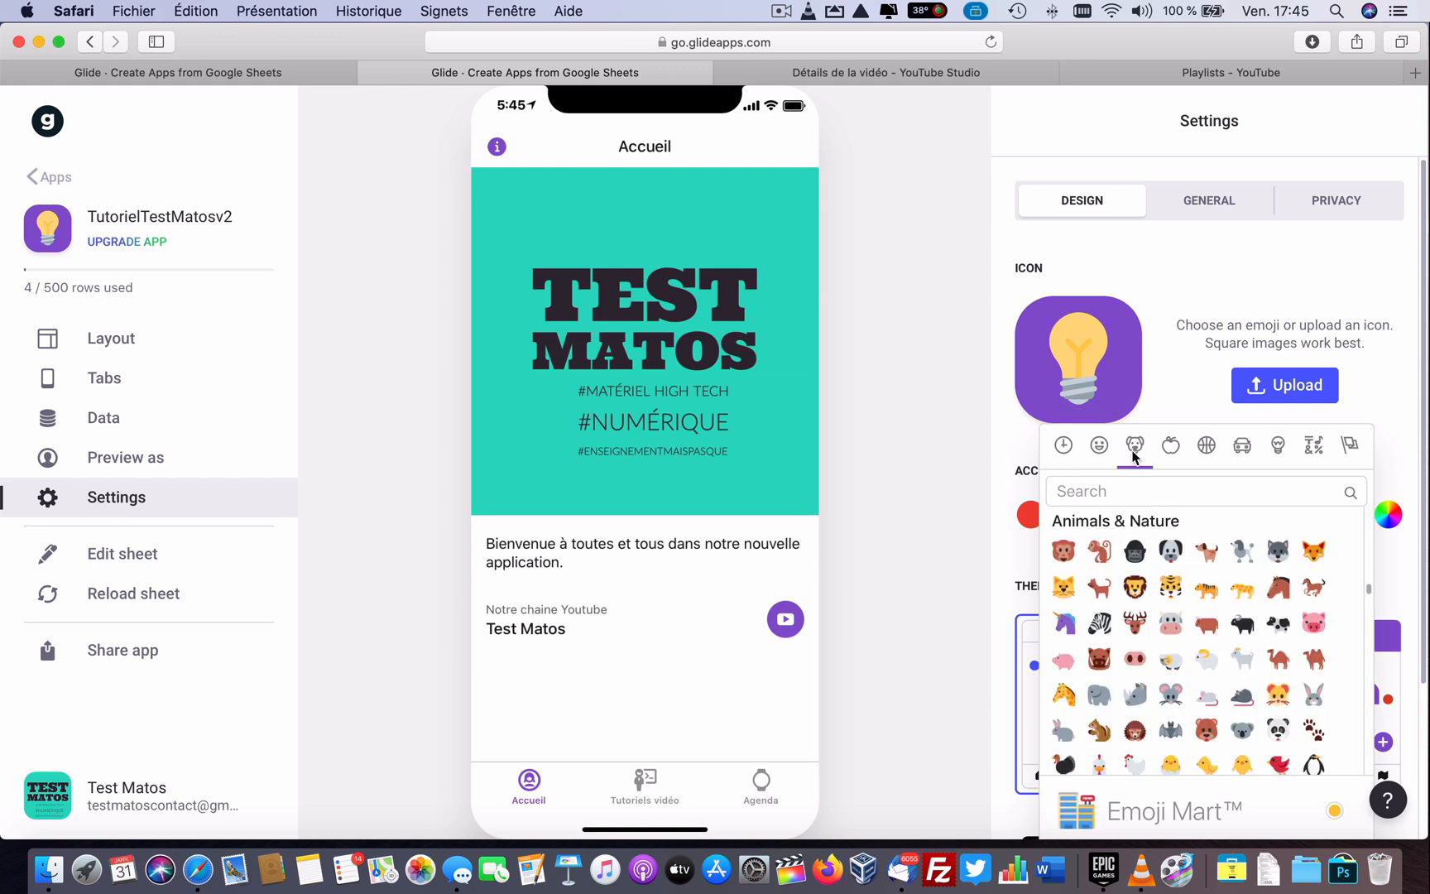
pyautogui.click(1163, 549)
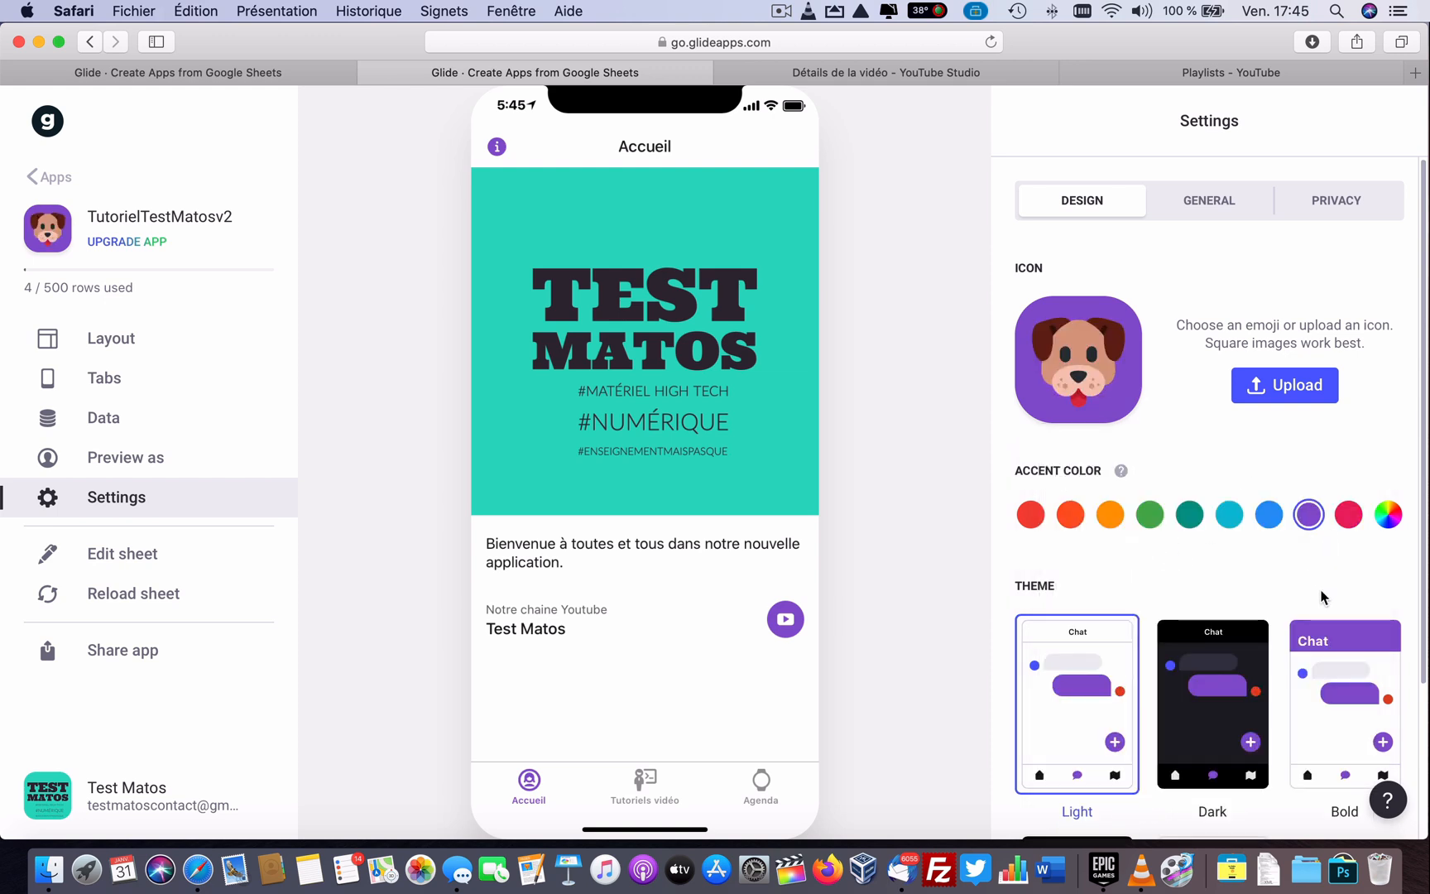
# Step: Review the Tutoriels vidéo page in the app's layout, then open the Tutoriel vidéo sheet of its Google Sheets file
pyautogui.click(112, 339)
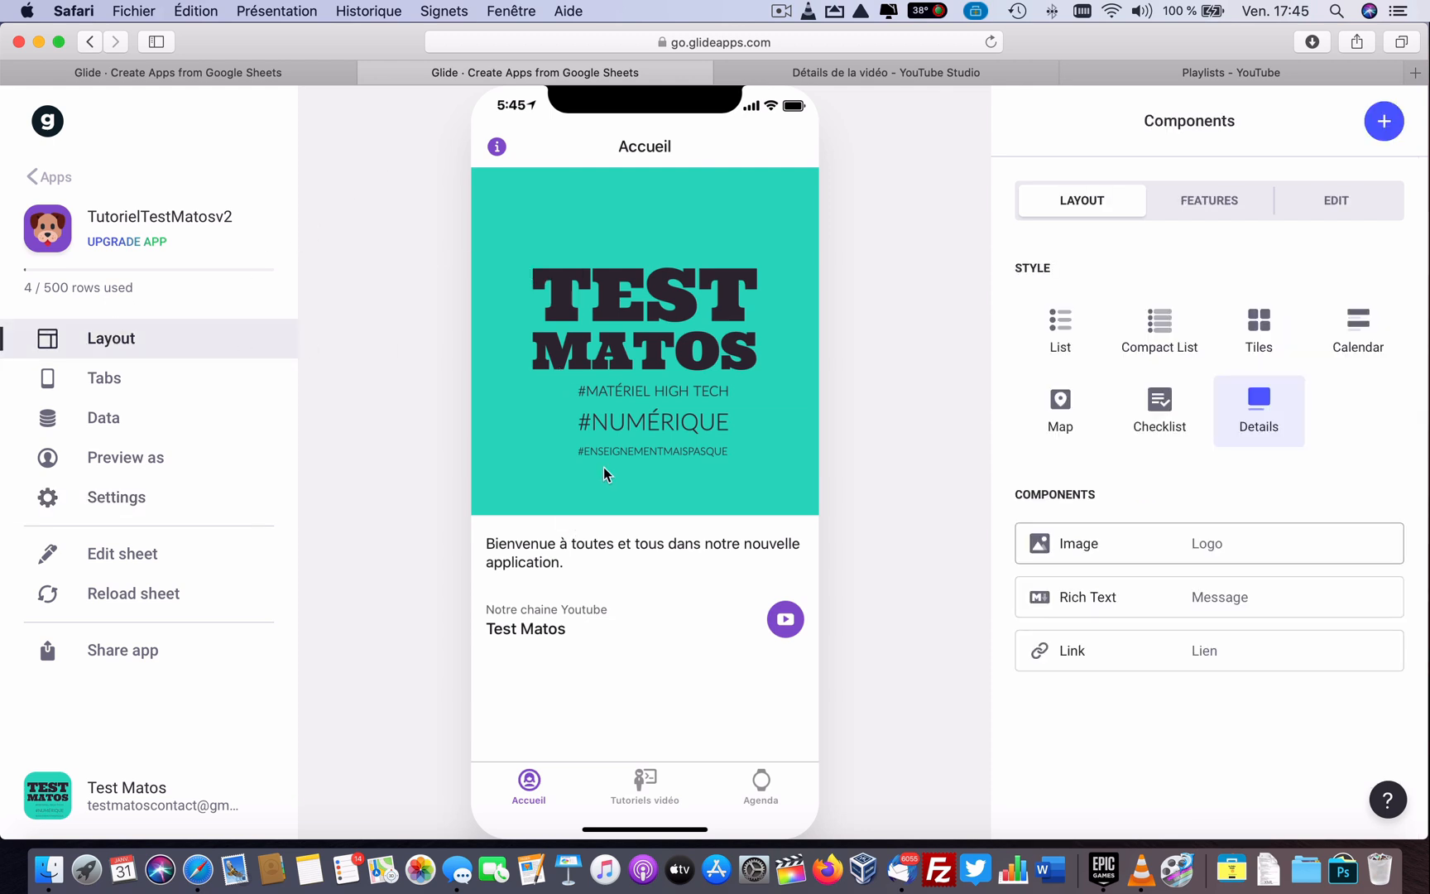
pyautogui.click(647, 784)
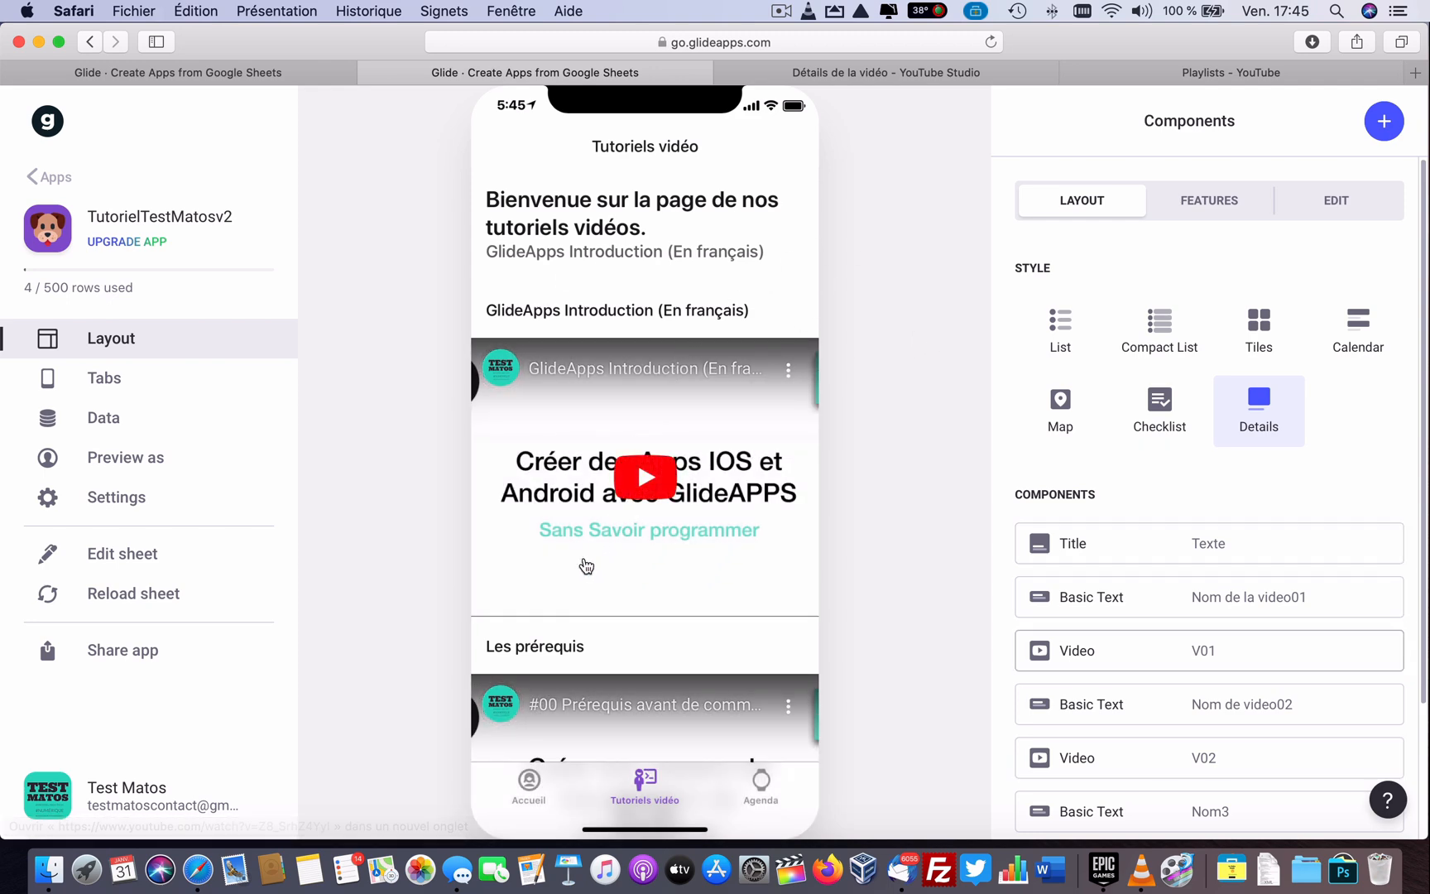
pyautogui.scroll(-6, 581, 565)
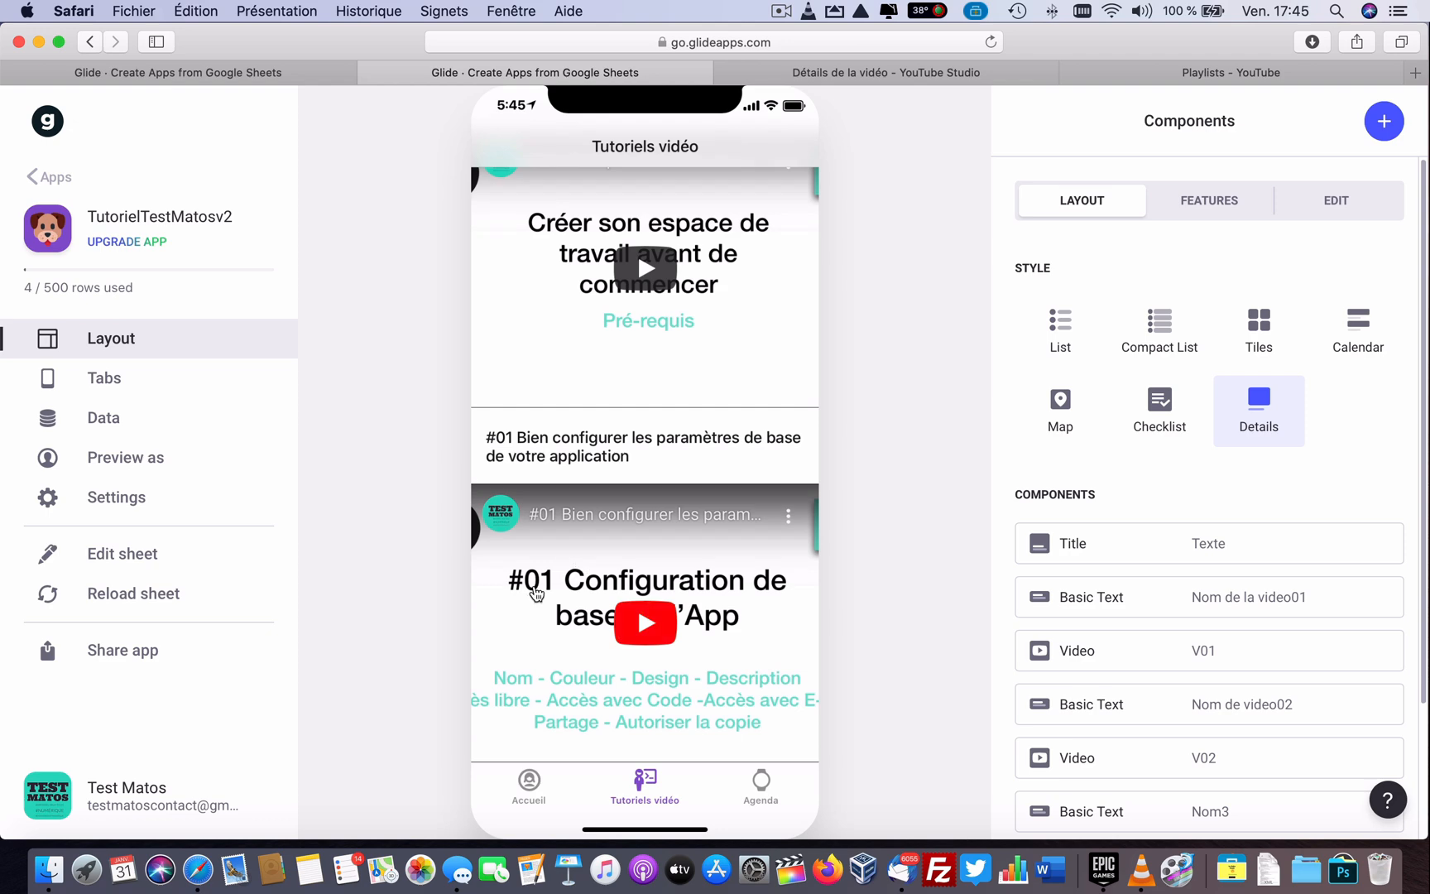
pyautogui.scroll(10, 592, 455)
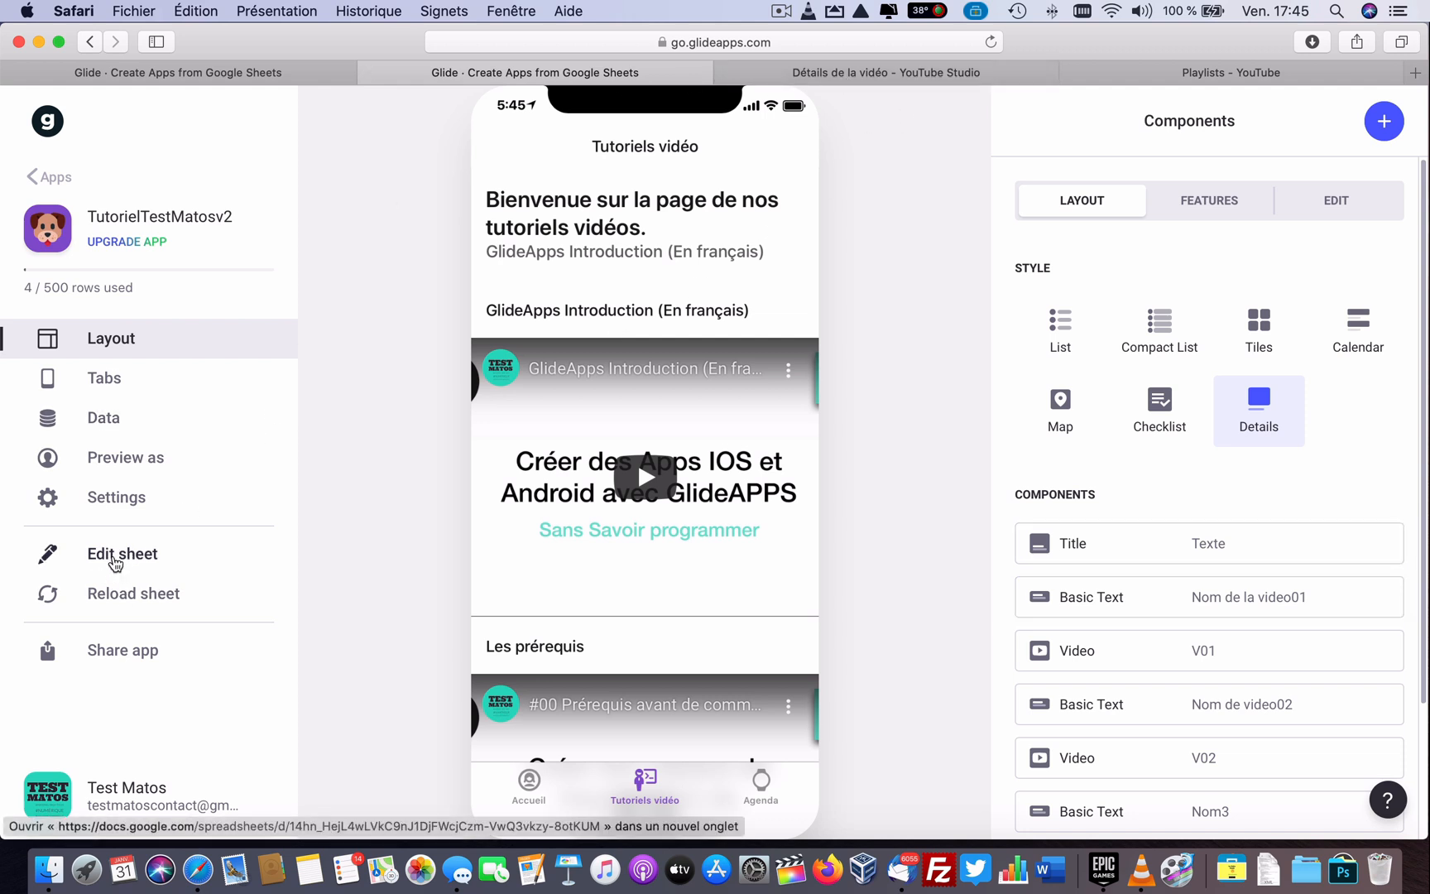
pyautogui.click(115, 562)
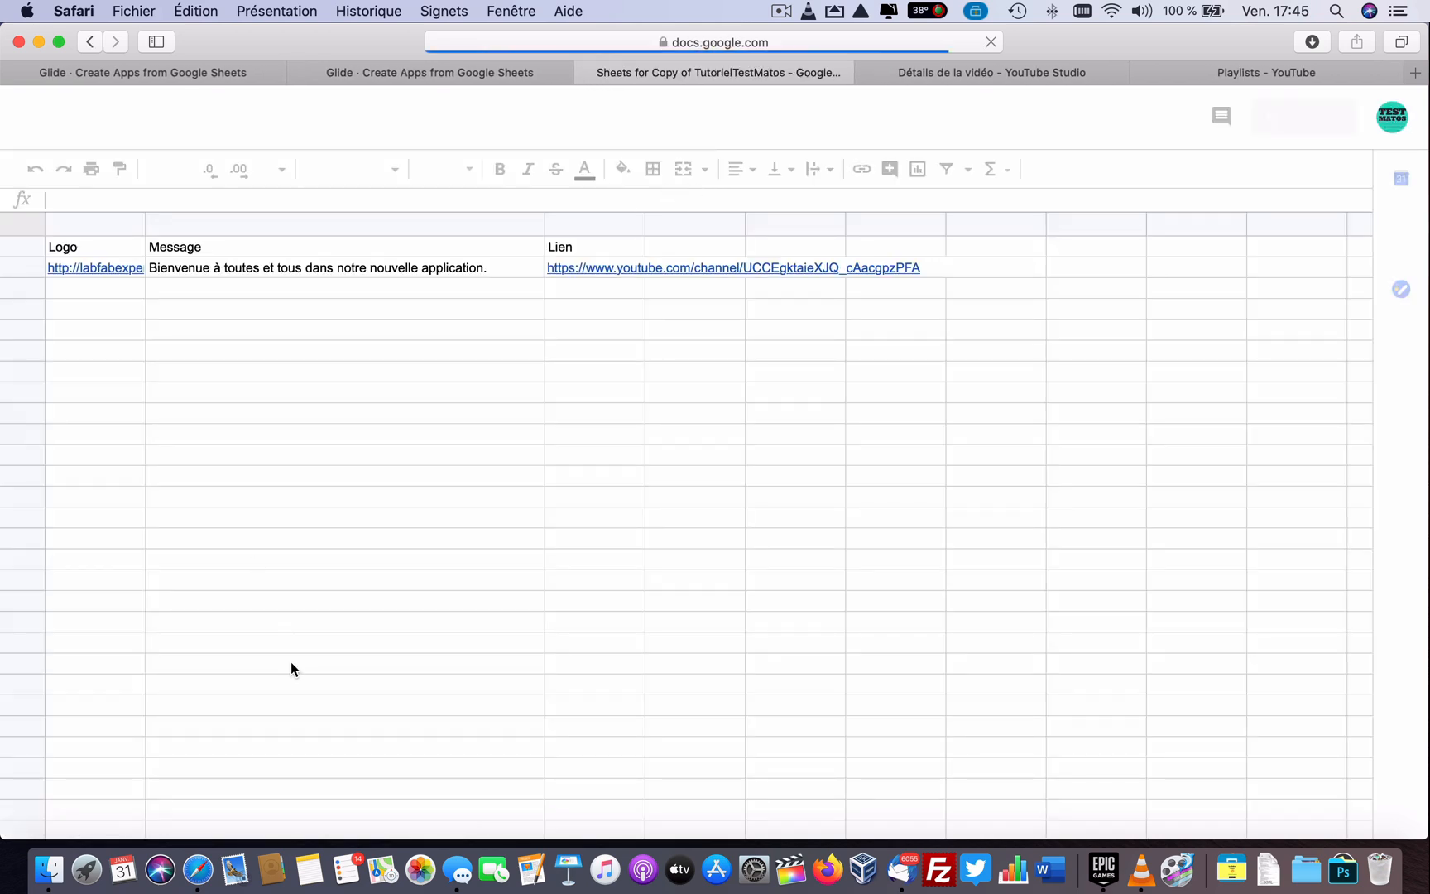
pyautogui.click(270, 819)
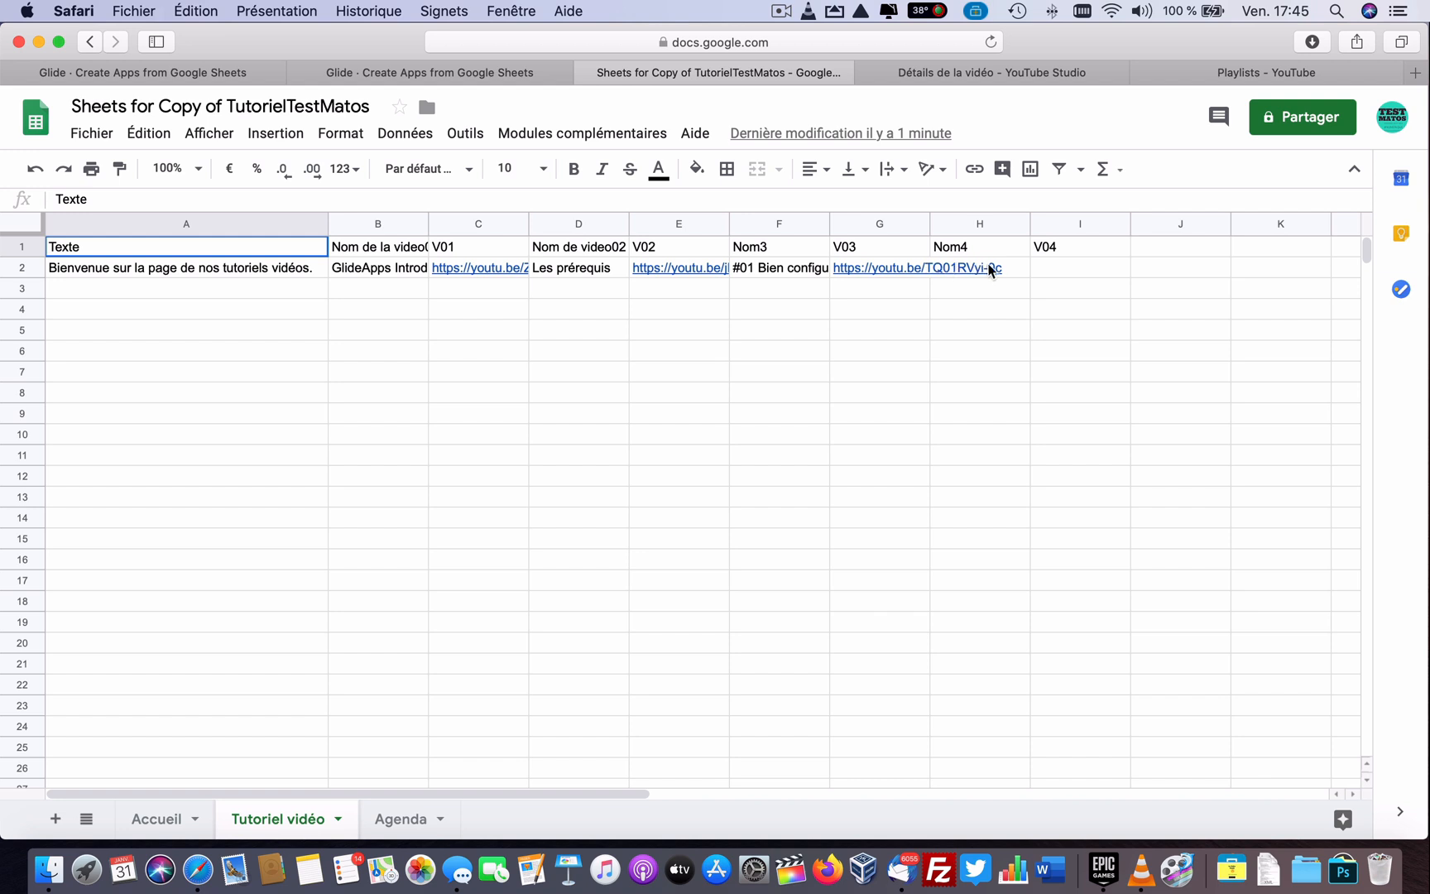
# Step: Enter "Création de 3 pages" in cell H2 under the Nom4 heading
pyautogui.click(1009, 270)
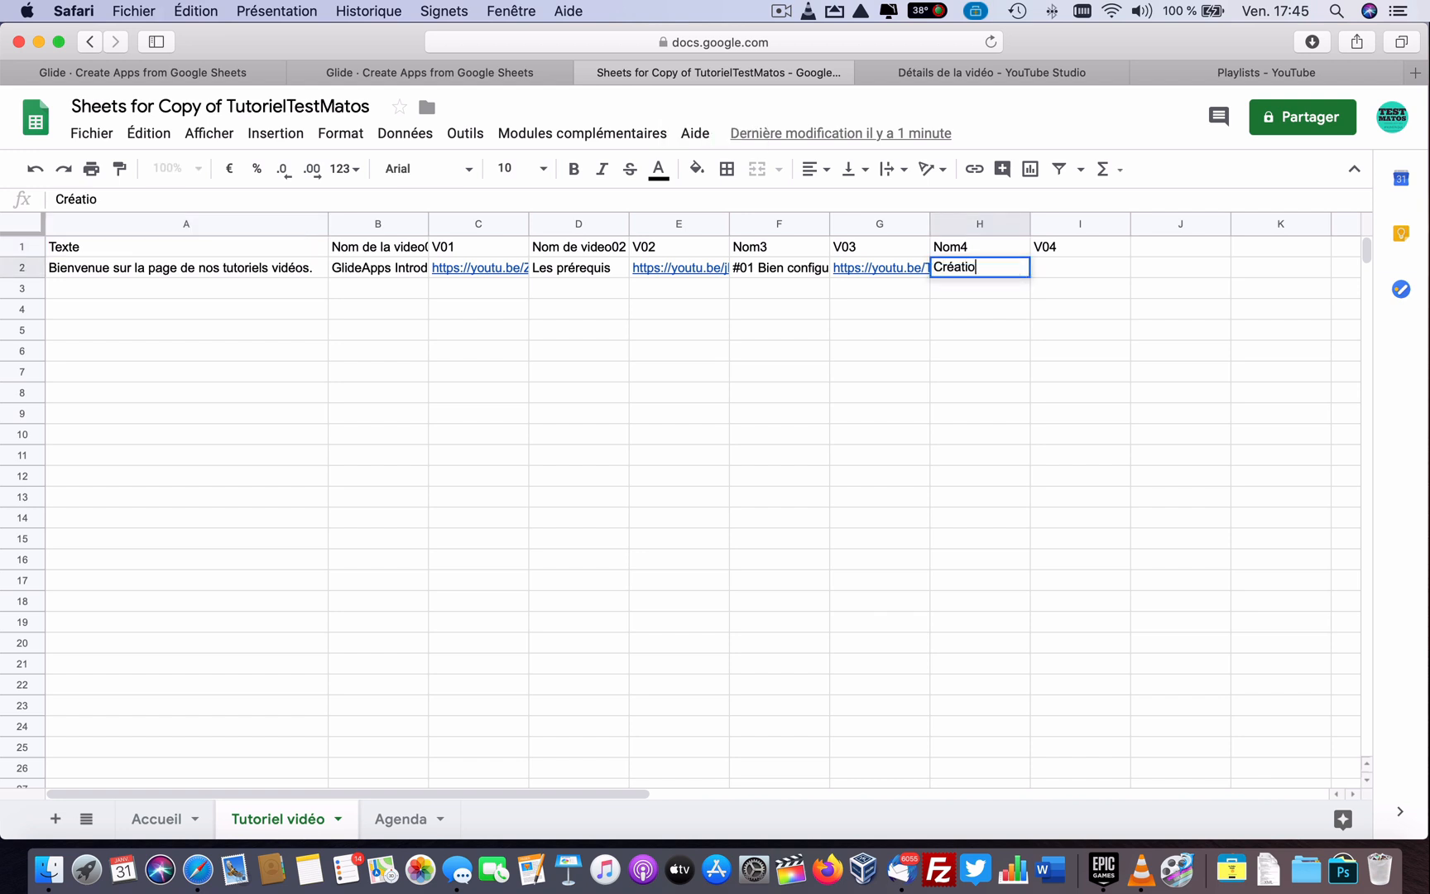
pyautogui.write('Création de 3 pages')
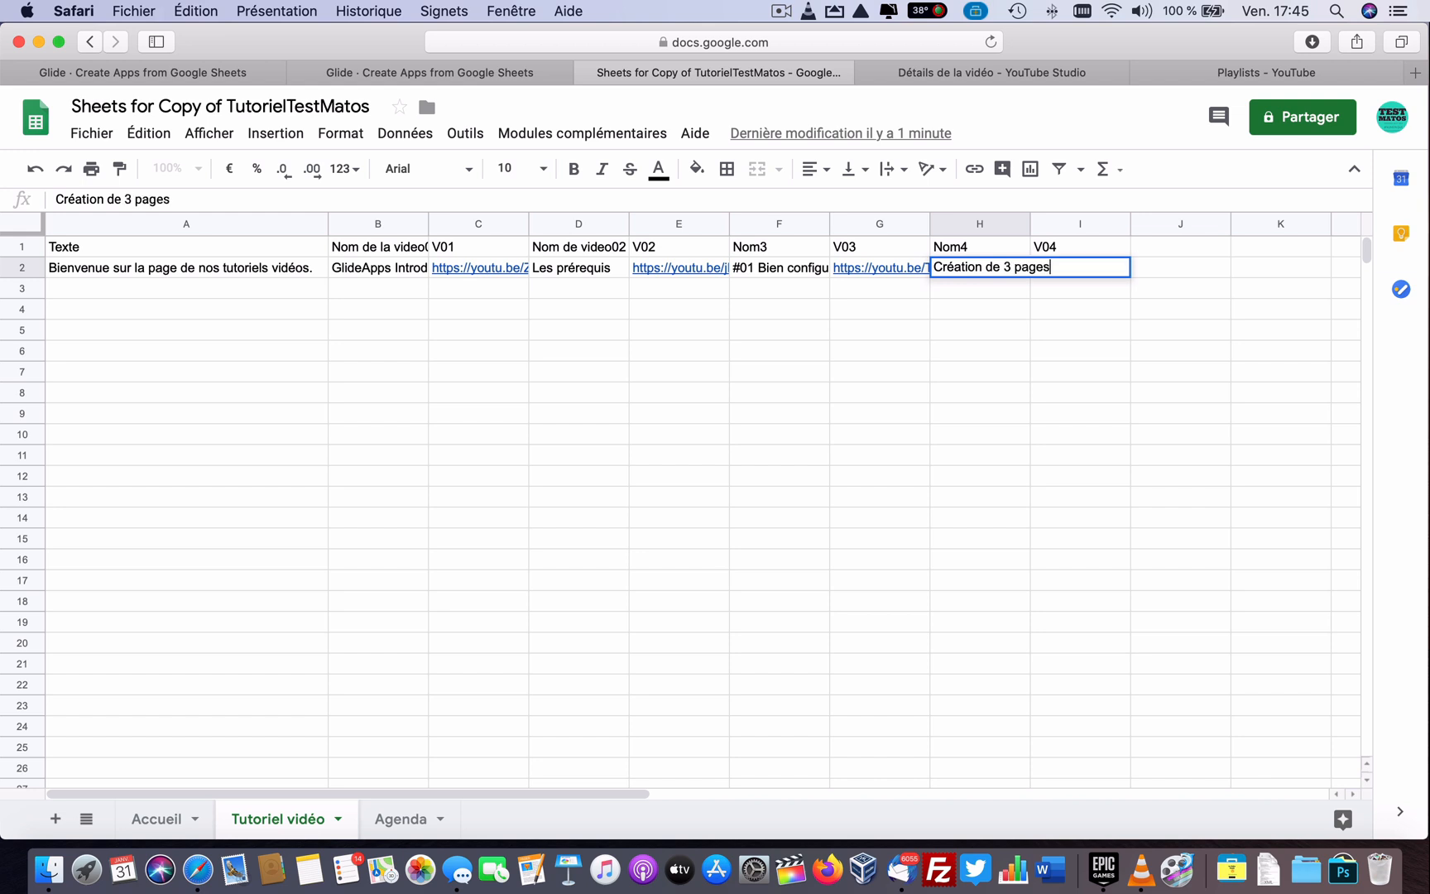
pyautogui.press('Return')
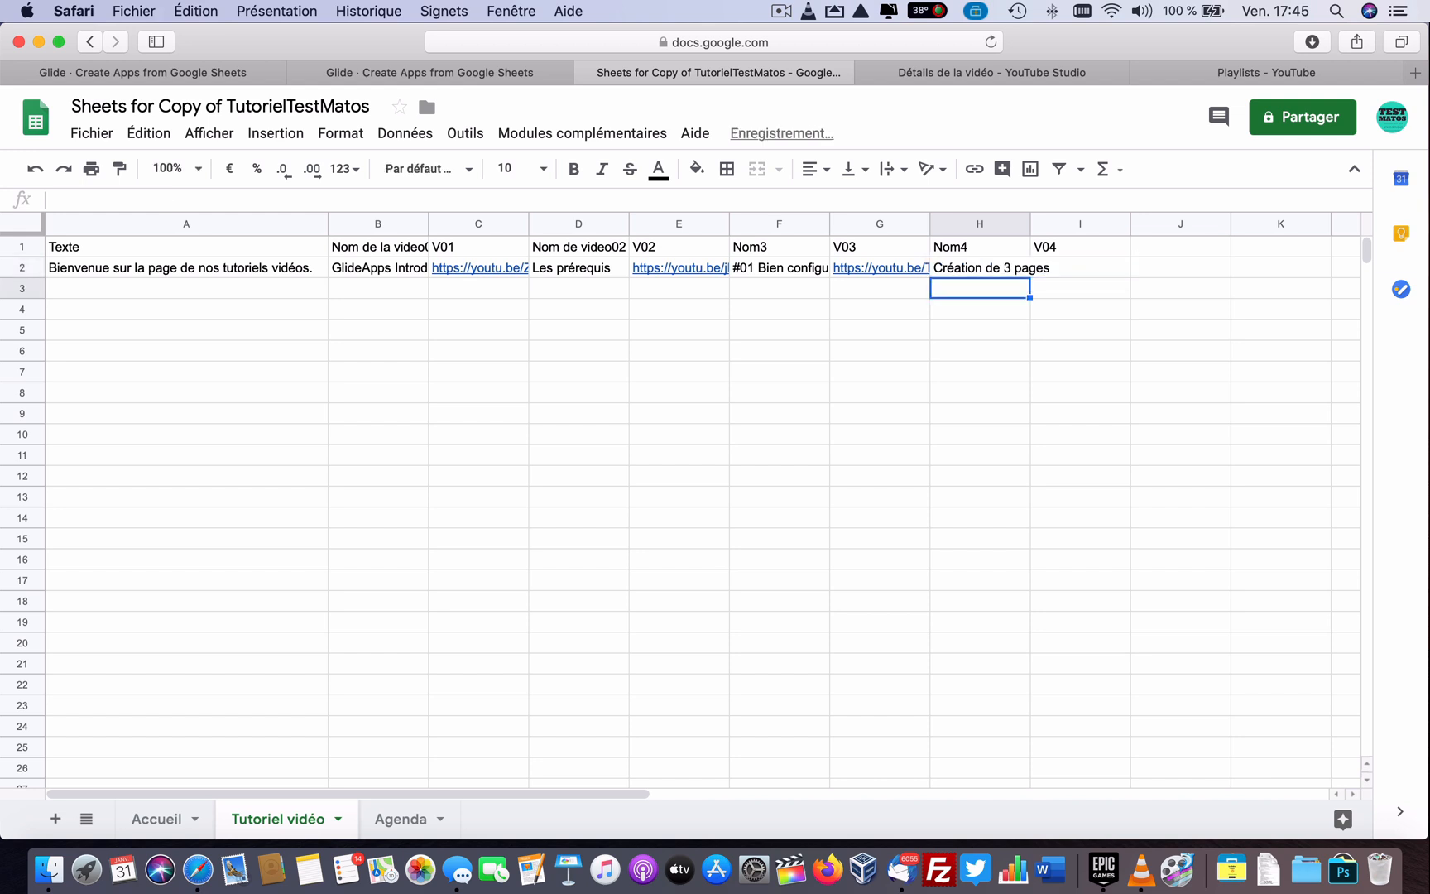
# Step: Copy the sharing link of the #02 Création de notre première application video from YouTube Studio into cell I2 under V04 in Google Sheets
pyautogui.click(1101, 276)
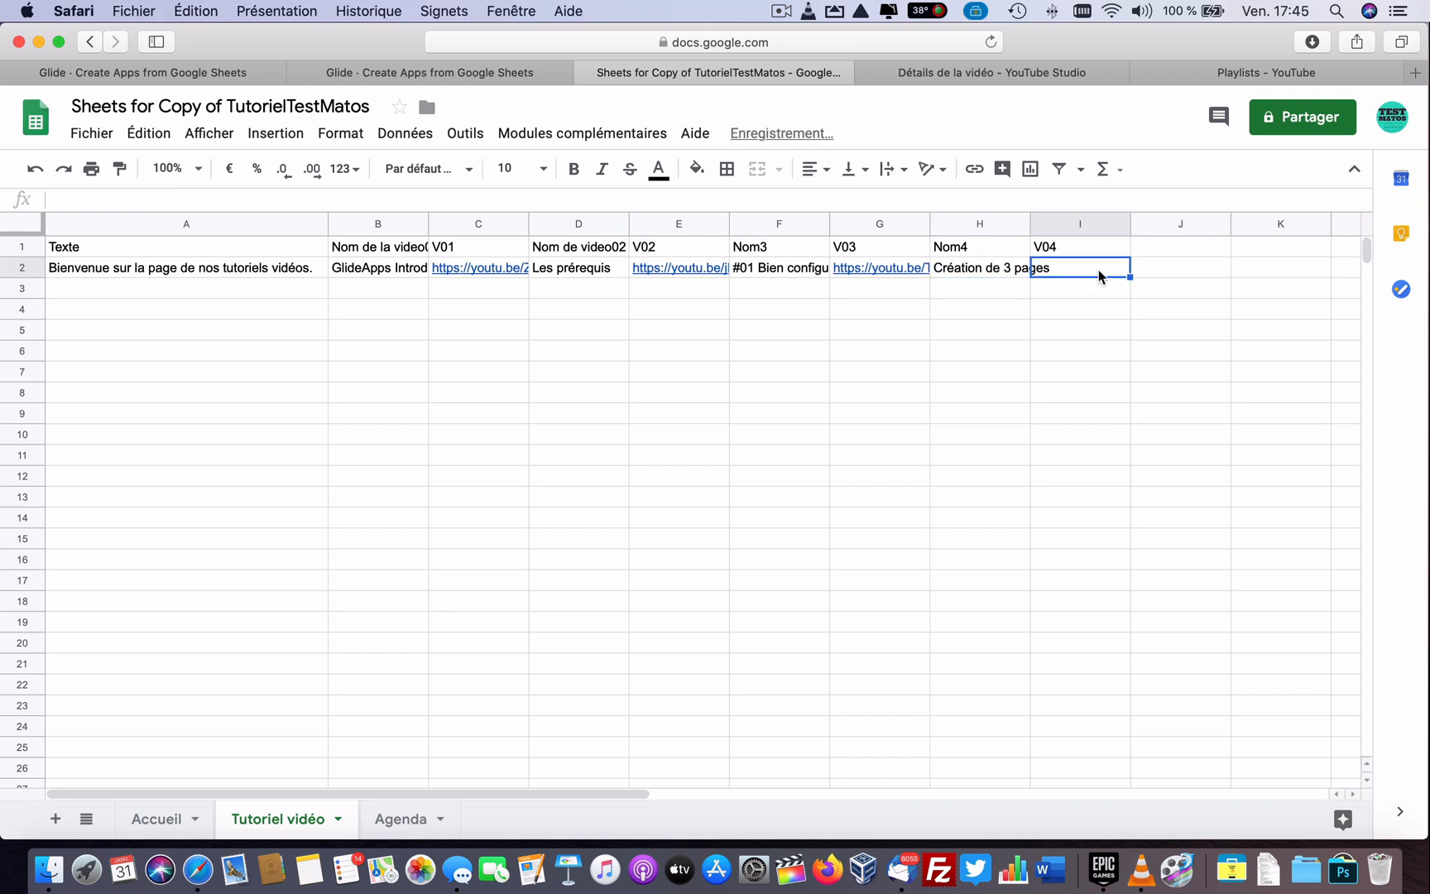
pyautogui.click(951, 76)
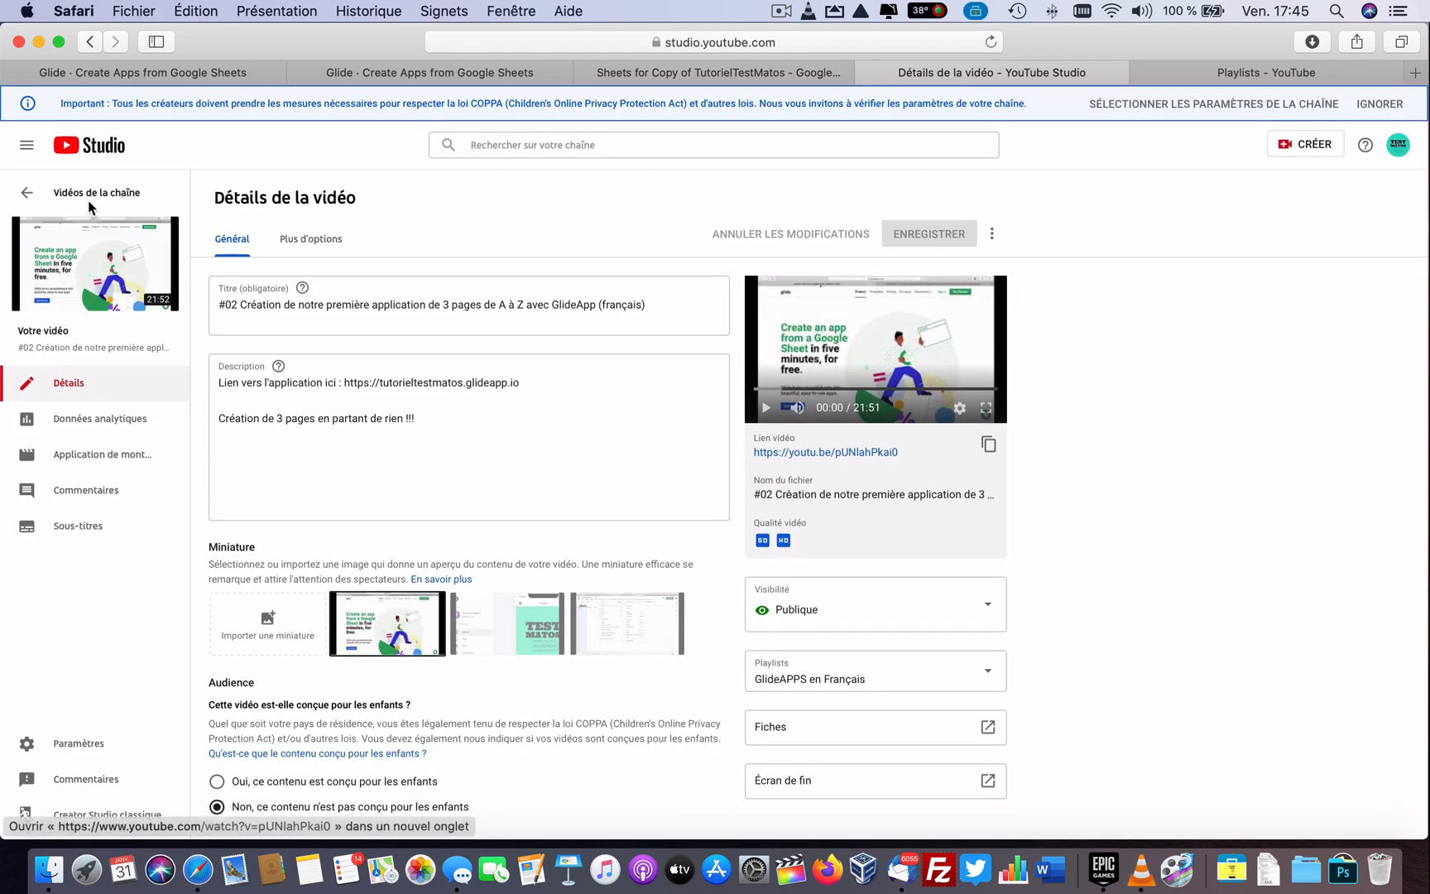
pyautogui.click(26, 192)
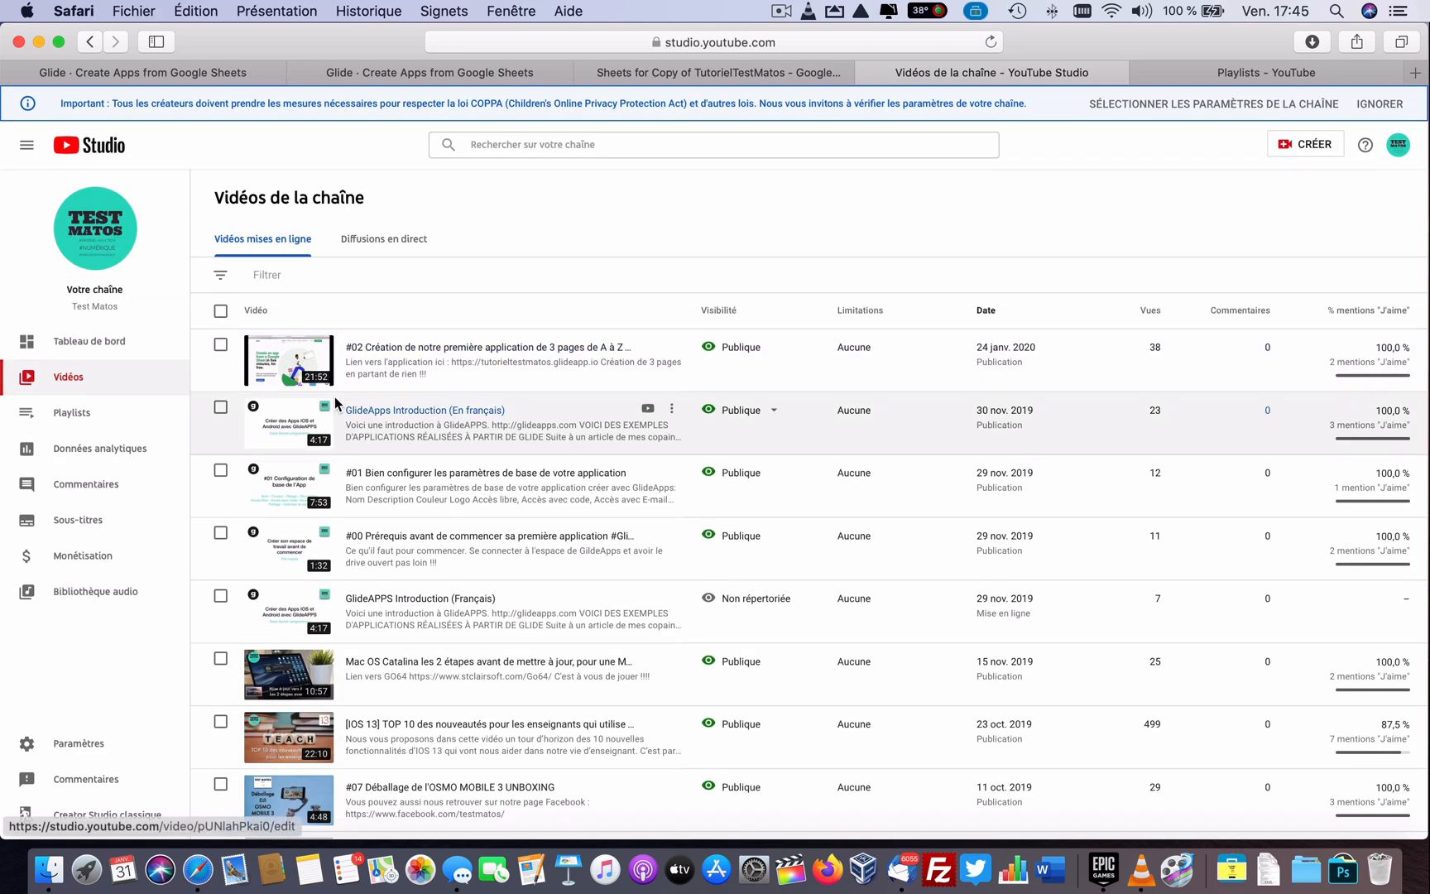
pyautogui.click(677, 351)
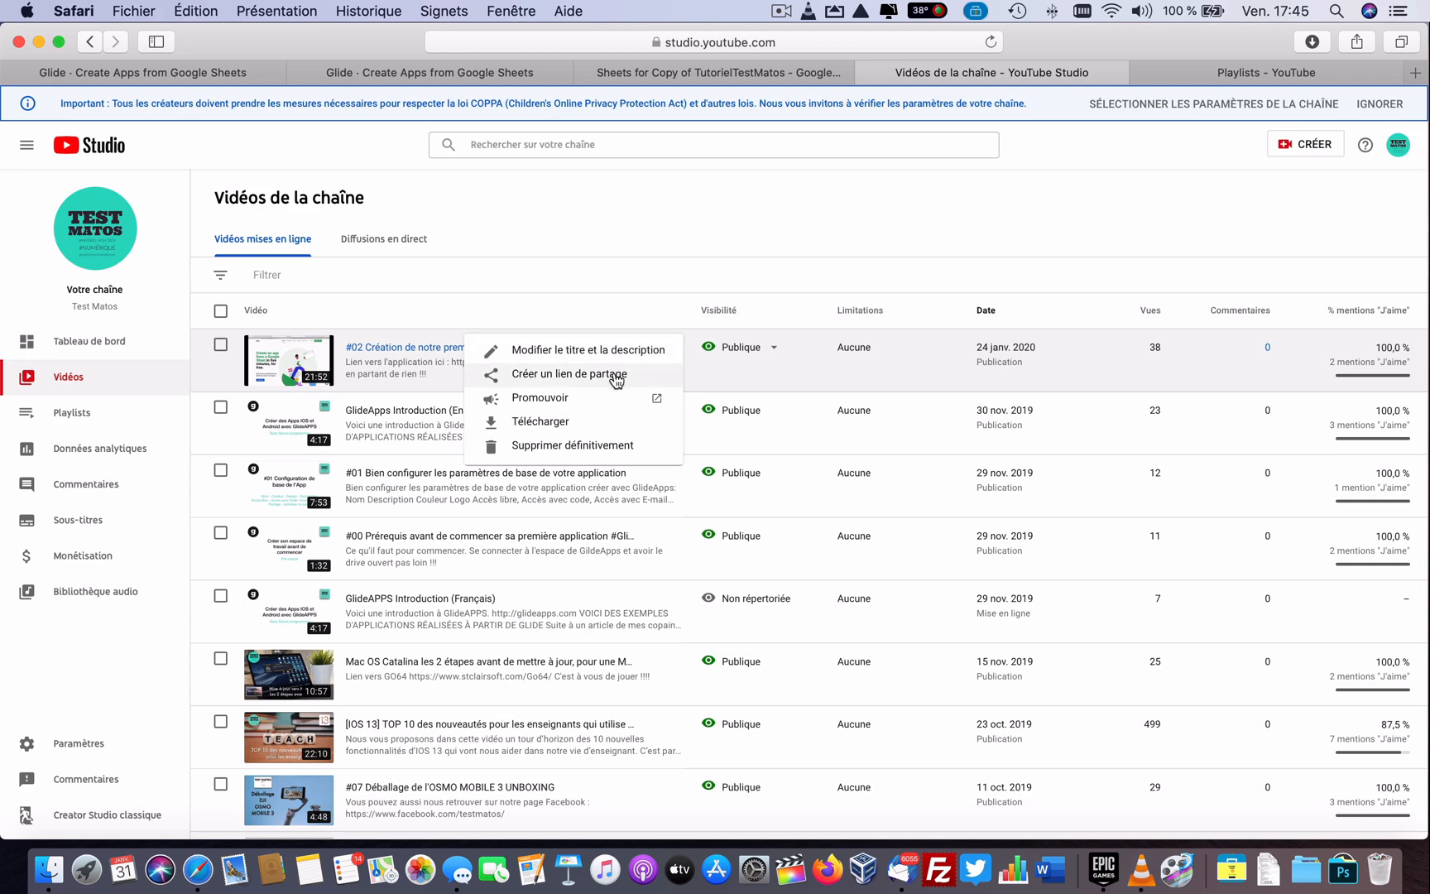
pyautogui.click(584, 377)
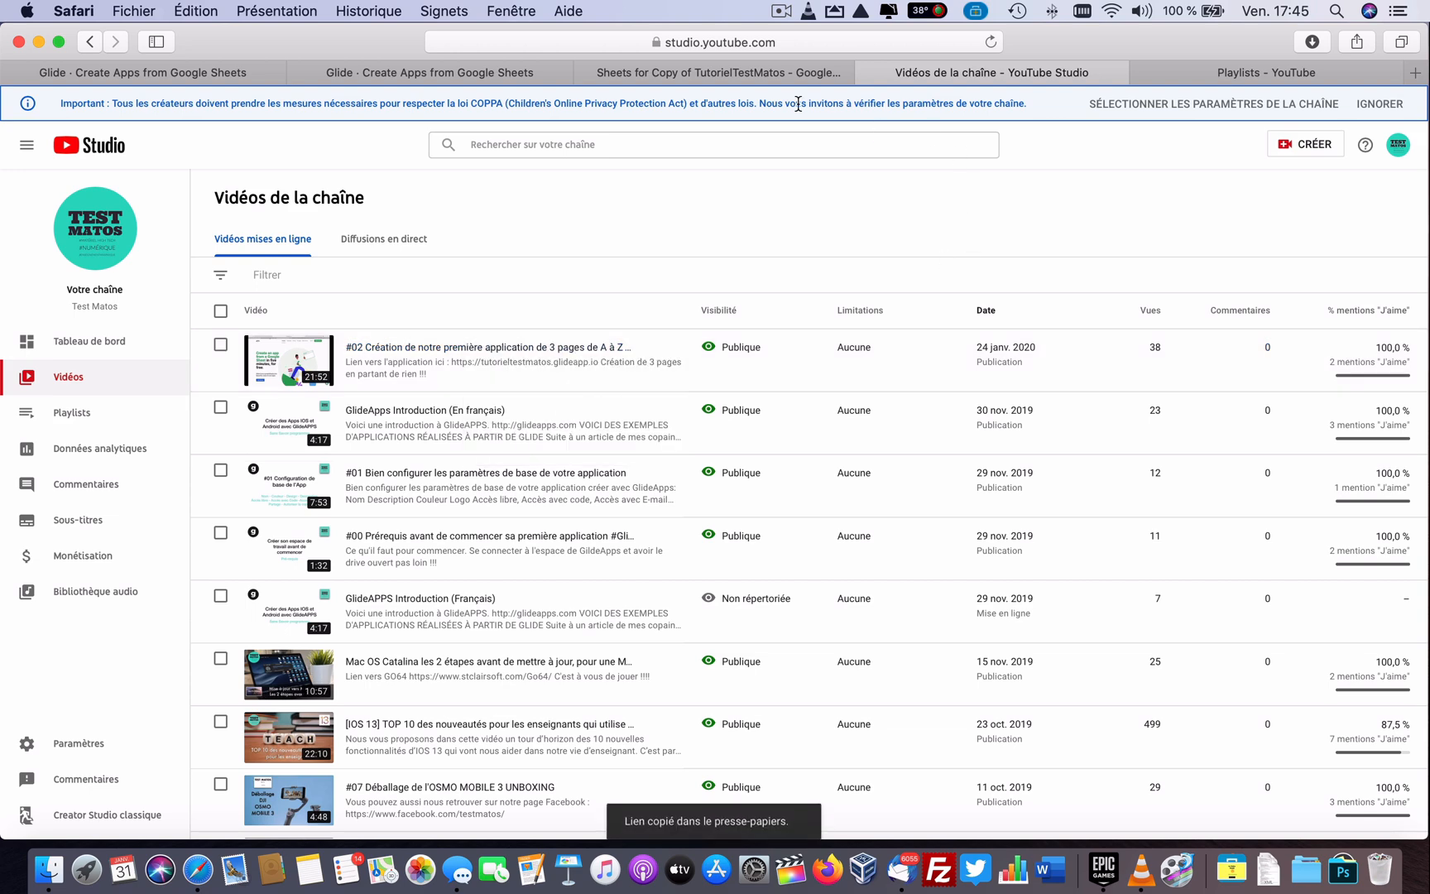
pyautogui.click(718, 72)
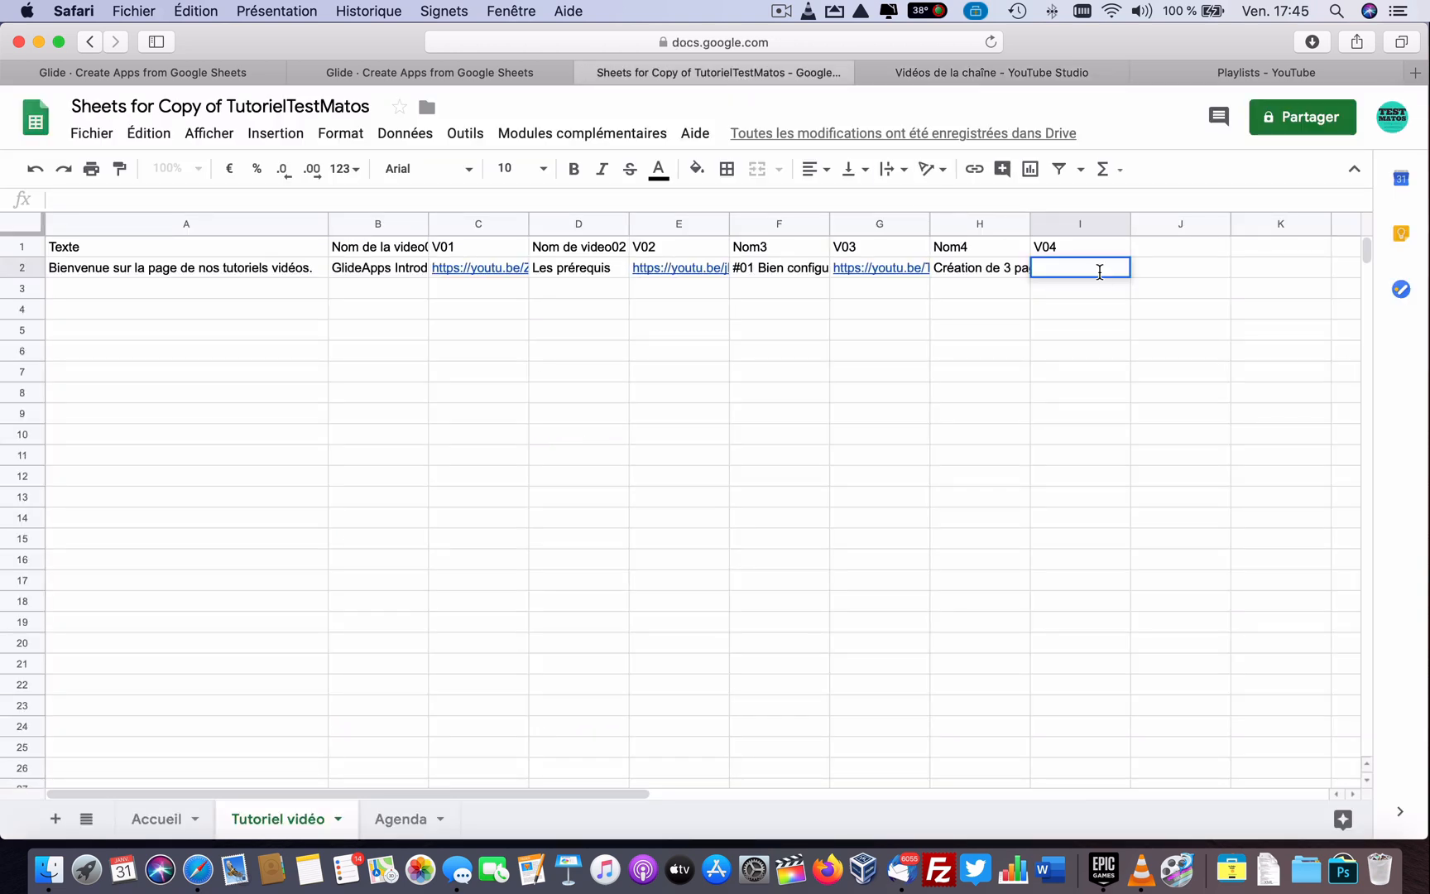
pyautogui.write('https://youtu.be/pUNlahPkai0')
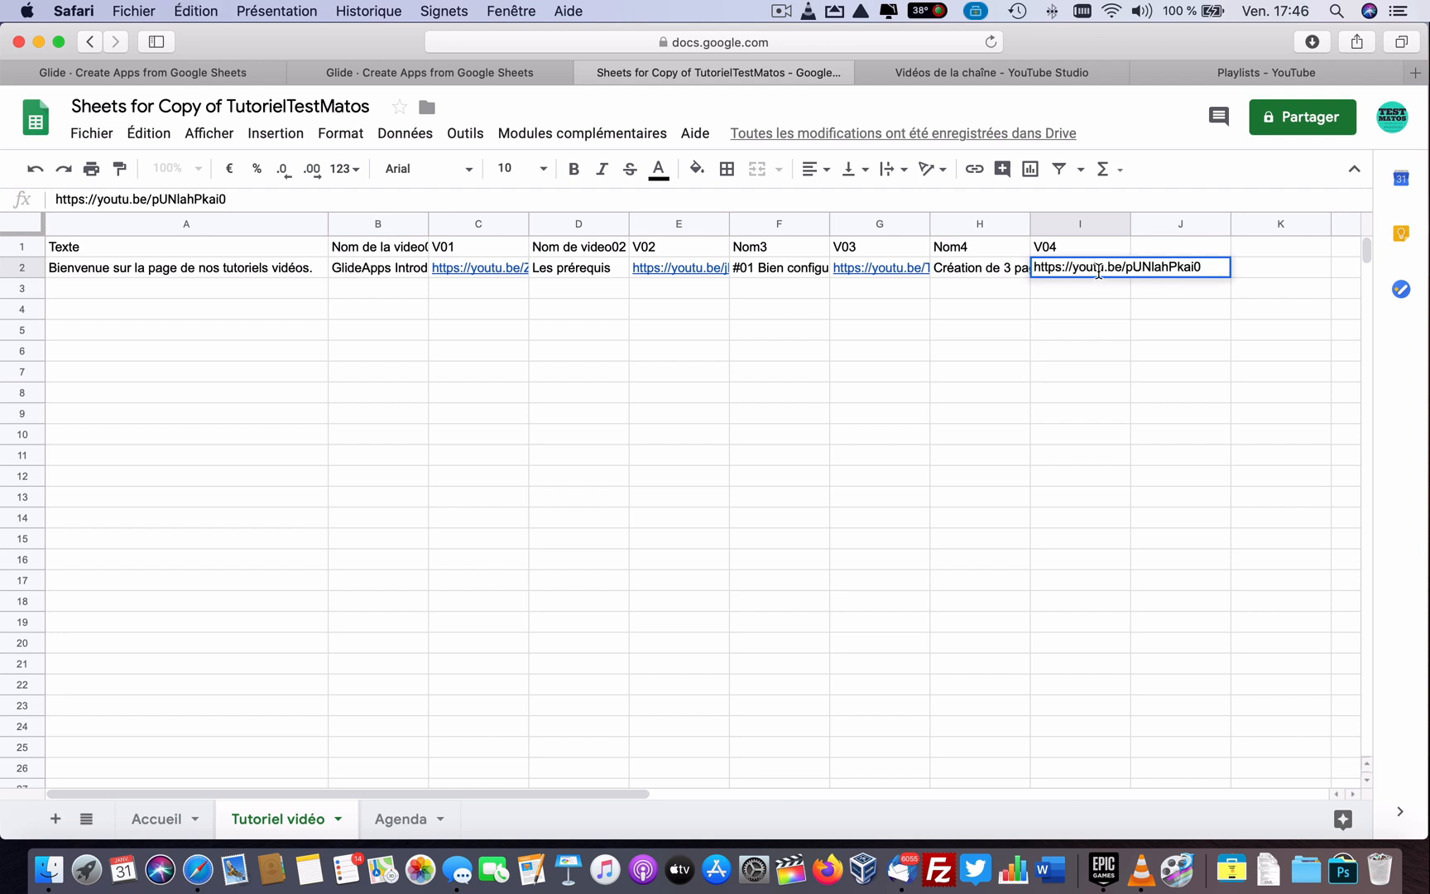
pyautogui.press('Return')
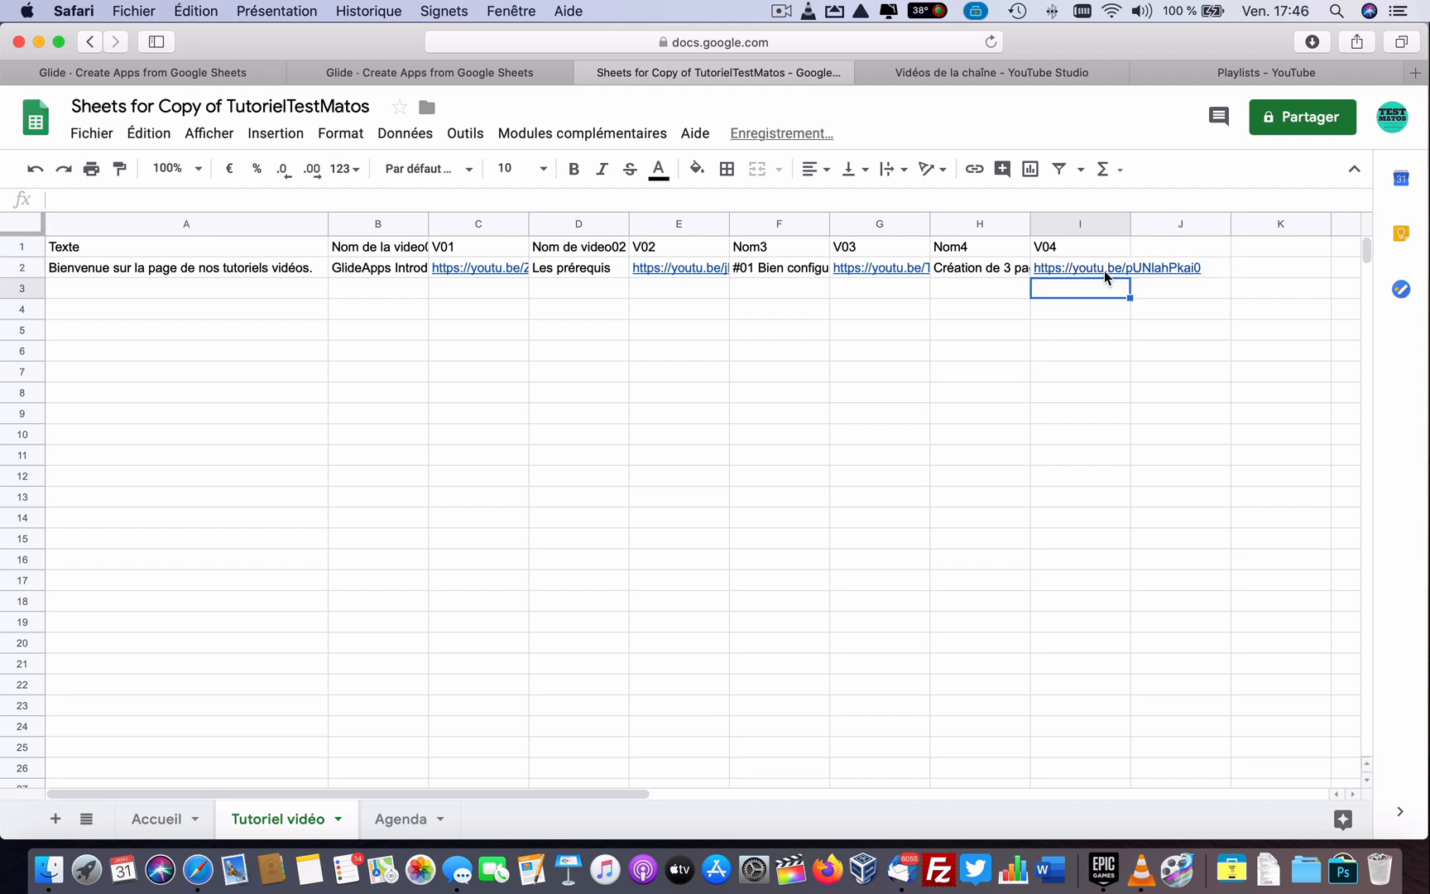
# Step: Reload the sheet data in the Glide app and check the Création de 3 pages video in the Tutoriels vidéo preview
pyautogui.click(476, 79)
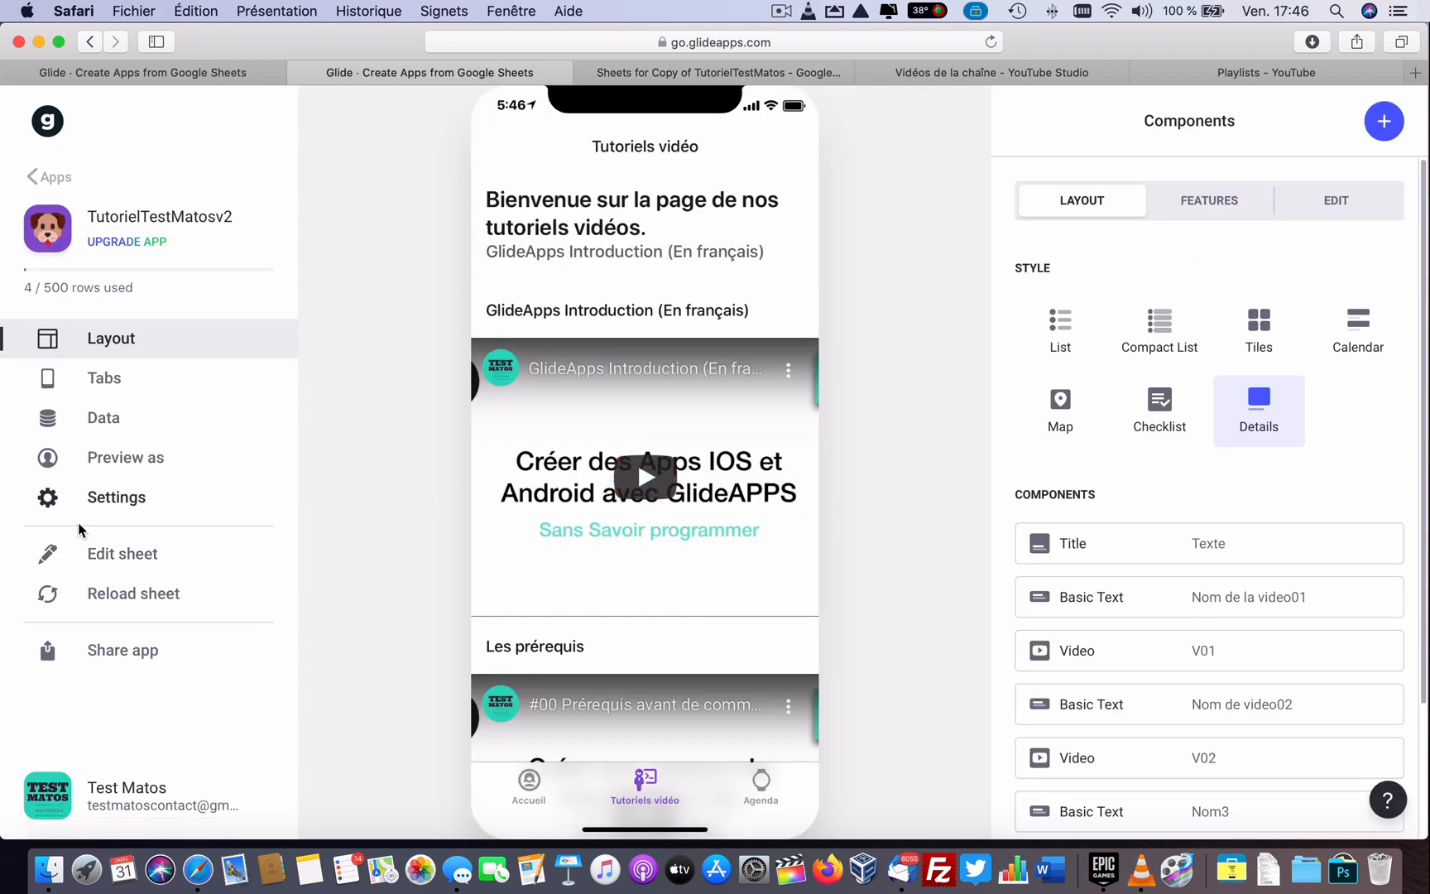
pyautogui.click(114, 596)
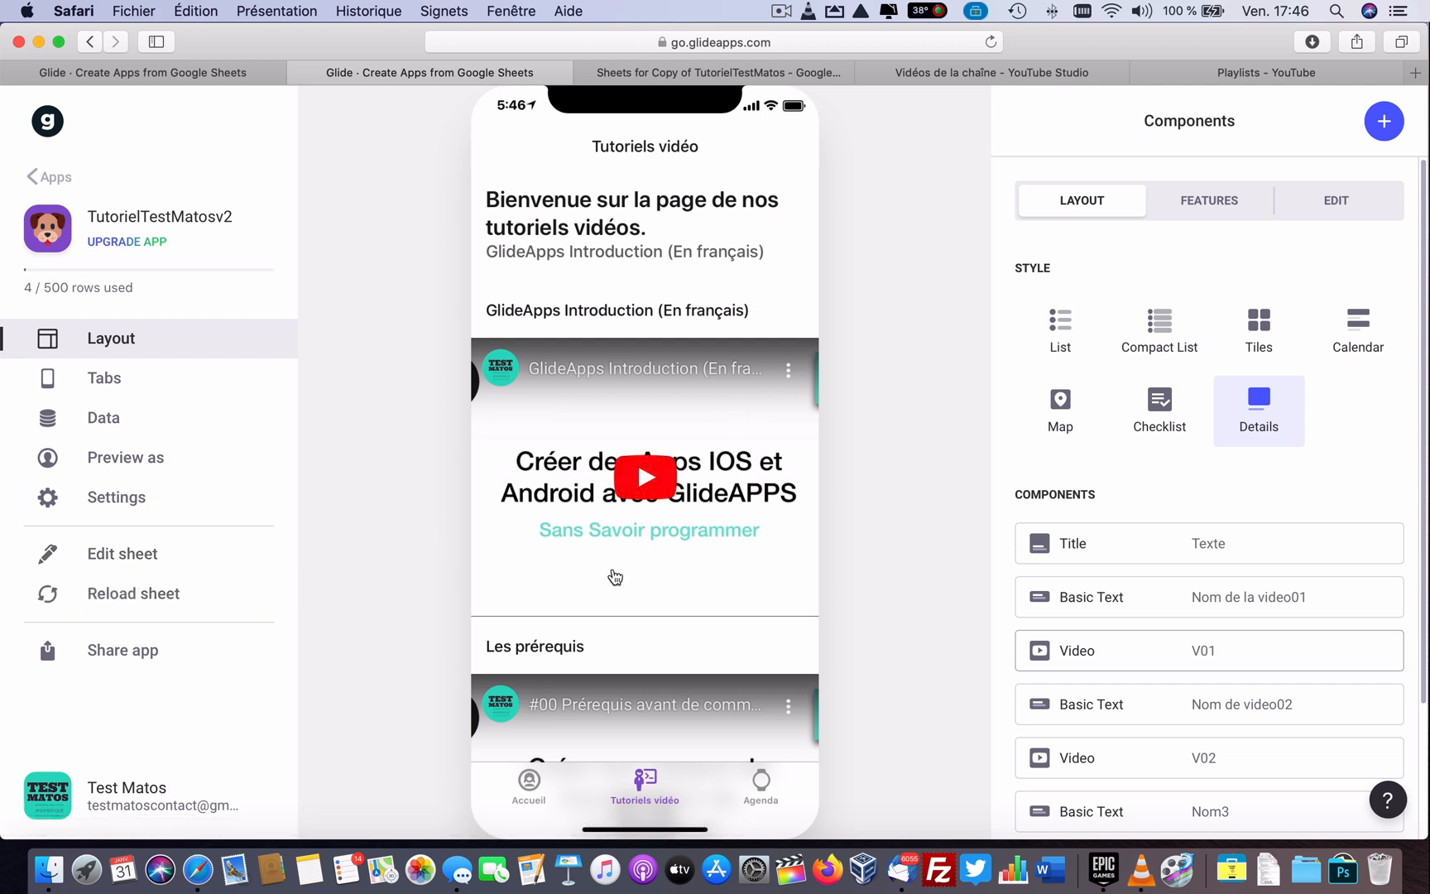
pyautogui.scroll(-10, 615, 578)
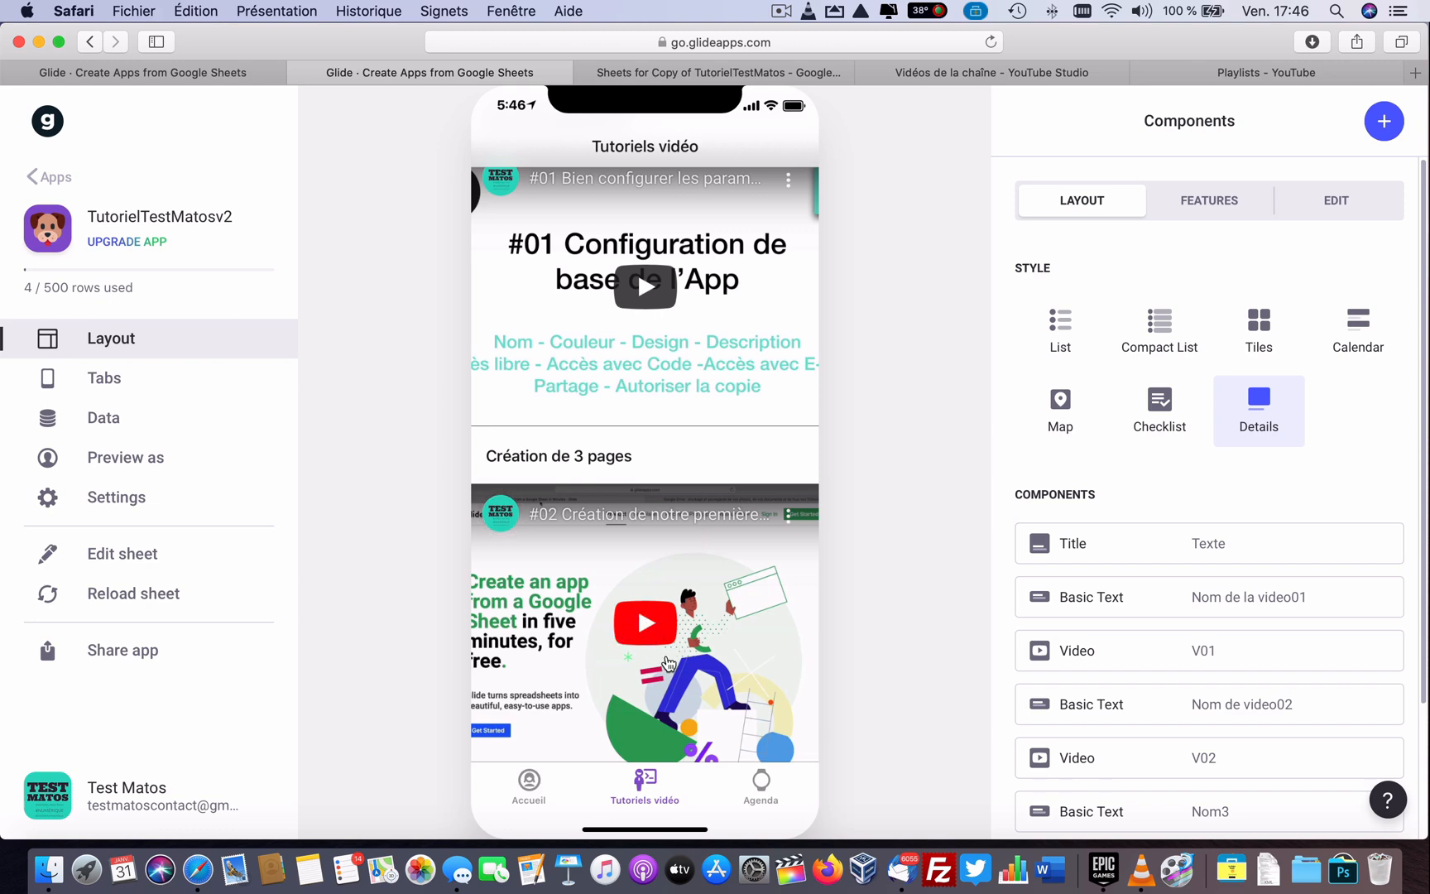
pyautogui.scroll(10, 654, 642)
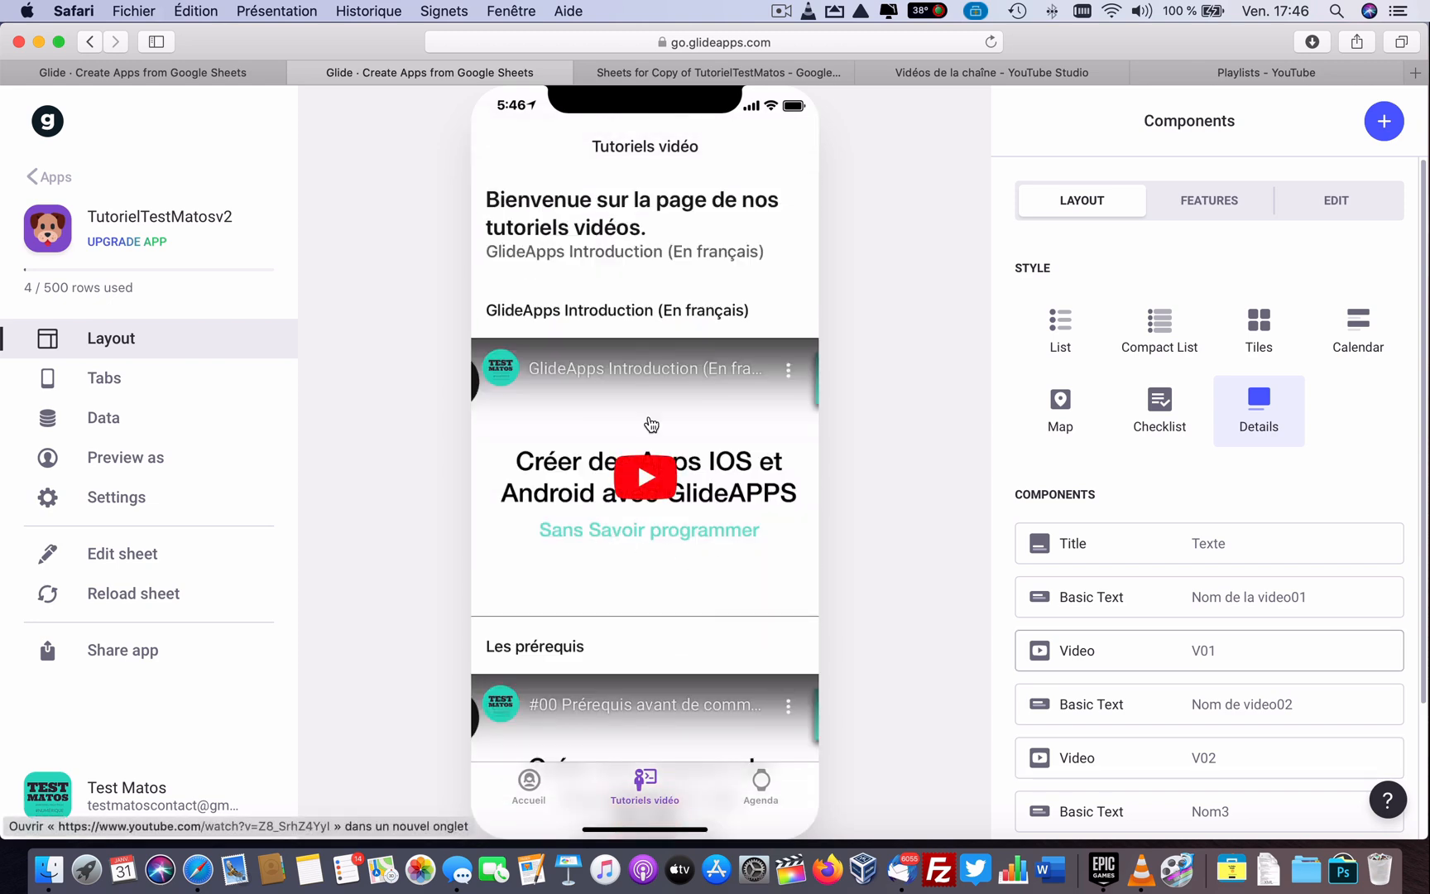
# Step: Review the channel's YouTube playlists and the videos in GlideAPPS en Français, then return to the Glide app
pyautogui.click(956, 77)
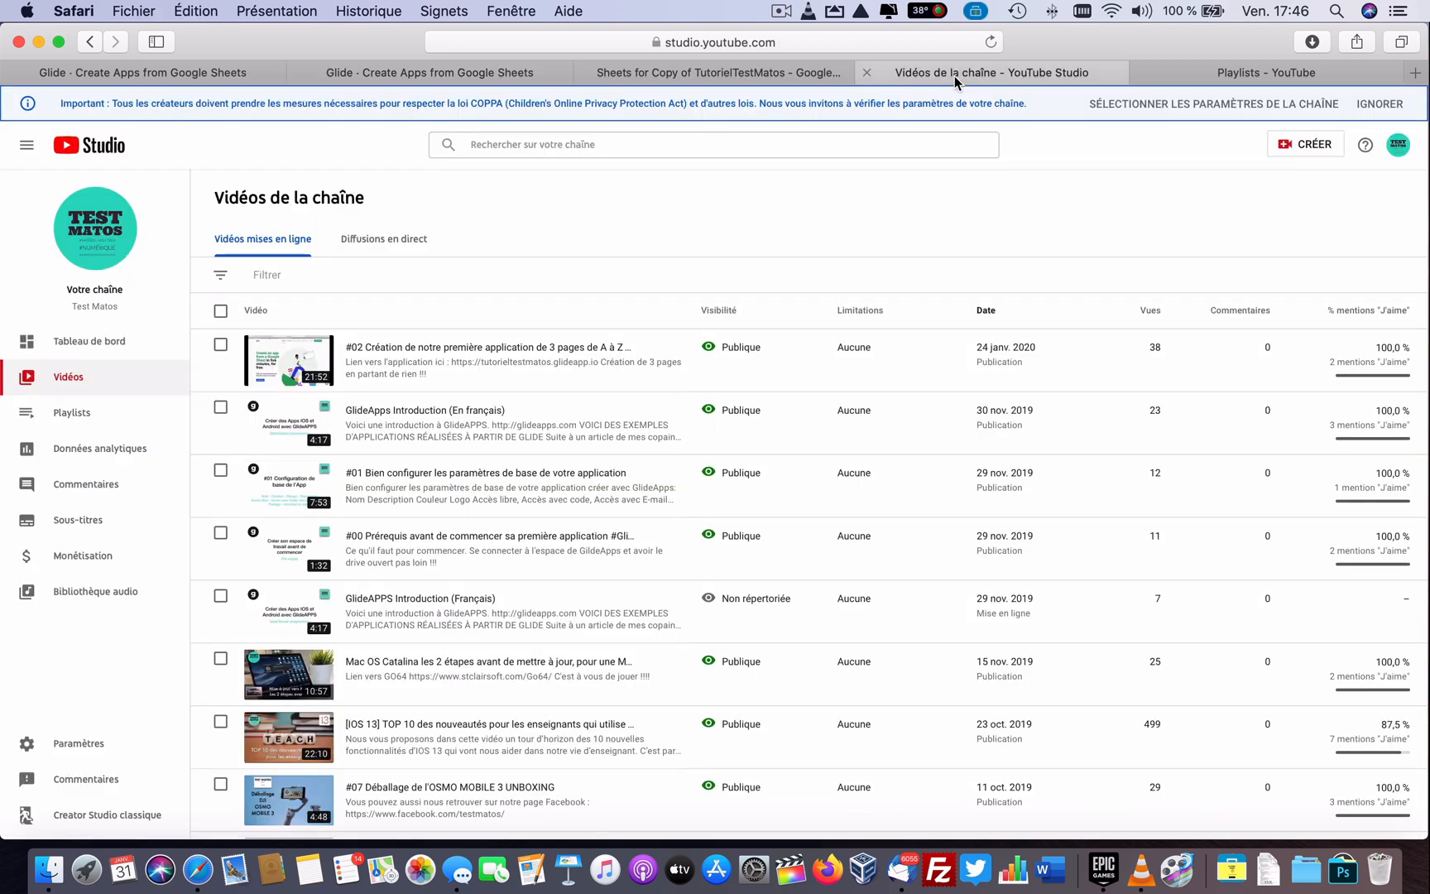
pyautogui.click(1222, 80)
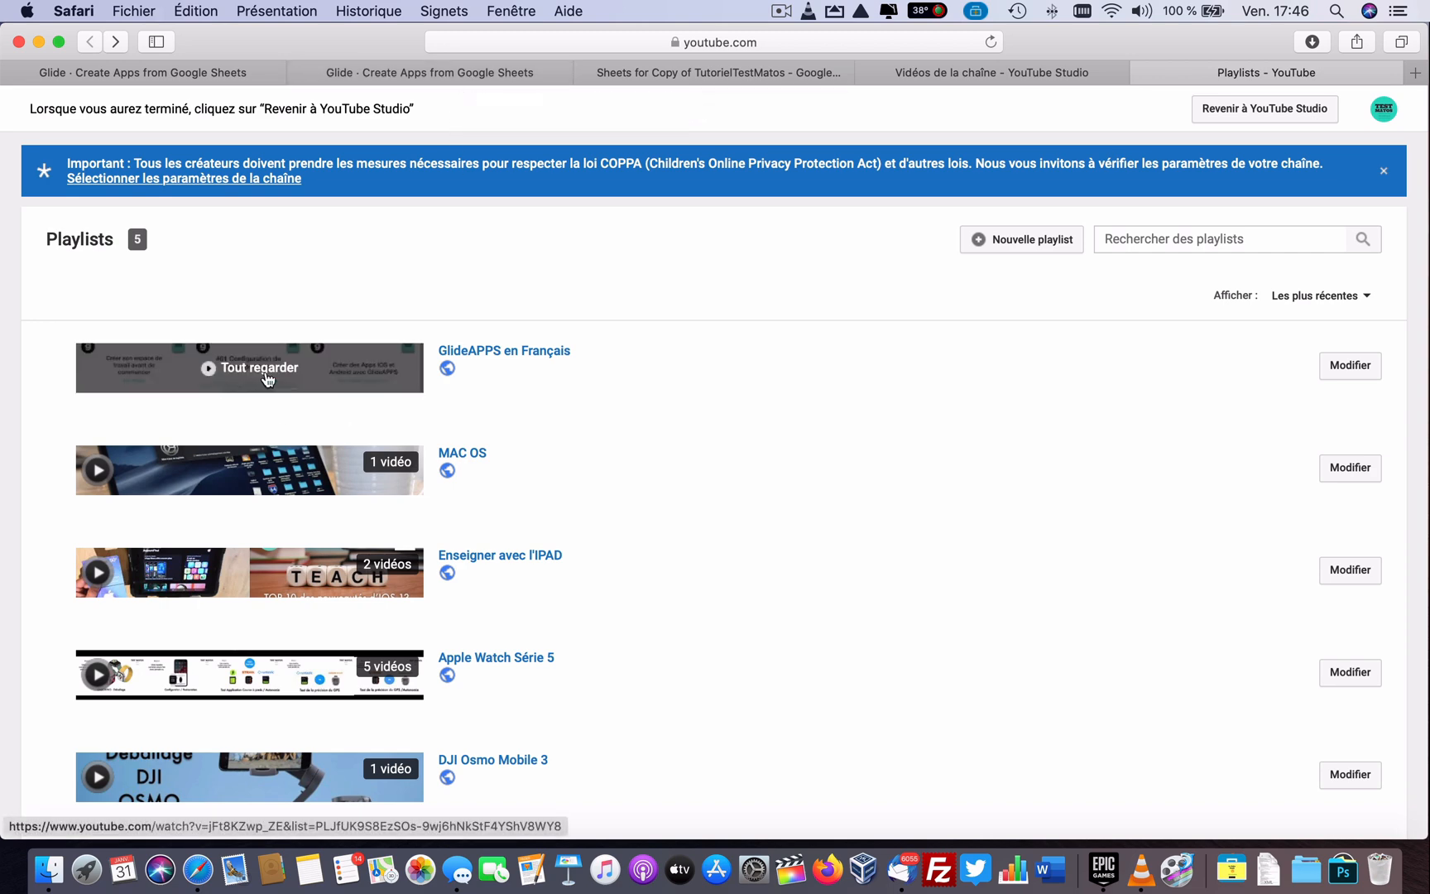
pyautogui.click(501, 355)
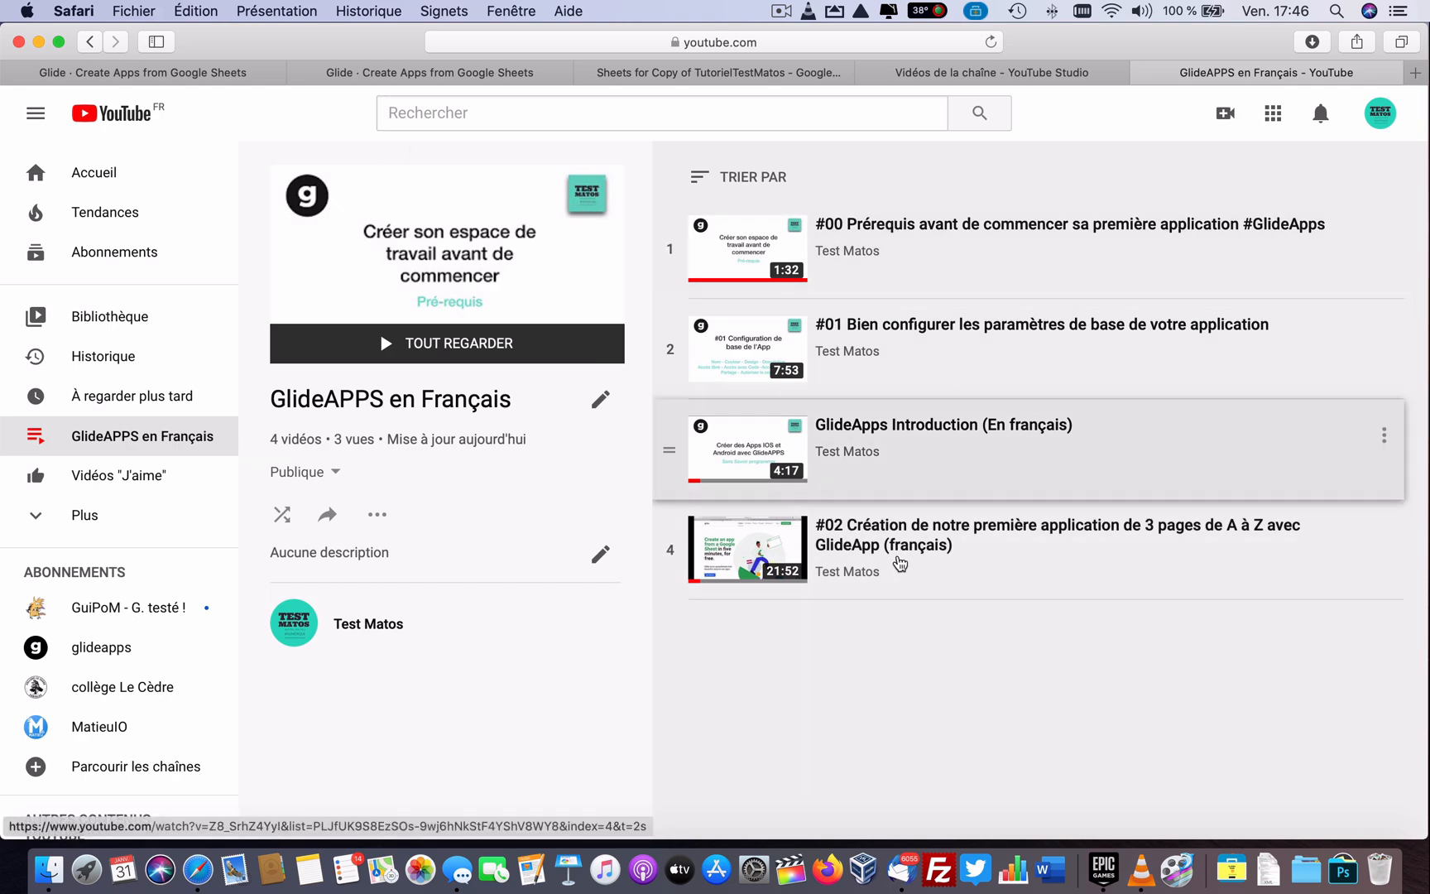
pyautogui.click(89, 41)
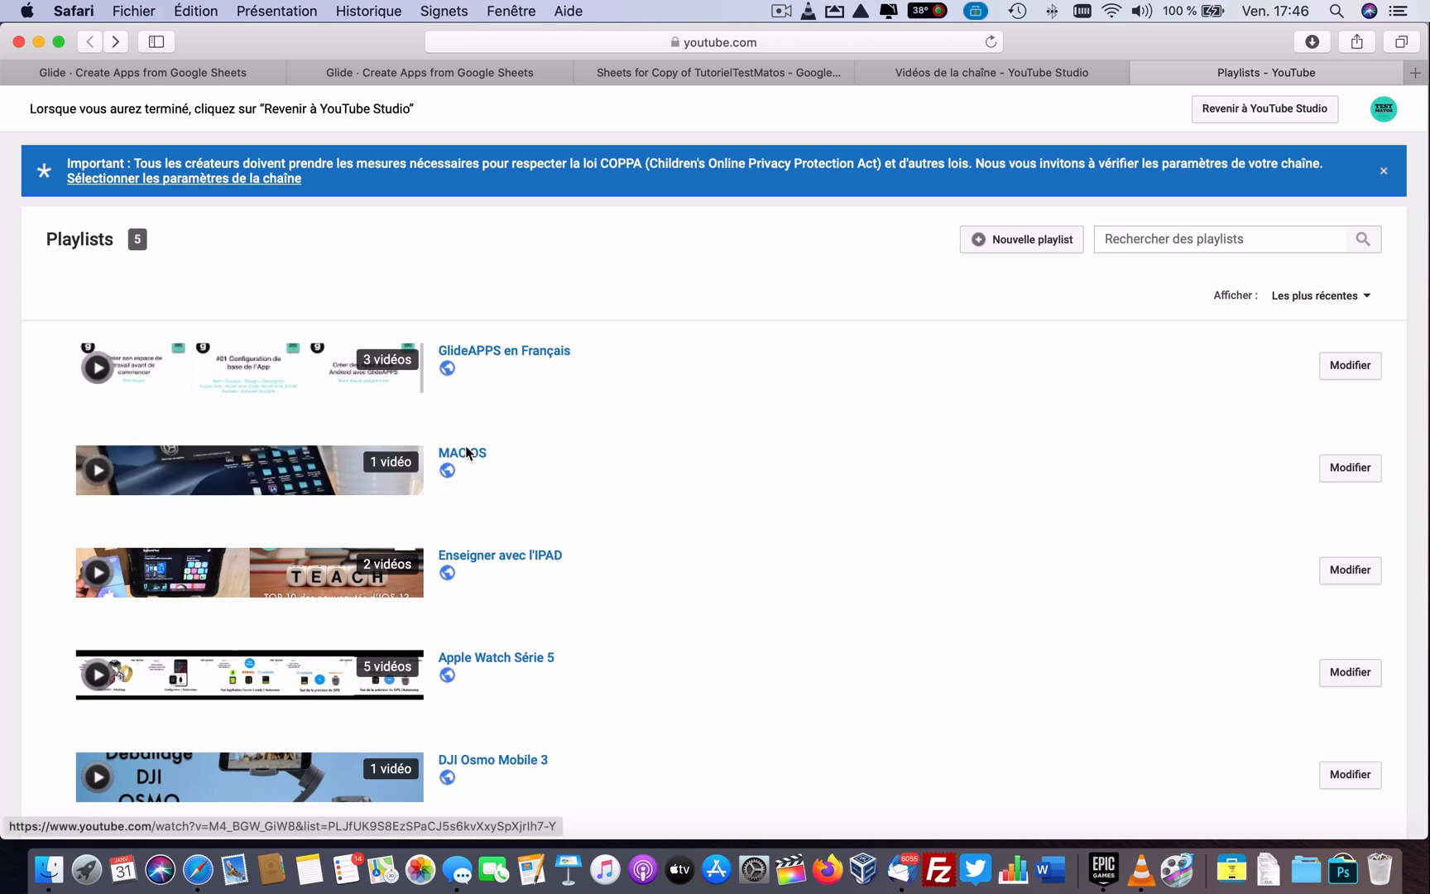
pyautogui.moveTo(217, 468)
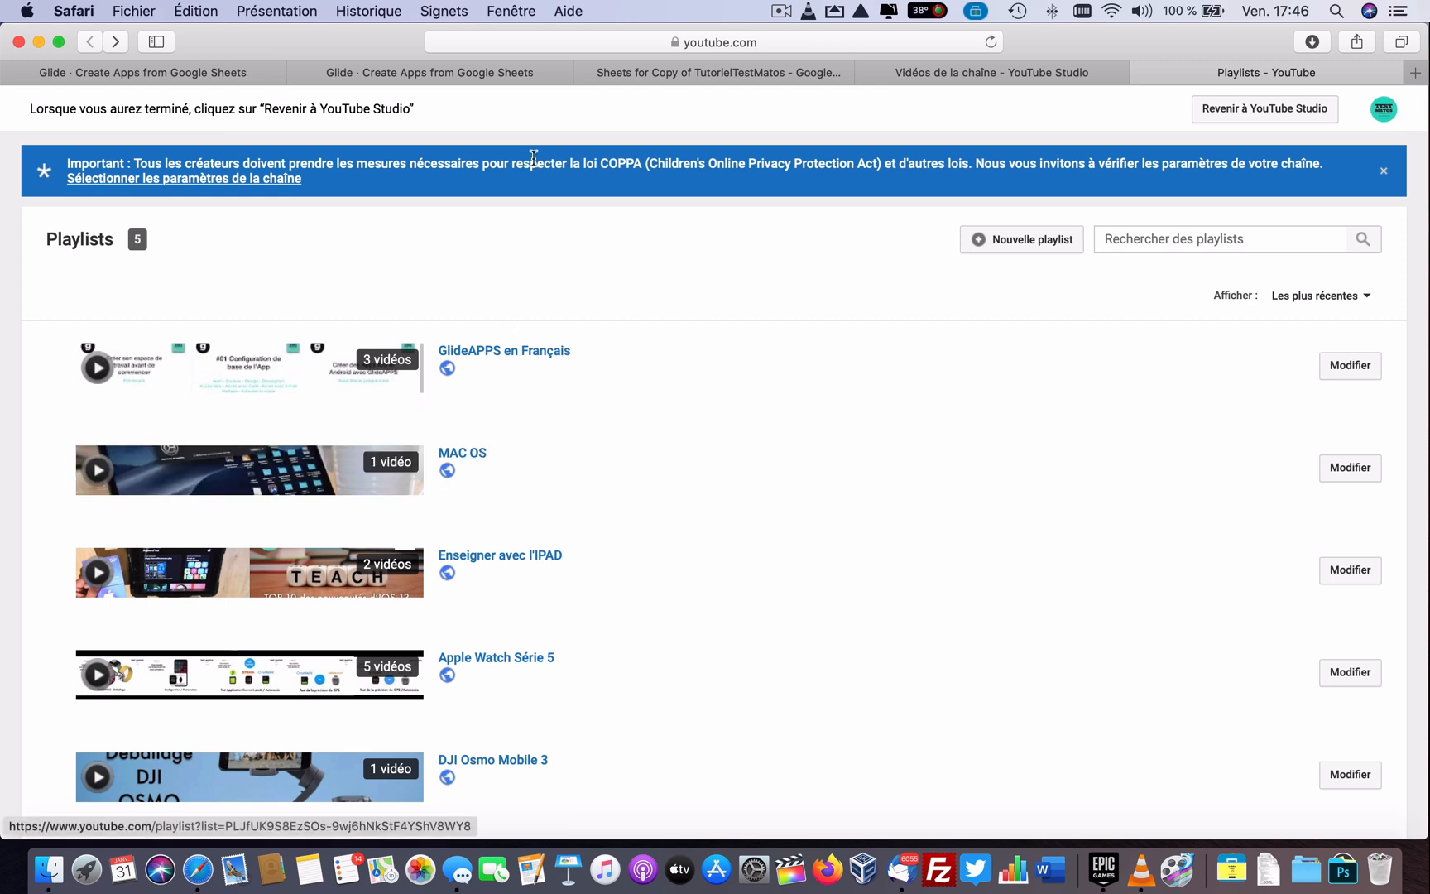
pyautogui.click(519, 75)
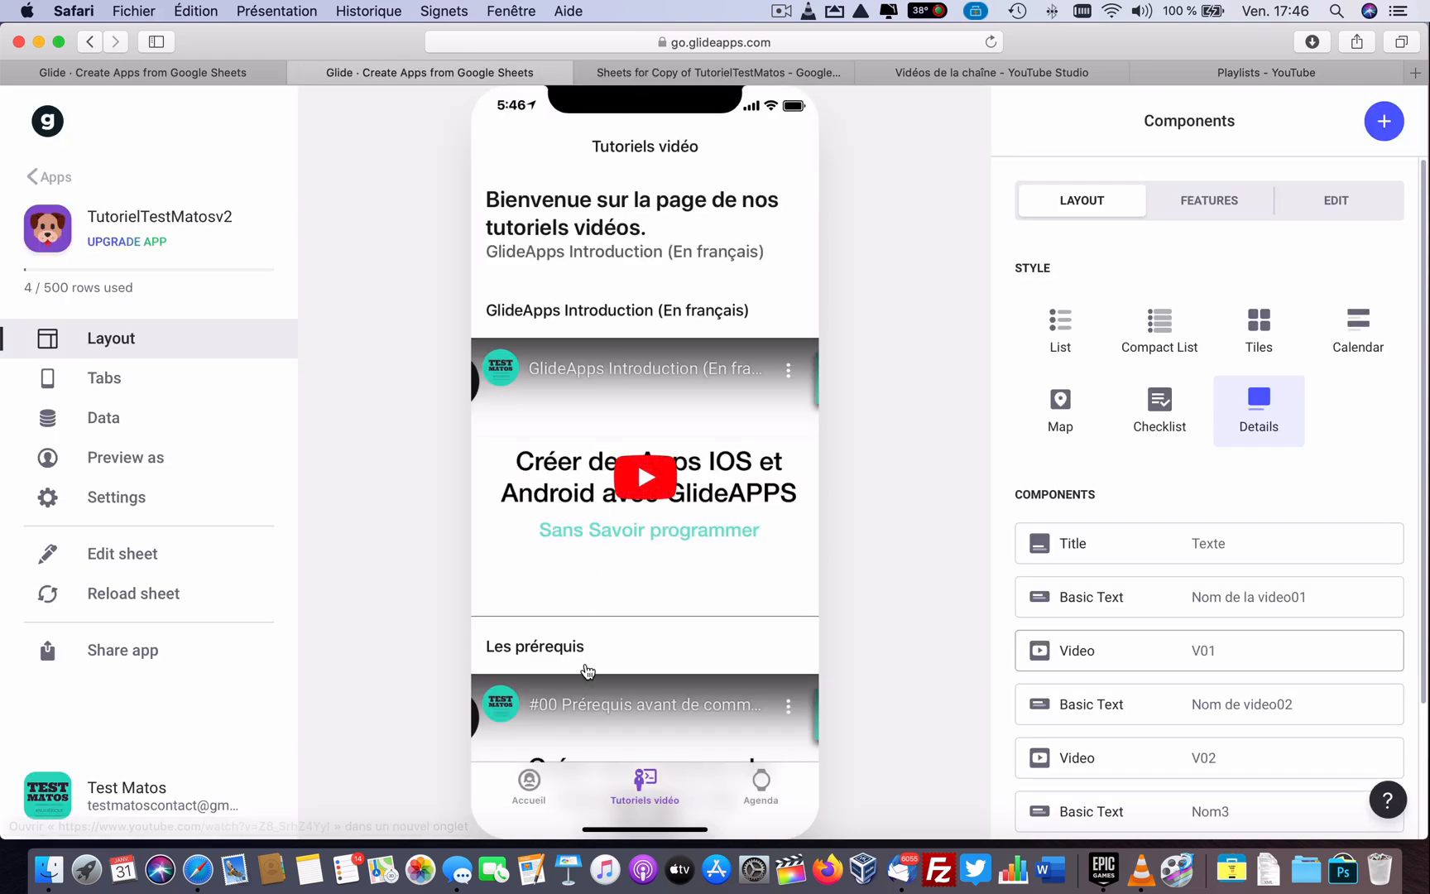
# Step: In the Tutoriel vidéo sheet, enter "MAC OS" in cell A3 and replace the welcome text in A2 with "Glide Apps"
pyautogui.click(828, 77)
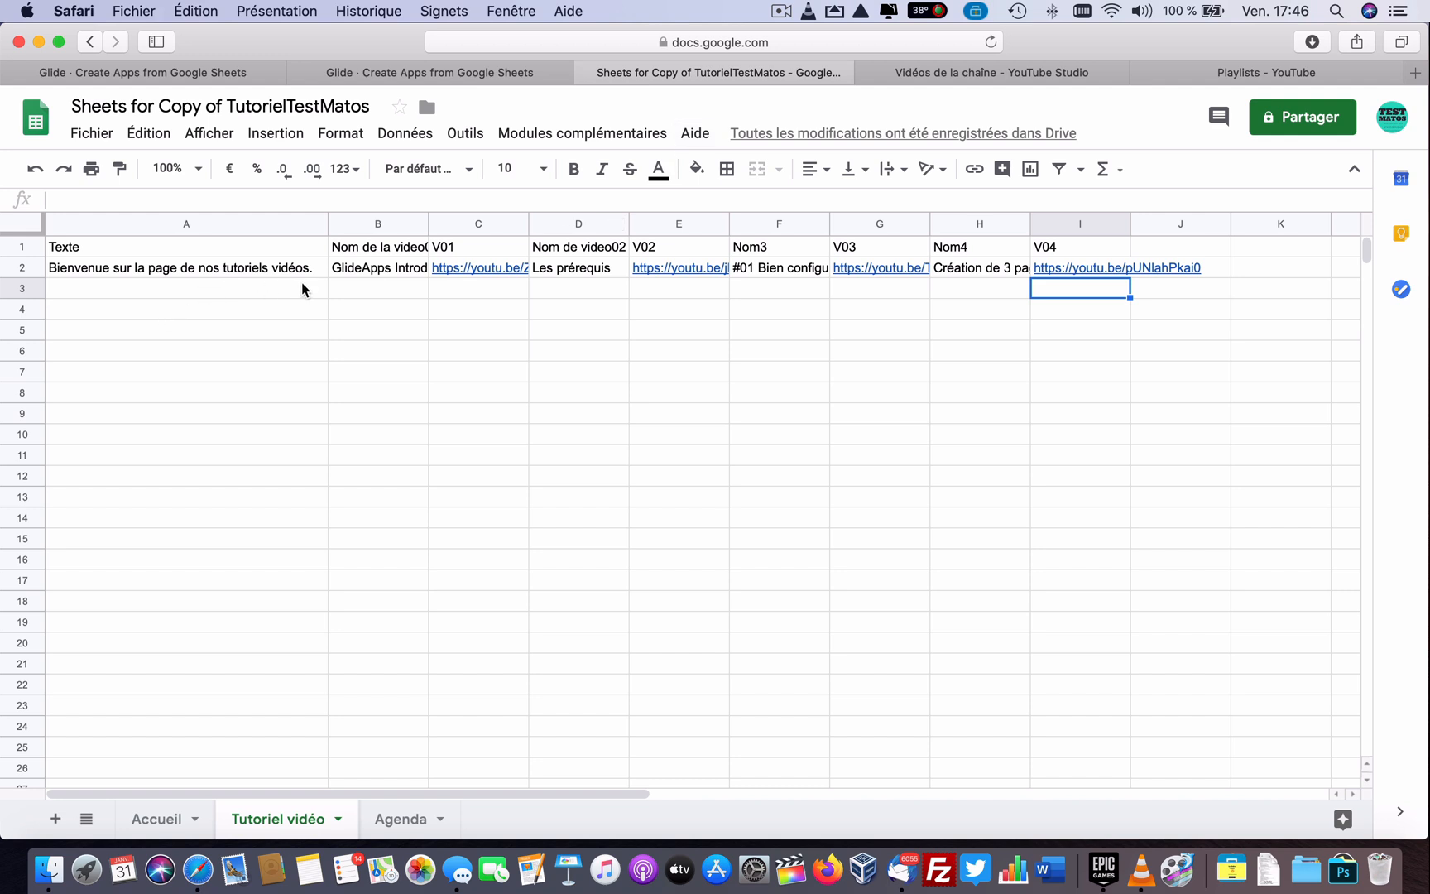
pyautogui.click(273, 288)
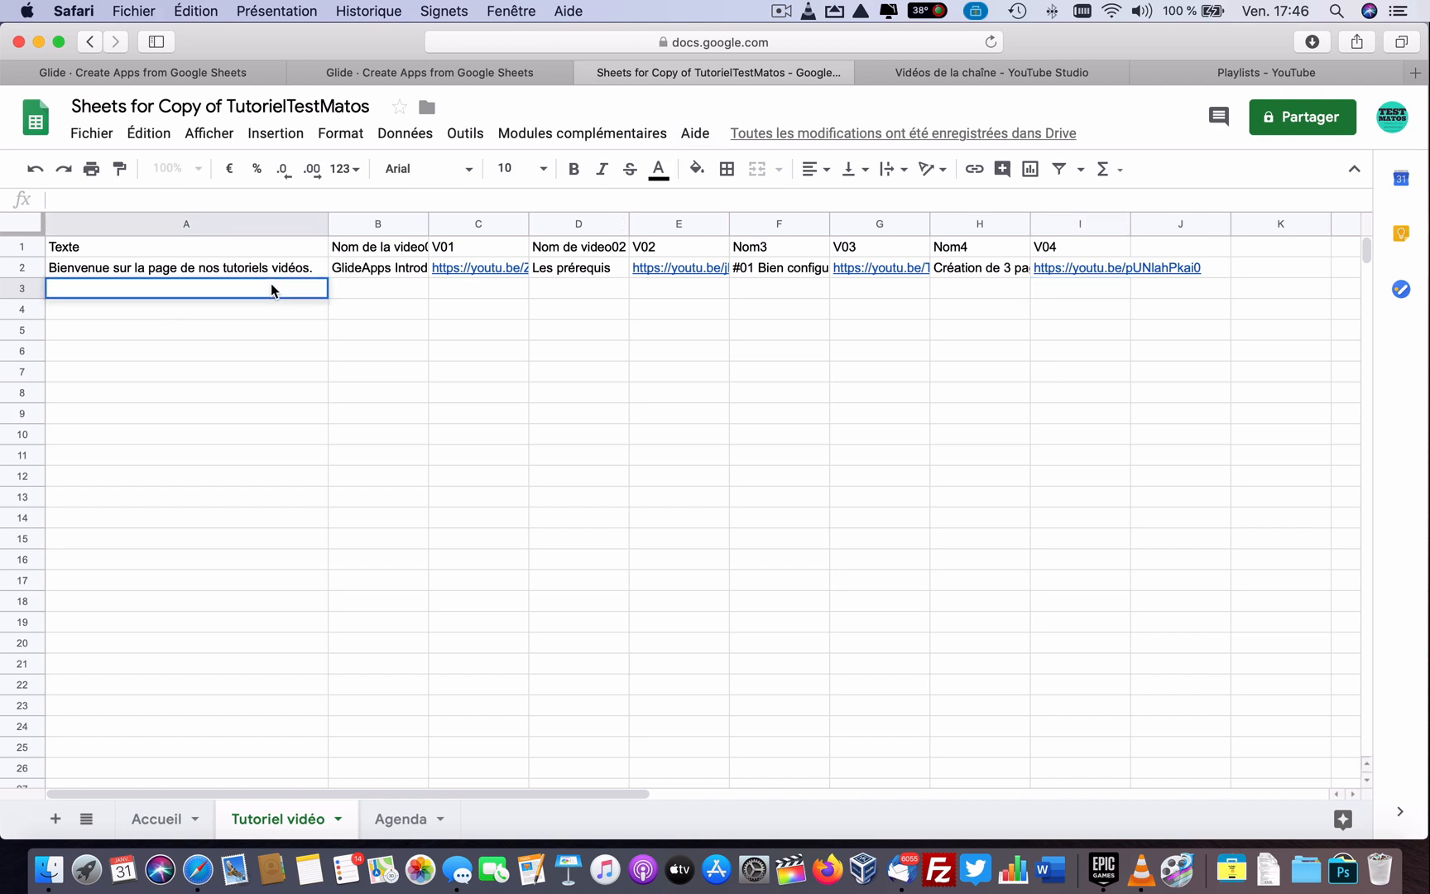
pyautogui.write('MAC OS')
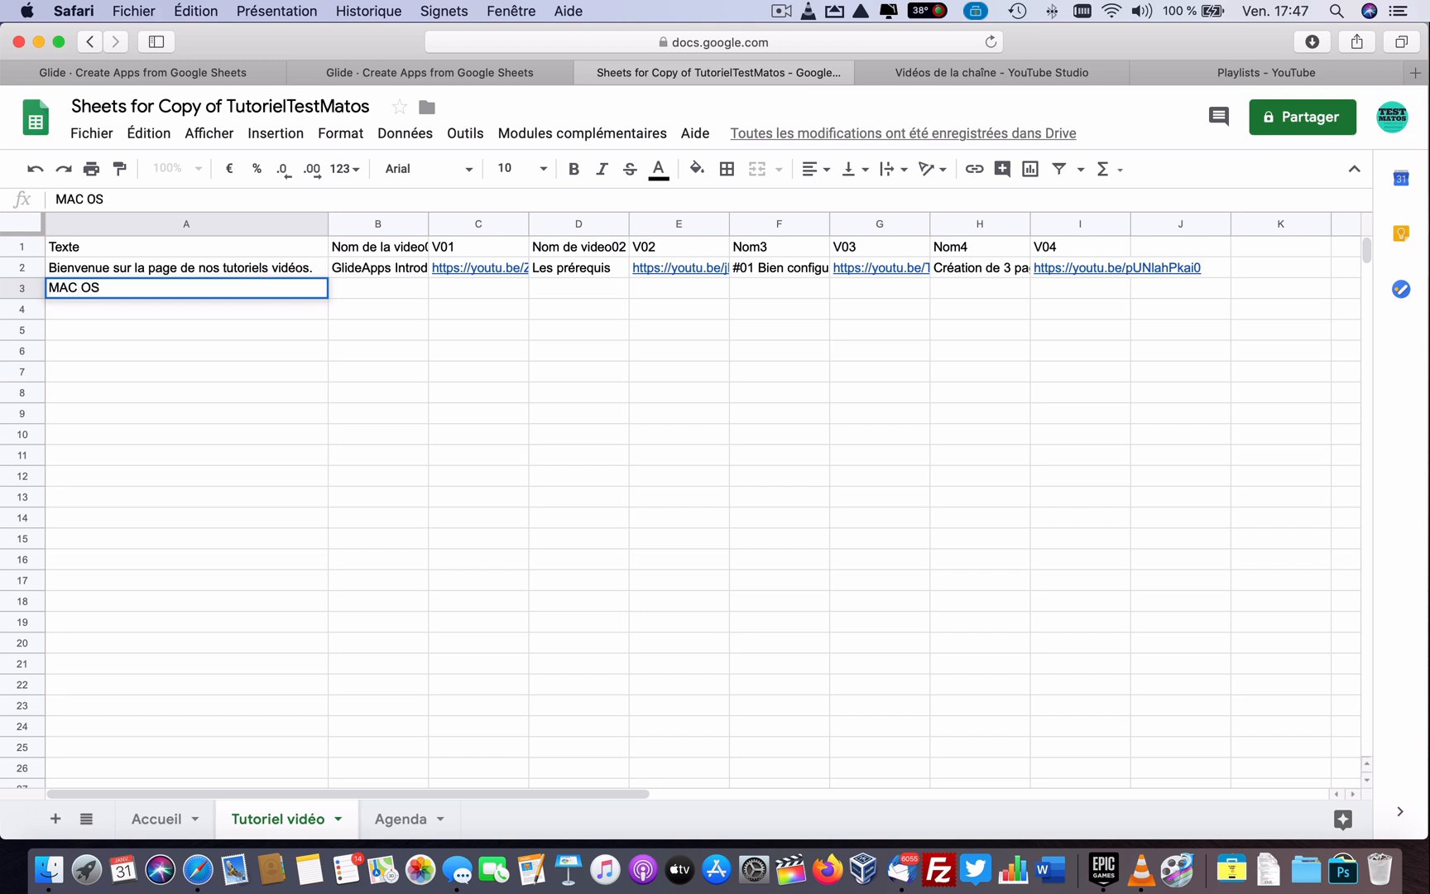
pyautogui.tripleClick(256, 271)
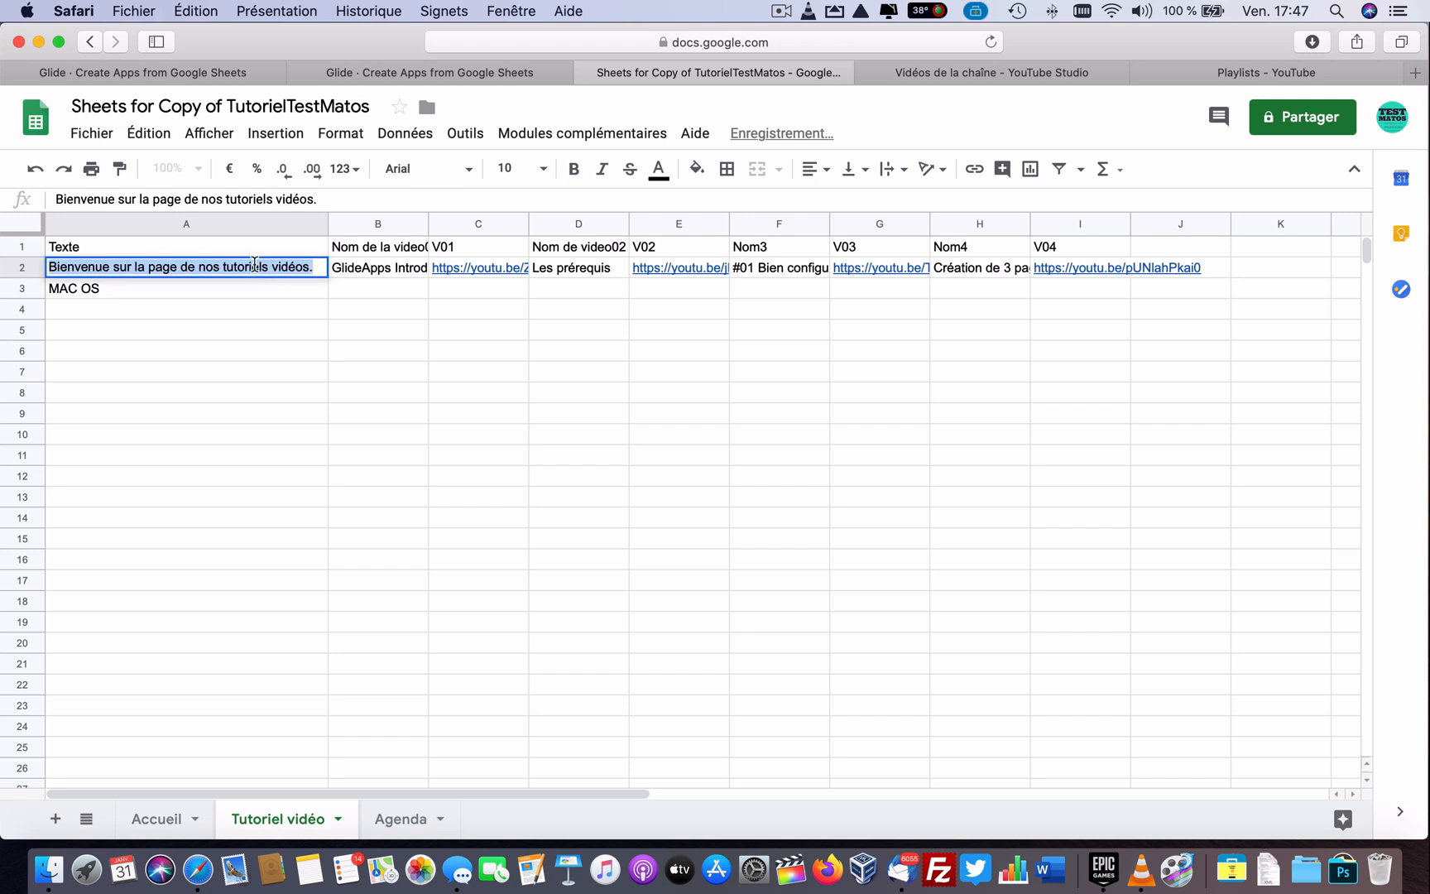
pyautogui.write('Glide Apps')
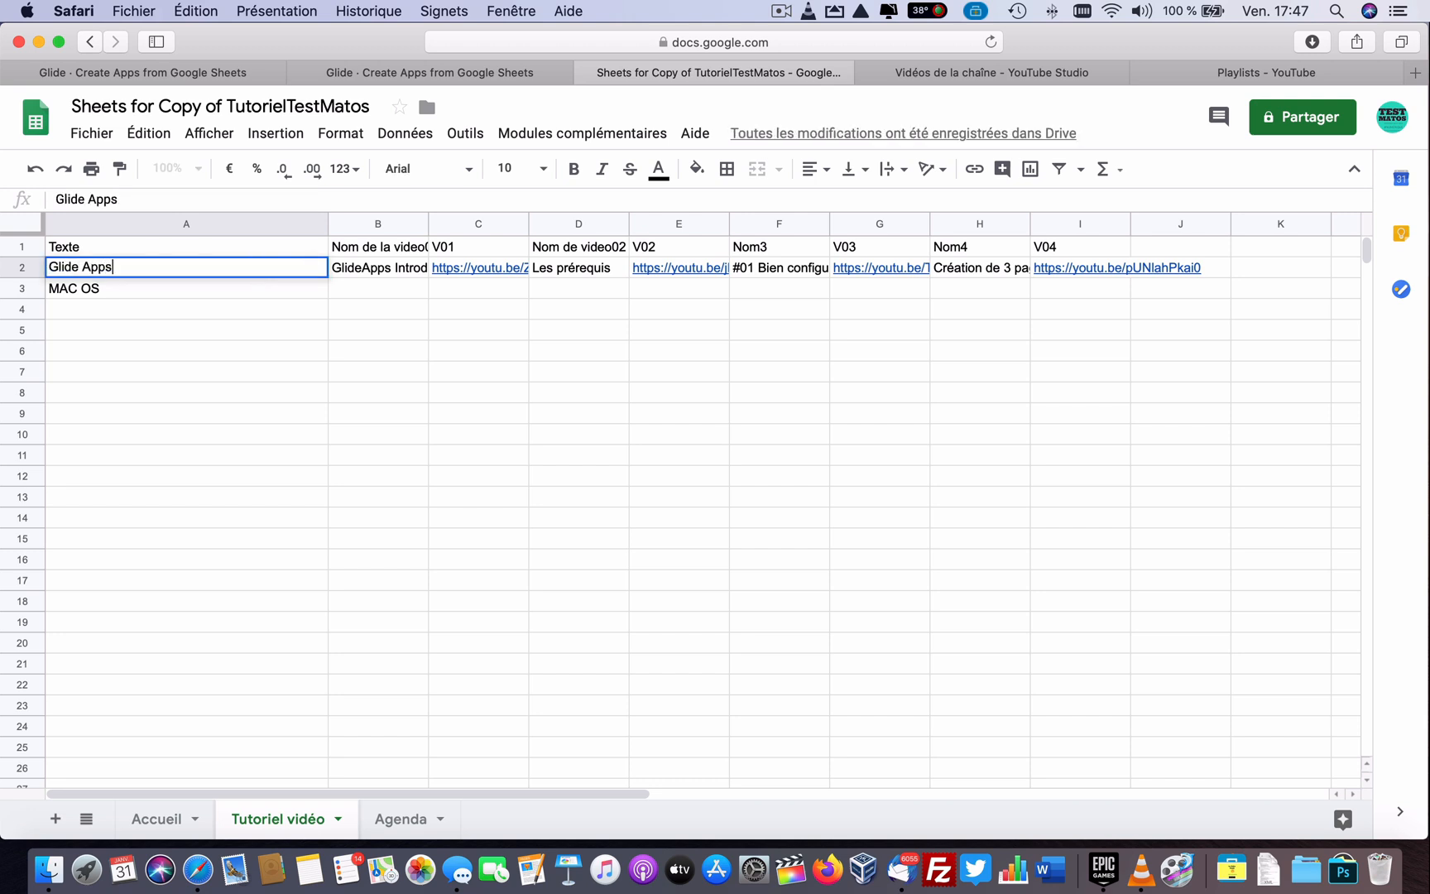
pyautogui.click(408, 291)
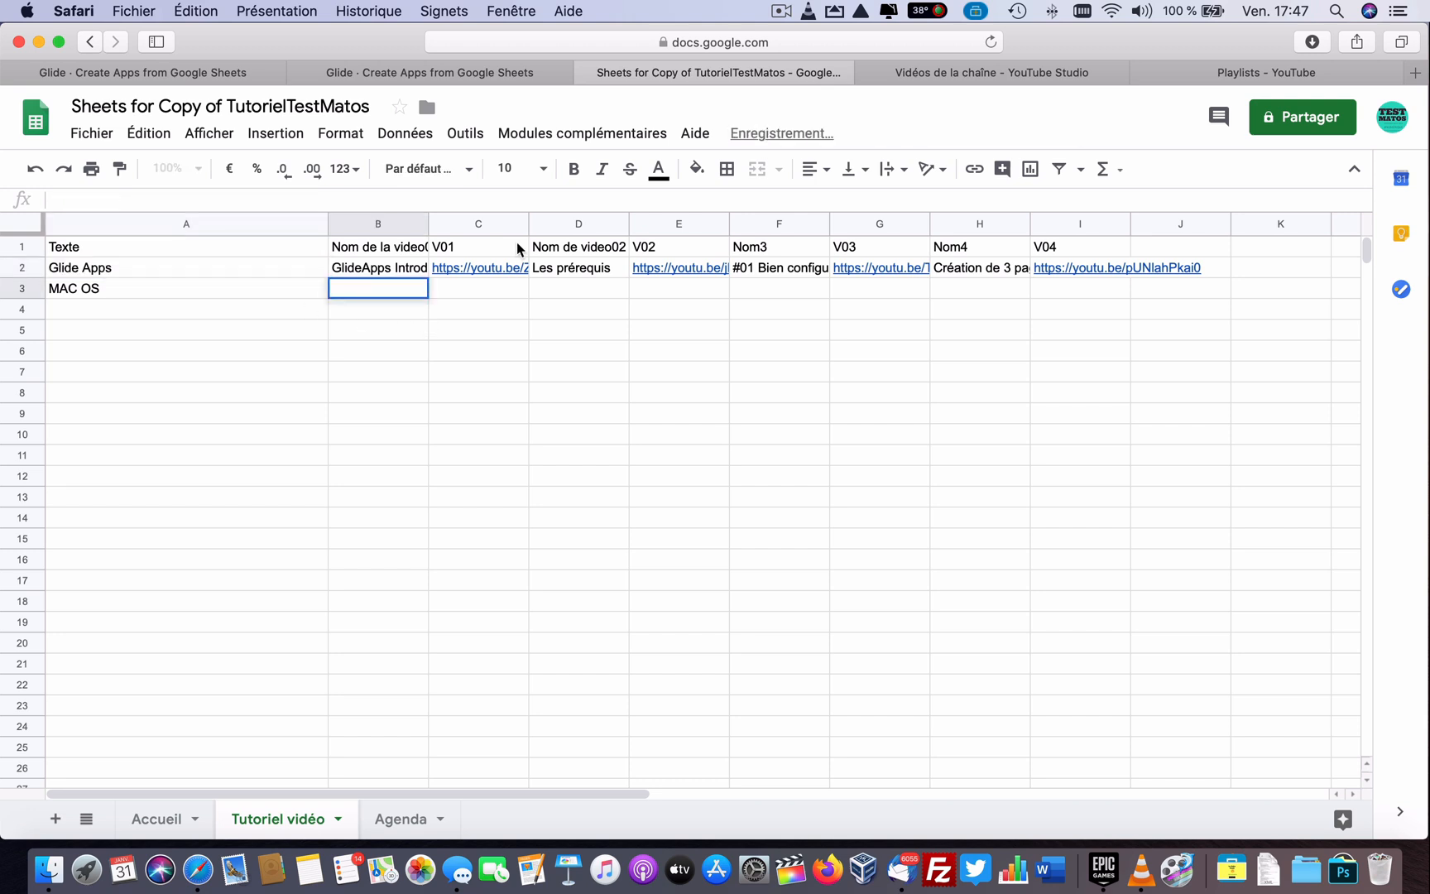
# Step: Copy the share link of the Mac OS Catalina video from the MAC OS YouTube playlist into cell C3 of the sheet
pyautogui.click(921, 83)
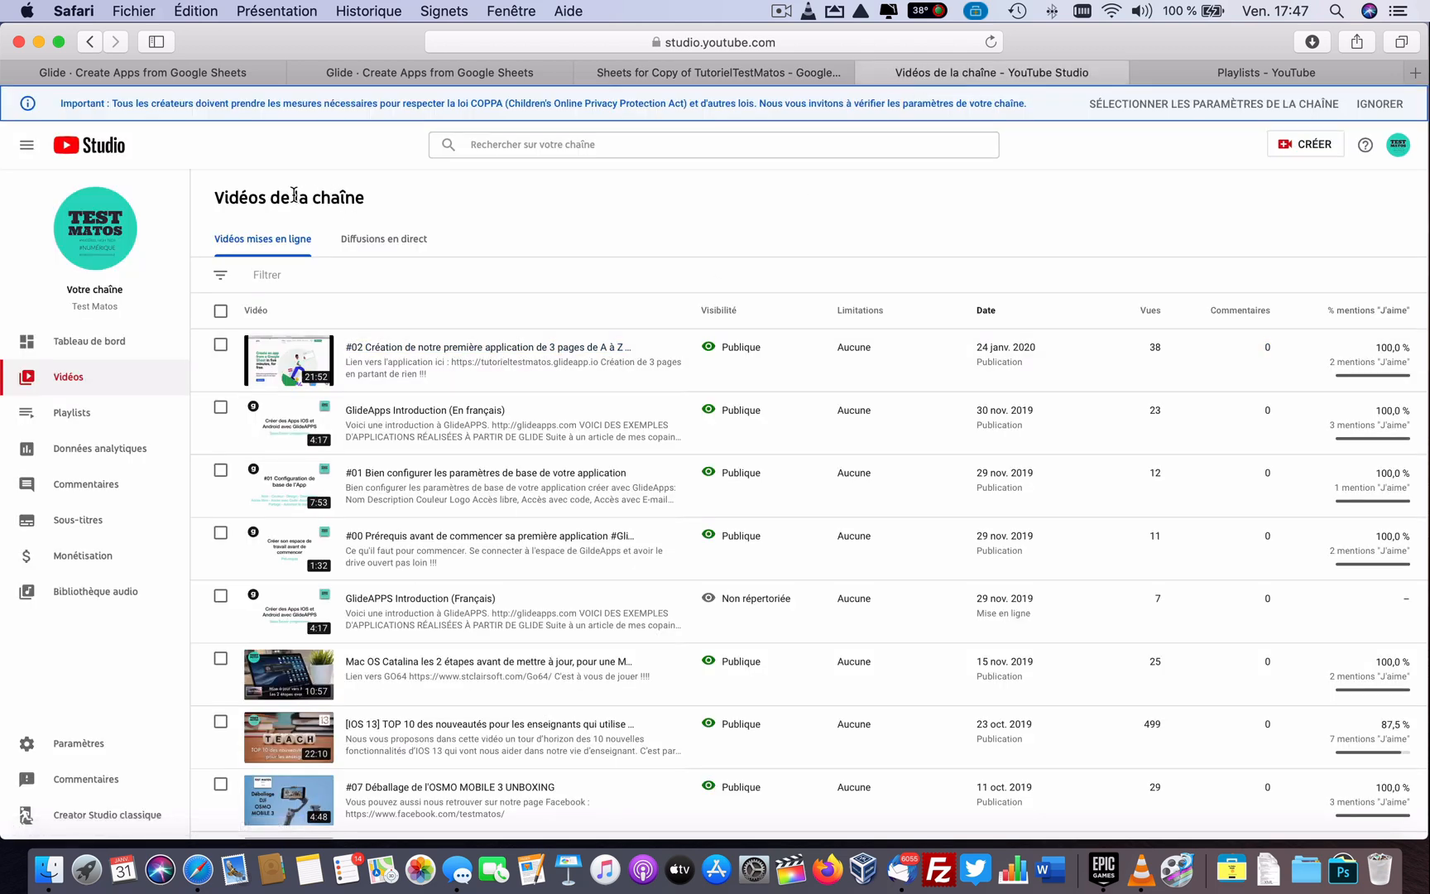
pyautogui.click(1249, 83)
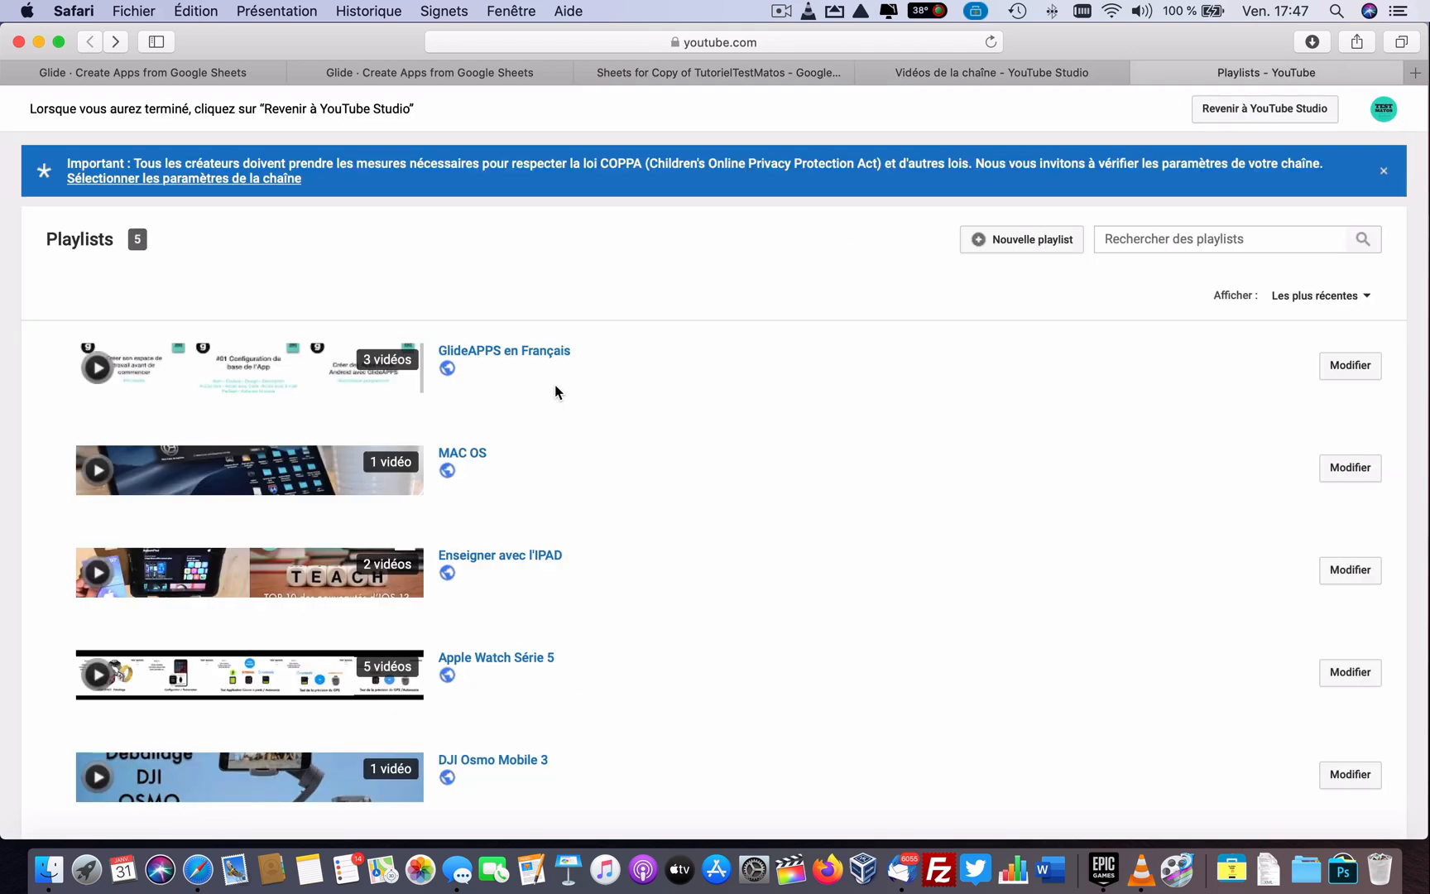
pyautogui.click(479, 451)
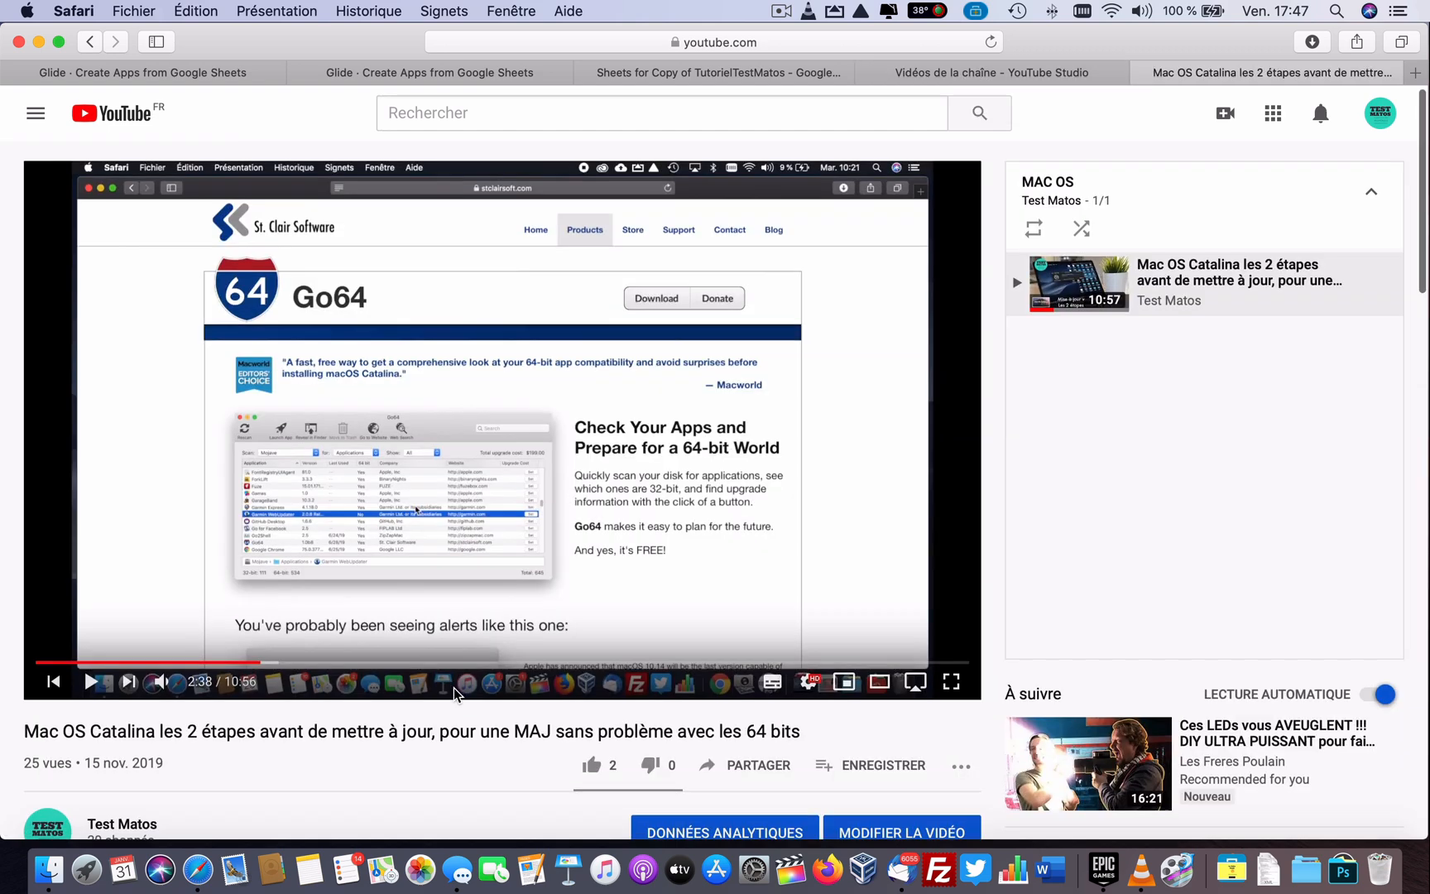
pyautogui.scroll(-1, 458, 693)
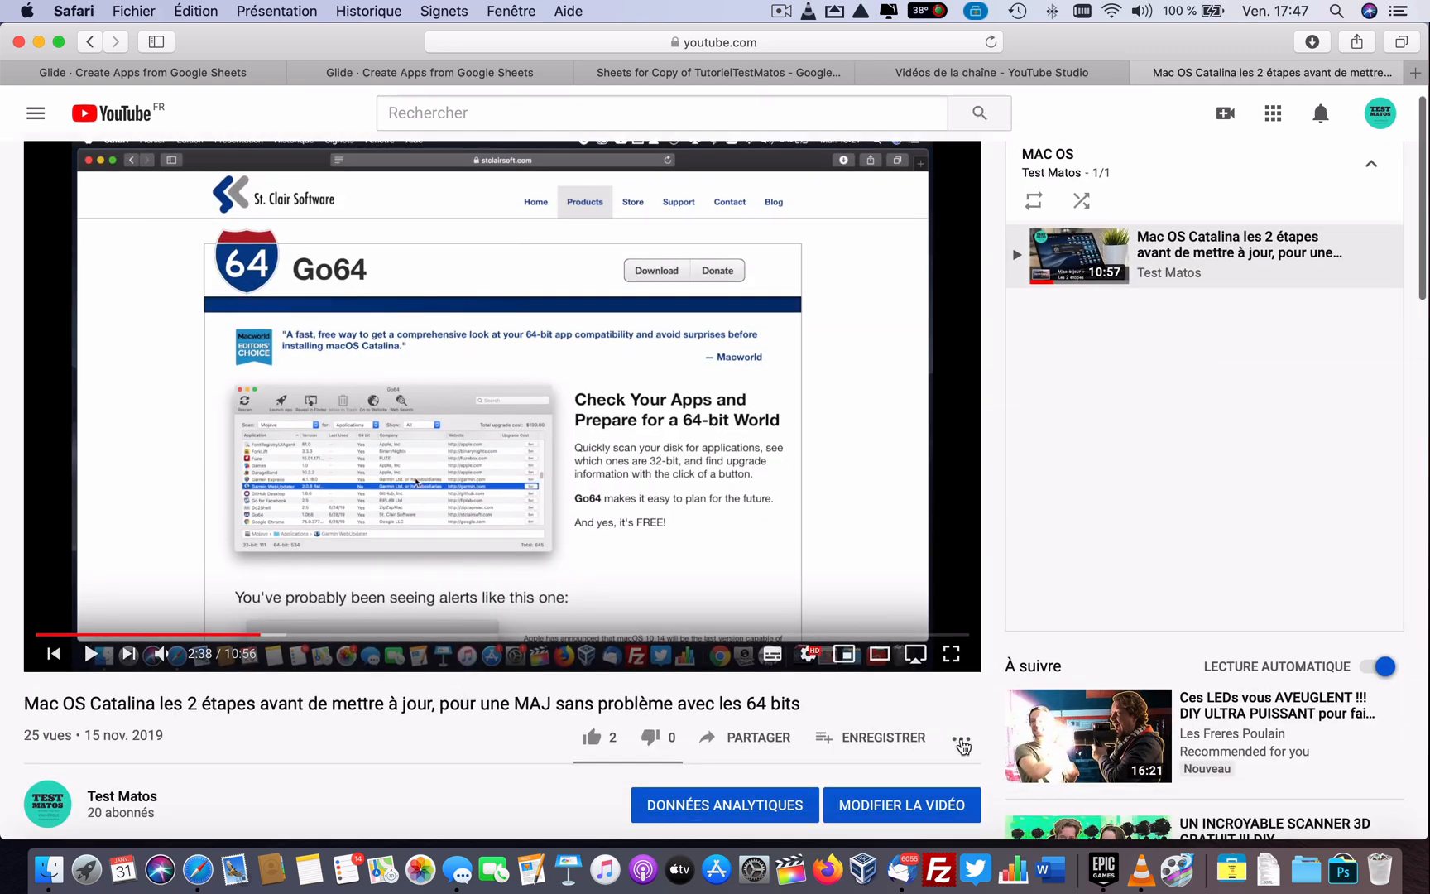
pyautogui.click(756, 739)
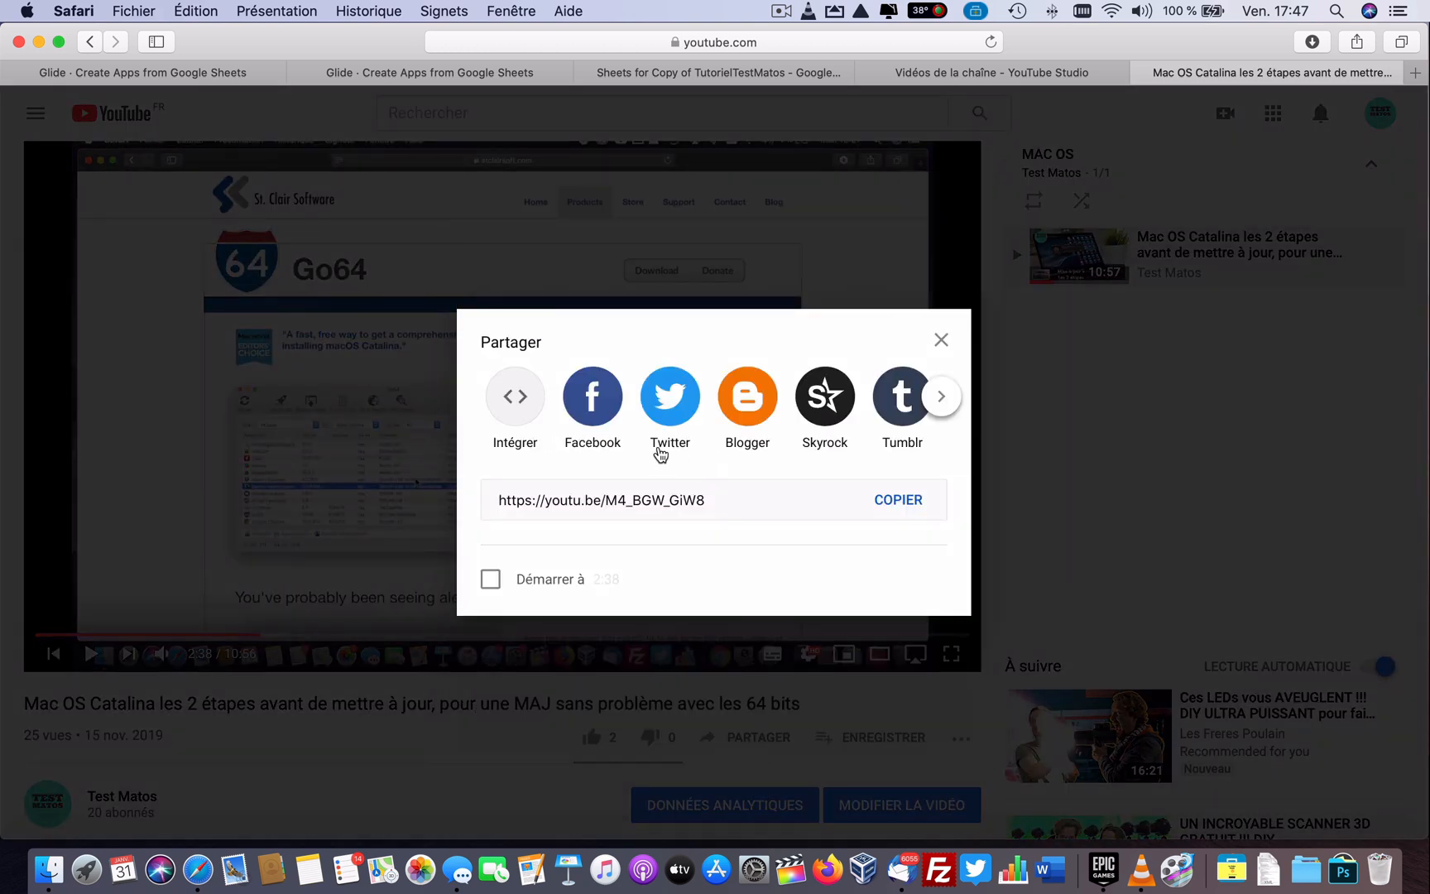
pyautogui.click(896, 500)
pyautogui.press('super+c')
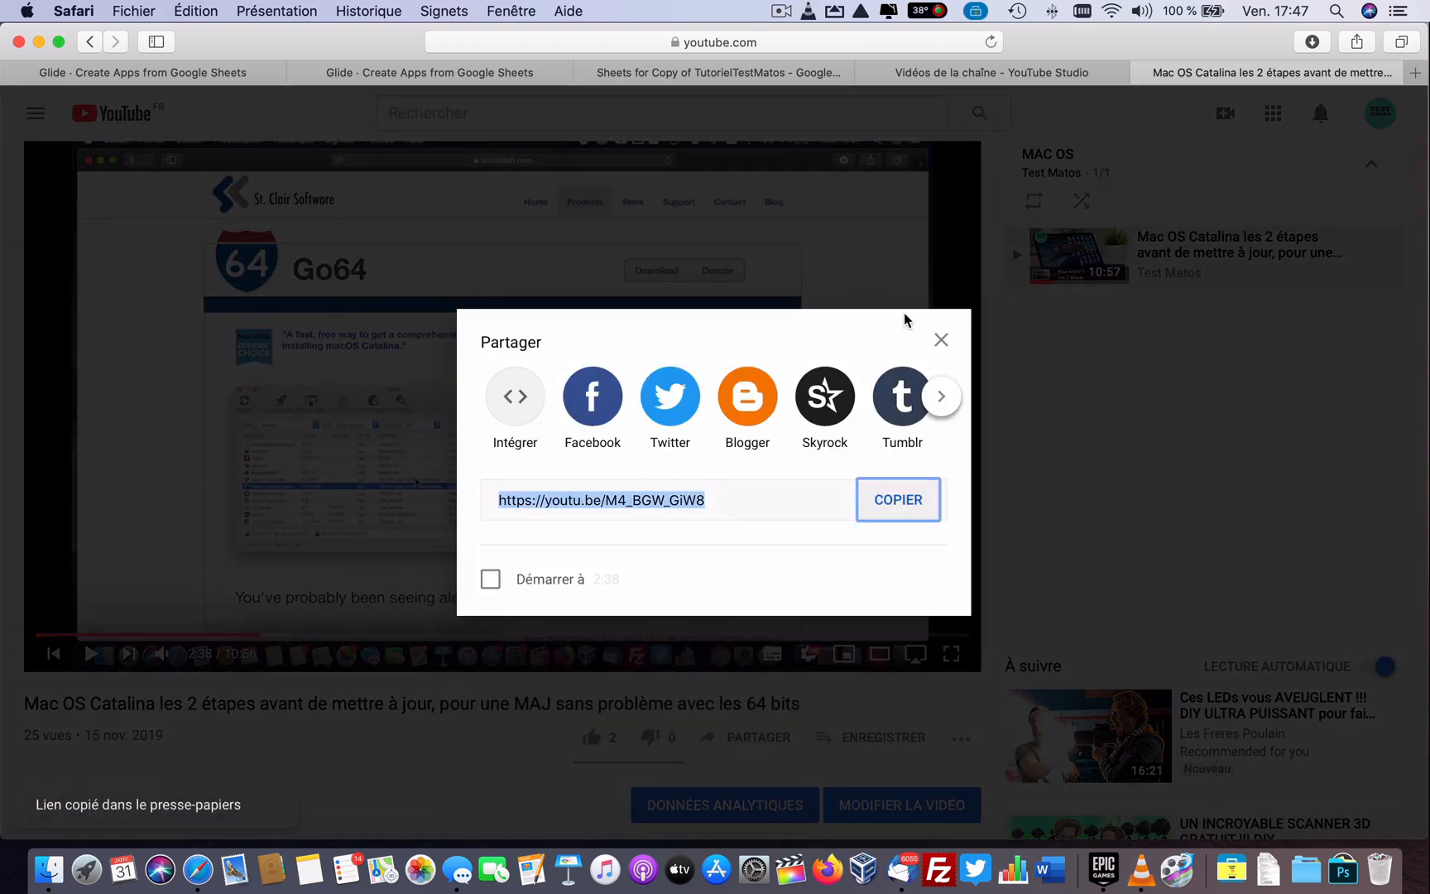
pyautogui.click(751, 71)
pyautogui.click(456, 286)
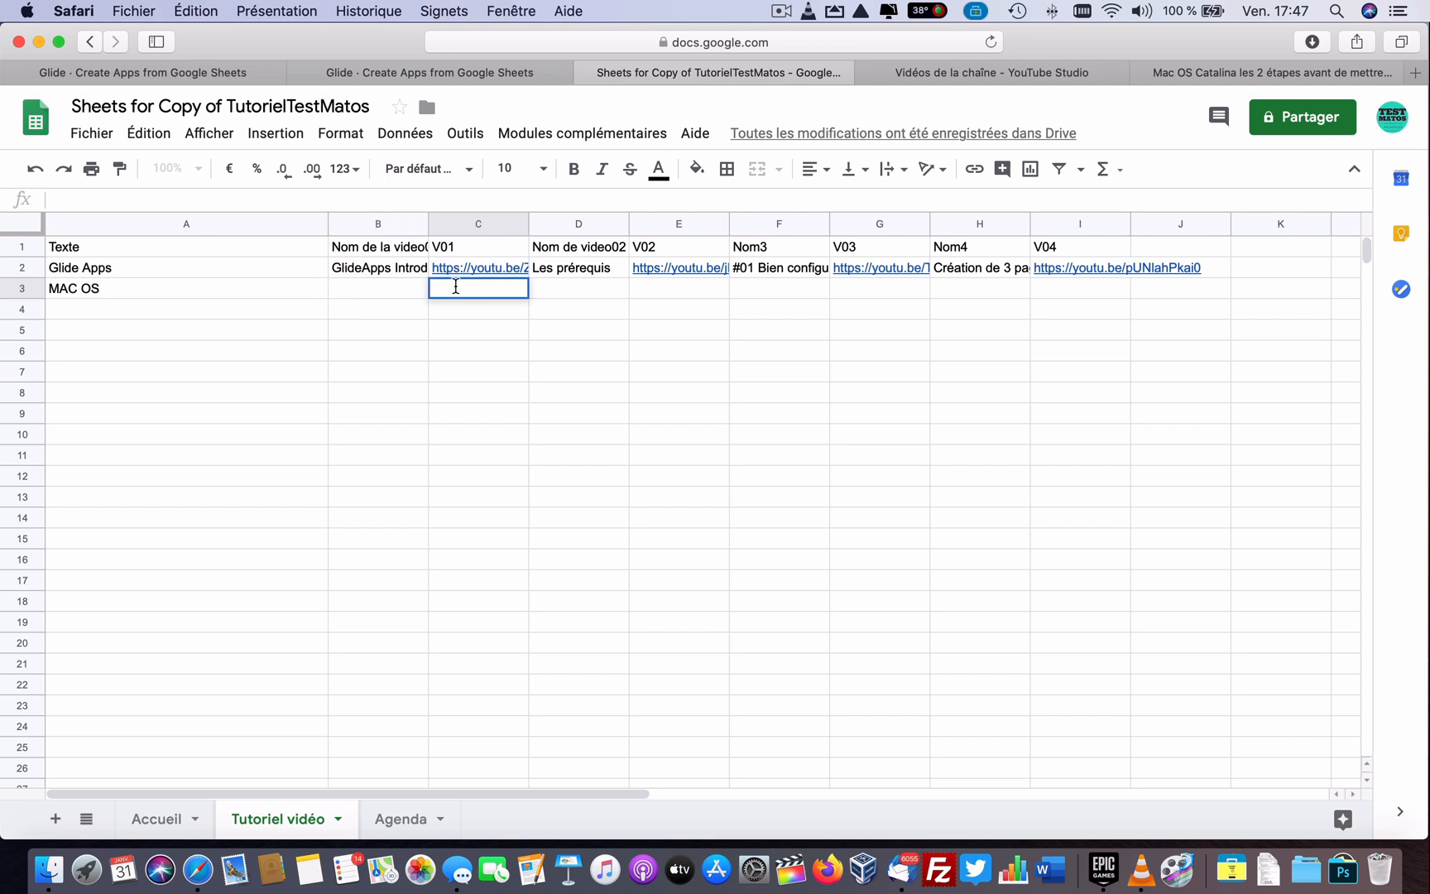
pyautogui.press('super+v')
# Step: Enter "Les 2 étapes avant la mise à jour vers Catalina" in cell B3 as the MAC OS video's name
pyautogui.click(391, 294)
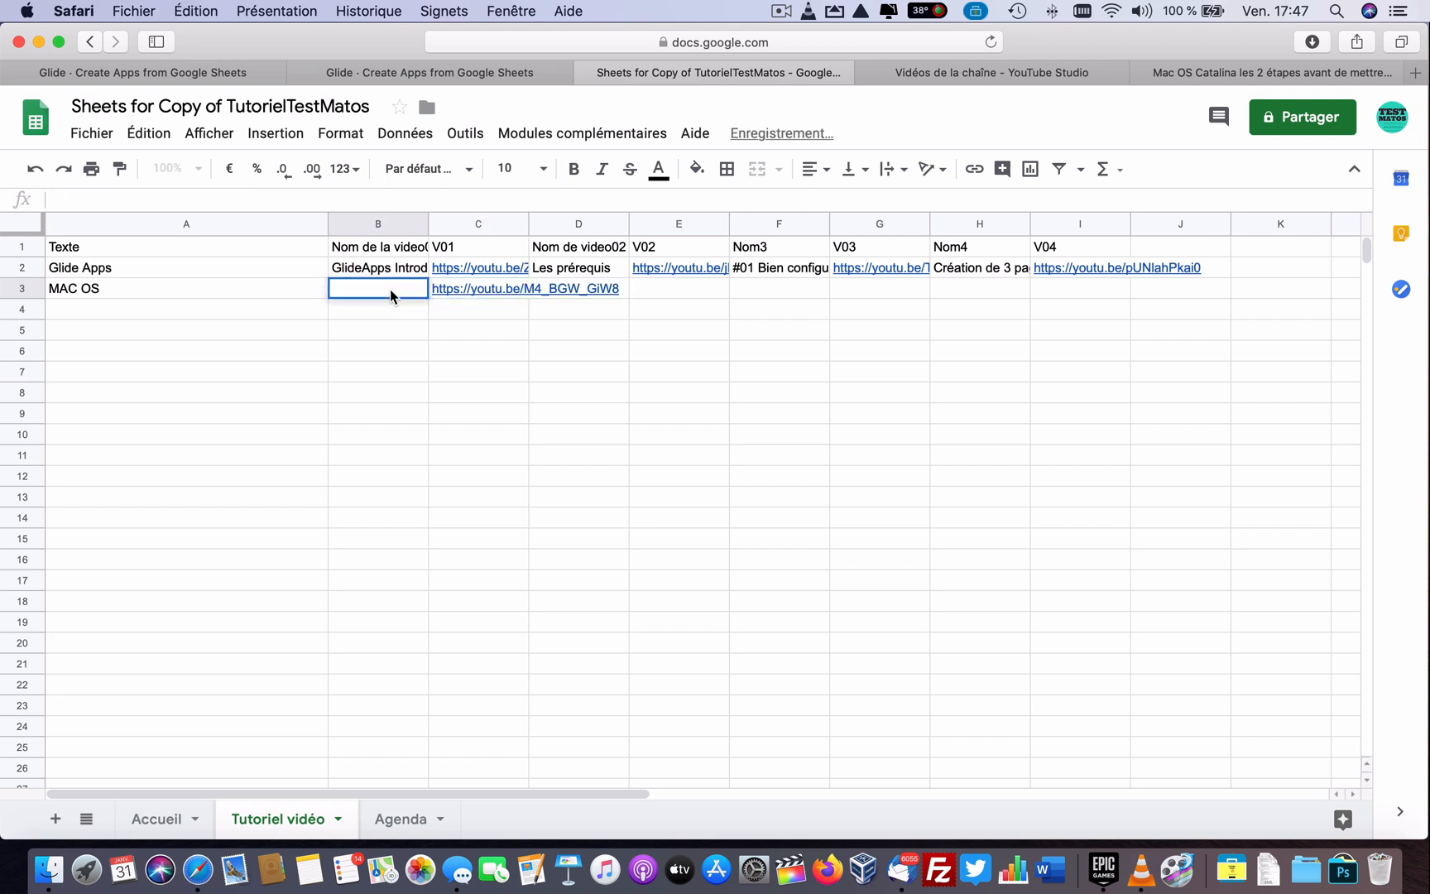
pyautogui.write('Les 2 ')
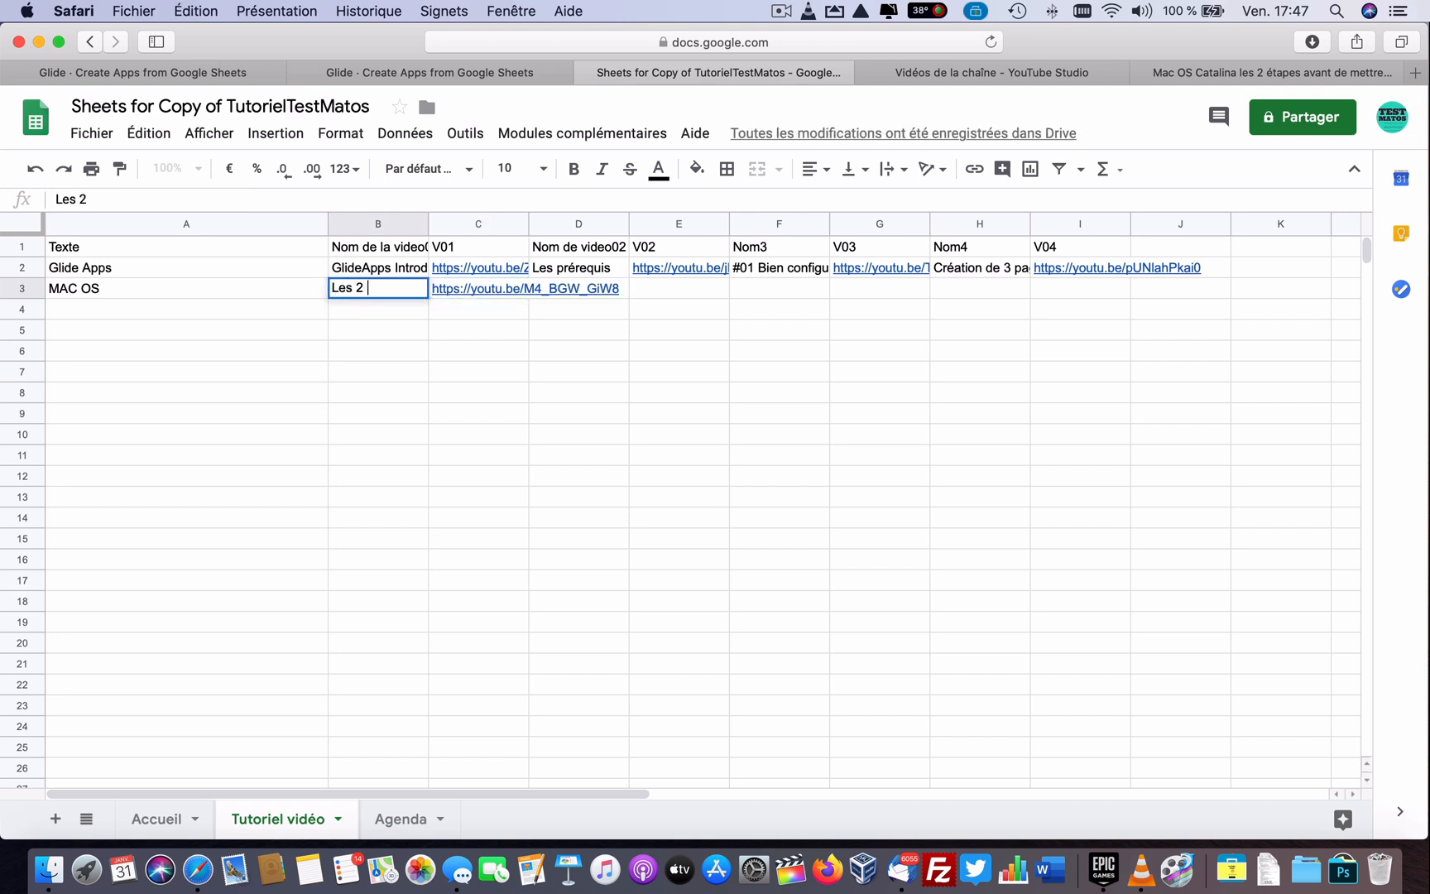
pyautogui.write('étapes avant la')
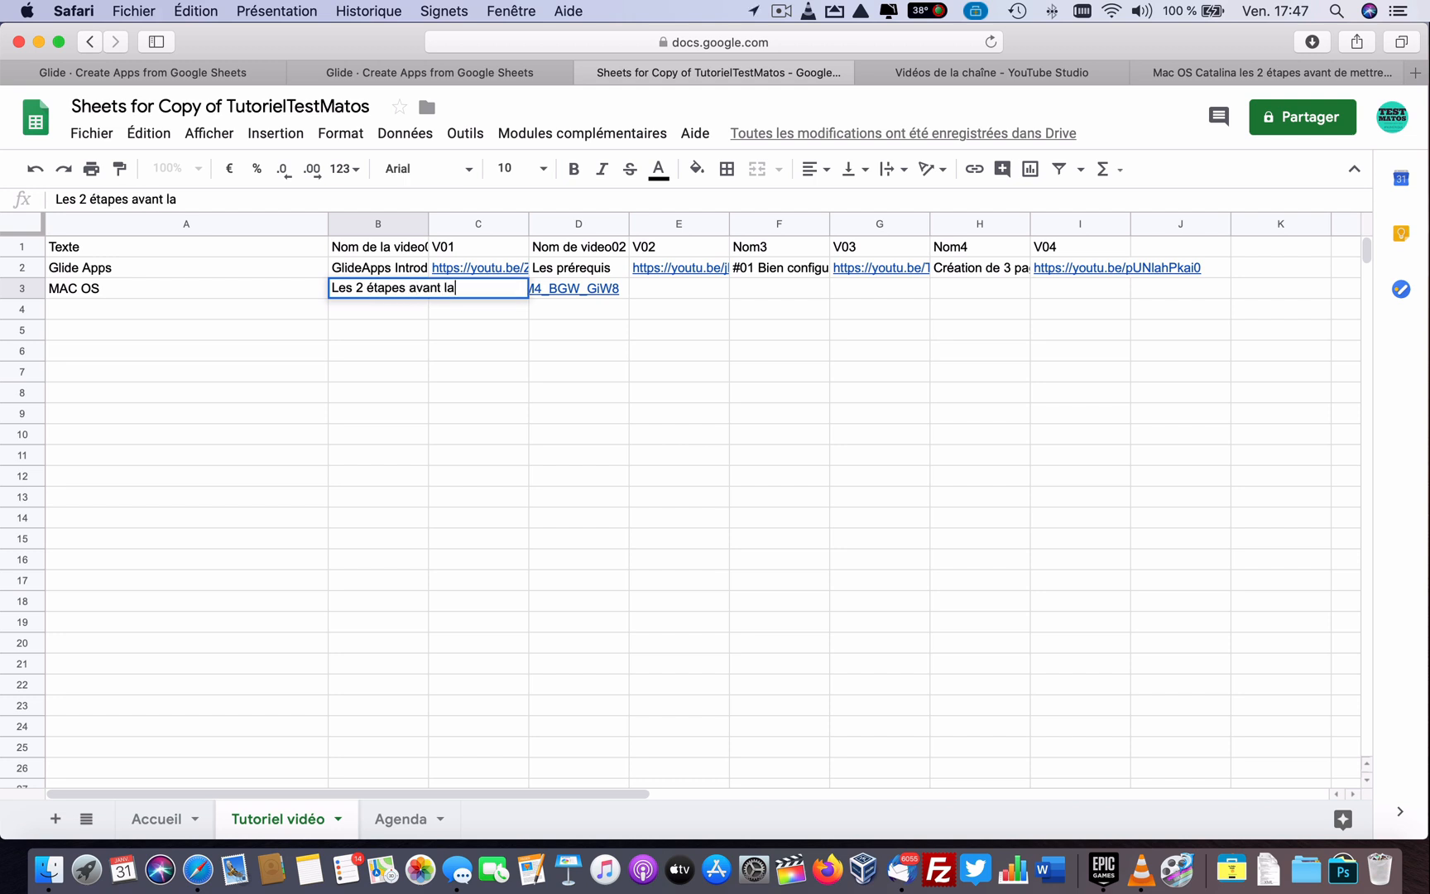
pyautogui.write(' mise à jour vers C')
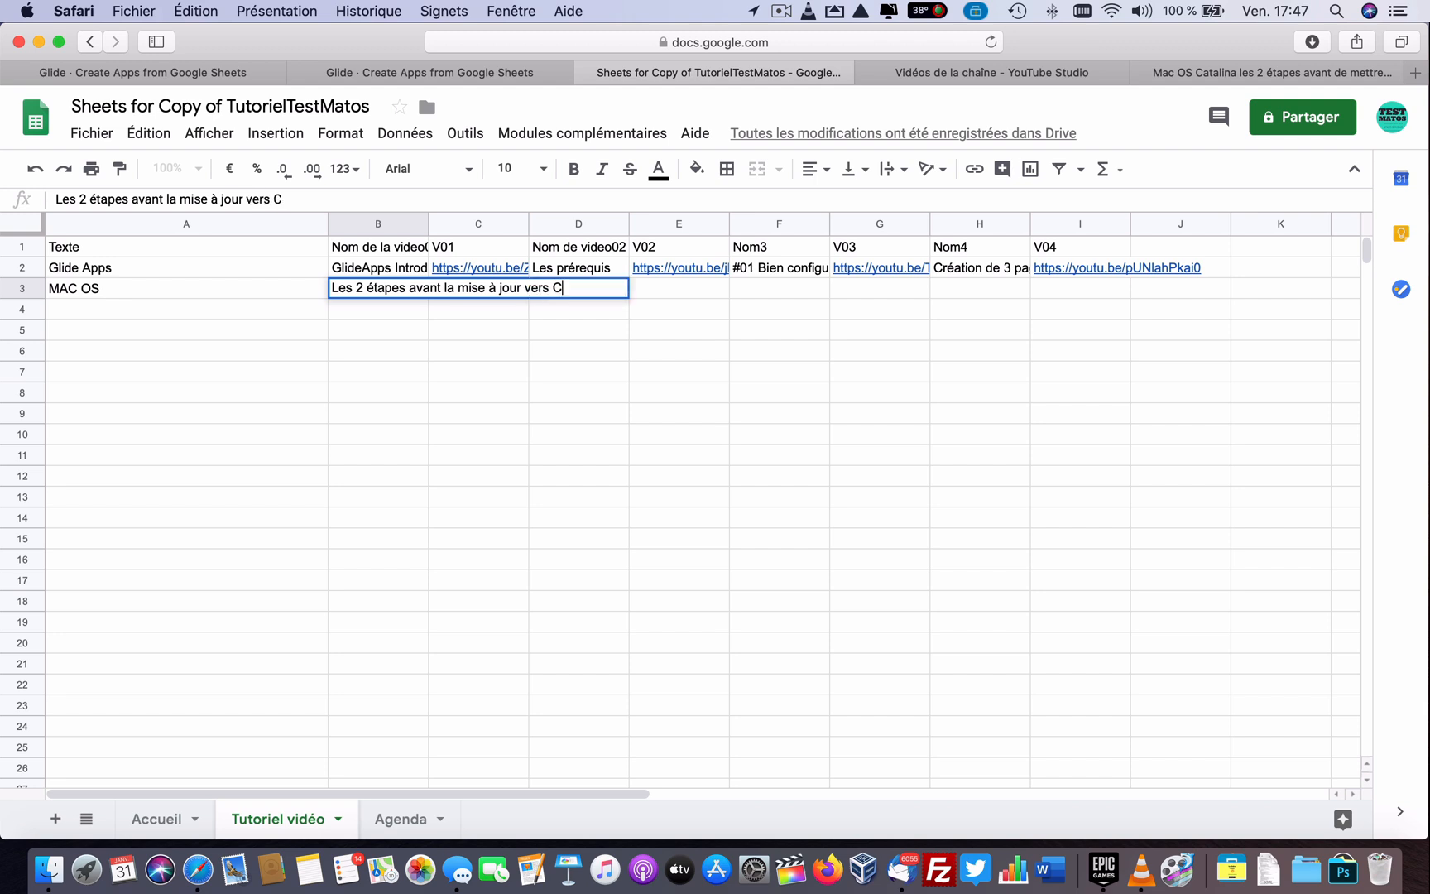
pyautogui.write('atalina')
pyautogui.press('Return')
# Step: Reload the sheet data in the Glide app and look through the videos in the Tutoriels vidéo preview
pyautogui.click(430, 73)
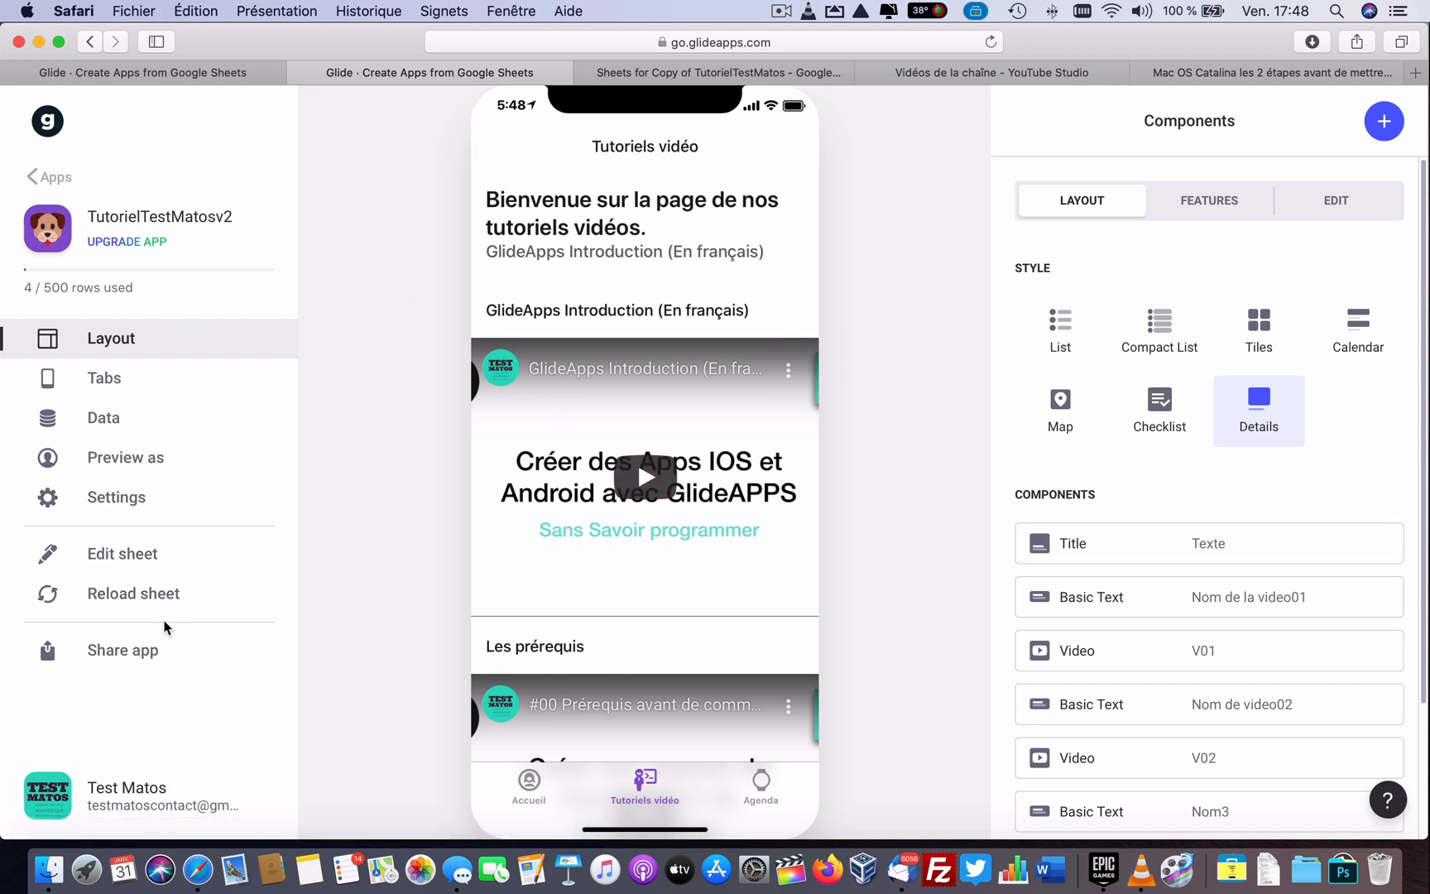
pyautogui.click(111, 597)
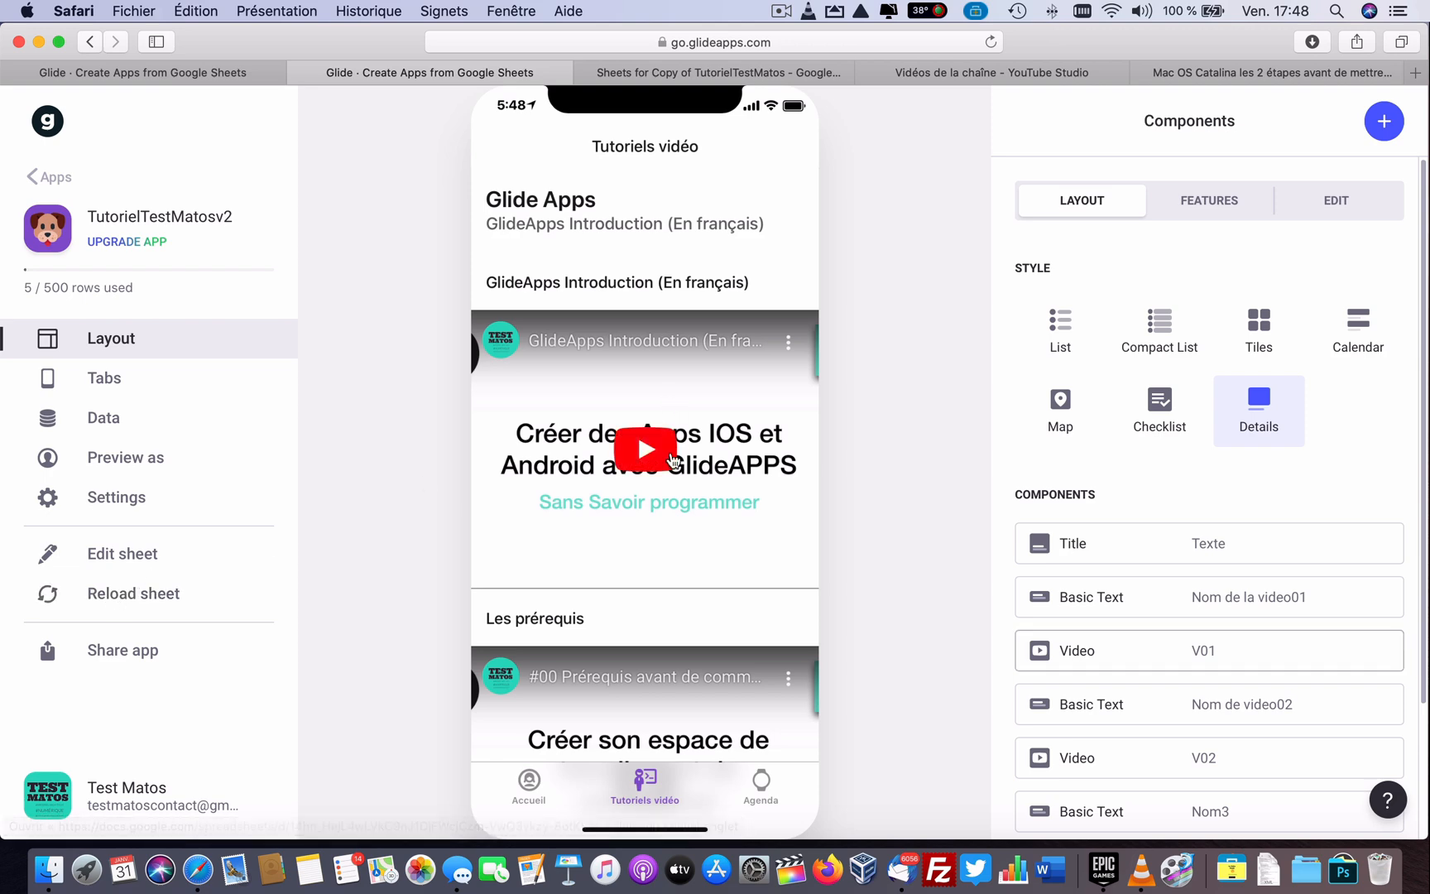
pyautogui.scroll(-5, 650, 497)
pyautogui.scroll(3, 650, 518)
pyautogui.scroll(-10, 651, 518)
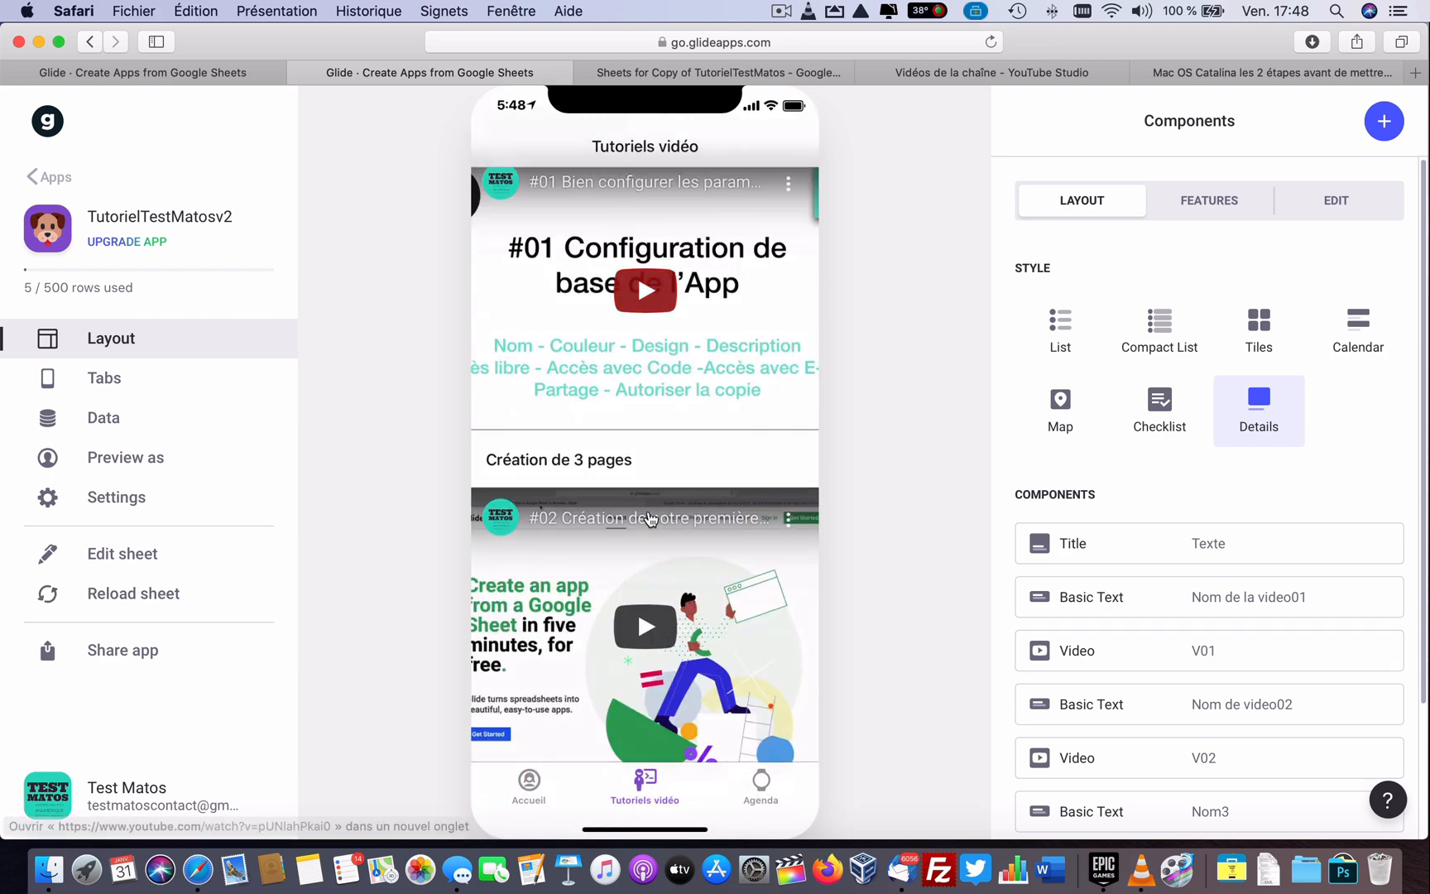
pyautogui.scroll(10, 650, 518)
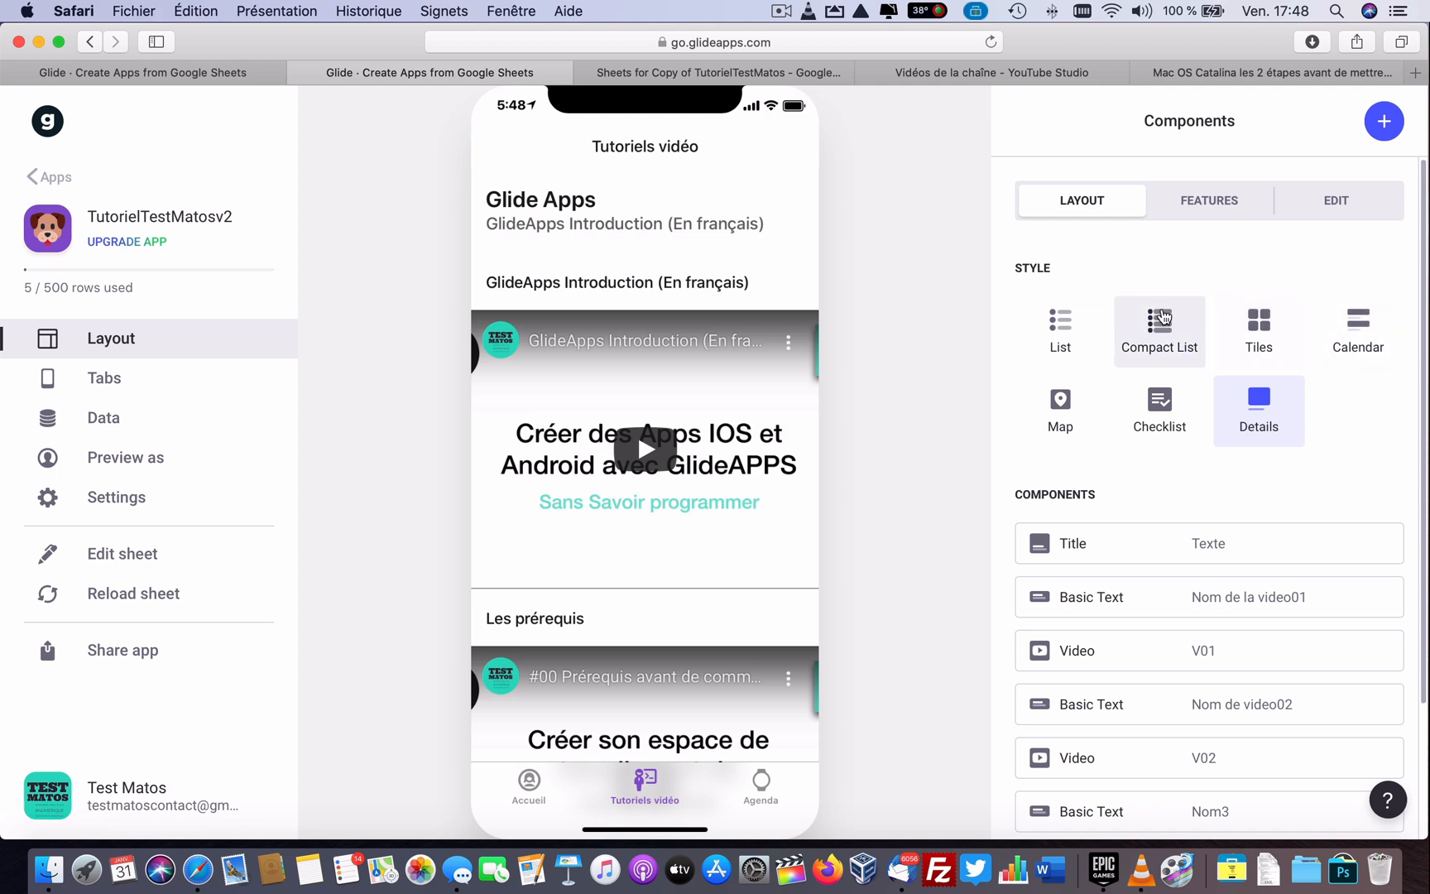
# Step: Try the List and Compact List styles on the Tutoriels vidéo page against the sheet's category names, and settle on Tiles
pyautogui.click(1065, 325)
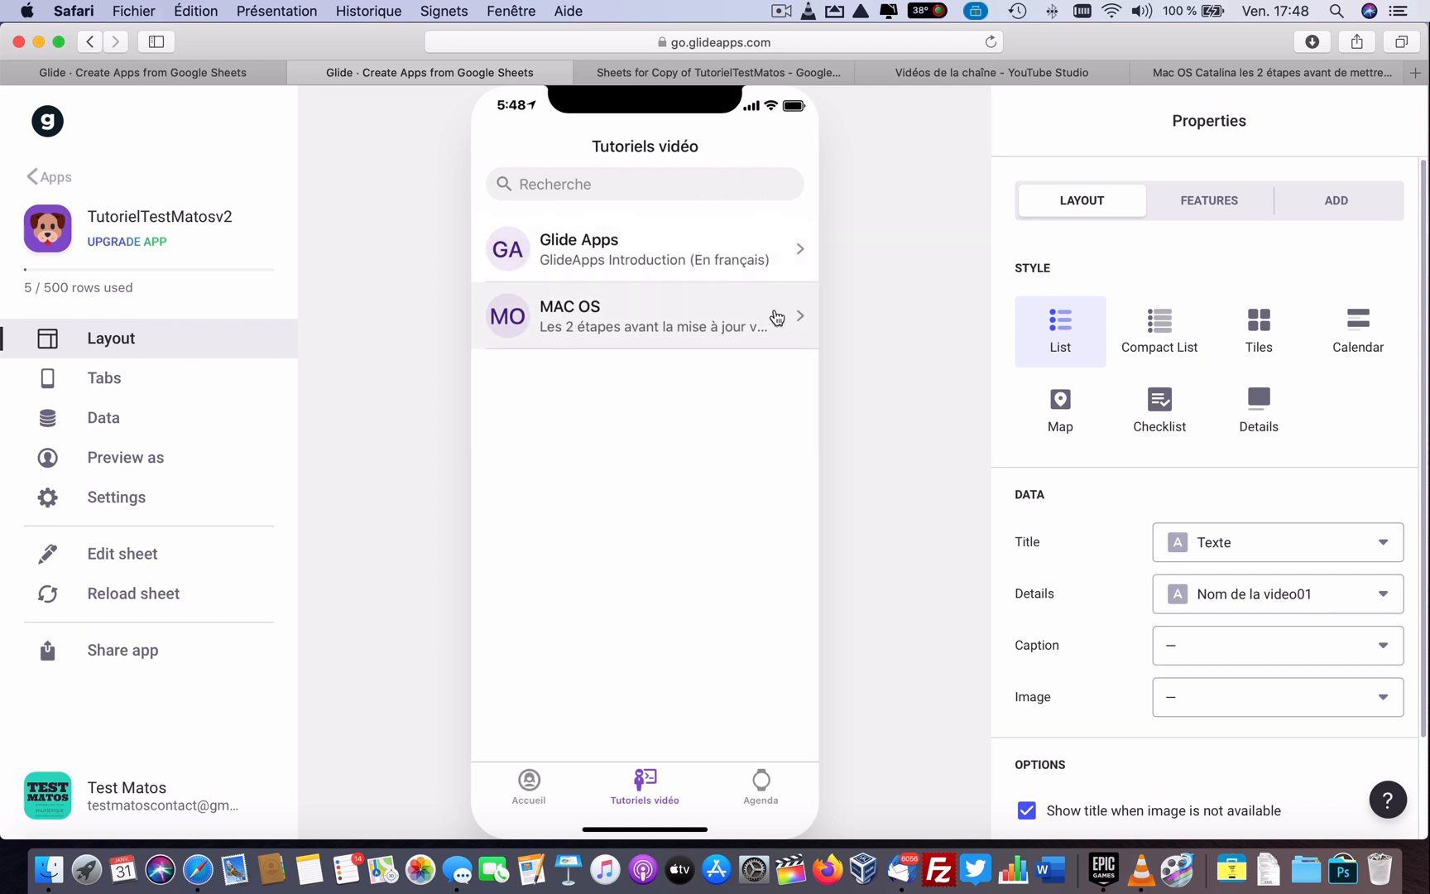
pyautogui.click(692, 76)
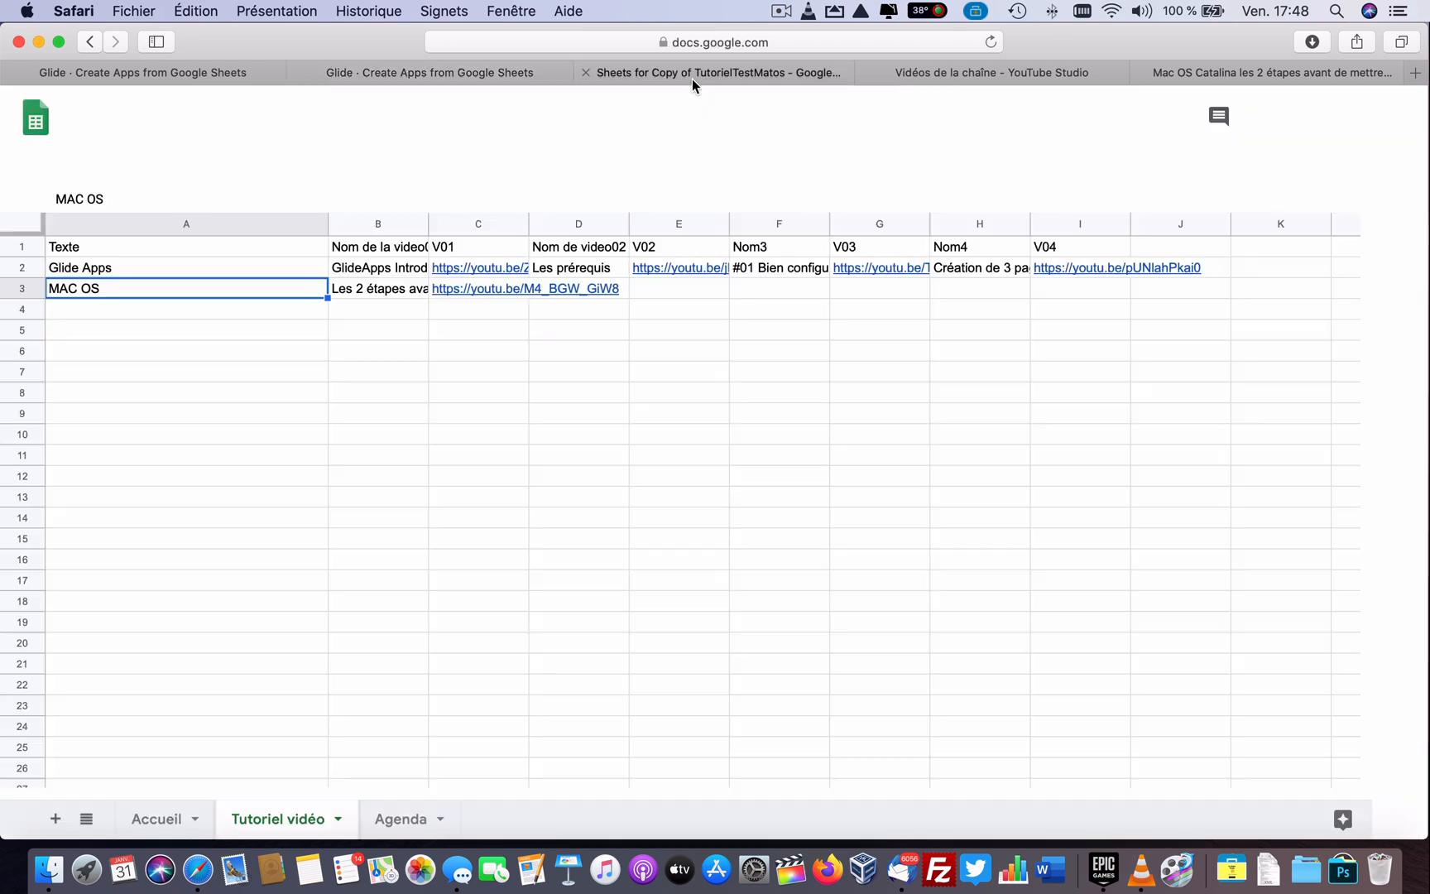
pyautogui.click(105, 271)
pyautogui.click(104, 287)
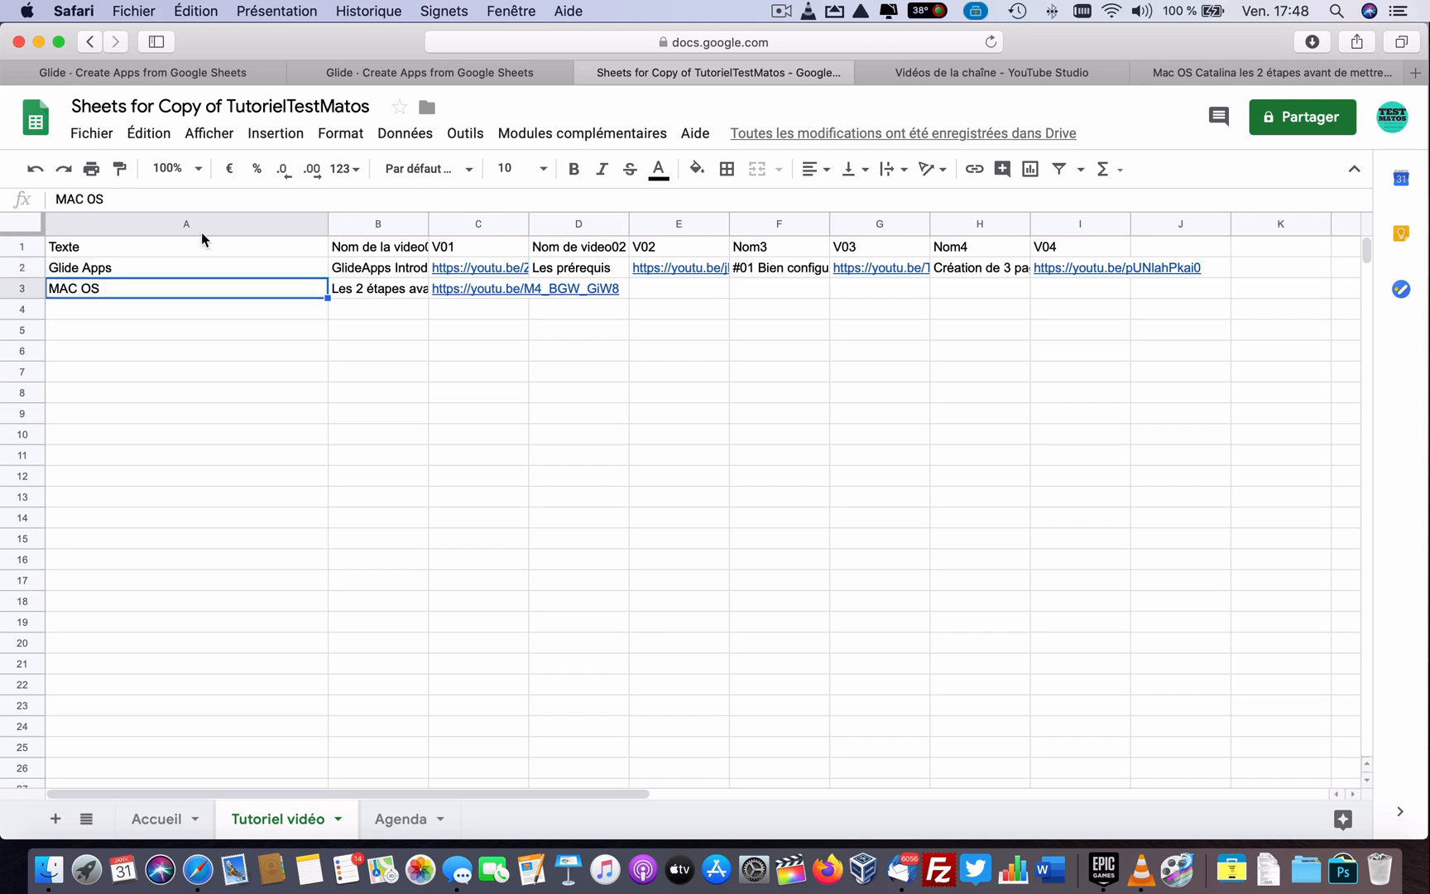
pyautogui.click(413, 79)
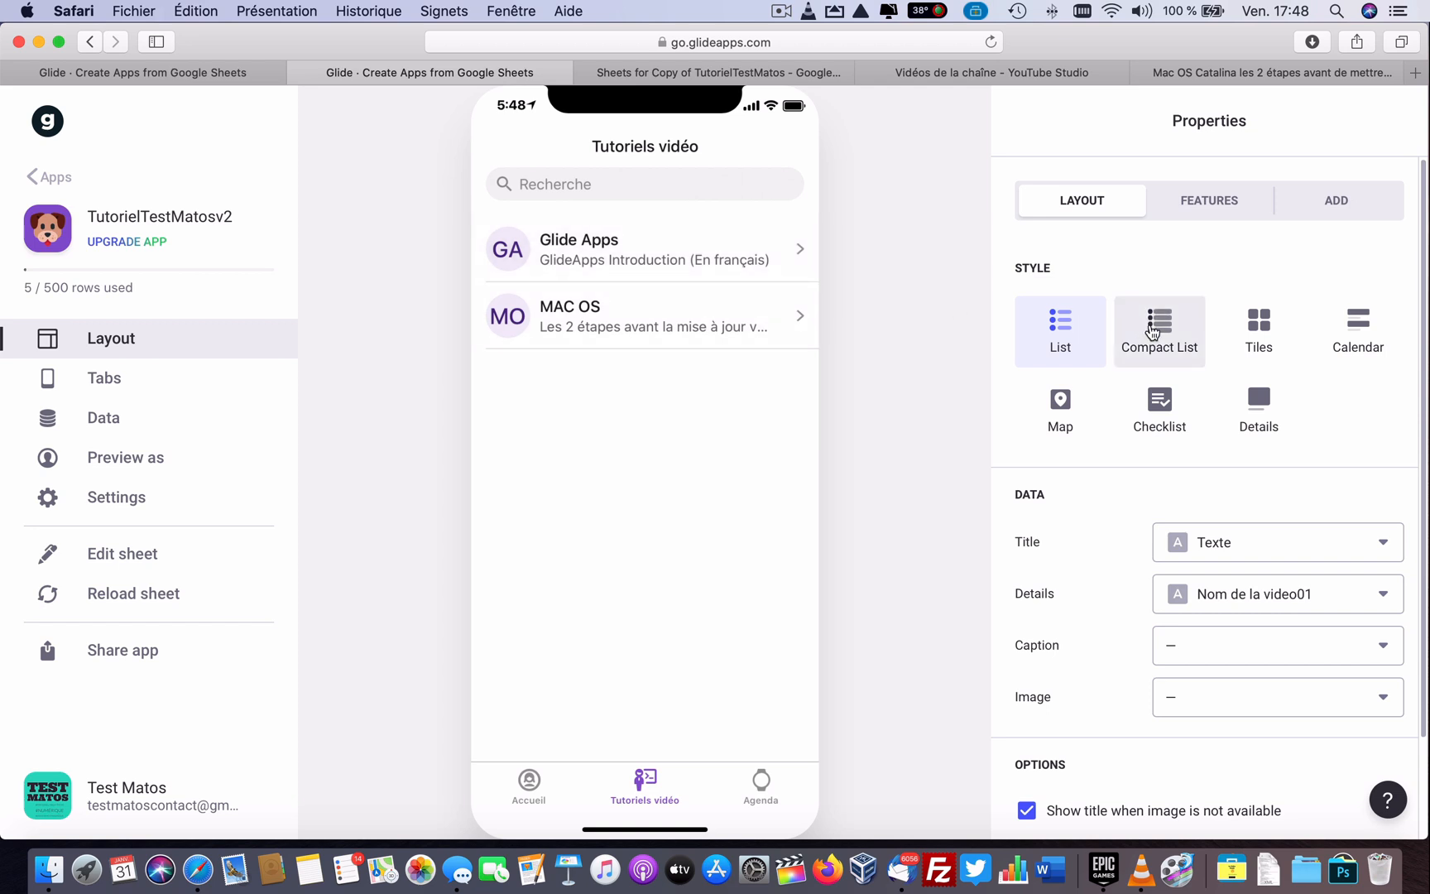
pyautogui.click(1153, 331)
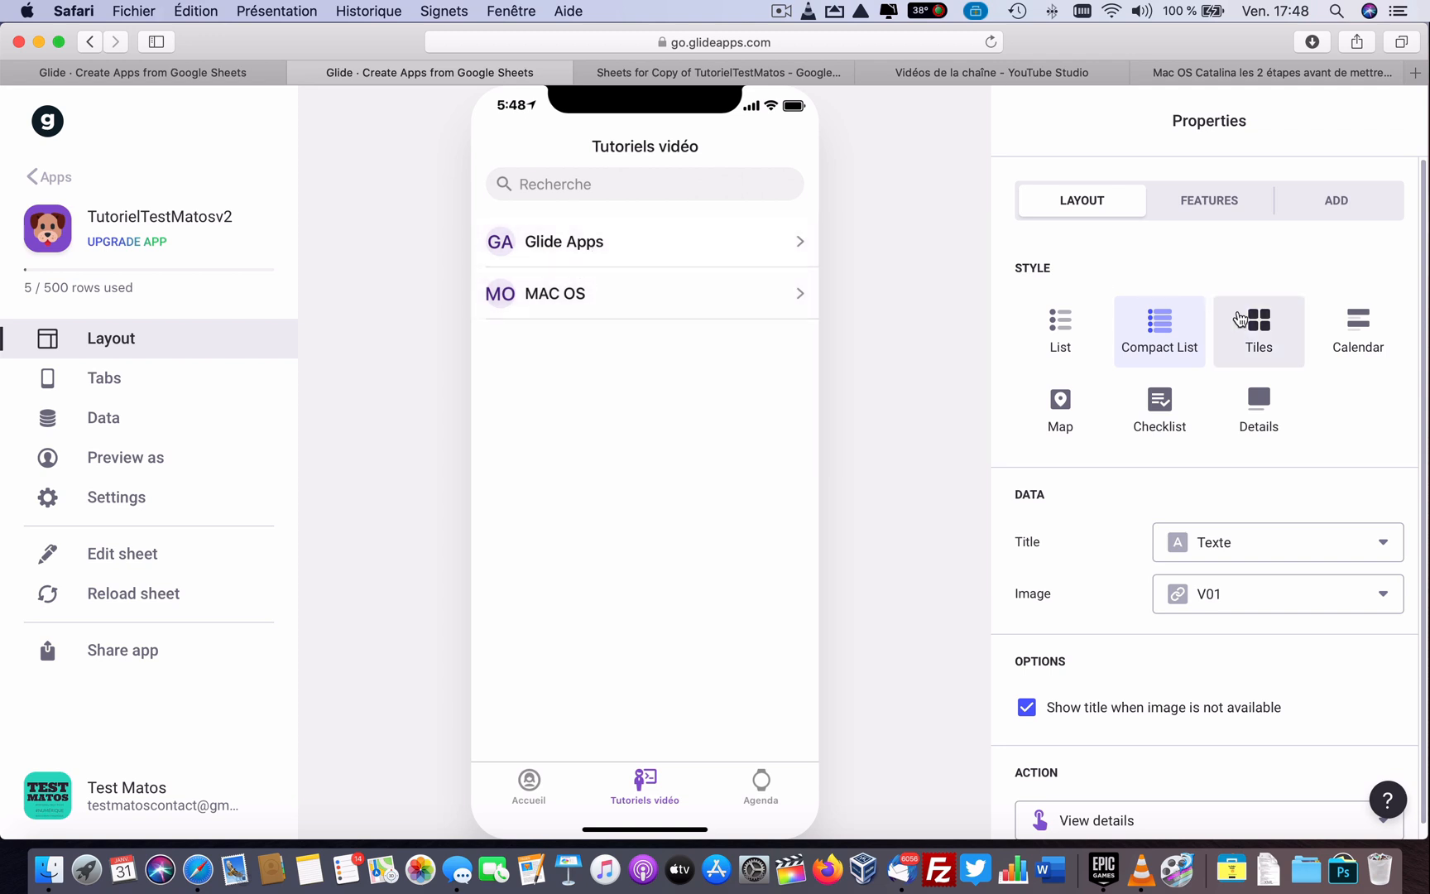
pyautogui.click(1259, 334)
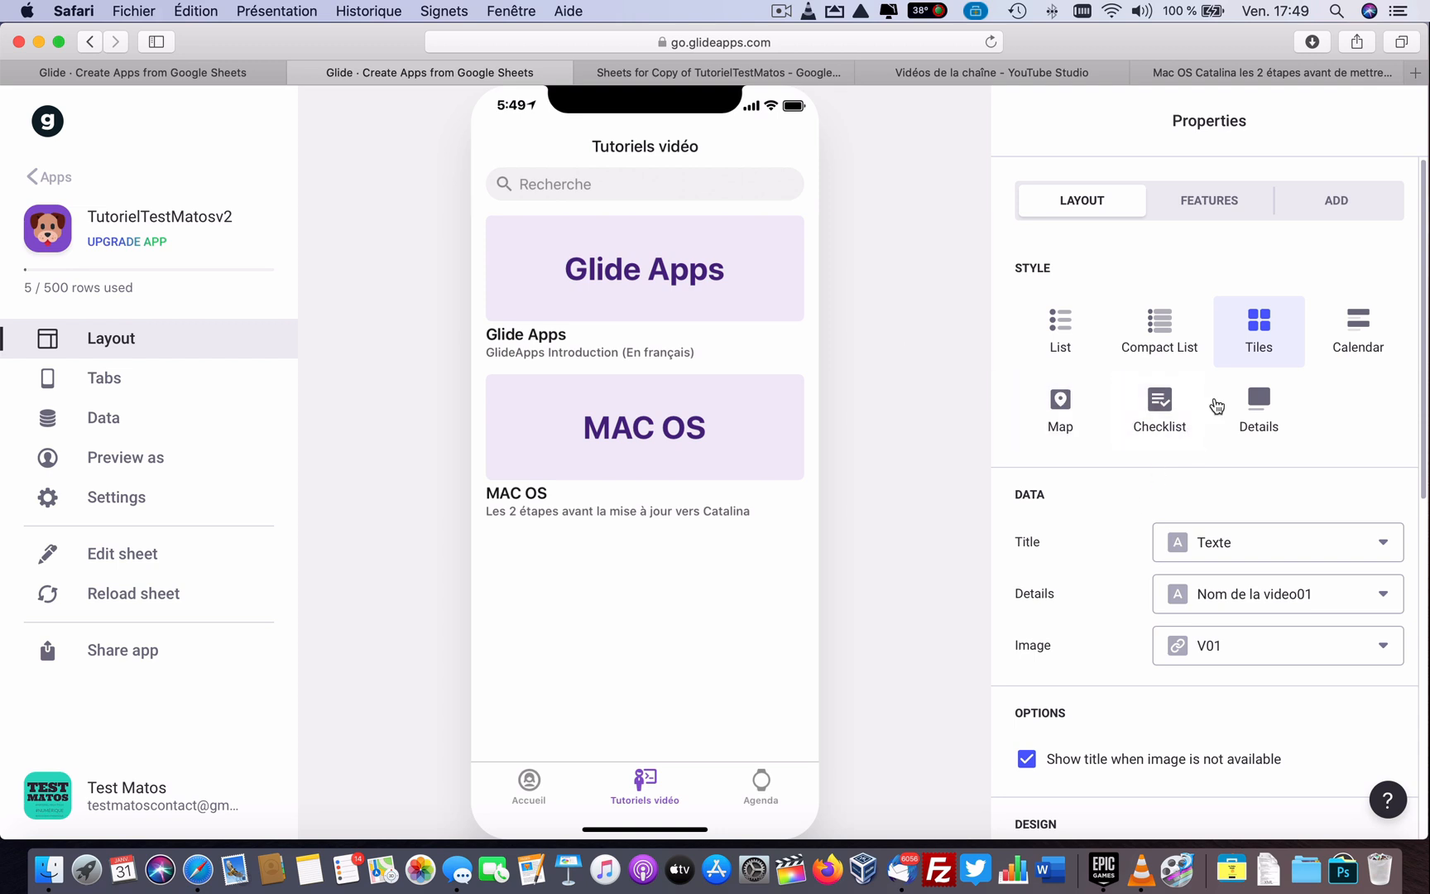
# Step: Try the Square, 3:1, 3:2 and 4:3 tile shapes for the Tutoriels vidéo page
pyautogui.scroll(-5, 1103, 630)
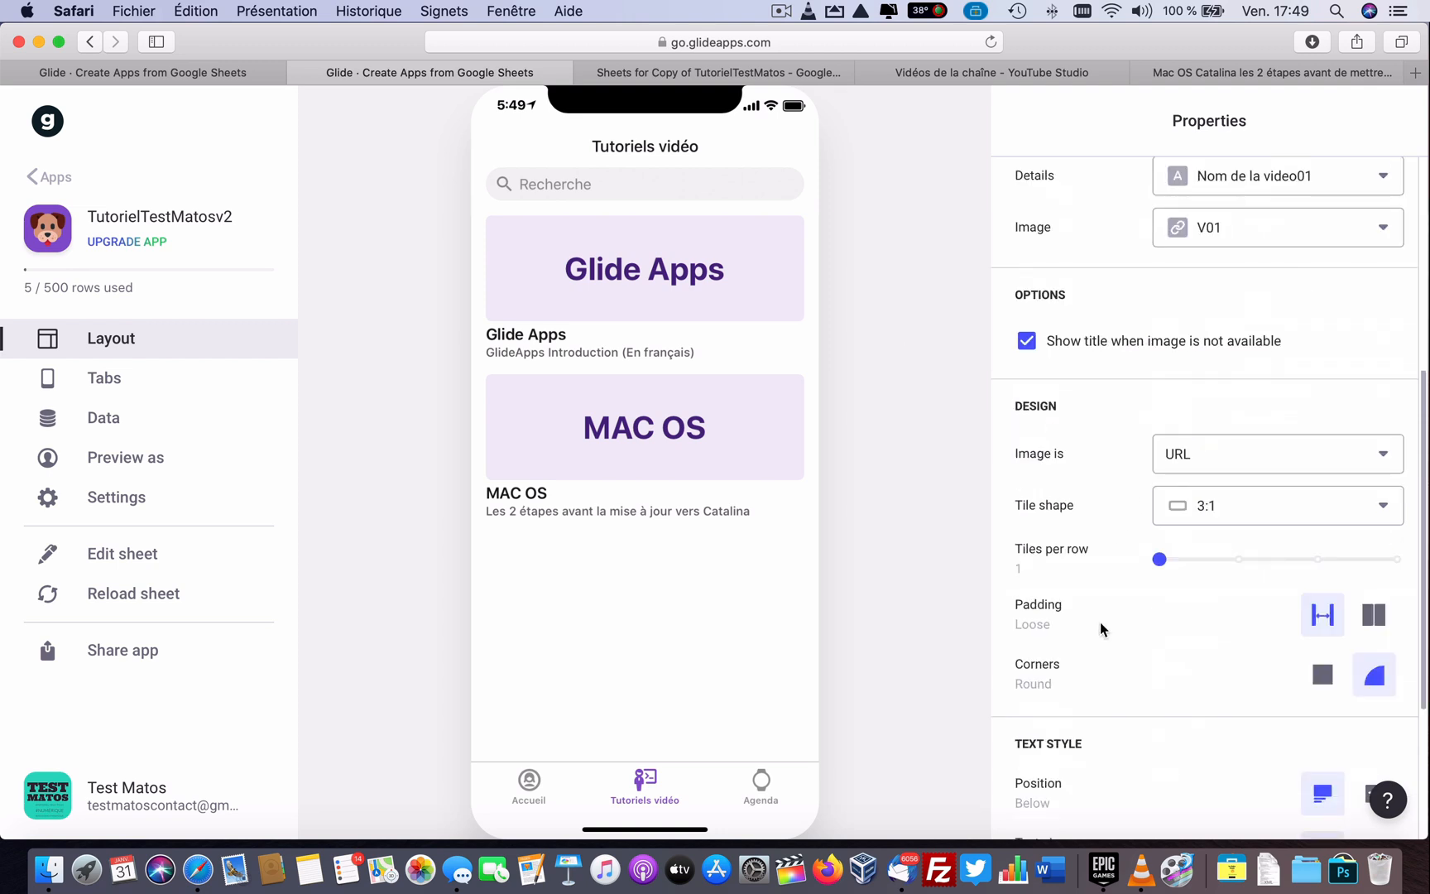
pyautogui.click(1246, 505)
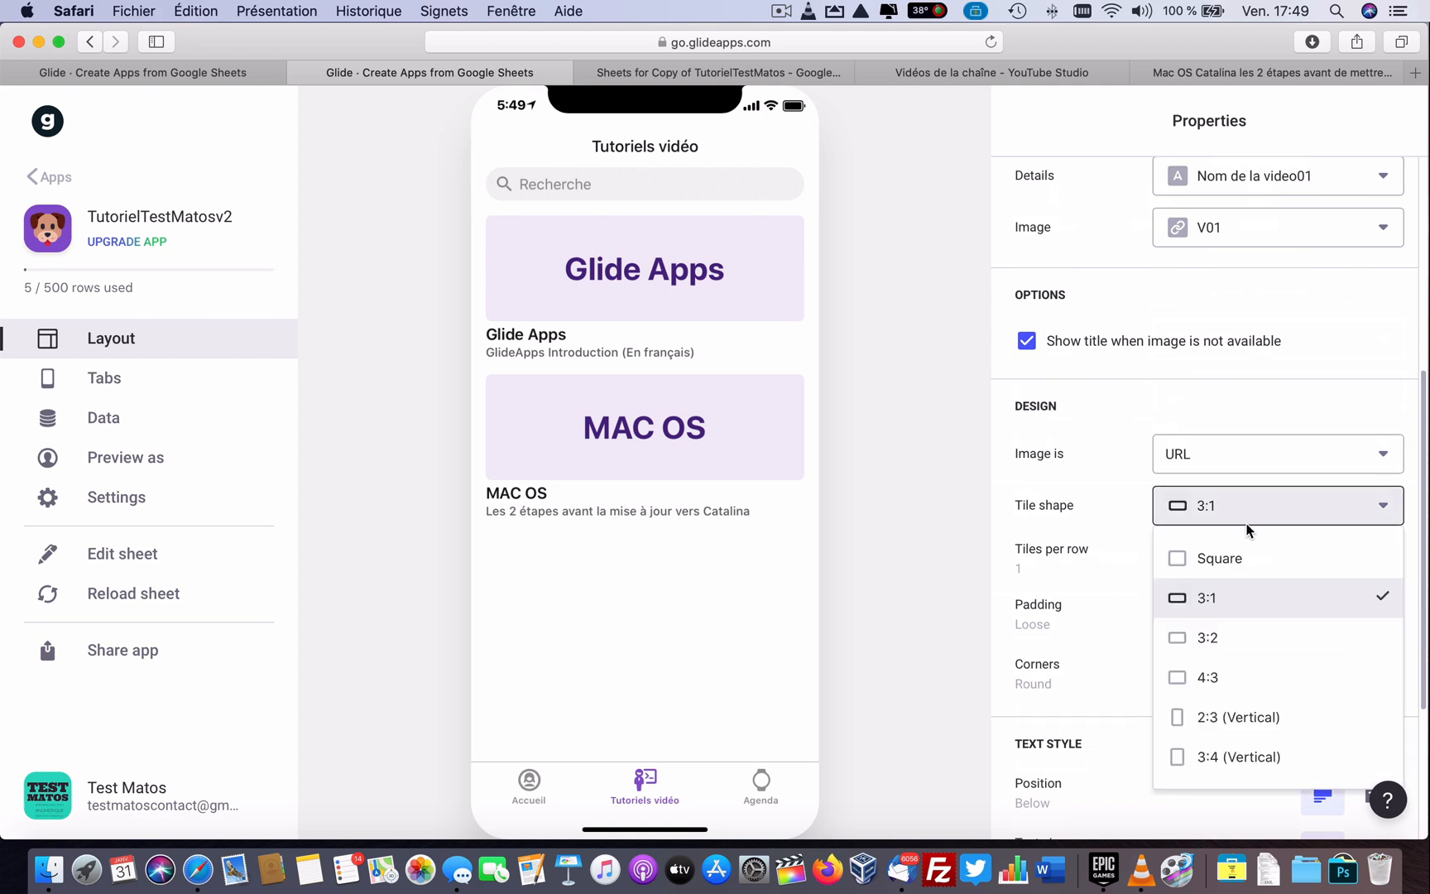
pyautogui.click(1236, 561)
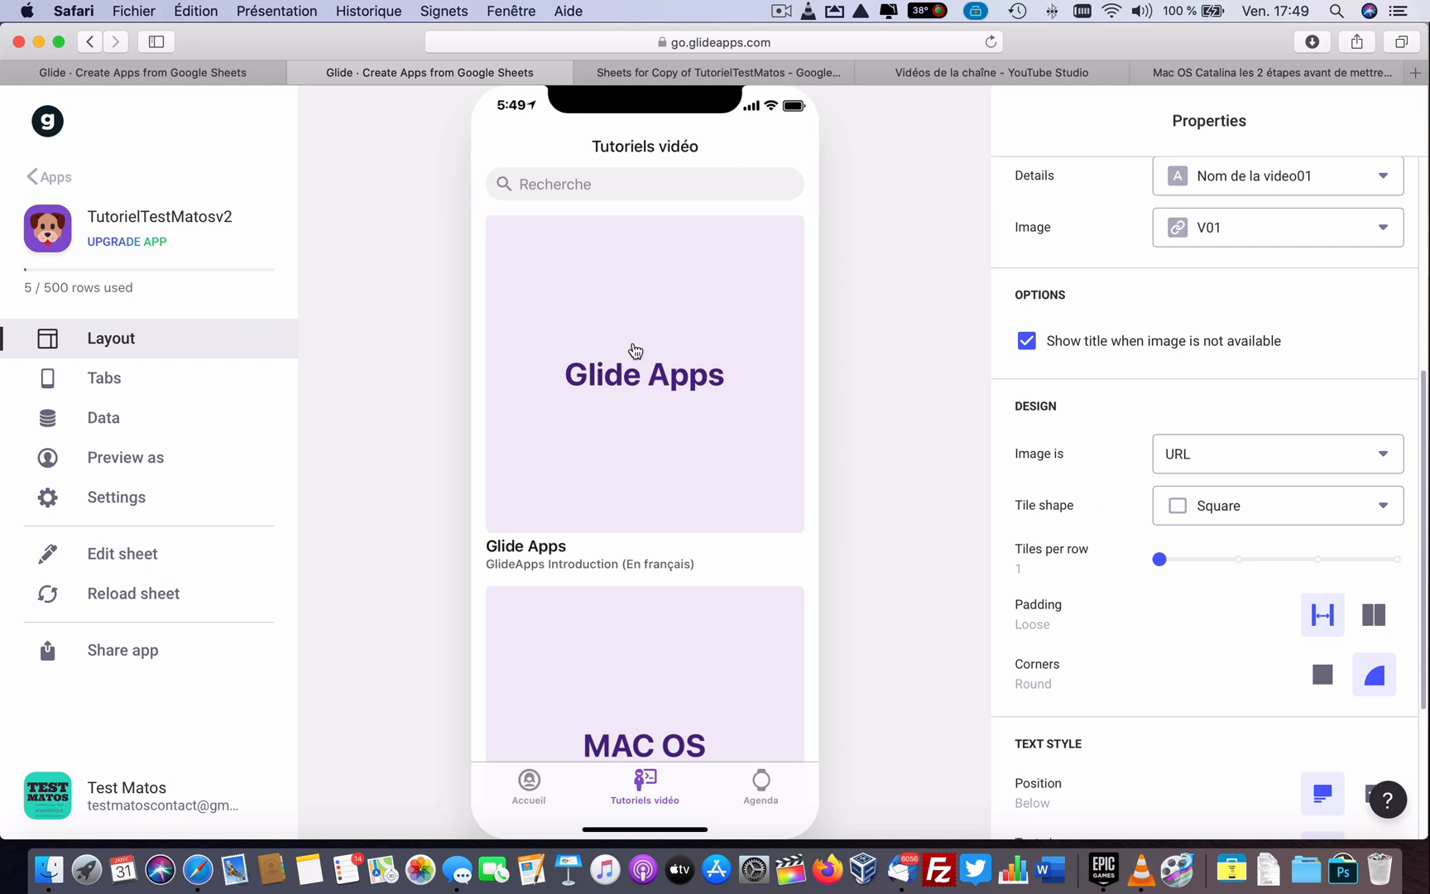
pyautogui.click(1306, 506)
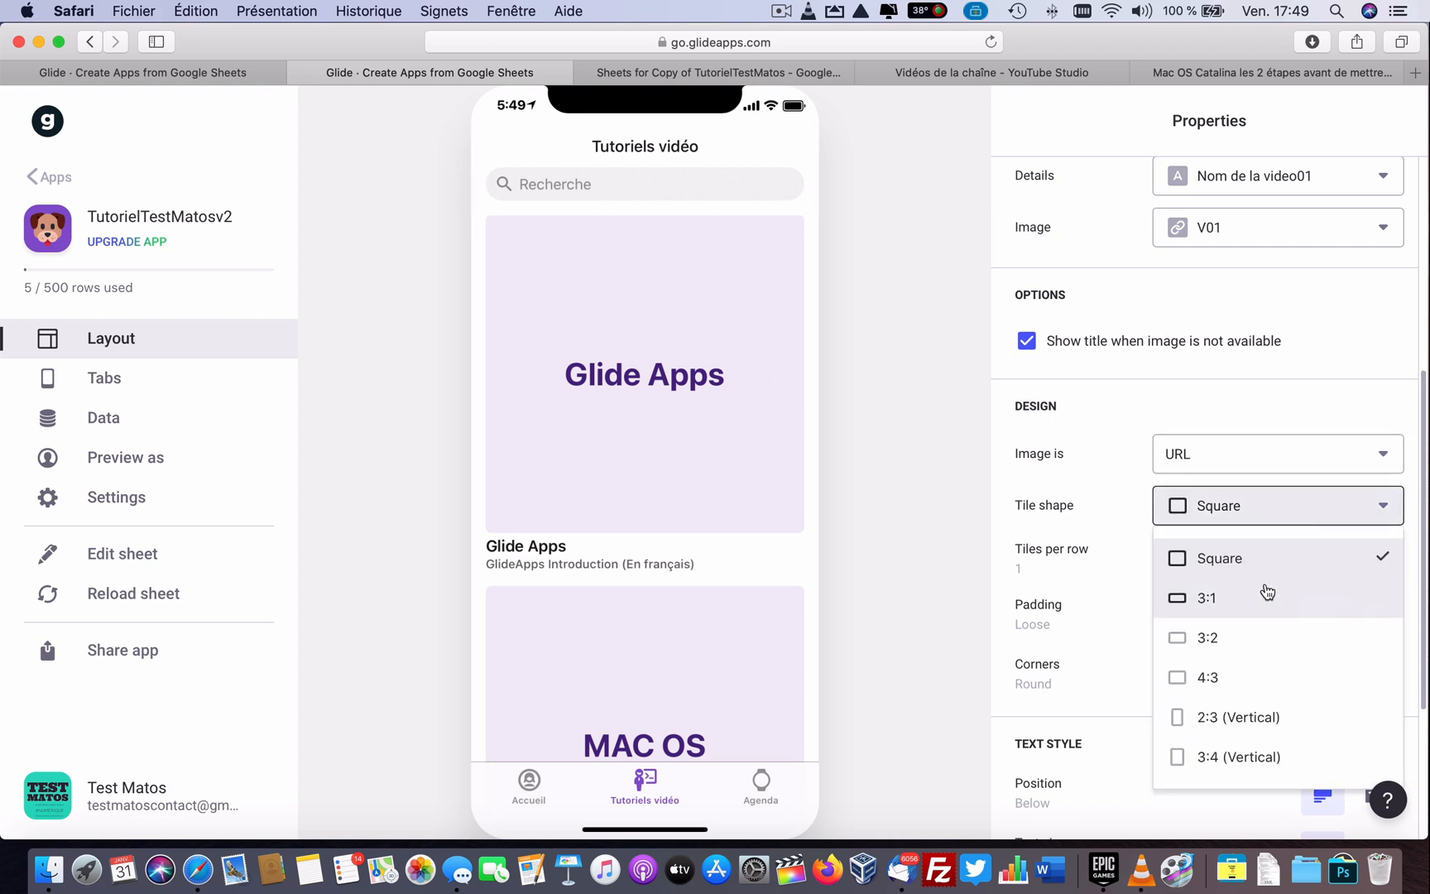
pyautogui.click(1266, 591)
pyautogui.click(1269, 523)
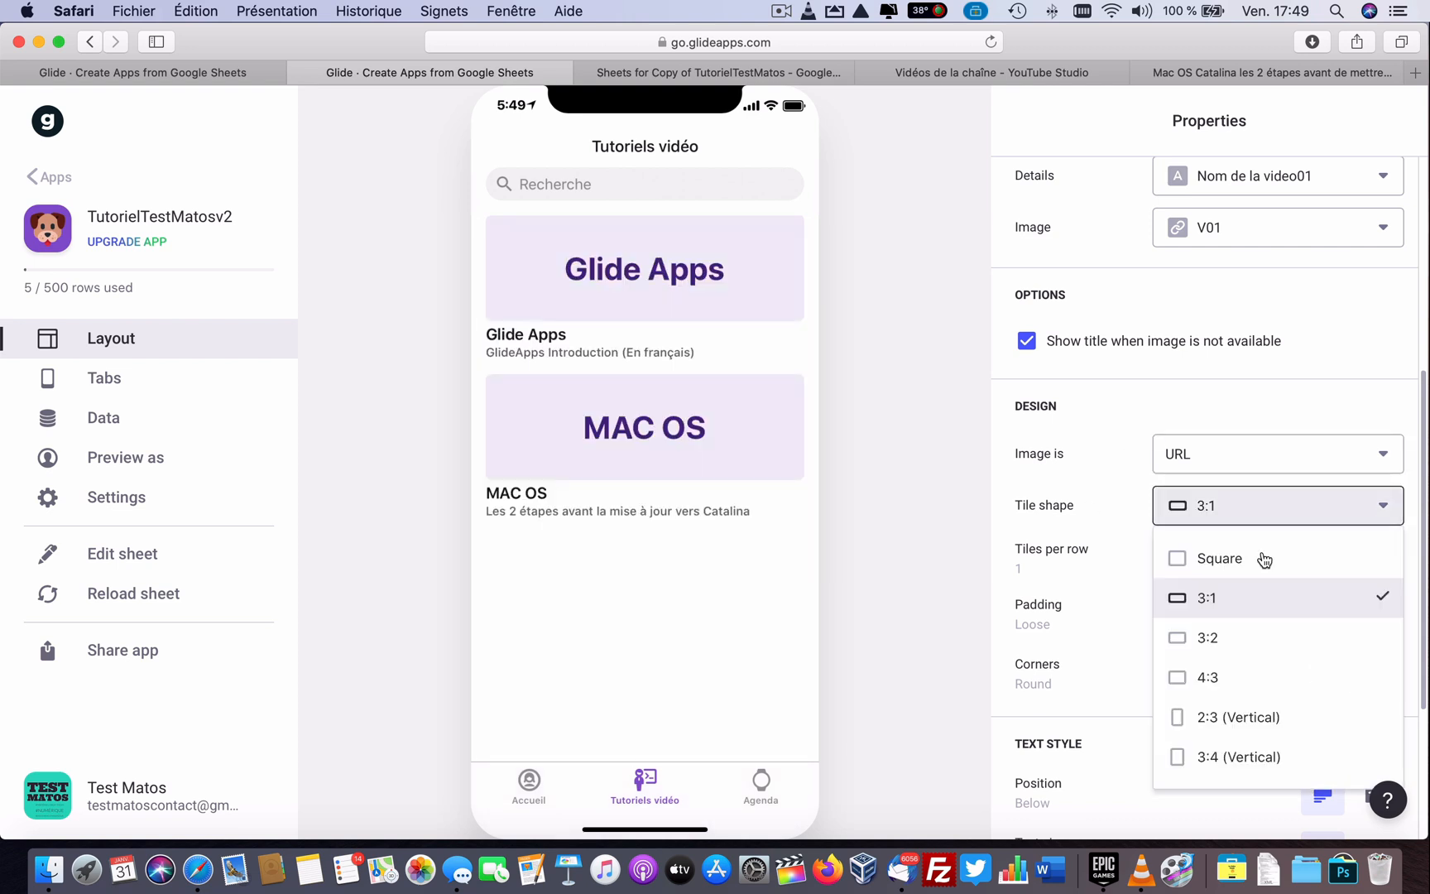
pyautogui.click(1250, 639)
pyautogui.click(1267, 511)
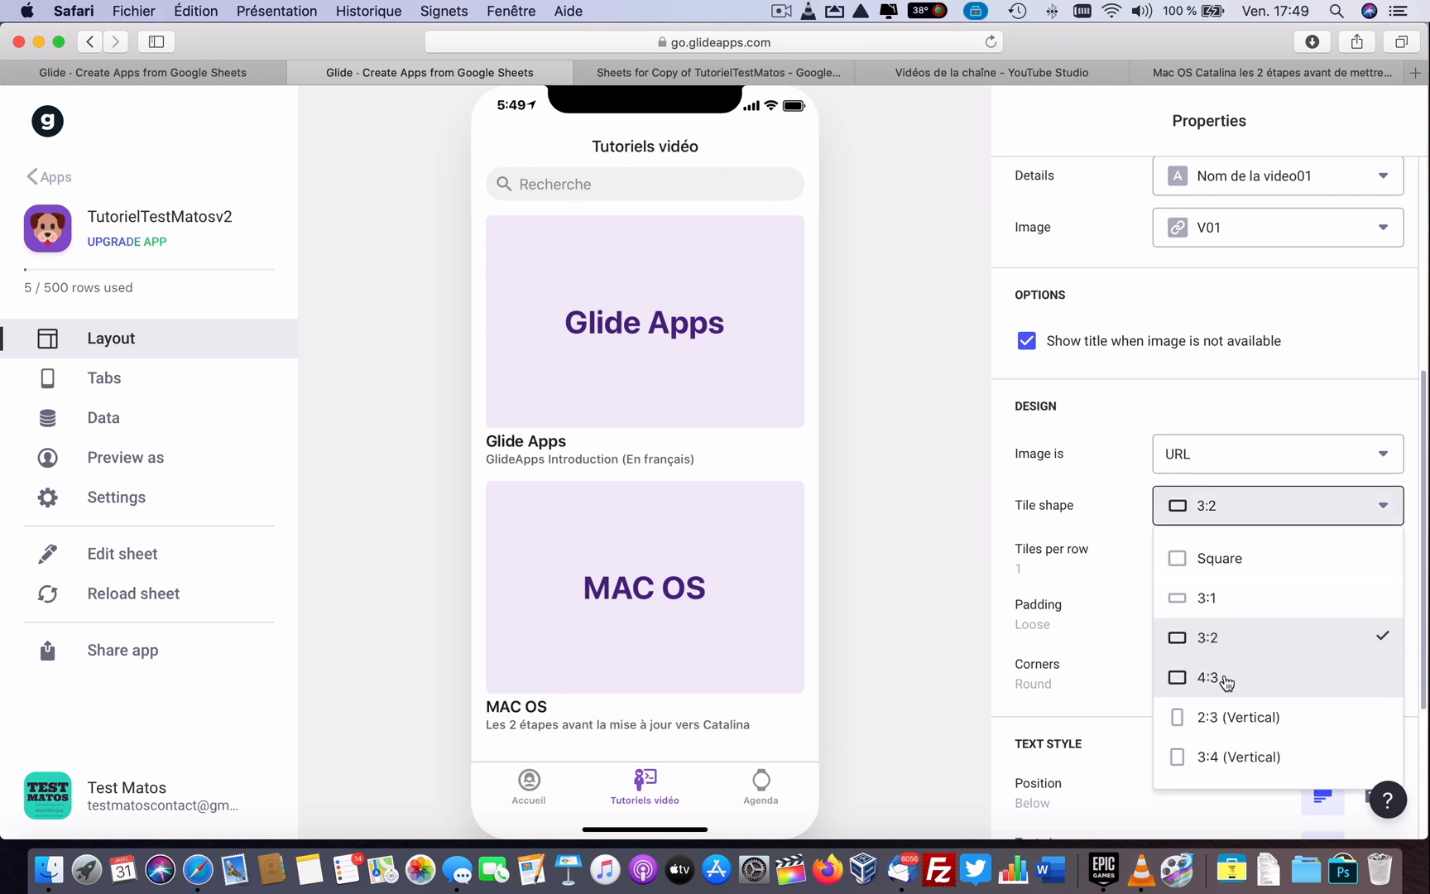
pyautogui.click(1226, 679)
# Step: Try the vertical 2:3 and 3:4 tile shapes and look over both category tiles in the preview
pyautogui.click(1252, 507)
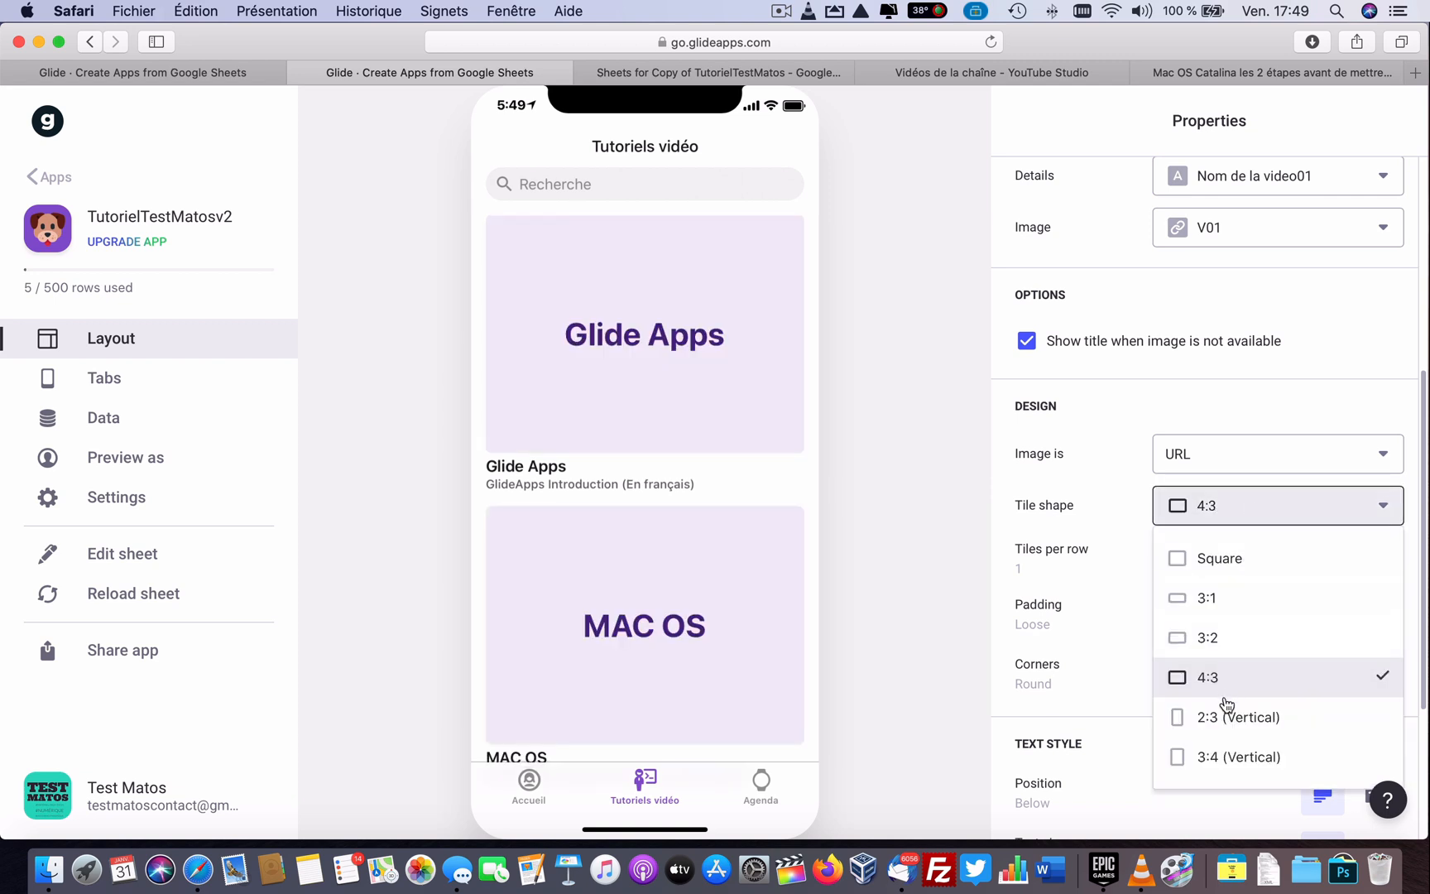
pyautogui.click(1226, 717)
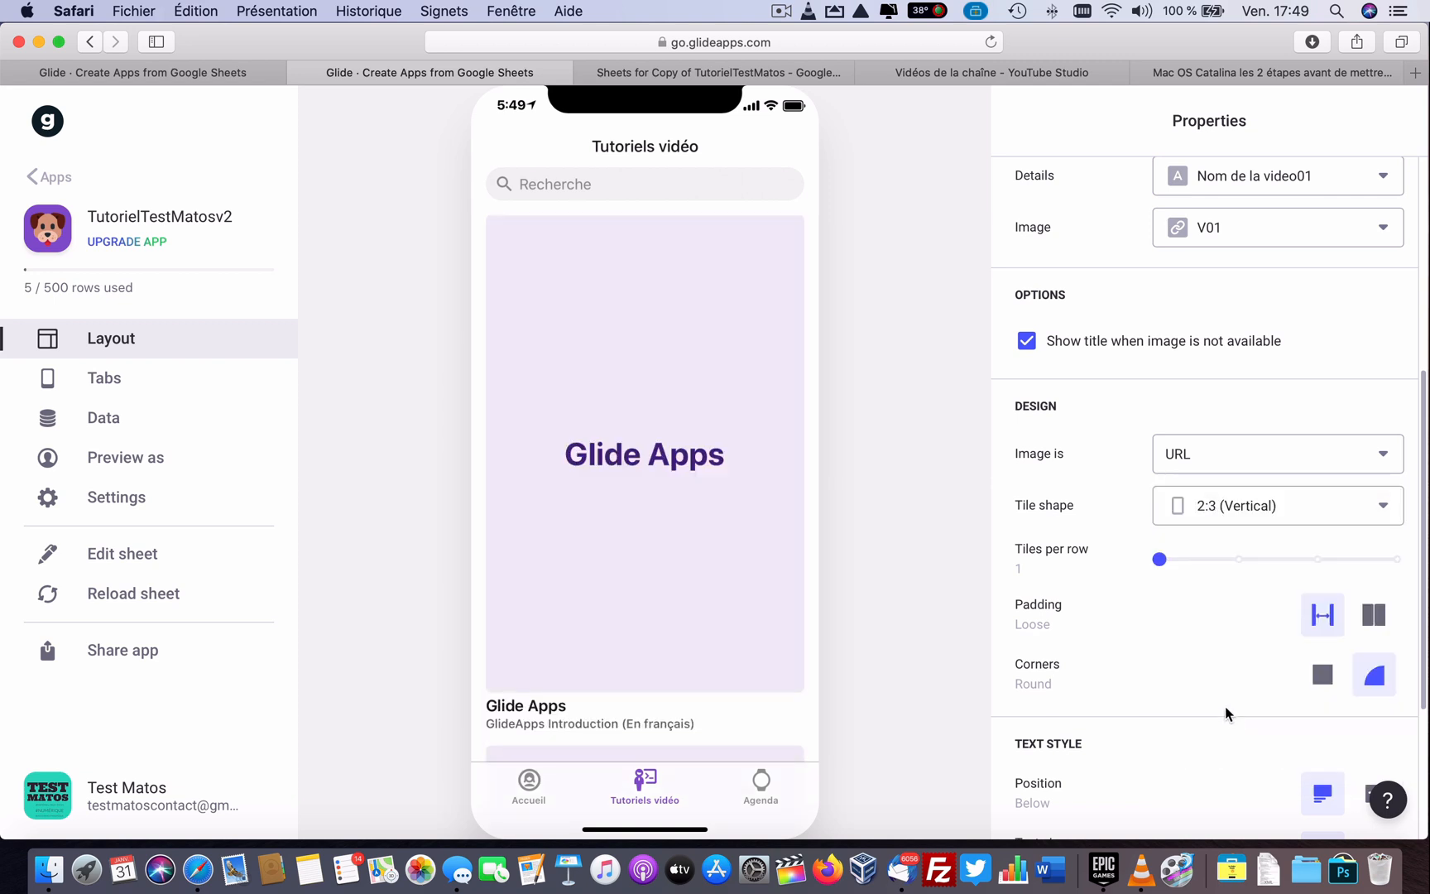
pyautogui.click(1258, 511)
pyautogui.click(1184, 756)
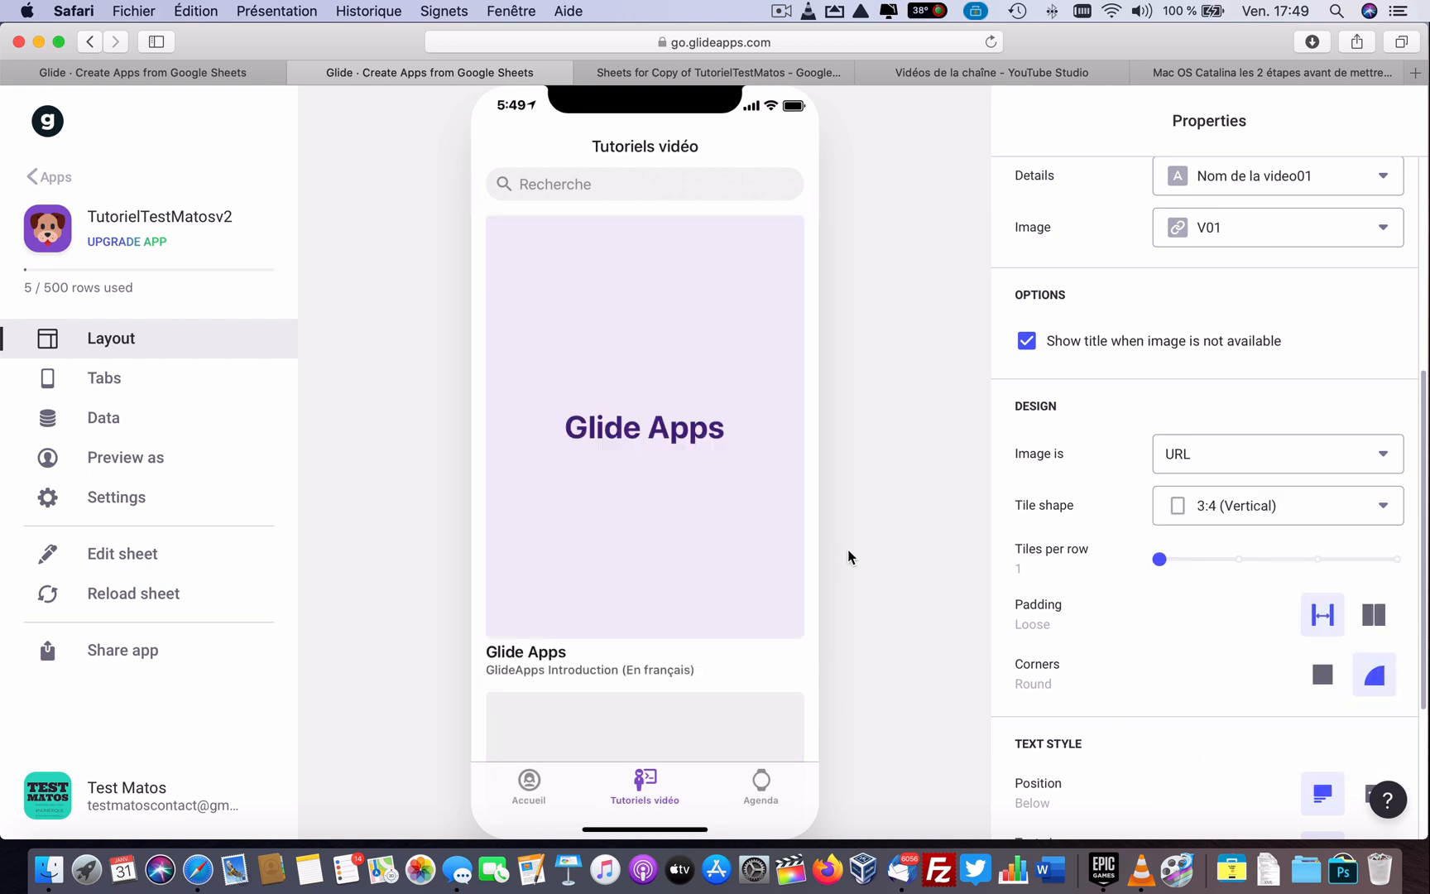
pyautogui.scroll(-5, 674, 508)
pyautogui.scroll(3, 674, 508)
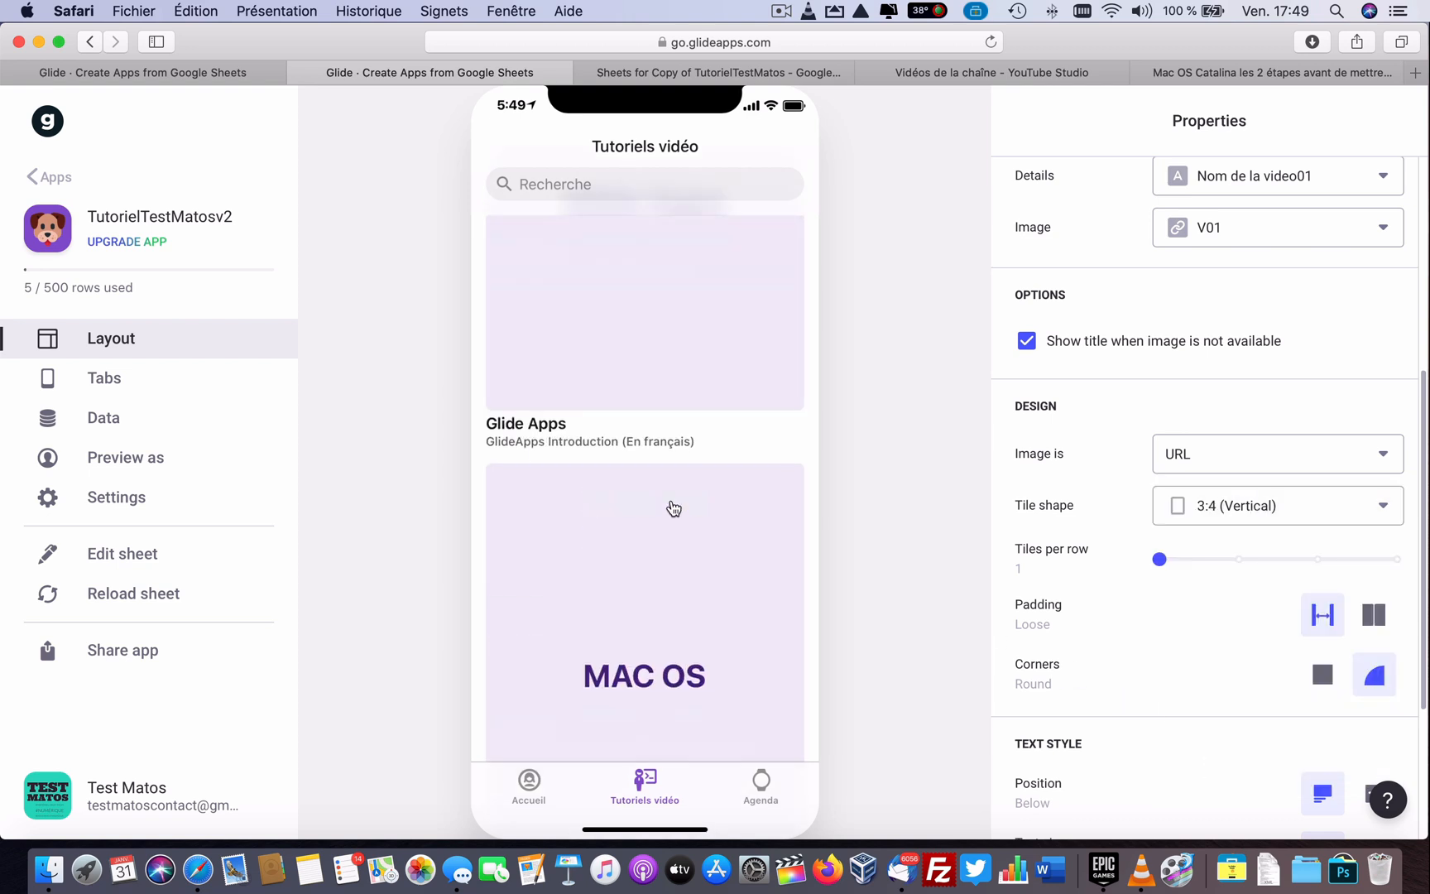
pyautogui.scroll(-3, 674, 509)
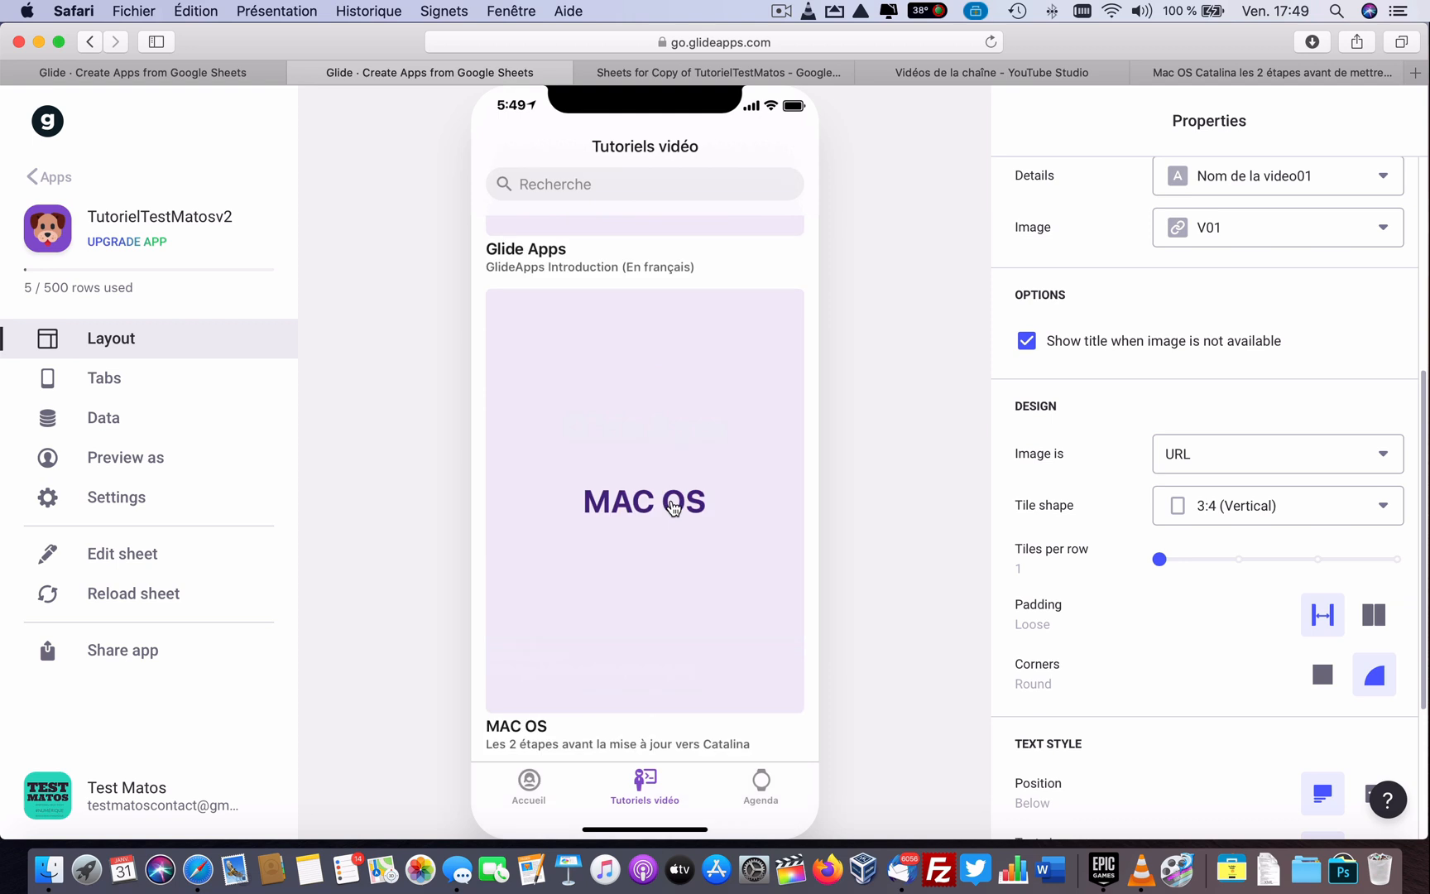
pyautogui.scroll(5, 672, 507)
pyautogui.scroll(-5, 660, 568)
pyautogui.scroll(5, 660, 568)
# Step: Set the tile shape to Square with 2 tiles per row
pyautogui.click(1242, 511)
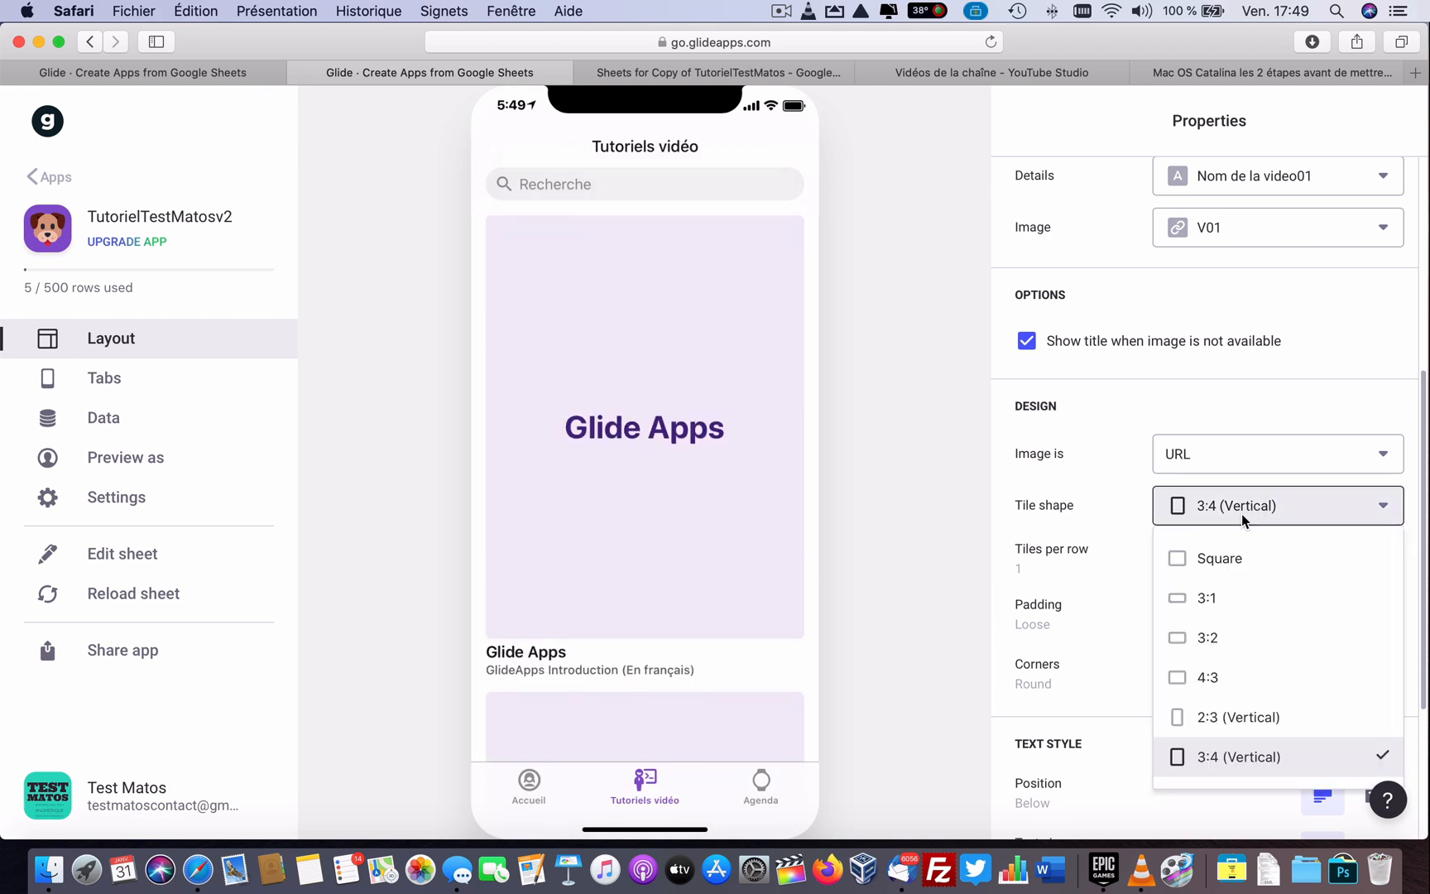
pyautogui.click(1228, 565)
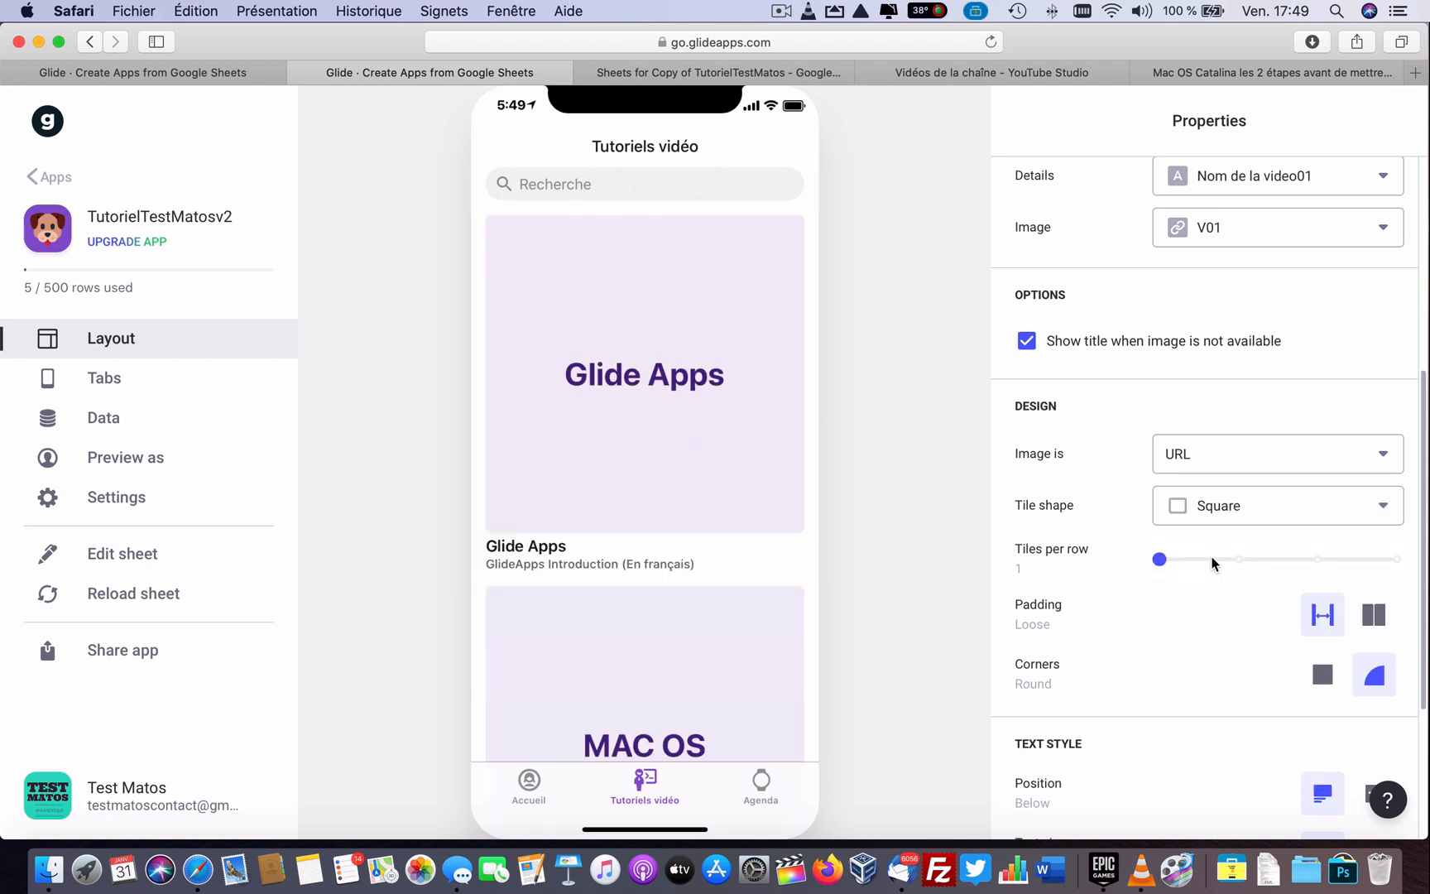
pyautogui.scroll(5, 1092, 579)
pyautogui.scroll(-8, 1099, 610)
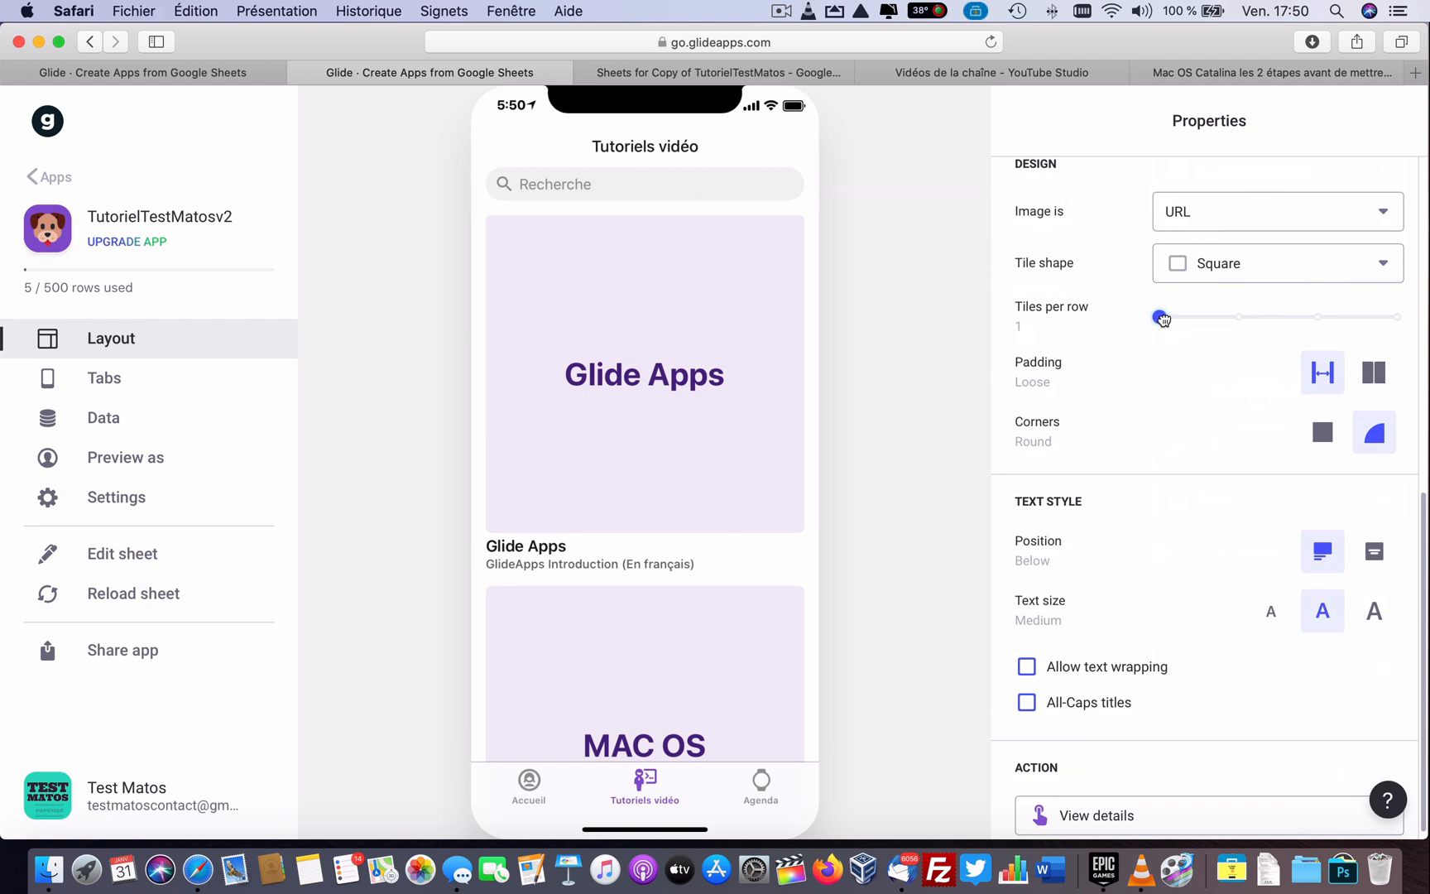
pyautogui.moveTo(1189, 317); pyautogui.dragTo(1220, 317)
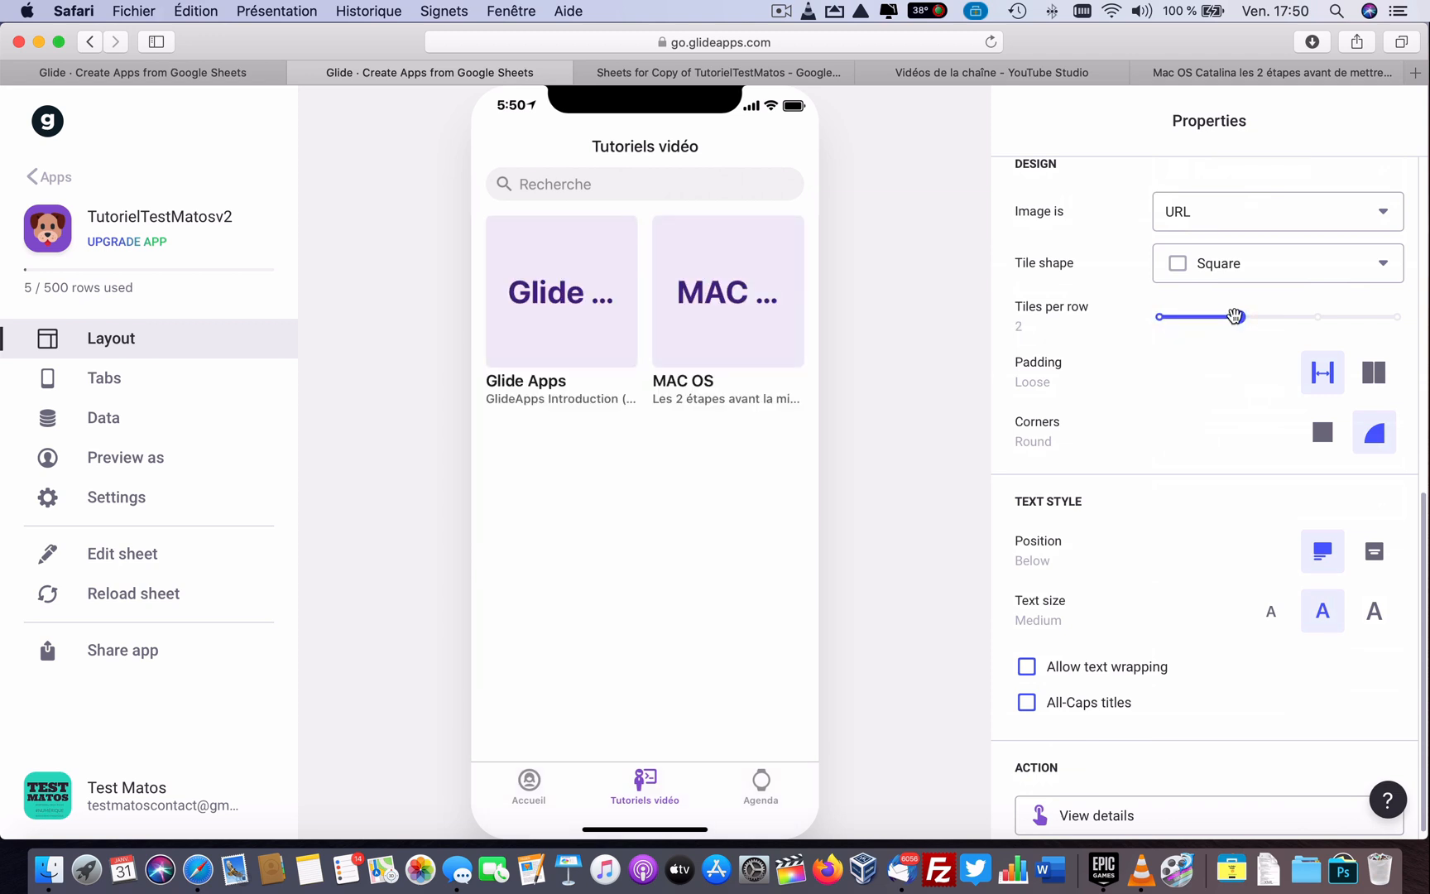
pyautogui.moveTo(1241, 316); pyautogui.dragTo(1206, 325)
# Step: In the Tutoriel vidéo sheet, insert a column before Nom de la video01 and give it the header "image"
pyautogui.click(657, 72)
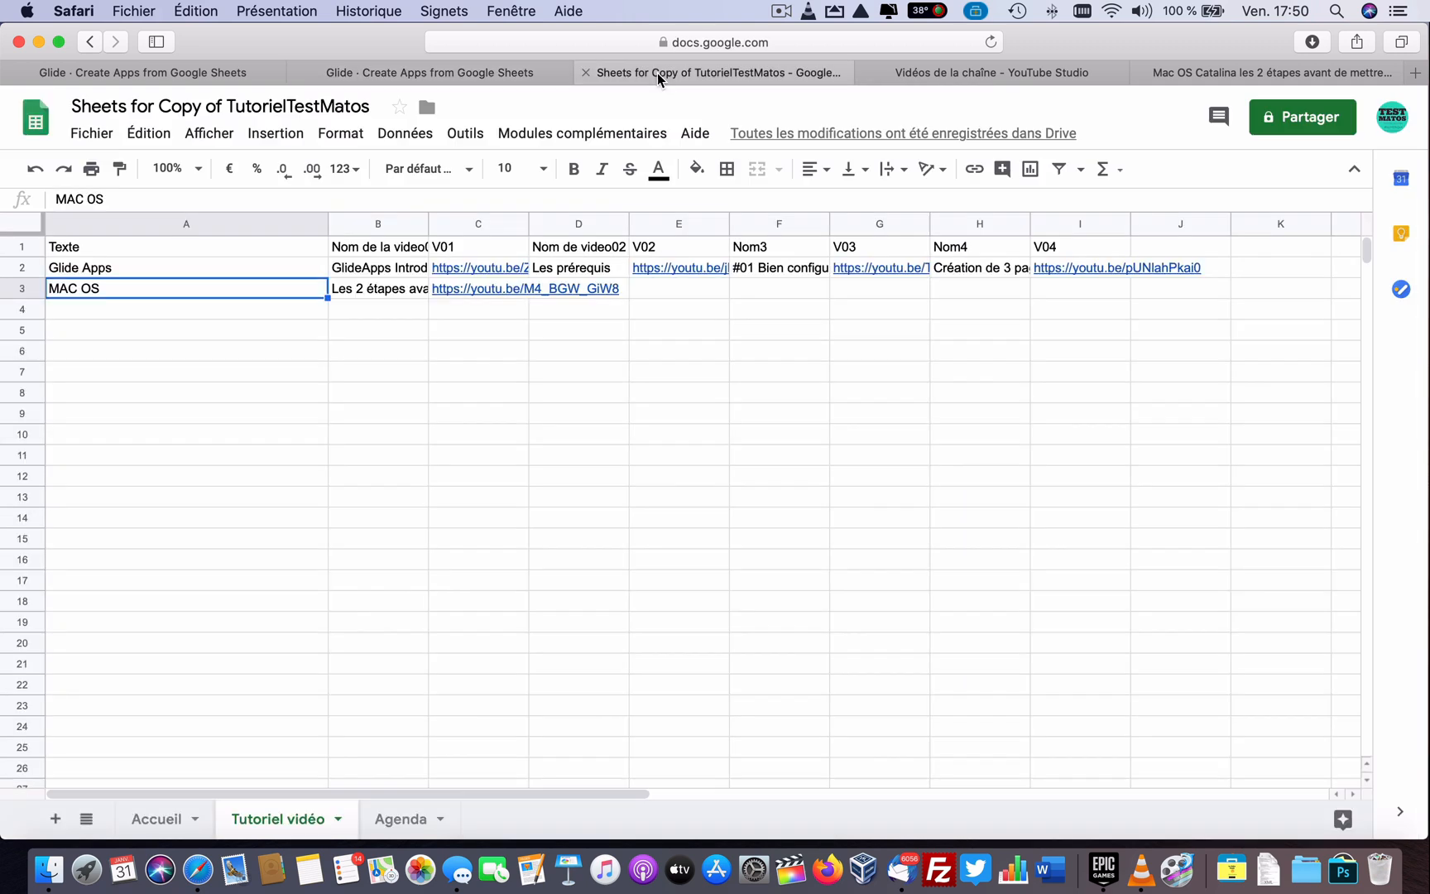
pyautogui.click(341, 223)
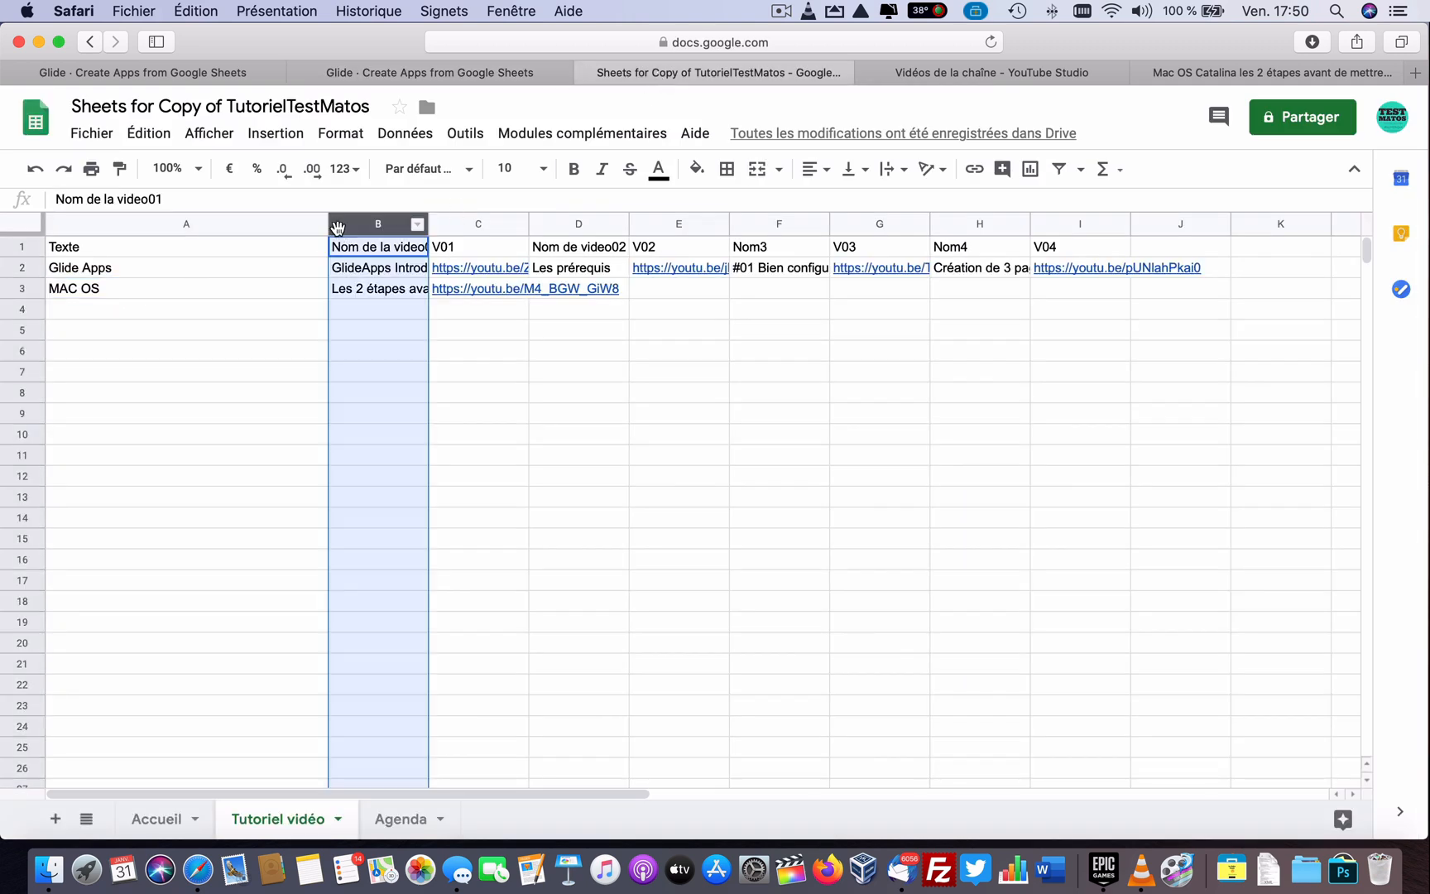
pyautogui.rightClick(342, 223)
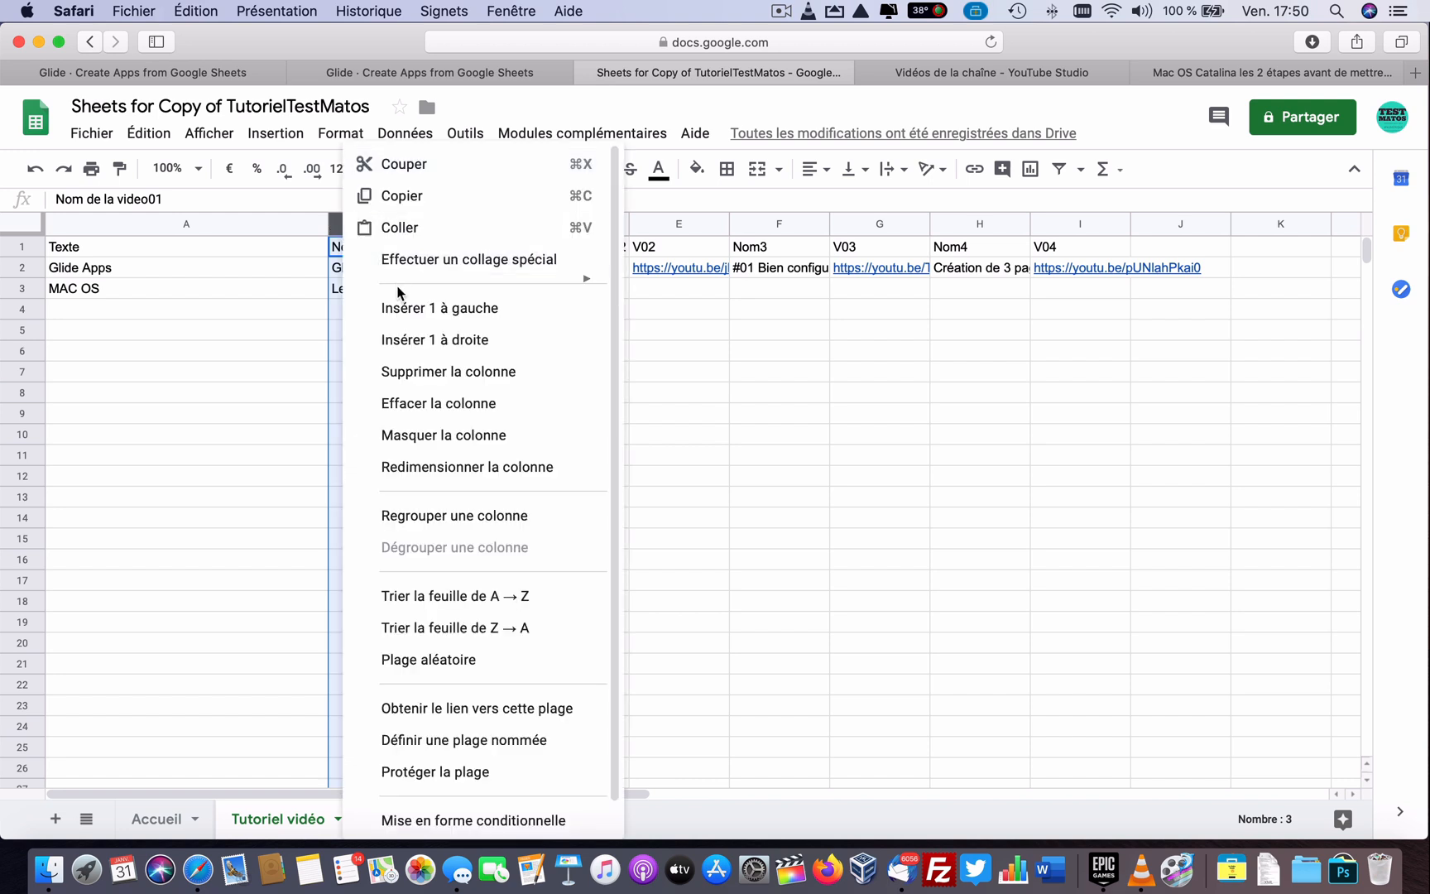
pyautogui.click(399, 309)
pyautogui.click(392, 248)
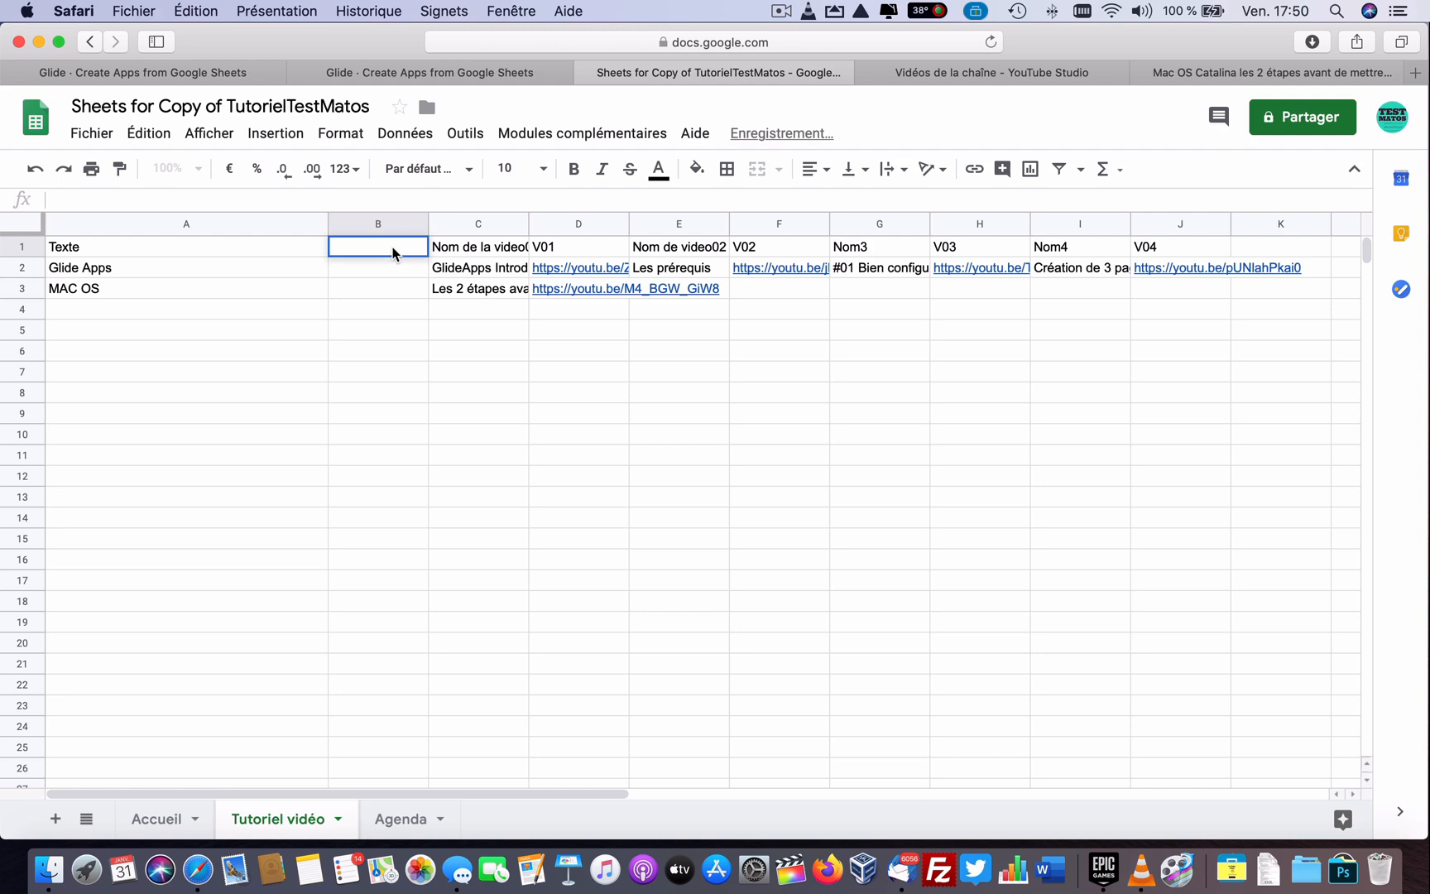
pyautogui.write('image')
pyautogui.press('Return')
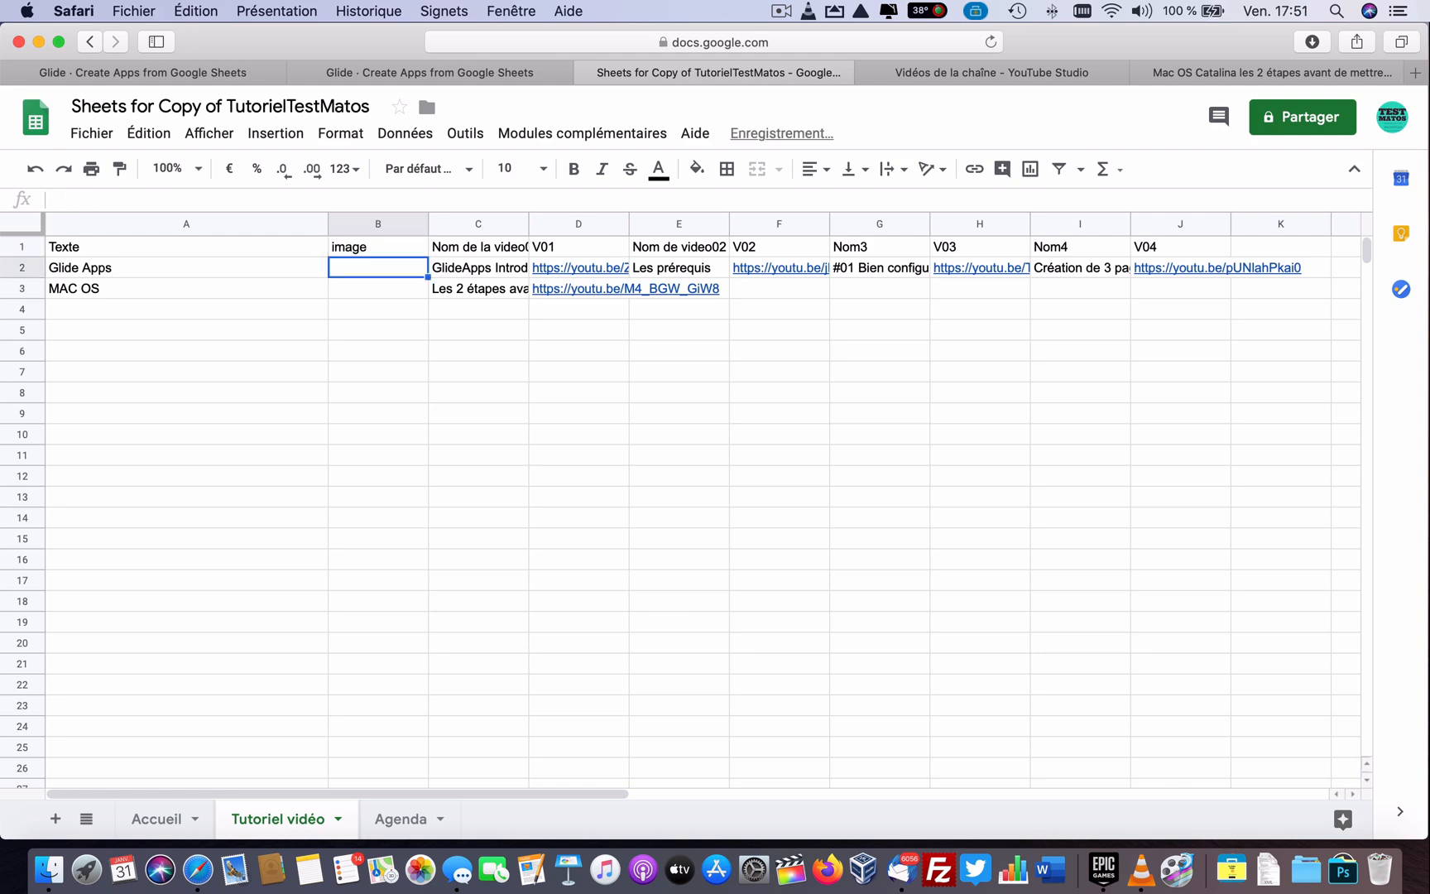
# Step: Search Google Images for "glideapp" in place of the YouTube video page
pyautogui.click(1192, 73)
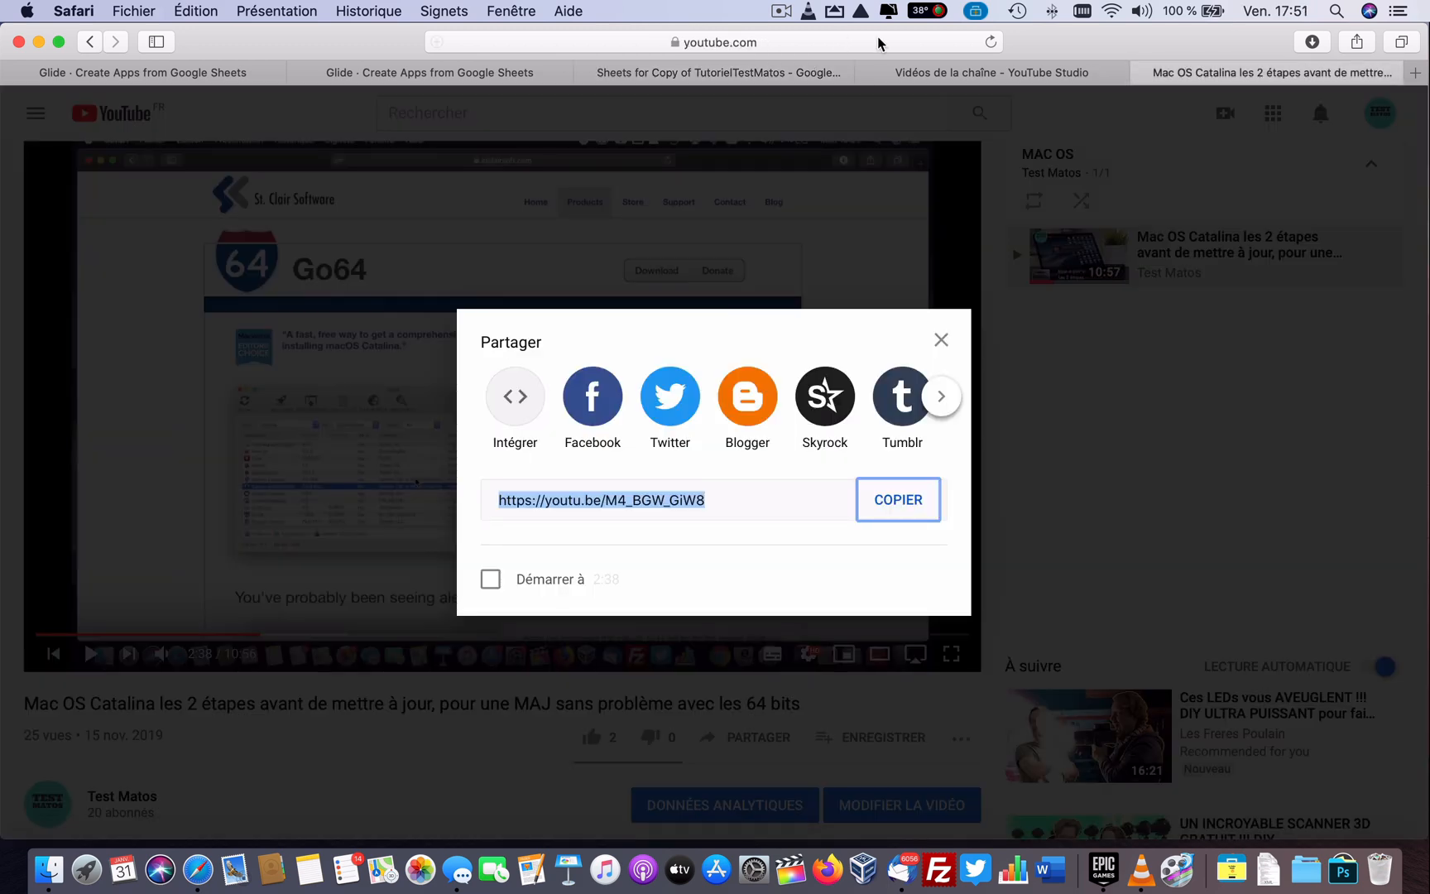
pyautogui.click(878, 43)
pyautogui.write('g')
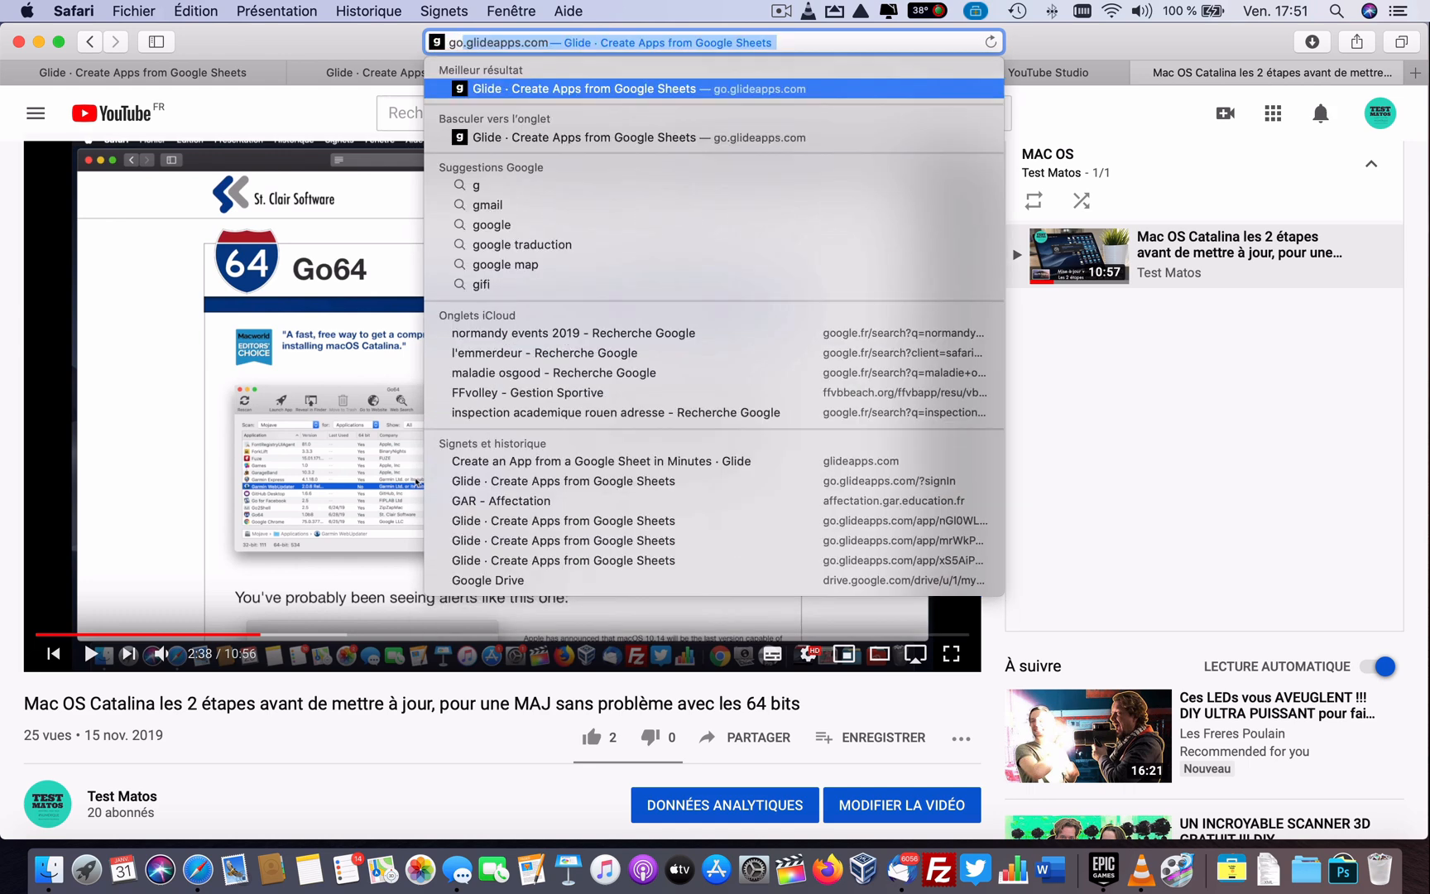
pyautogui.write('oogle')
pyautogui.press('Return')
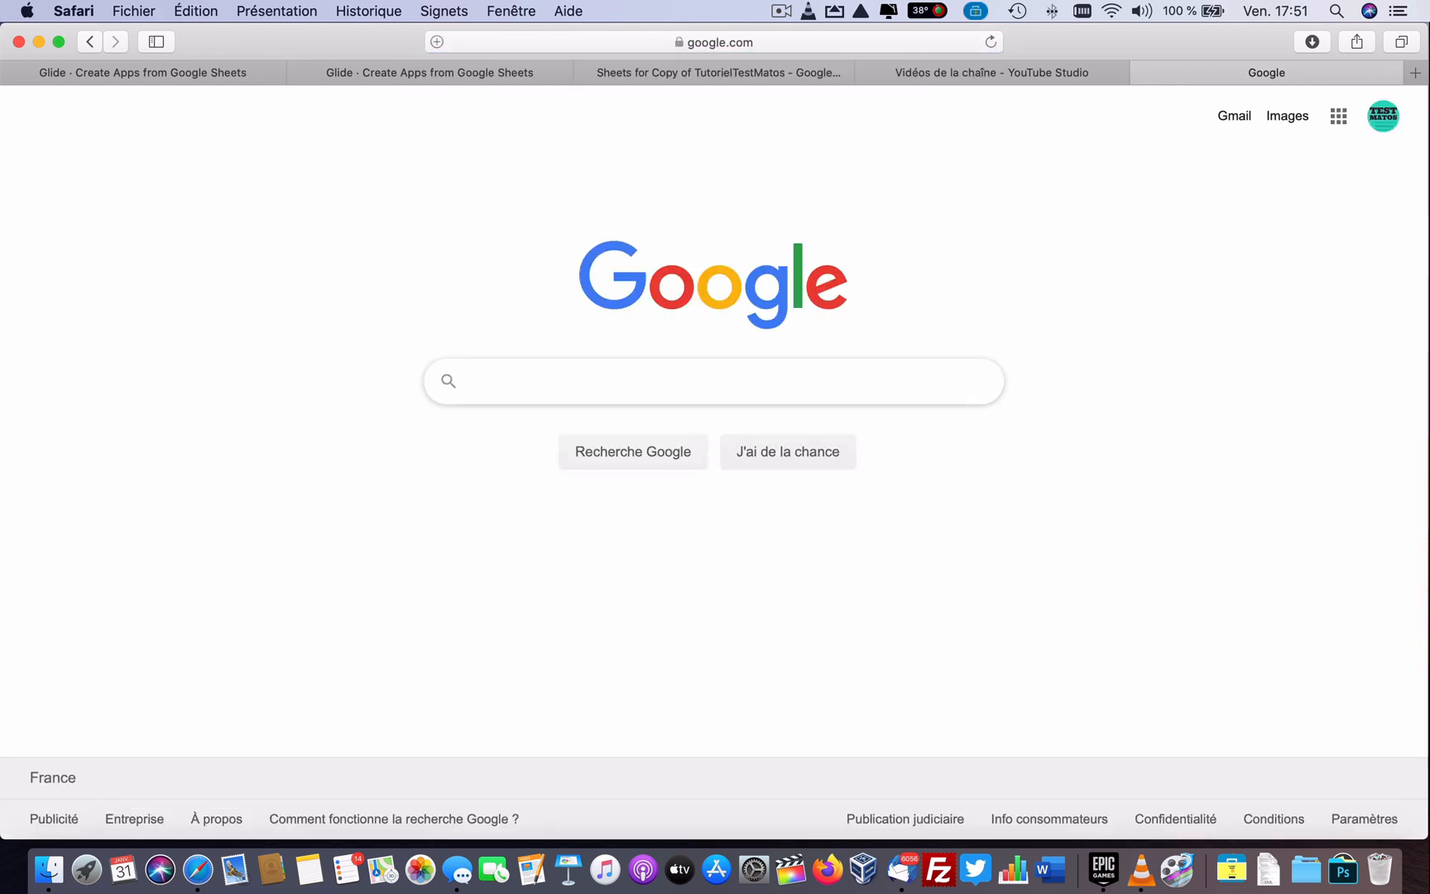
pyautogui.write('glideappa')
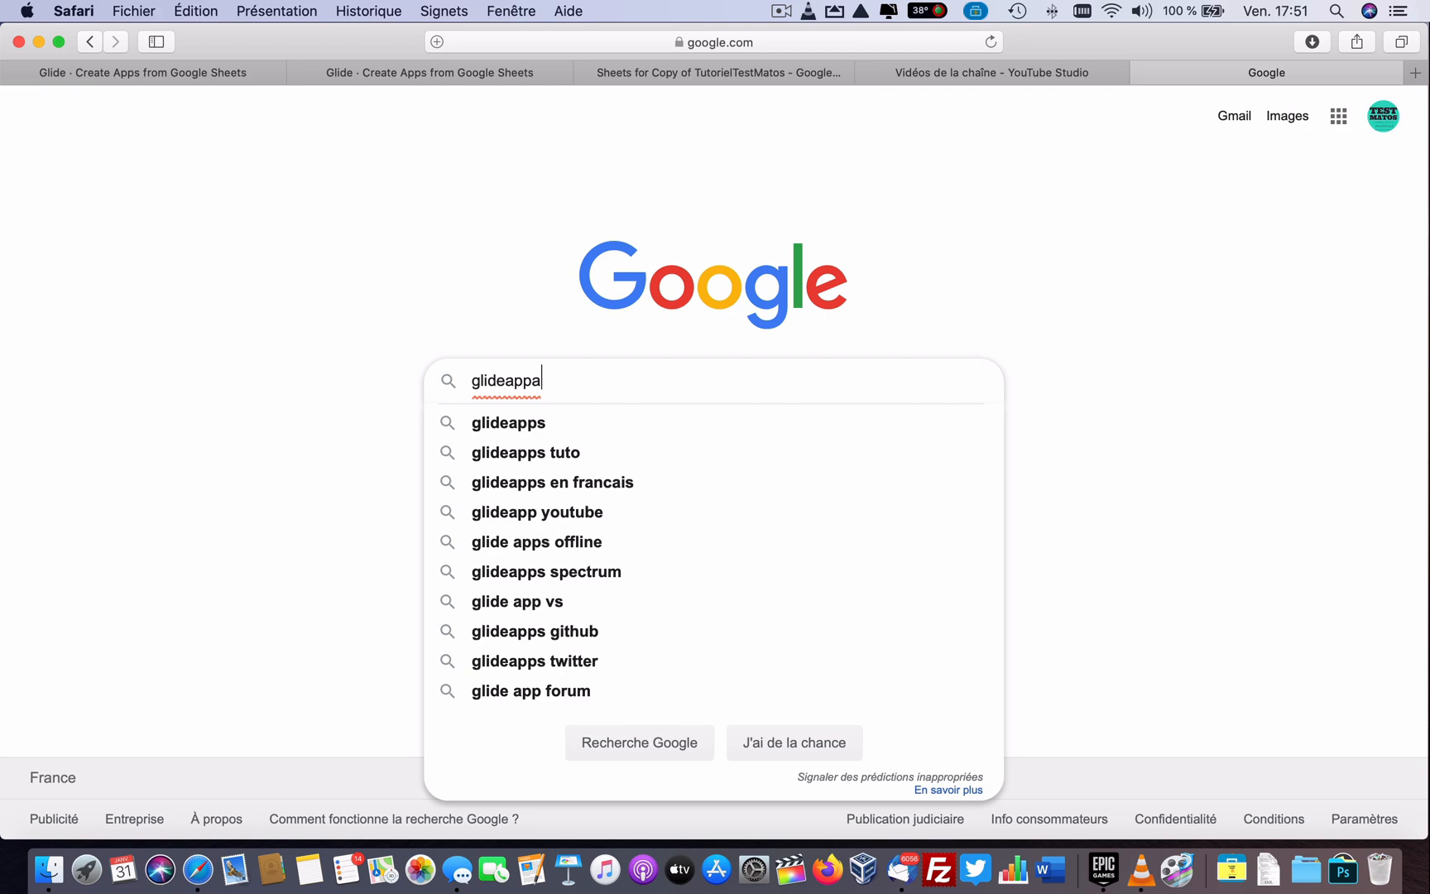
pyautogui.press('Return')
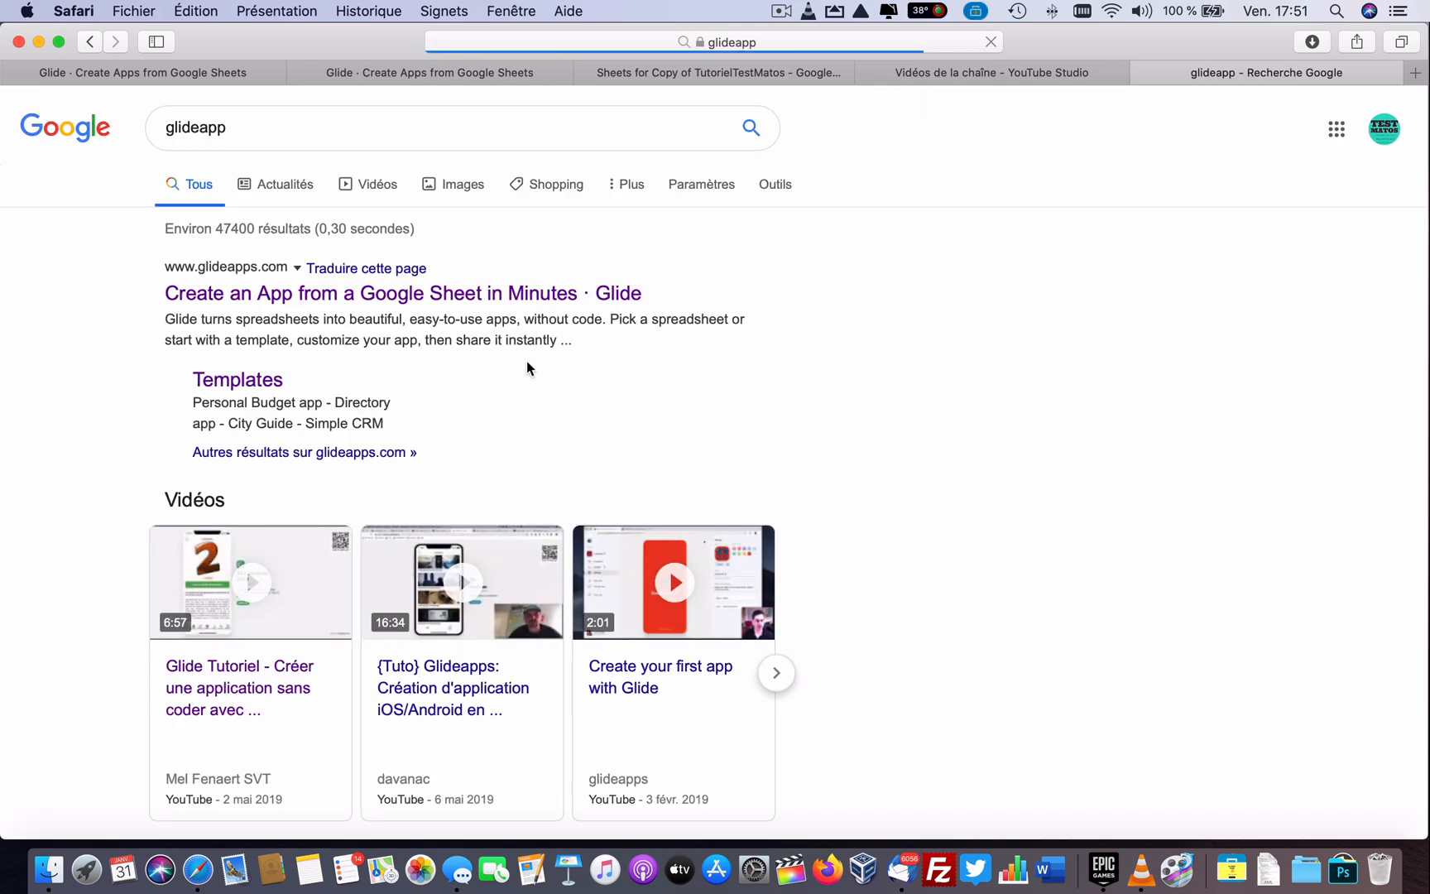
pyautogui.click(469, 185)
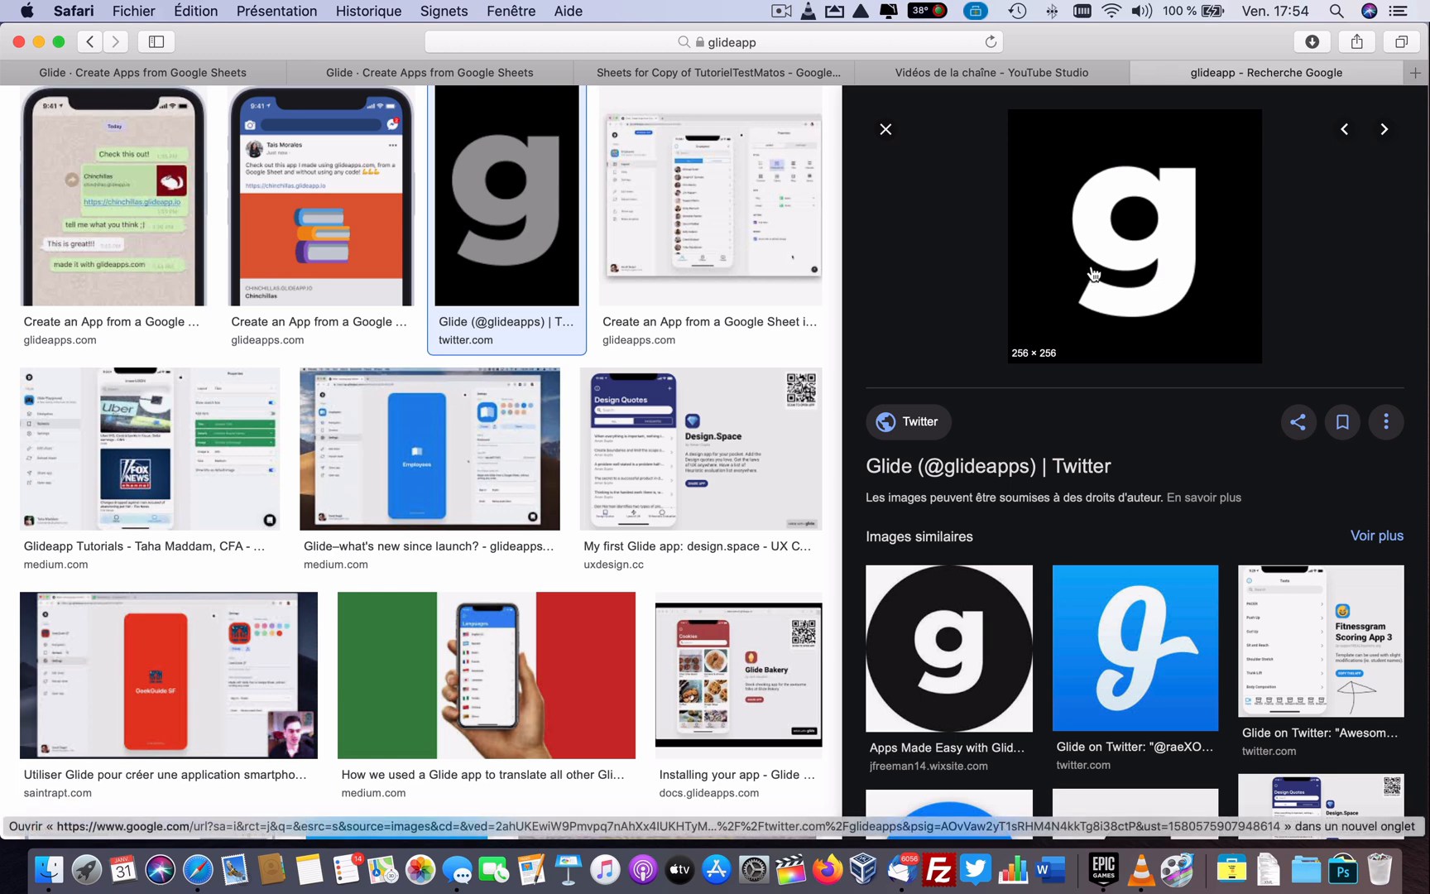
# Step: Save the black square logo with the white "g" from the image results to the Downloads folder
pyautogui.rightClick(1096, 272)
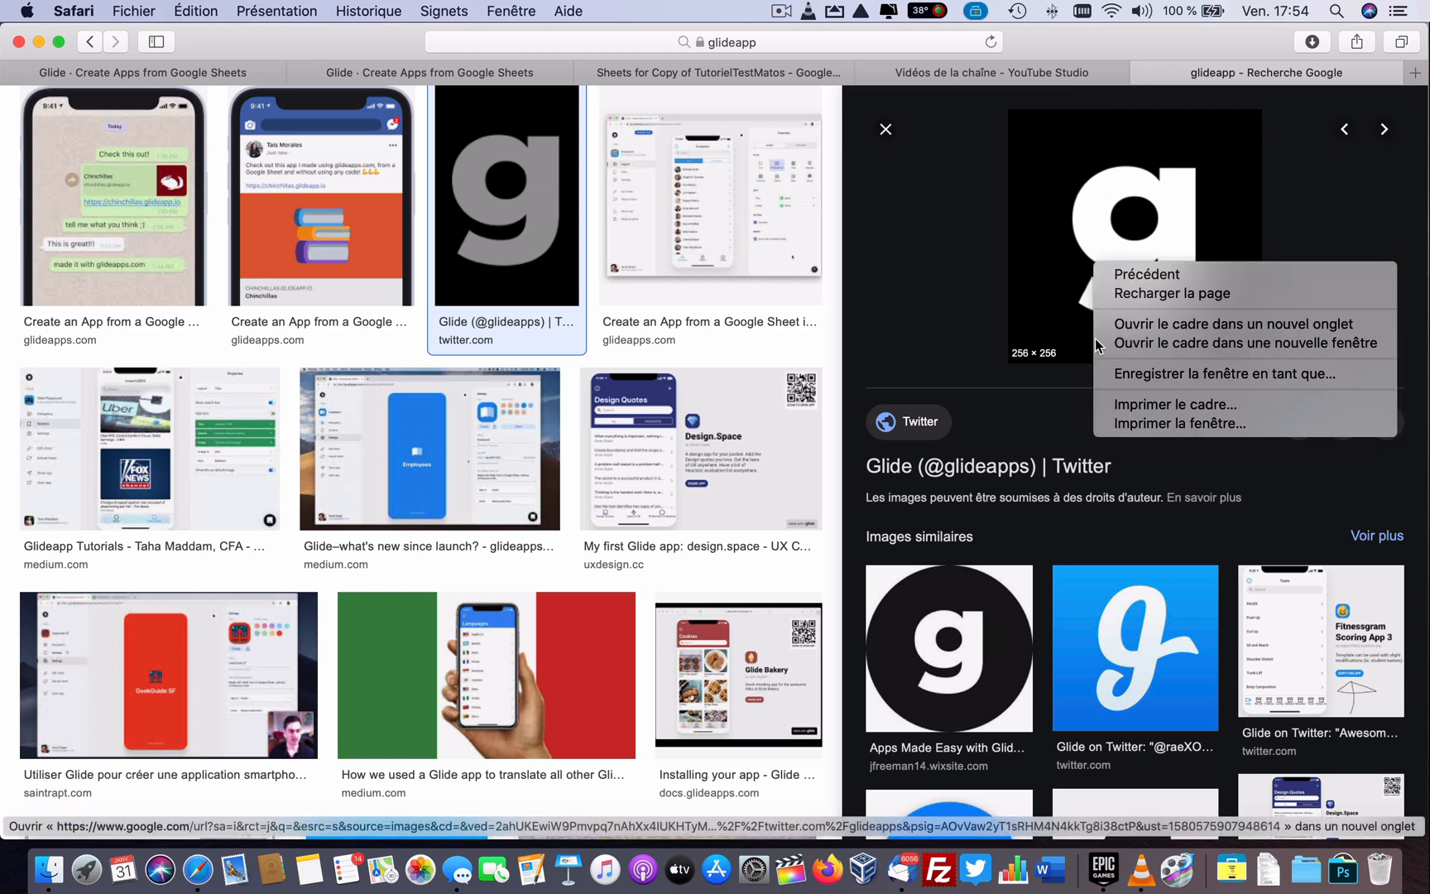
pyautogui.click(1076, 263)
pyautogui.rightClick(1078, 249)
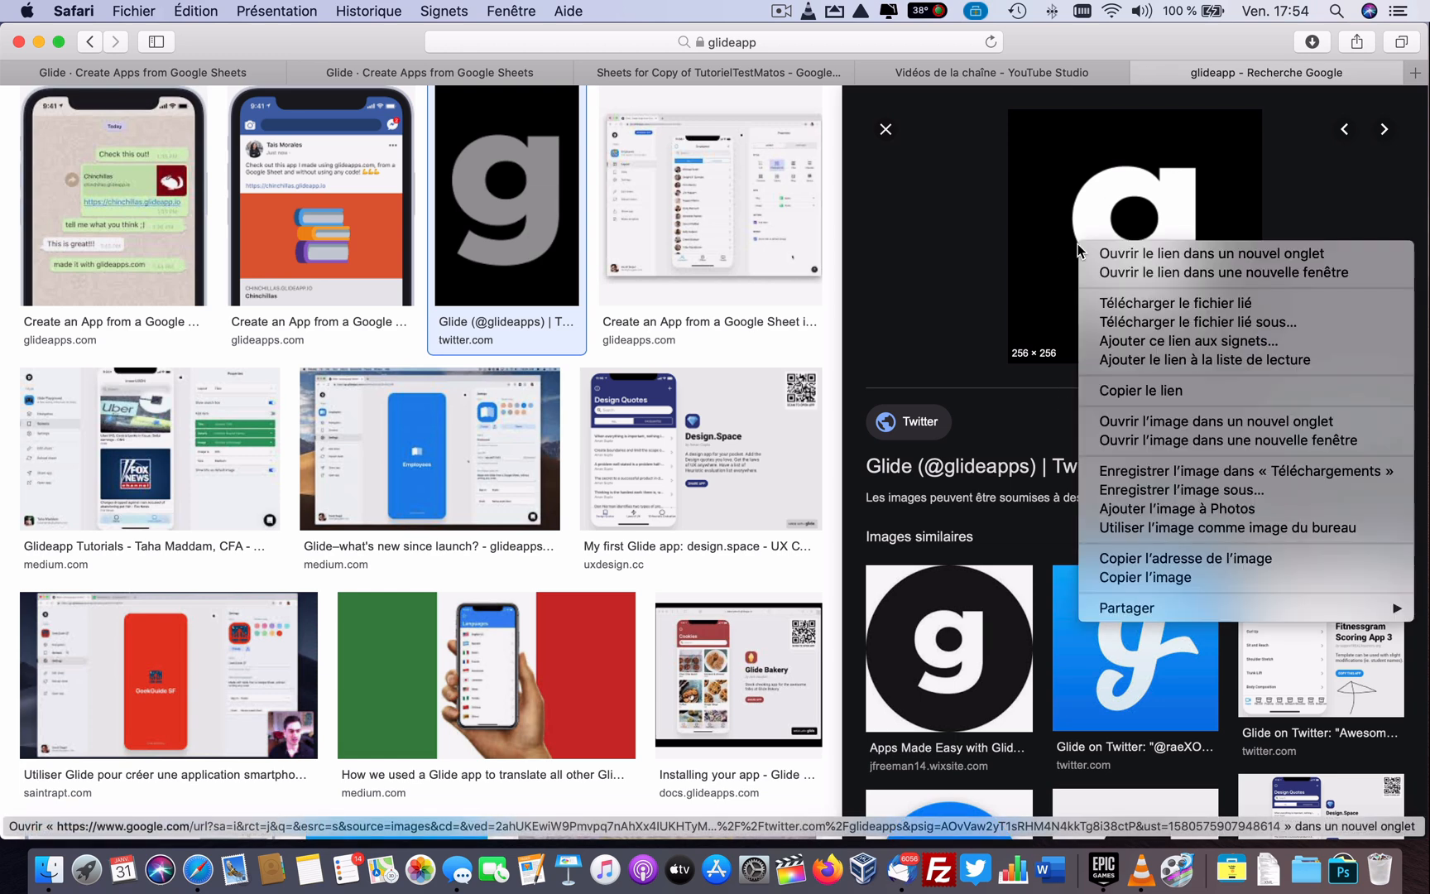
pyautogui.click(1202, 473)
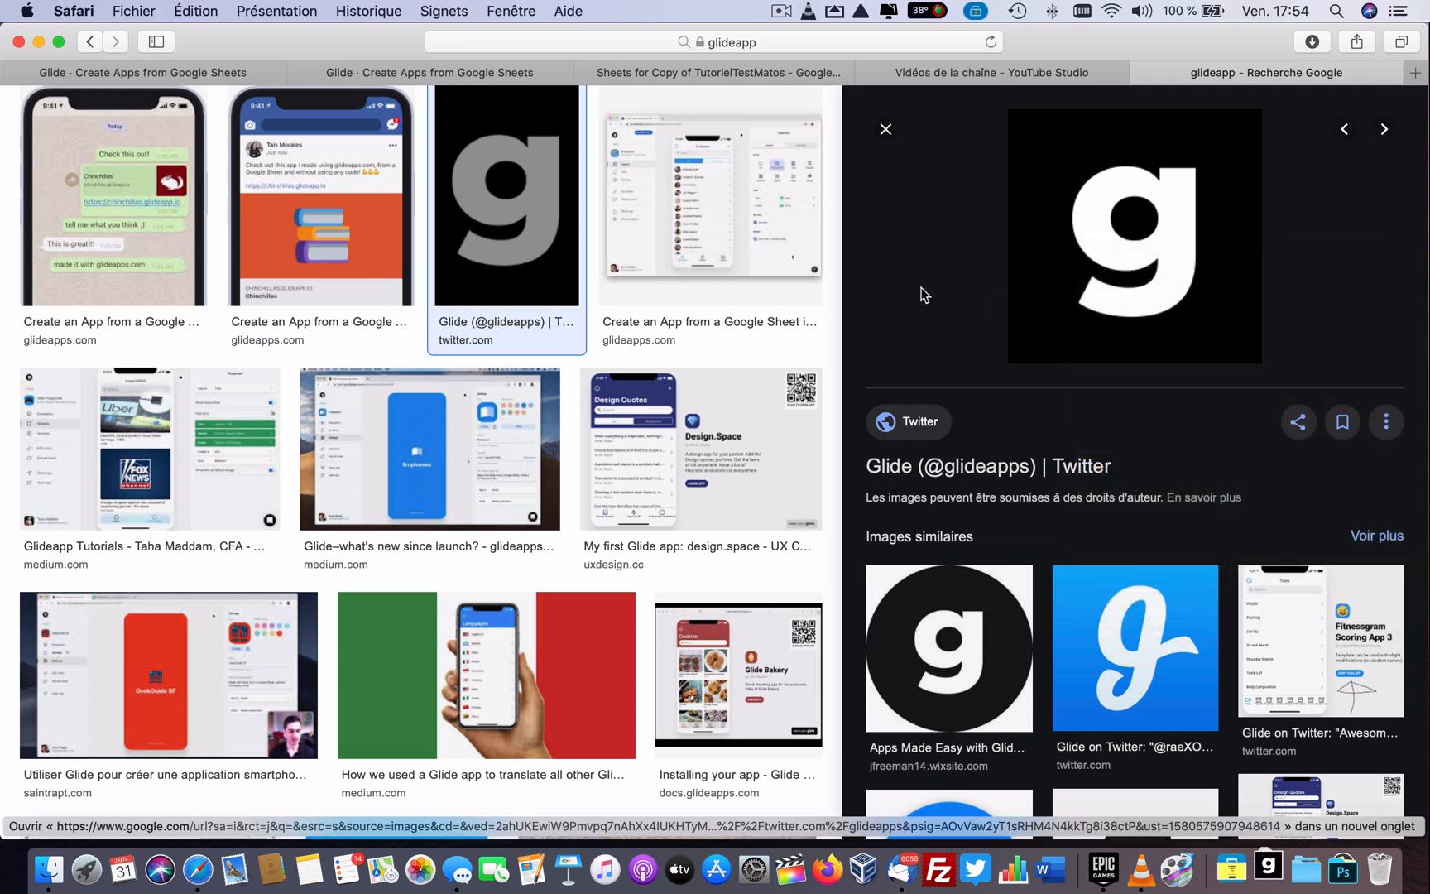
# Step: Back in the Glide editor, set the downloaded "g" logo as the image of the Glide Apps tile
pyautogui.click(512, 76)
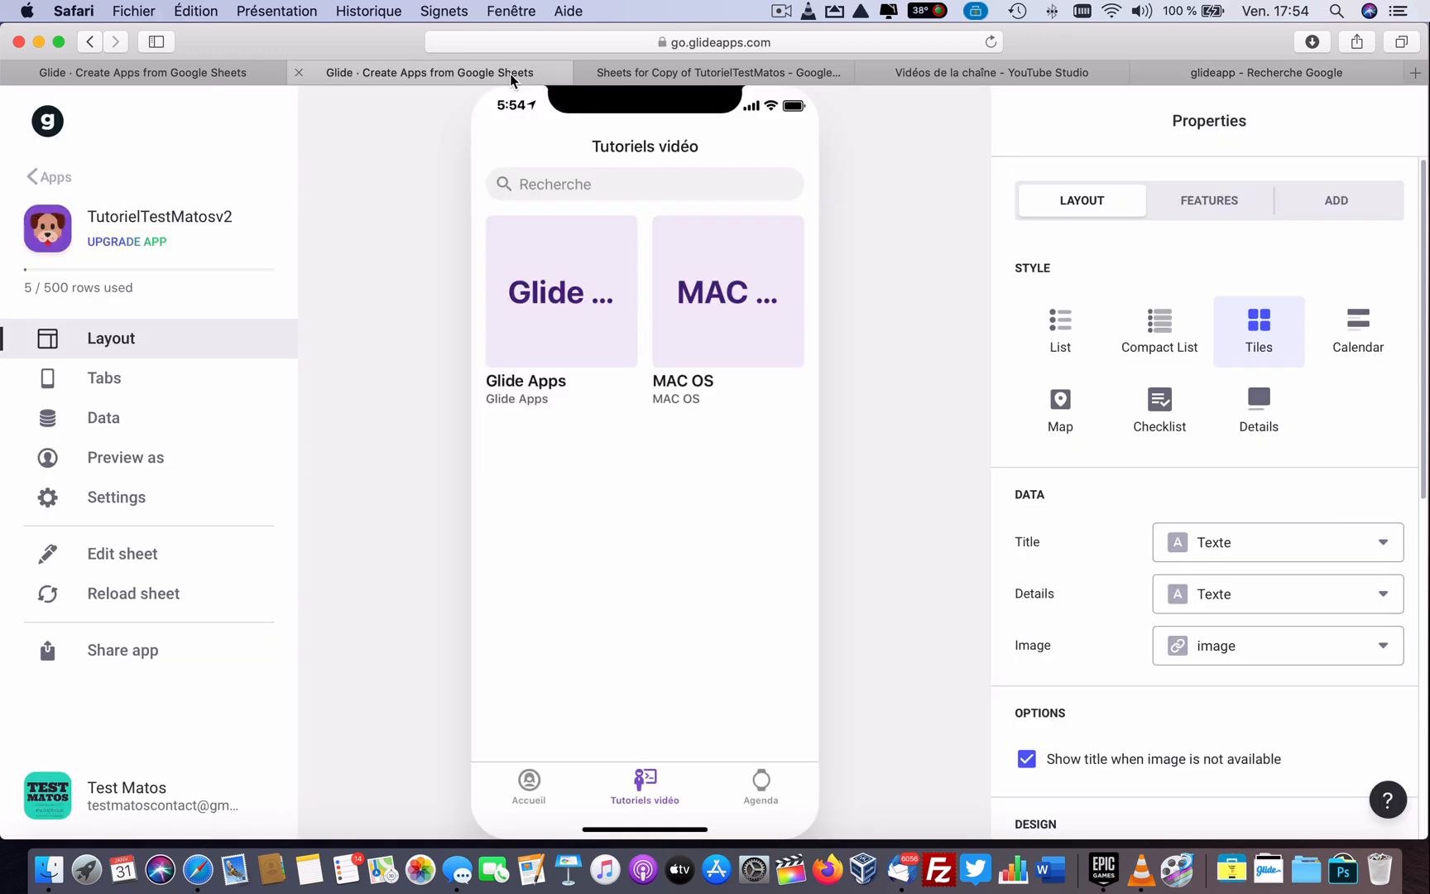
pyautogui.click(1268, 869)
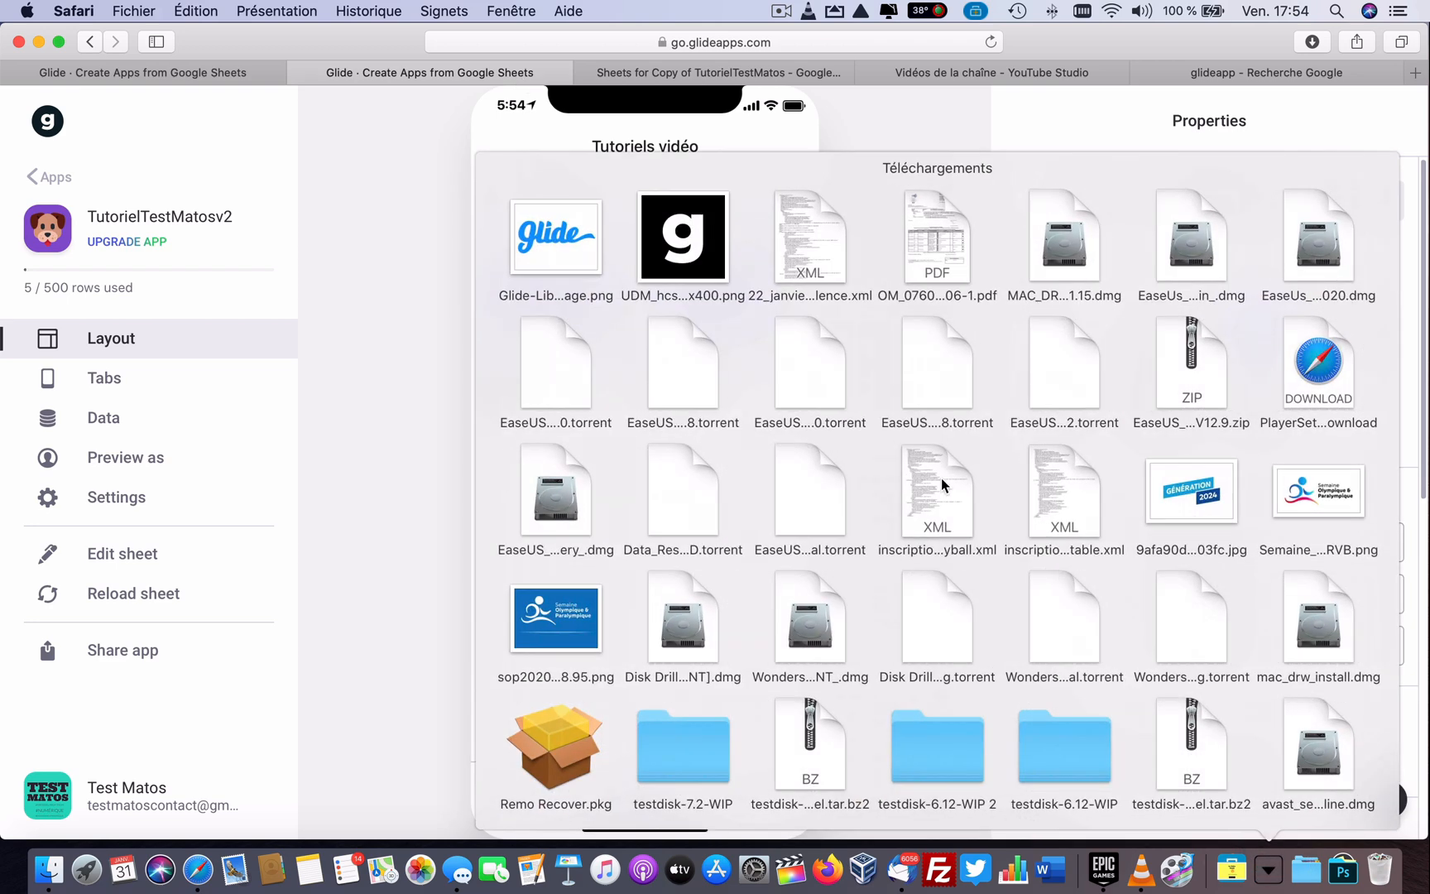
pyautogui.moveTo(700, 246); pyautogui.dragTo(590, 286)
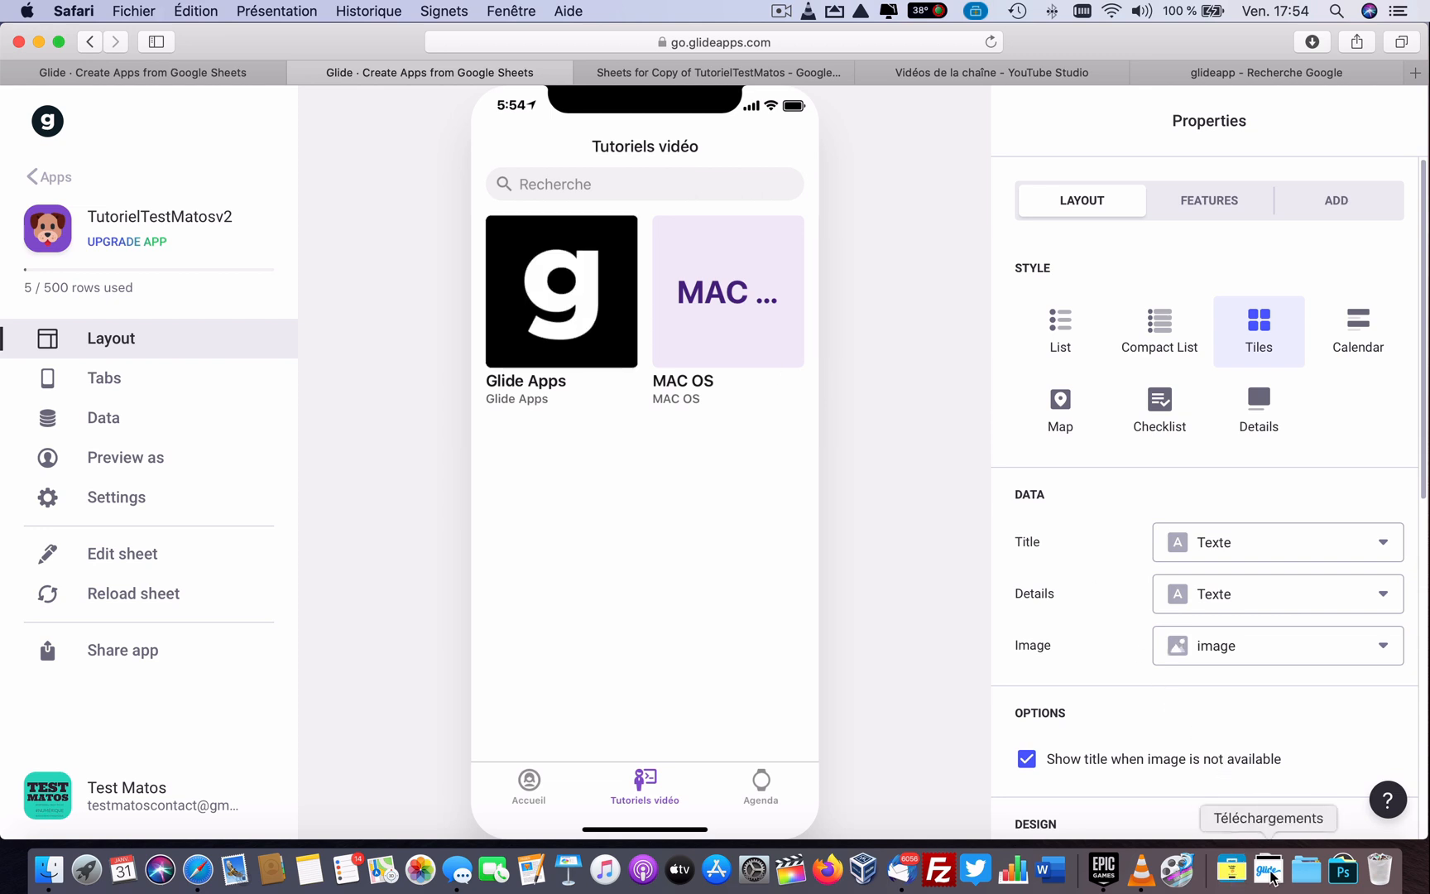
# Step: View the downloaded "g" logo file on its own and close it again
pyautogui.click(1264, 873)
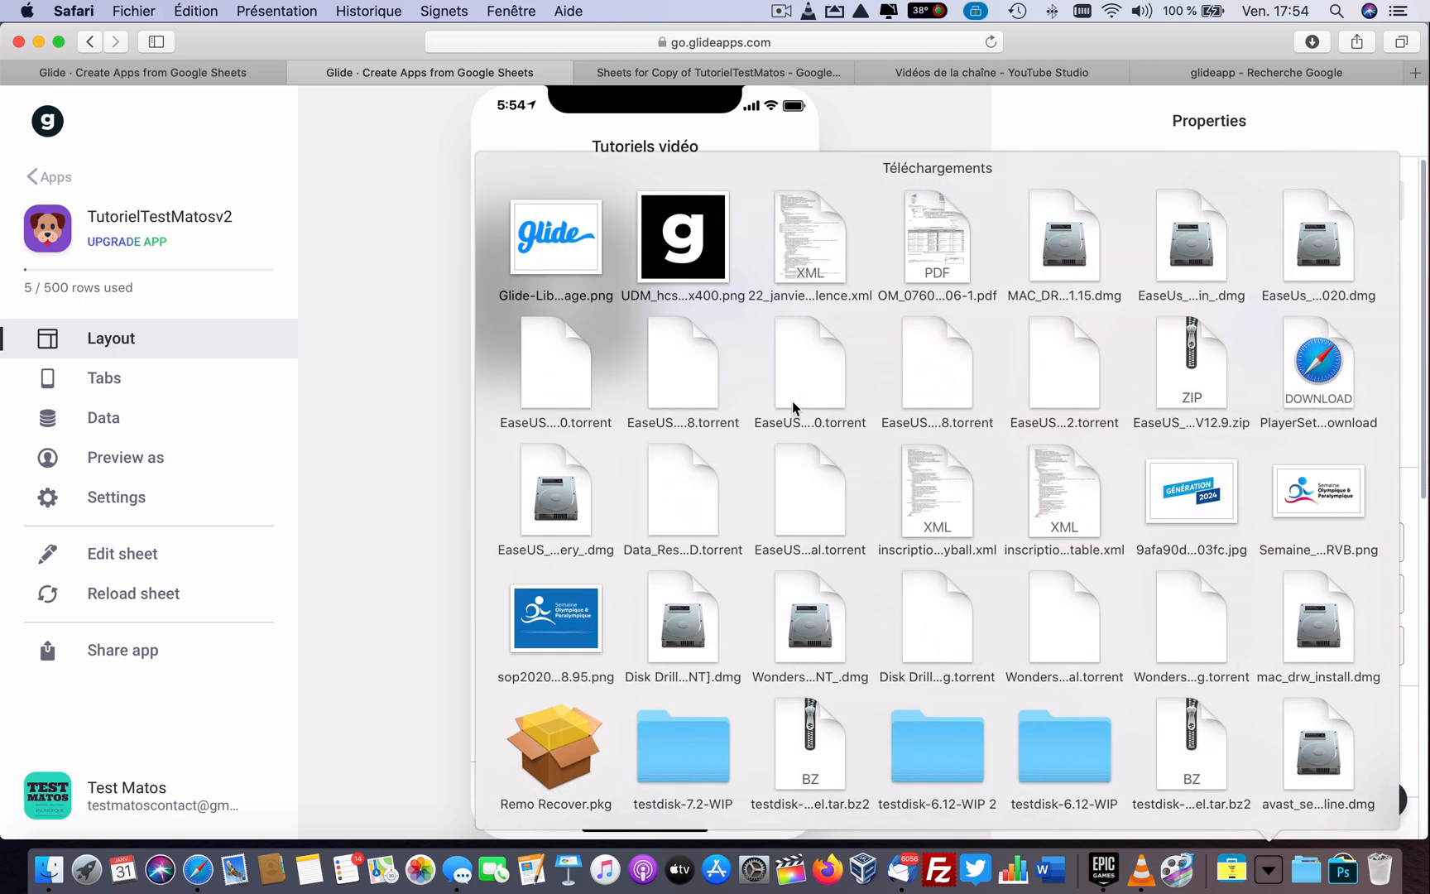
pyautogui.click(711, 263)
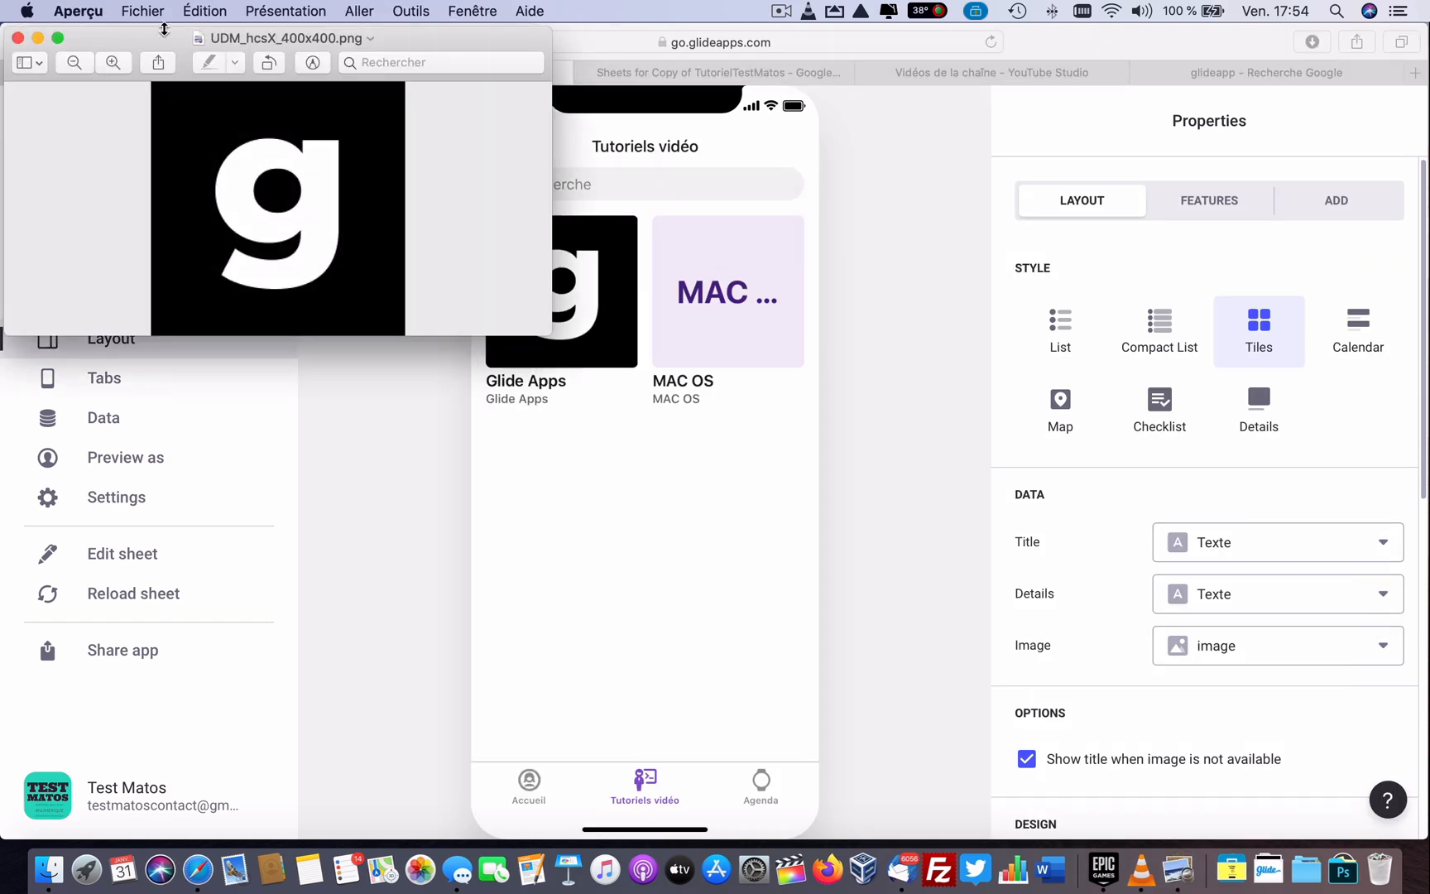
pyautogui.click(18, 38)
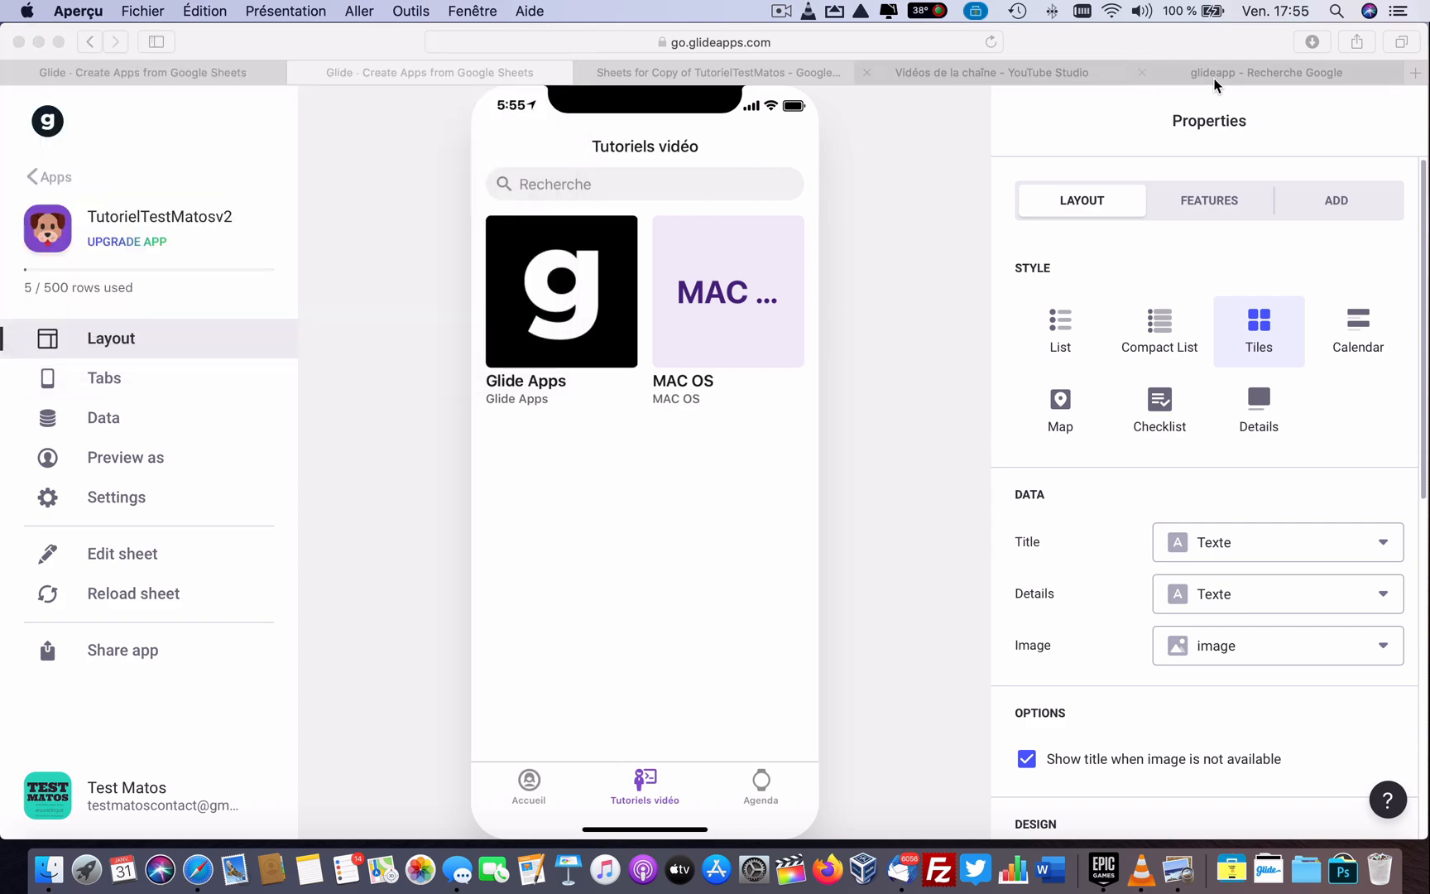
# Step: Search Google Images for "MAC OS catalina"
pyautogui.click(1192, 72)
pyautogui.scroll(-20, 502, 303)
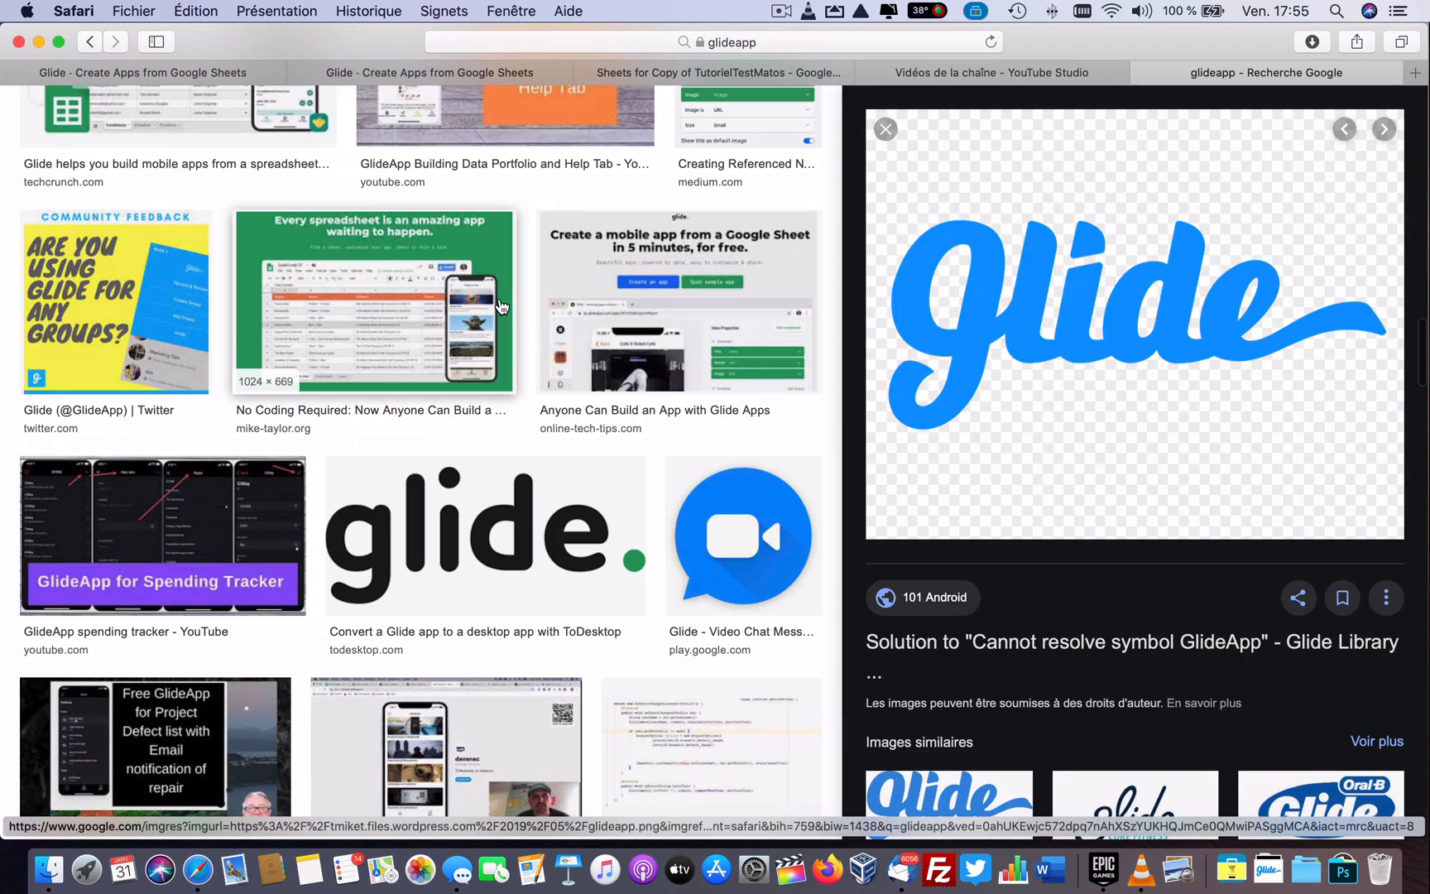
pyautogui.scroll(20, 500, 305)
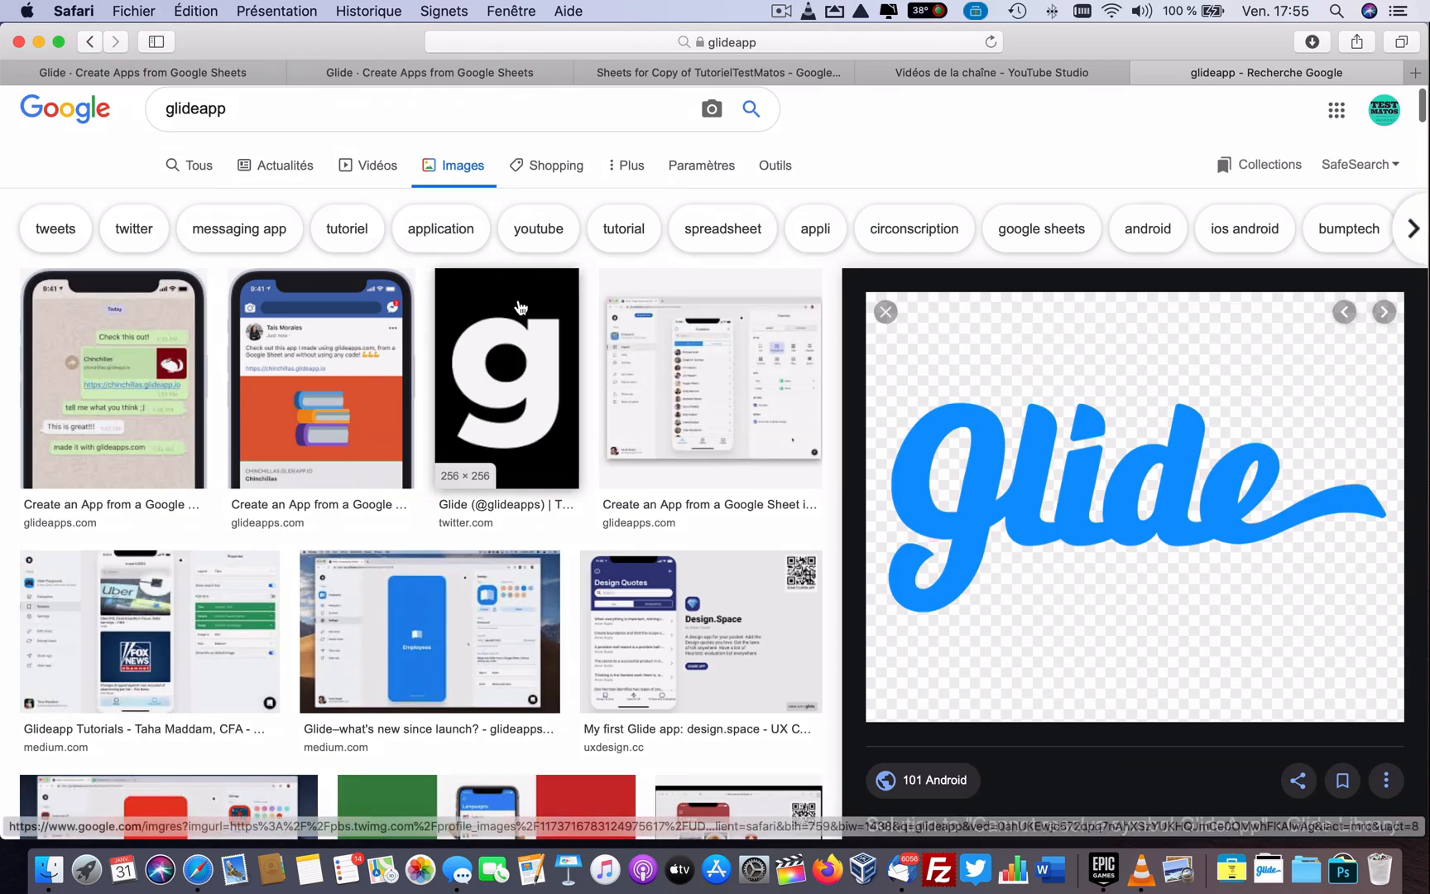
pyautogui.doubleClick(364, 128)
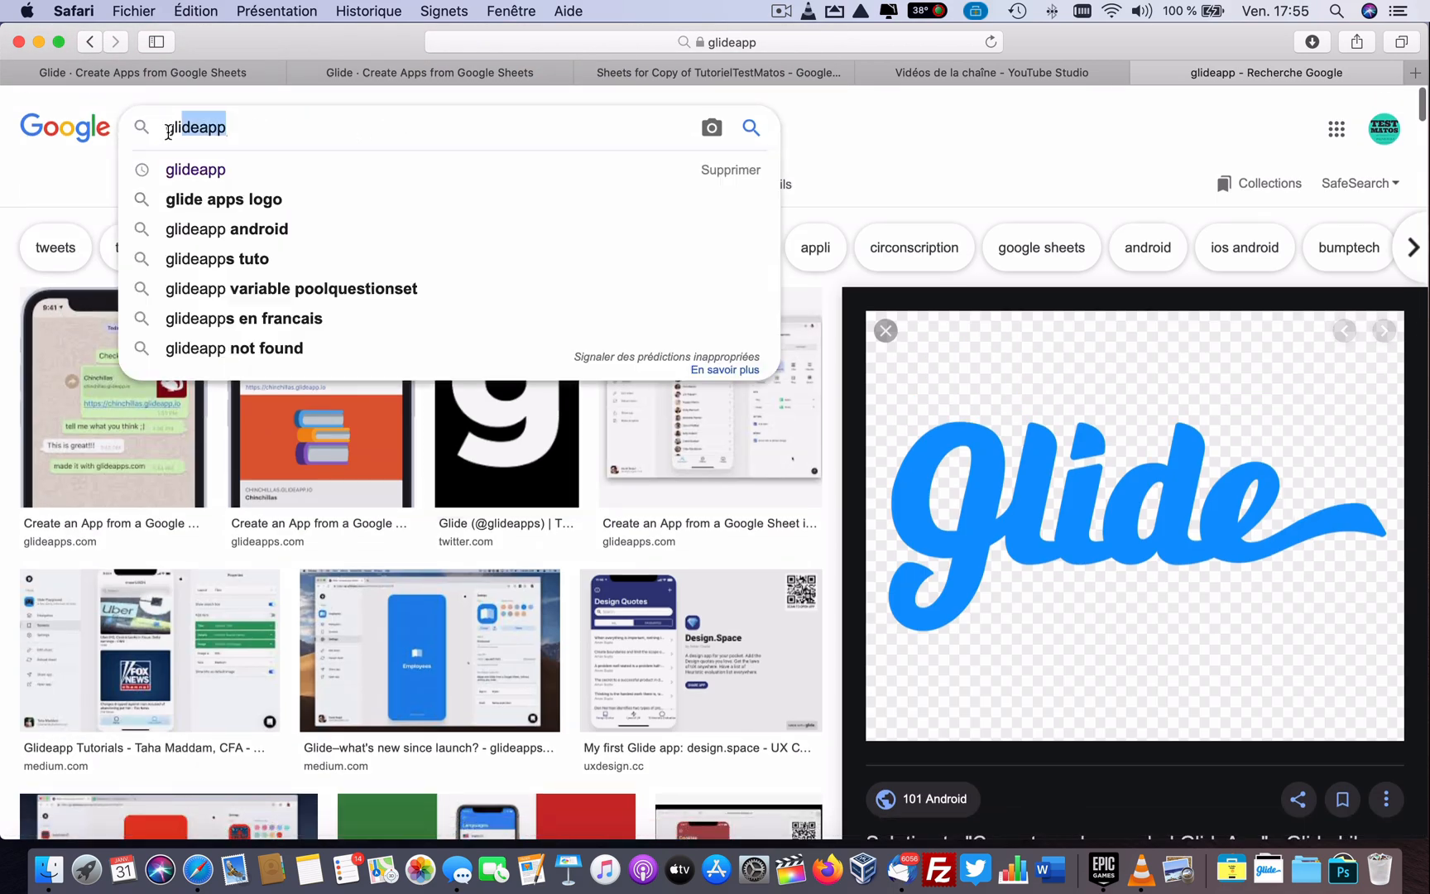
pyautogui.write('MAC OS catali')
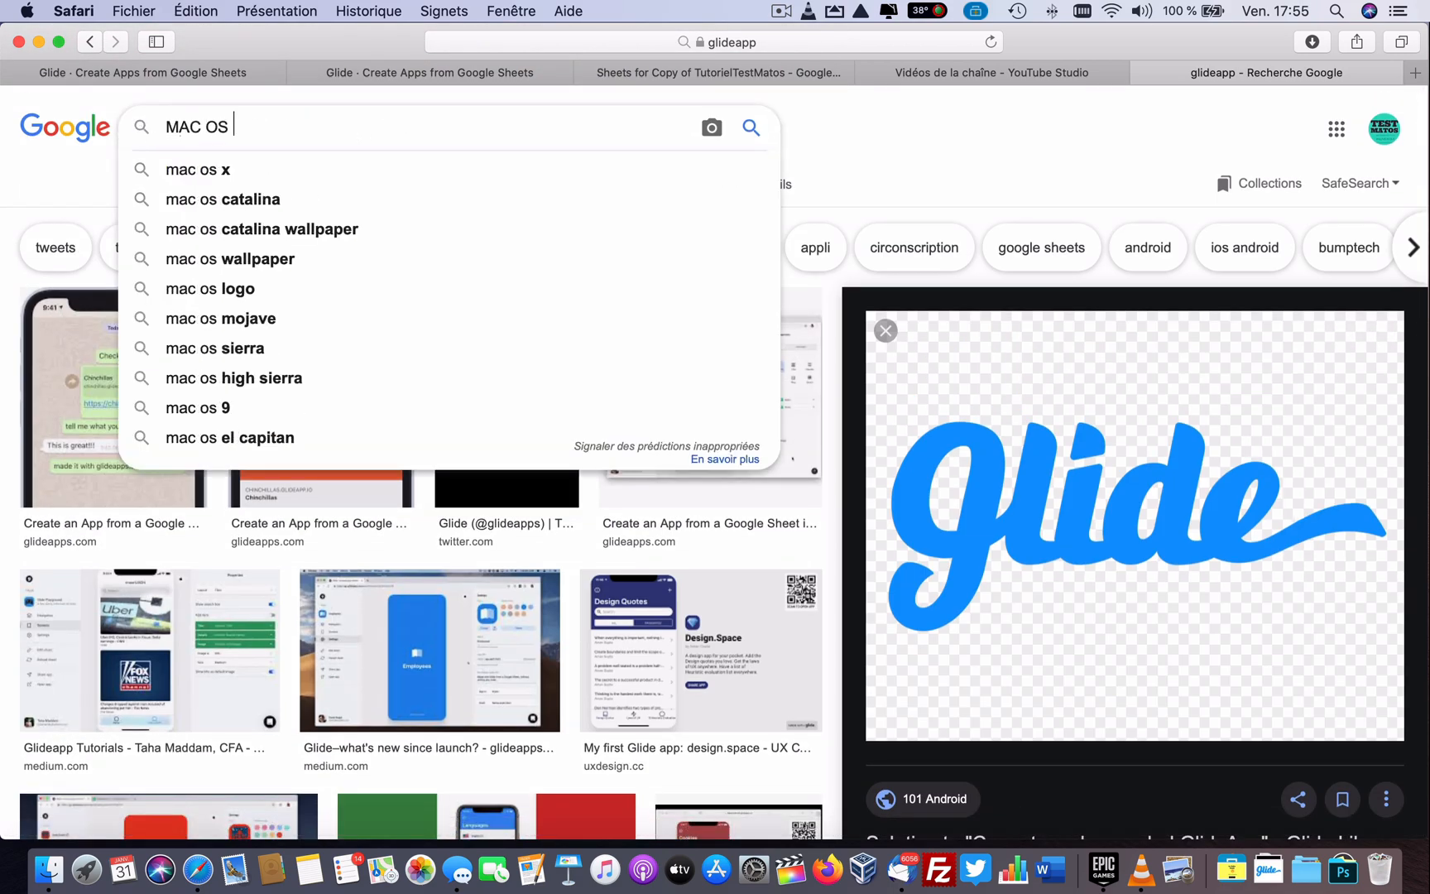
pyautogui.write('na')
pyautogui.press('Return')
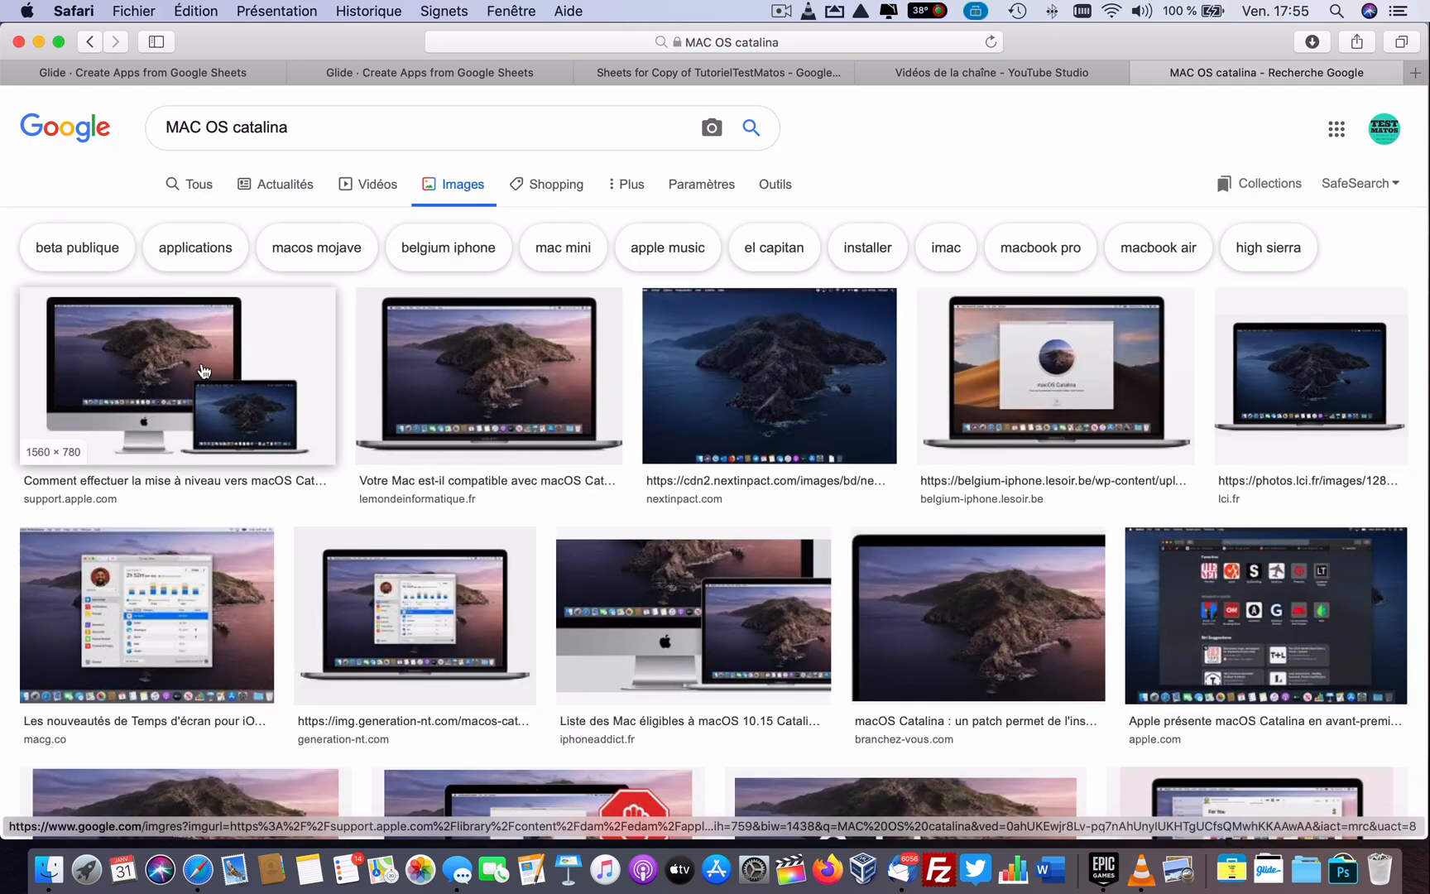
# Step: Open the Apple Support picture of the iMac and MacBook and save it to the Downloads folder
pyautogui.click(204, 371)
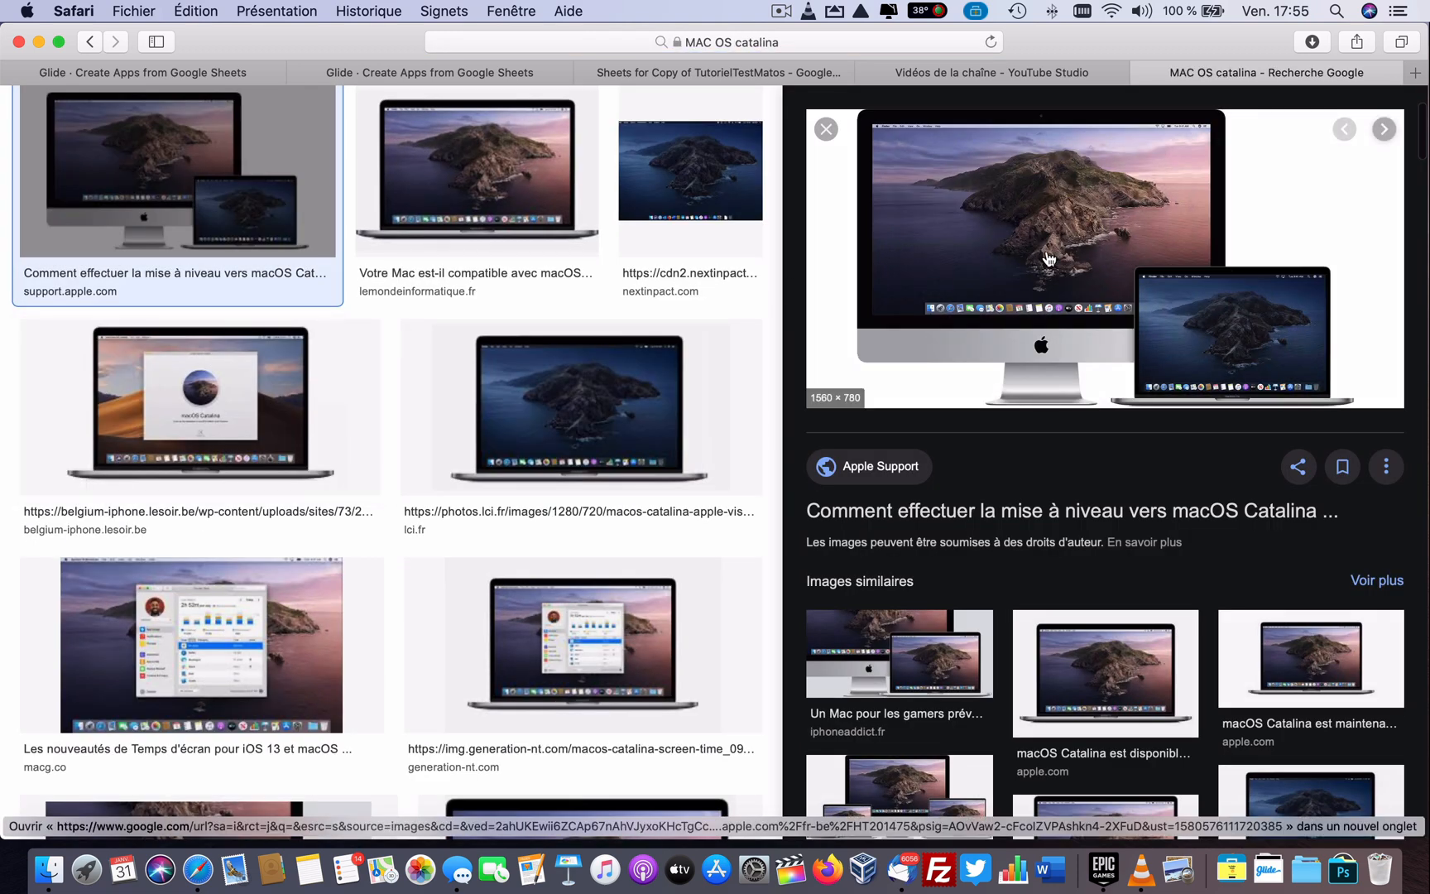
pyautogui.rightClick(1047, 257)
pyautogui.click(1160, 478)
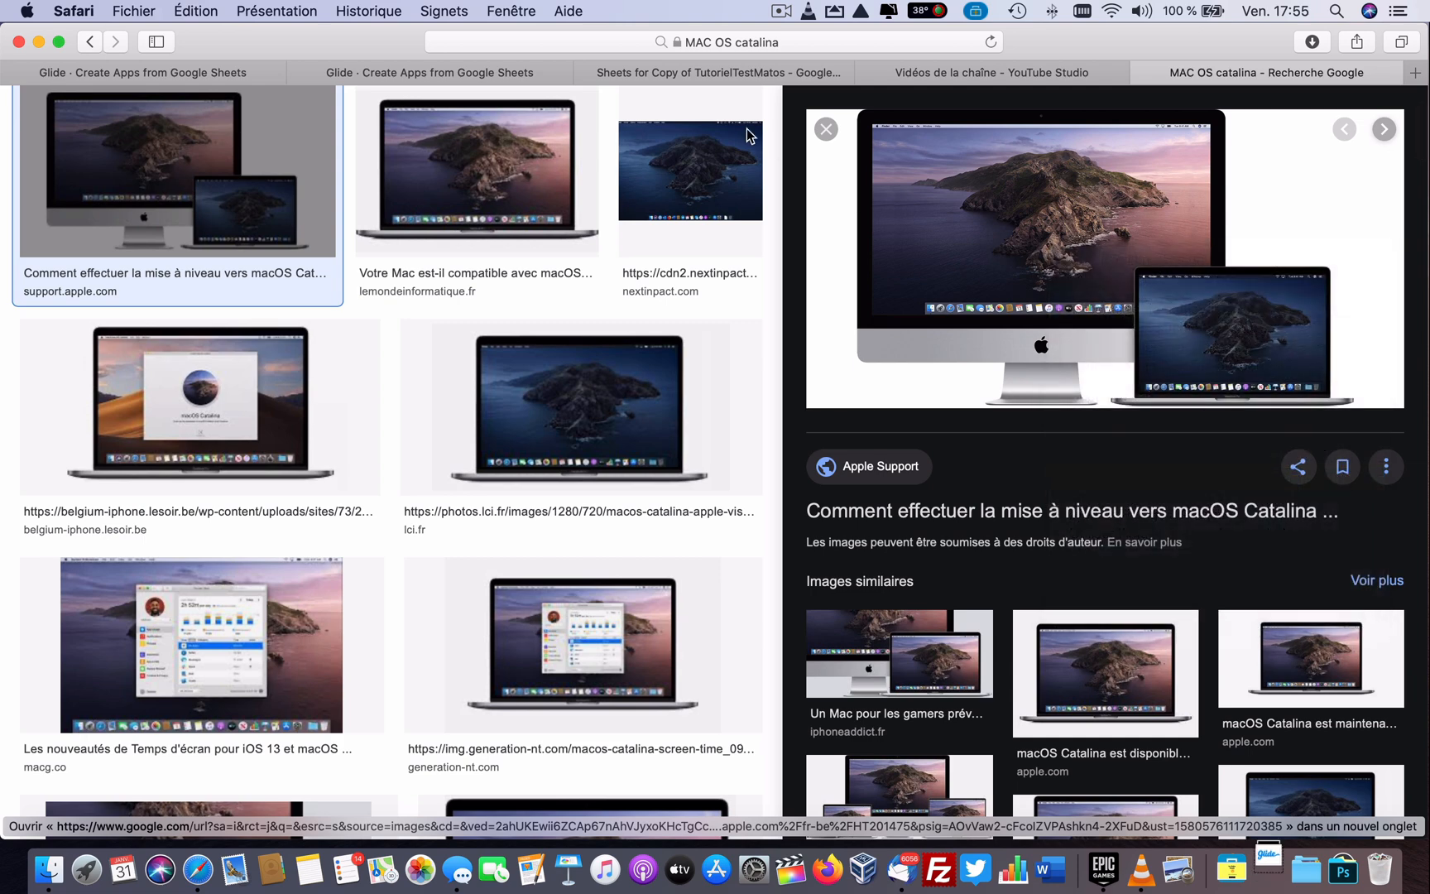
# Step: In the Glide editor, set the downloaded iMac and MacBook picture as the image of the MAC OS tile
pyautogui.click(485, 74)
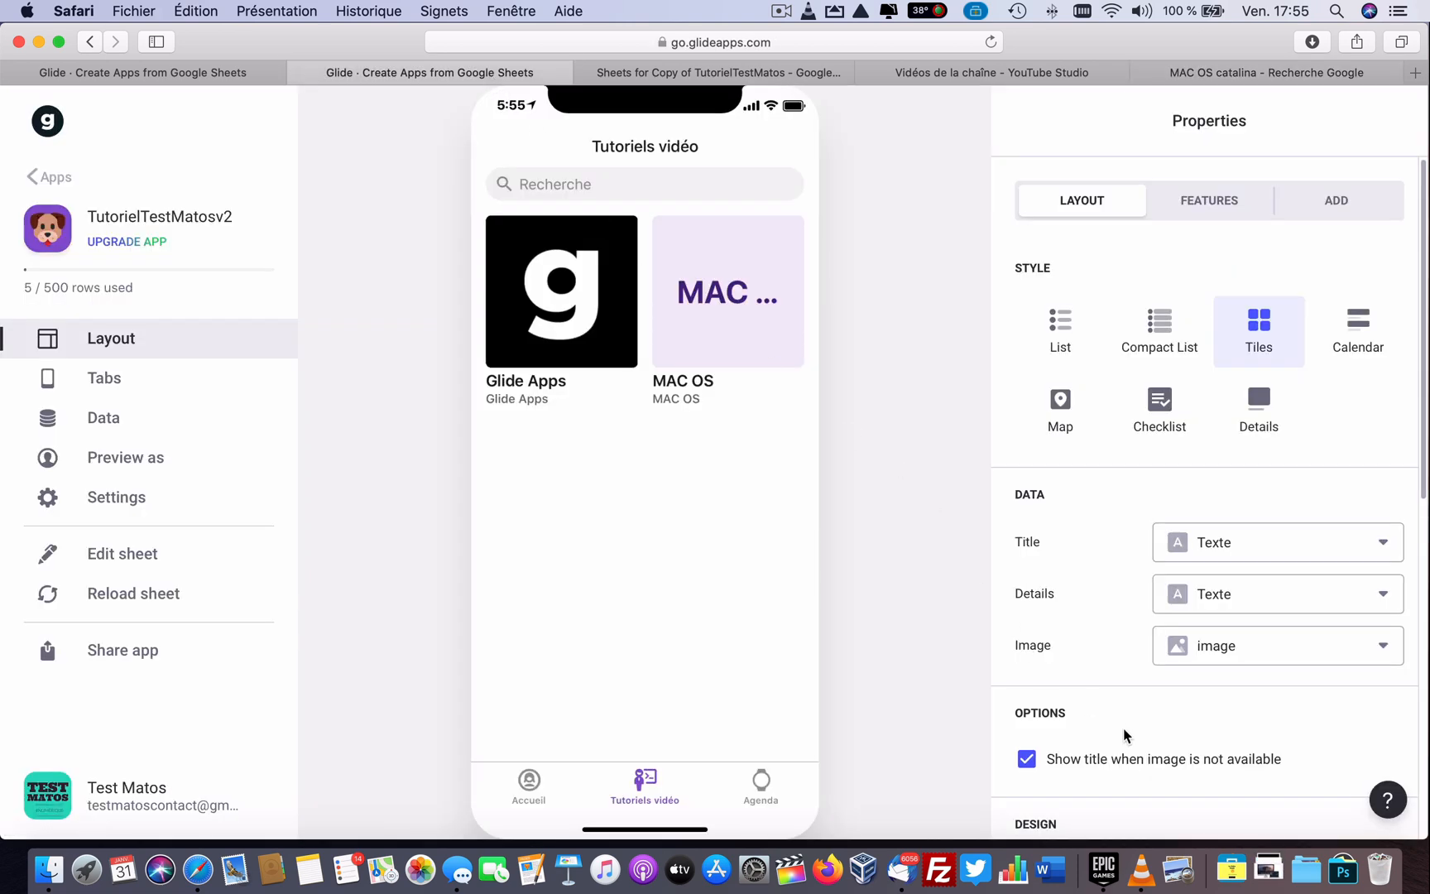
pyautogui.click(1268, 869)
pyautogui.moveTo(558, 323); pyautogui.dragTo(716, 291)
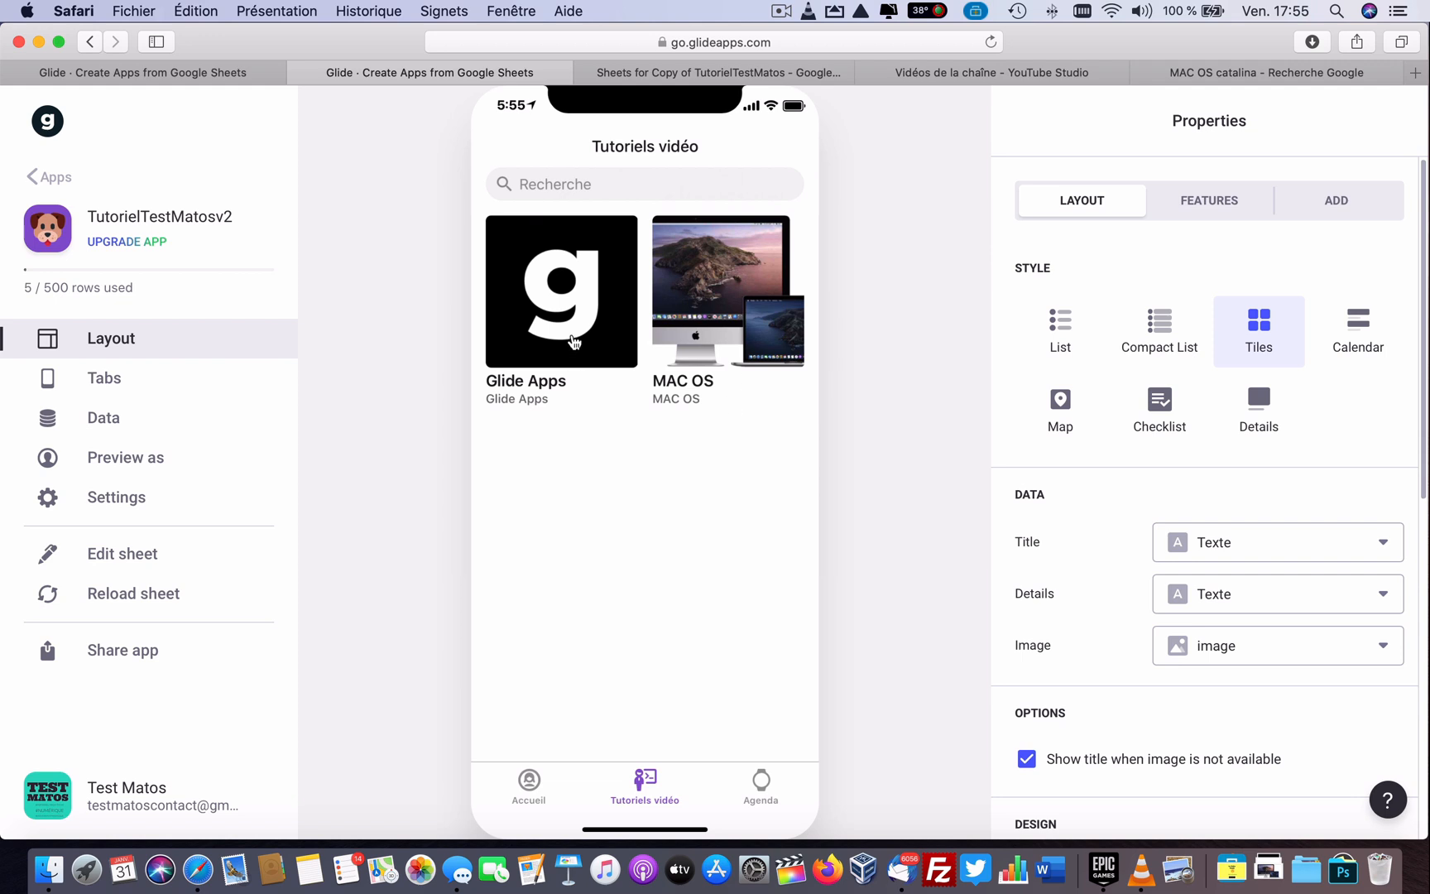
# Step: Open the Glide Apps tile's detail page and remove every component except the Title
pyautogui.click(573, 341)
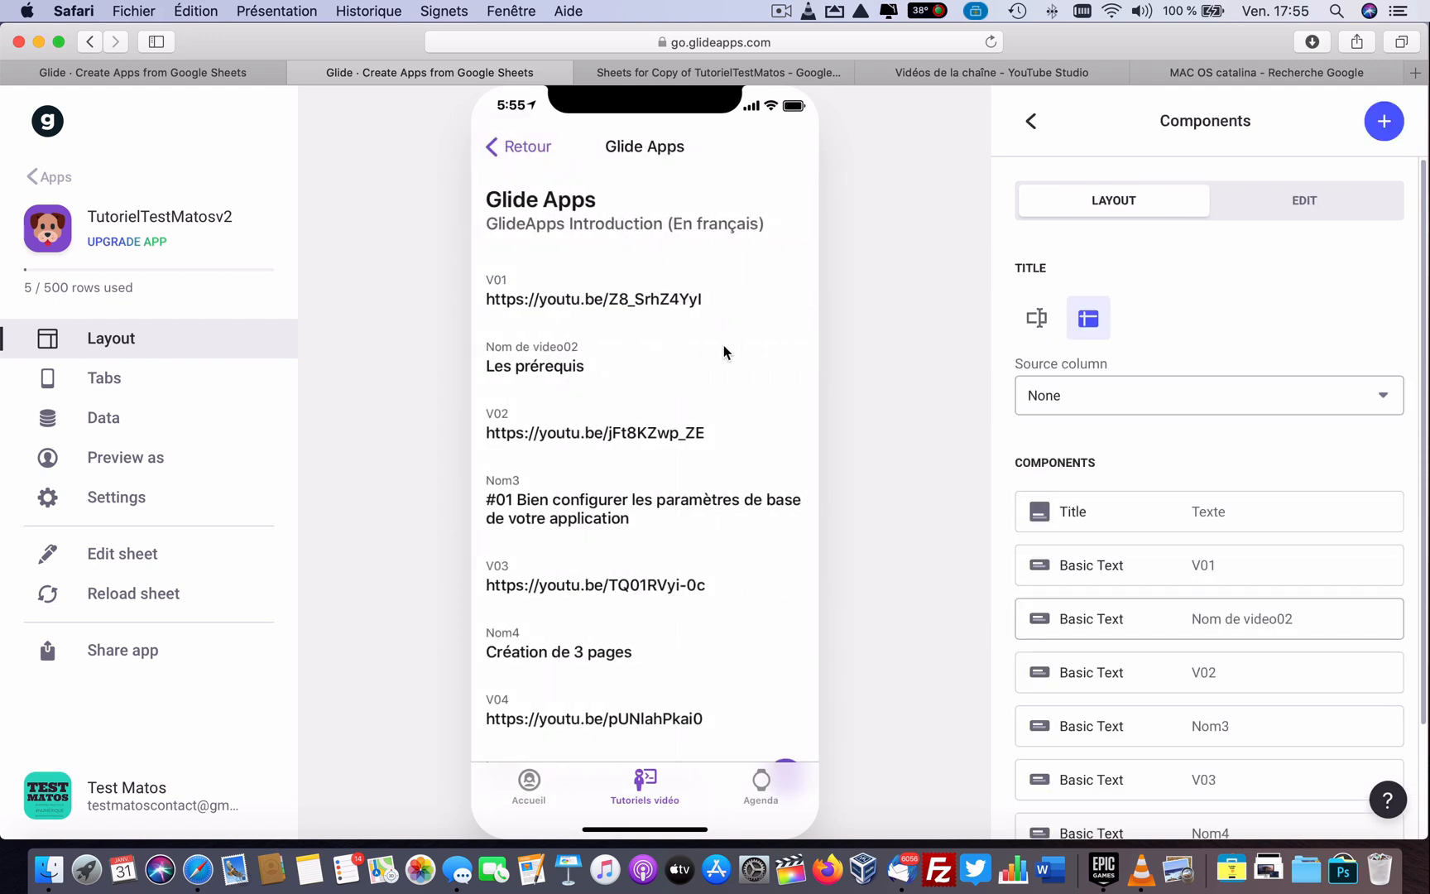
pyautogui.scroll(-2, 638, 489)
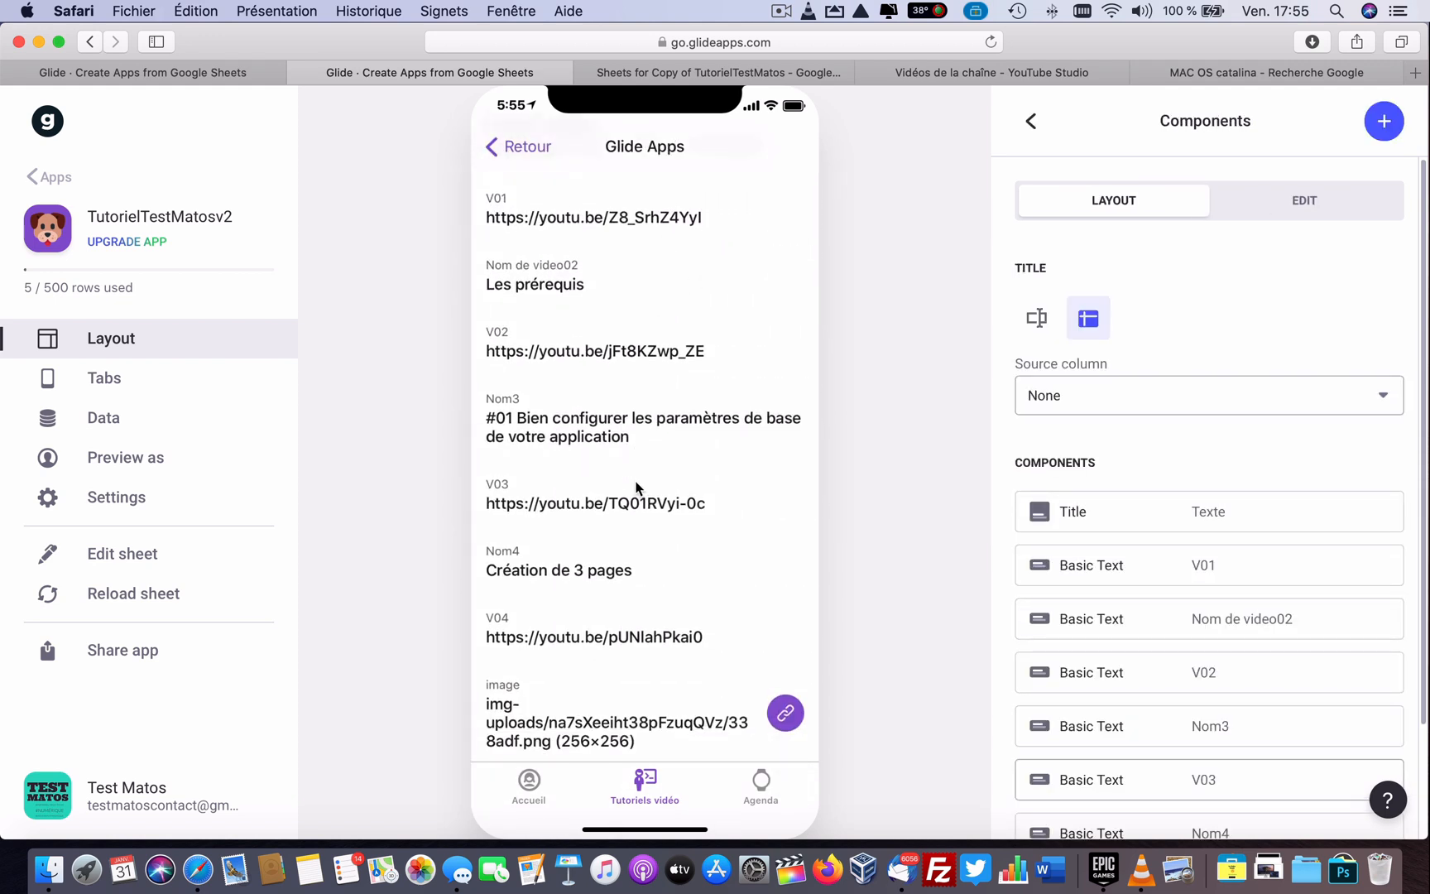
pyautogui.scroll(2, 637, 489)
pyautogui.scroll(-2, 638, 488)
pyautogui.scroll(2, 638, 488)
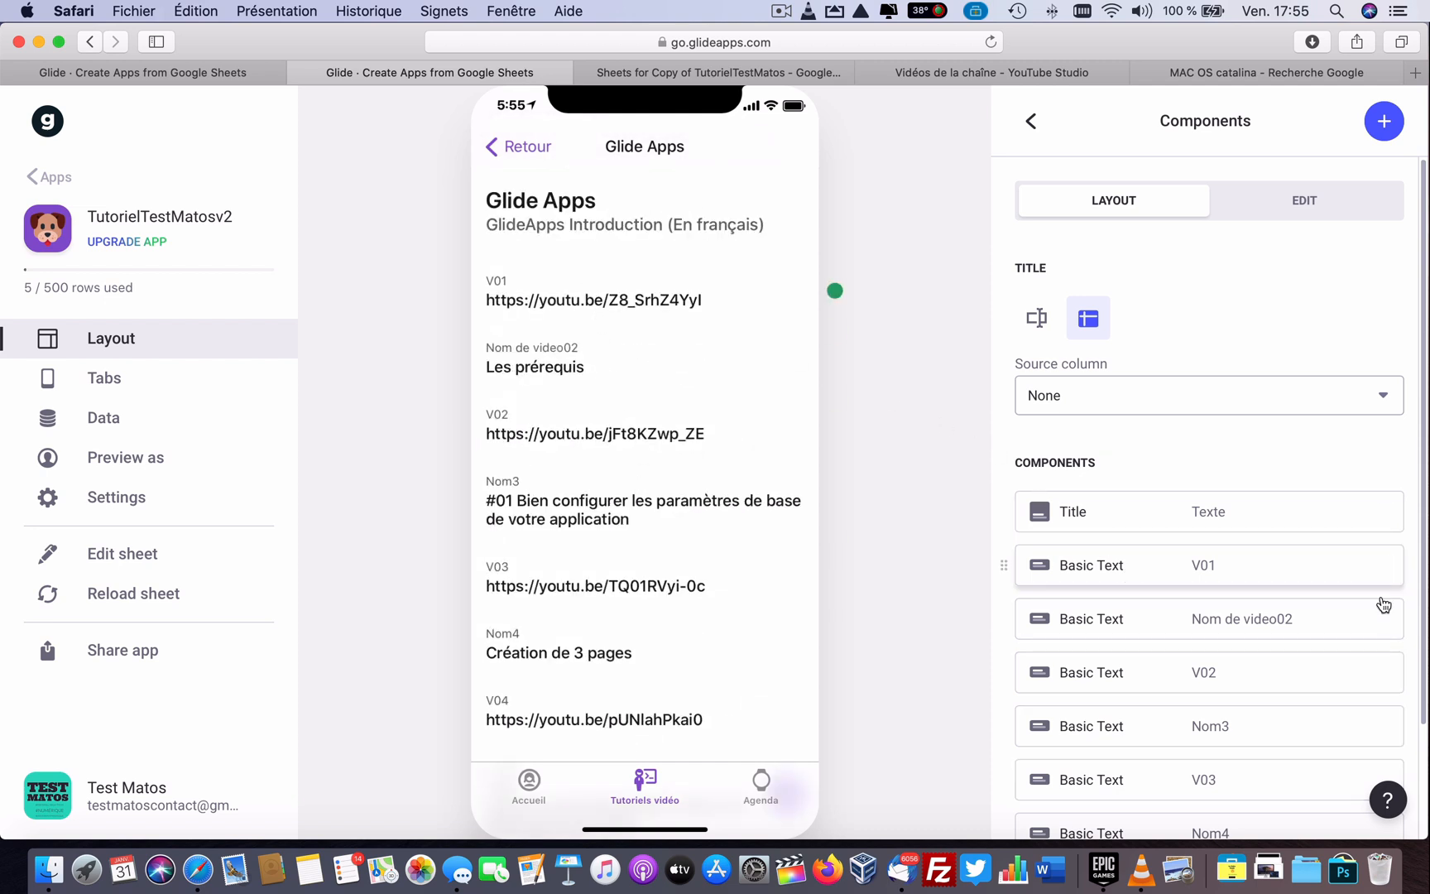
pyautogui.click(1384, 566)
pyautogui.click(1384, 567)
pyautogui.click(1384, 566)
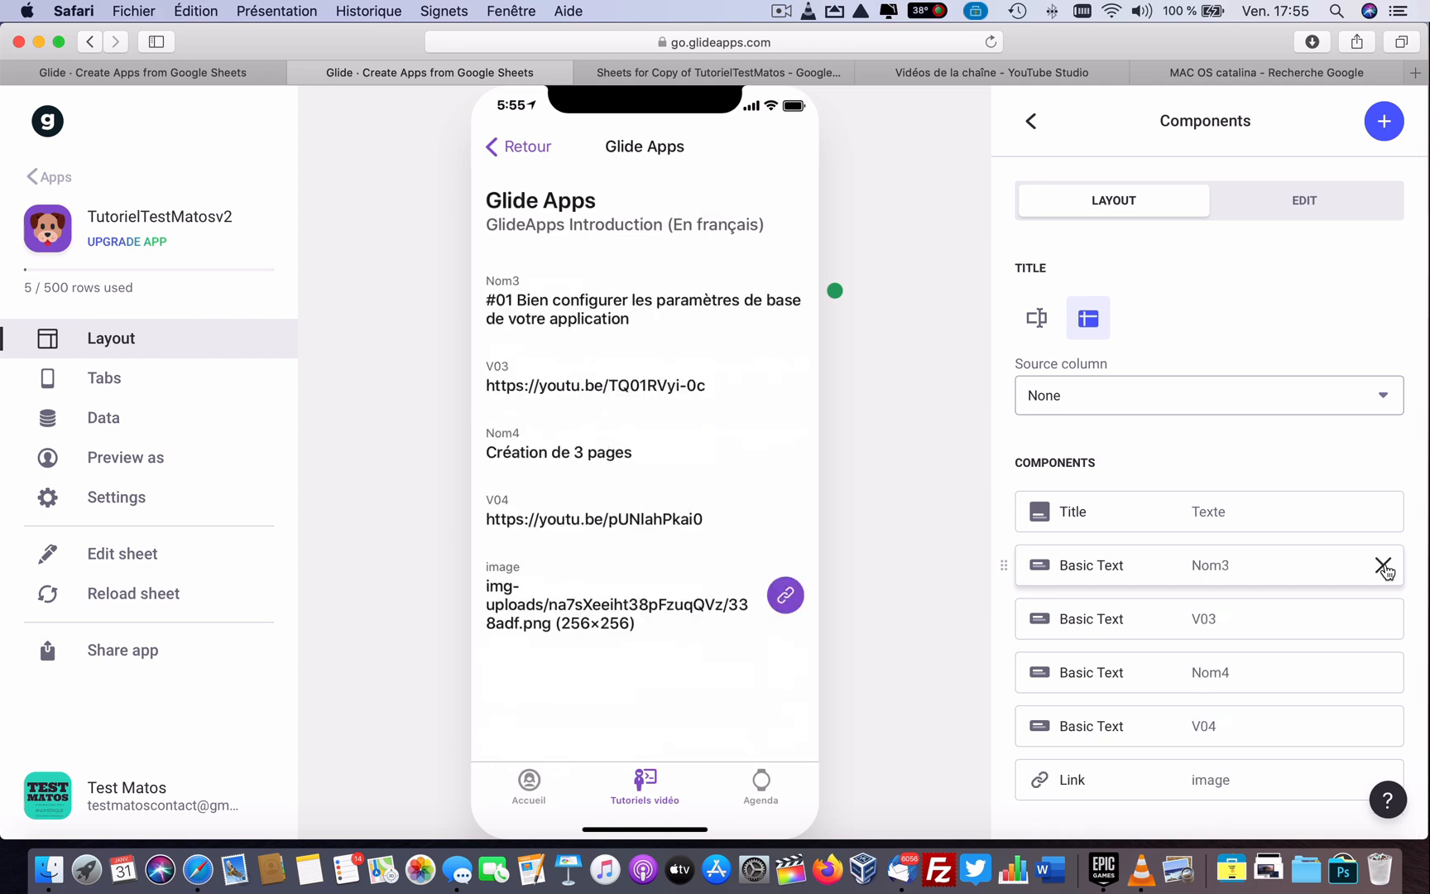
pyautogui.click(1384, 566)
pyautogui.click(1383, 567)
pyautogui.click(1384, 566)
pyautogui.click(1384, 567)
pyautogui.click(1384, 566)
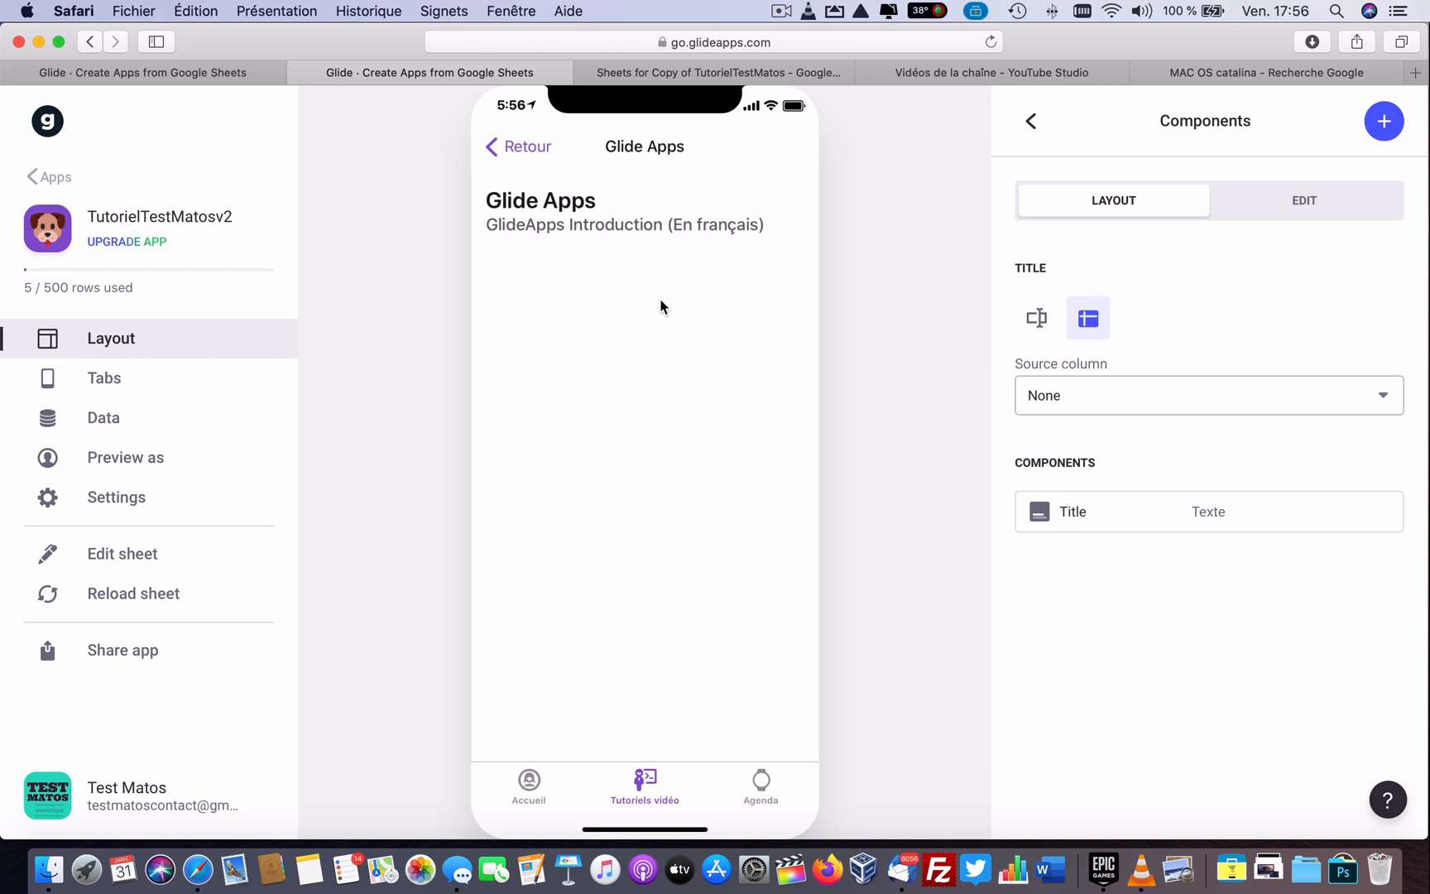
# Step: Add a Basic Text component showing the Nom de la video01 column, with an empty label and the action set to None
pyautogui.click(1382, 132)
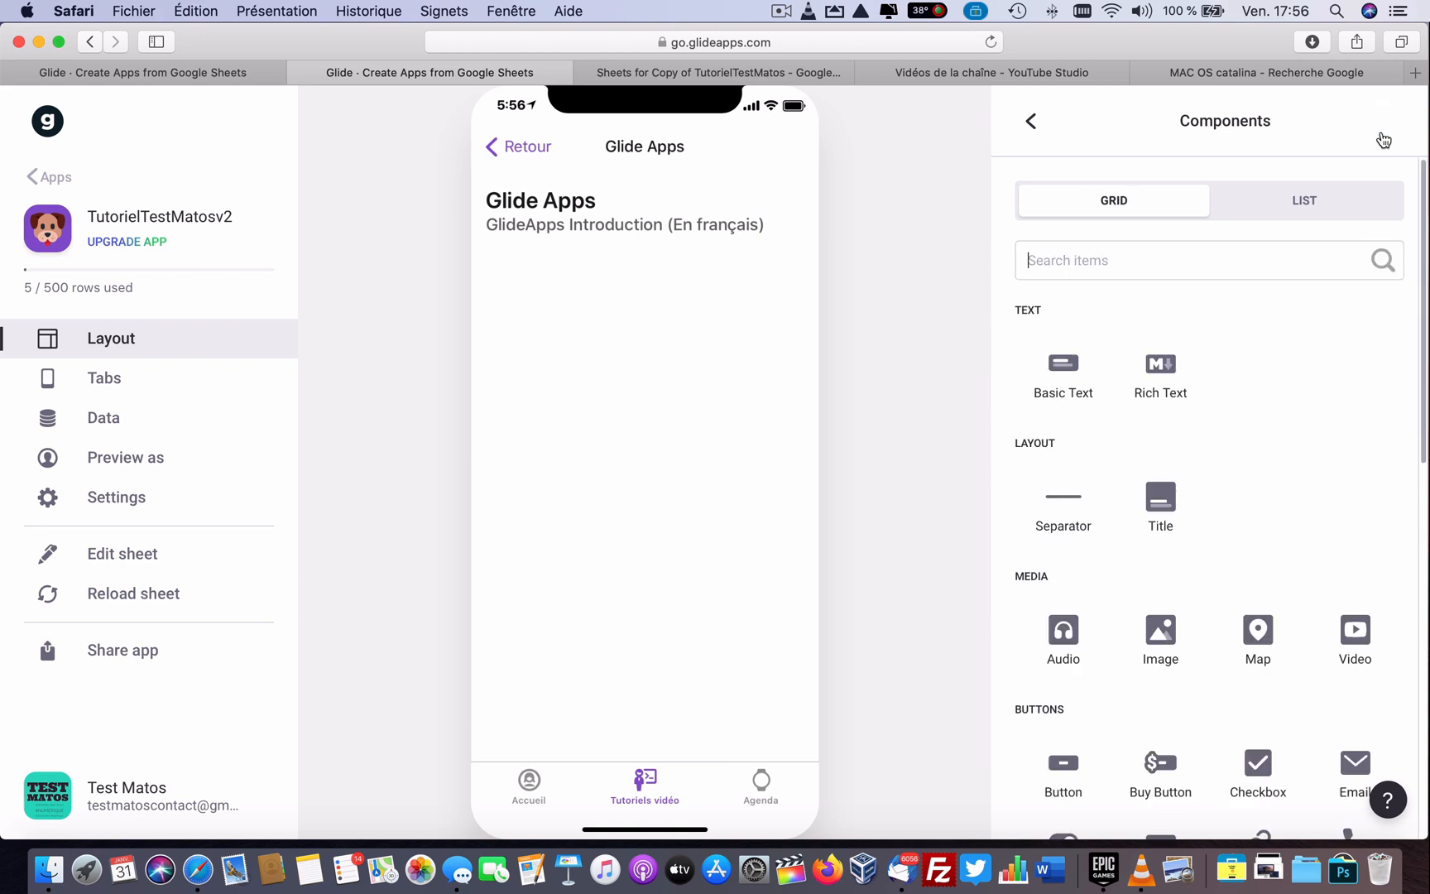
pyautogui.click(1076, 373)
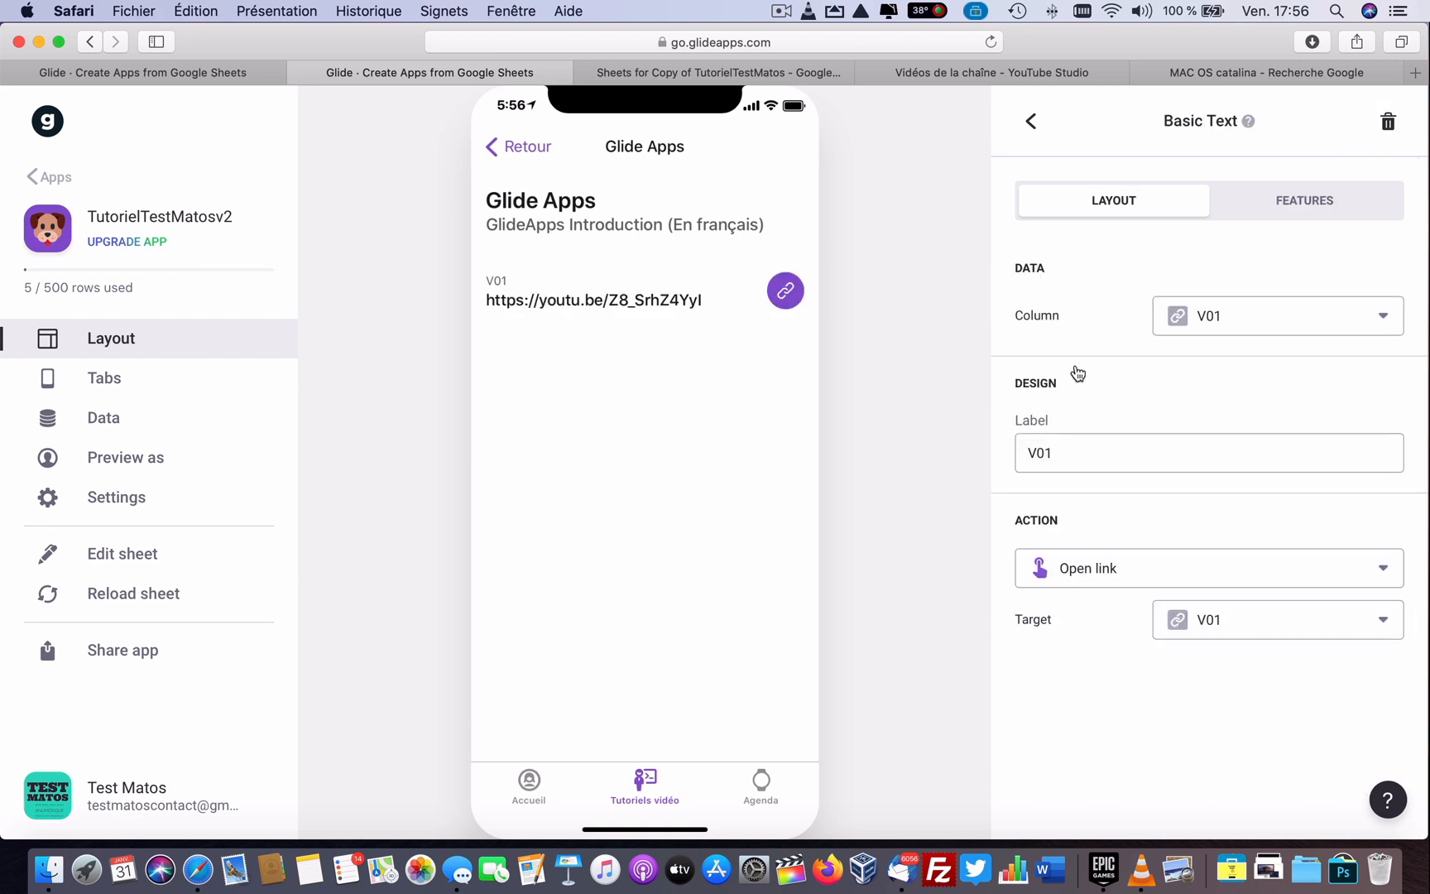
pyautogui.doubleClick(1051, 451)
pyautogui.press('BackSpace')
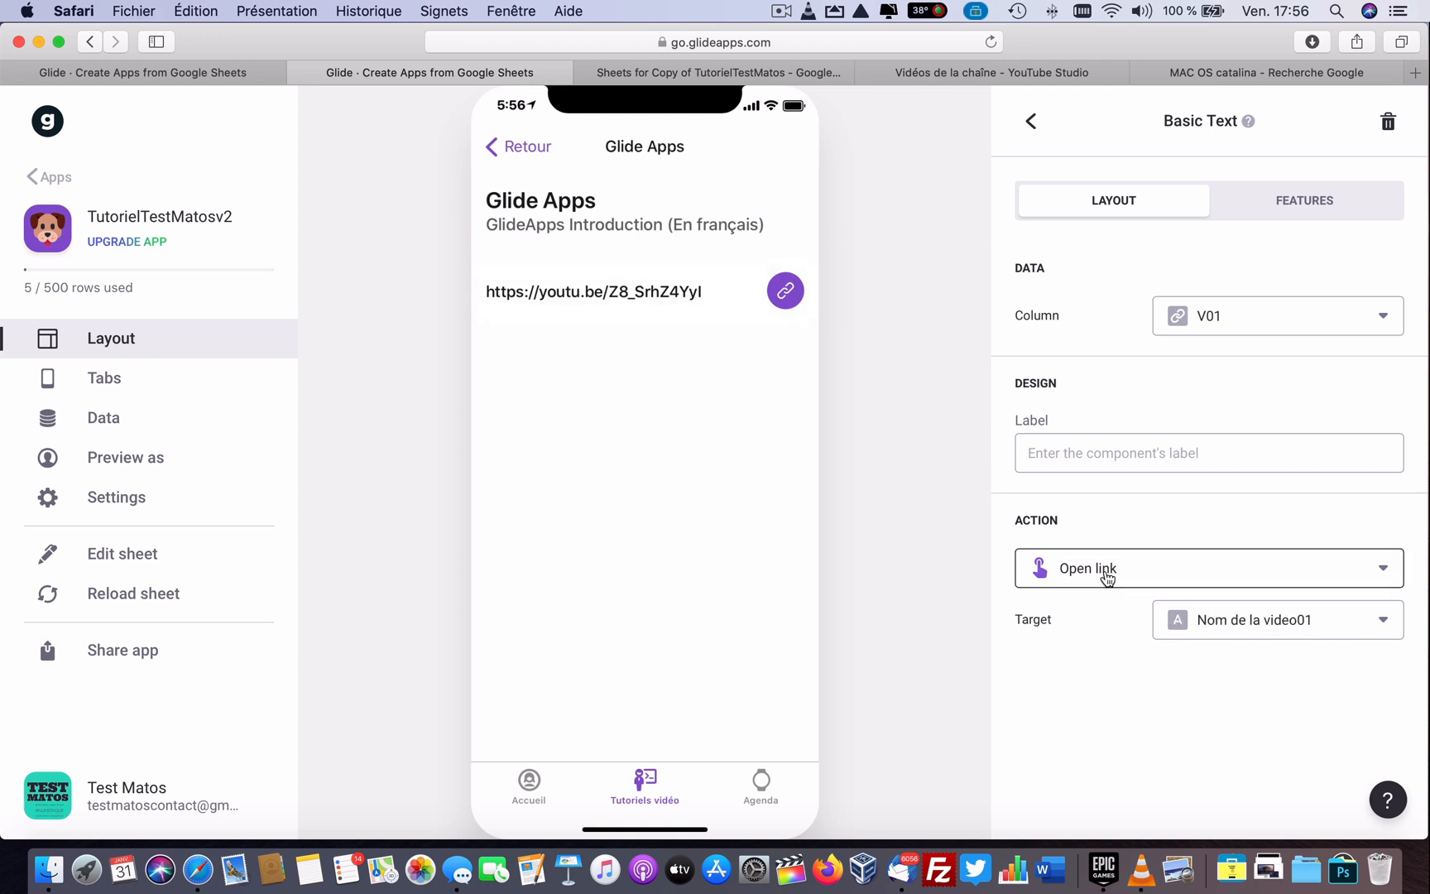
pyautogui.click(1106, 577)
pyautogui.click(1117, 198)
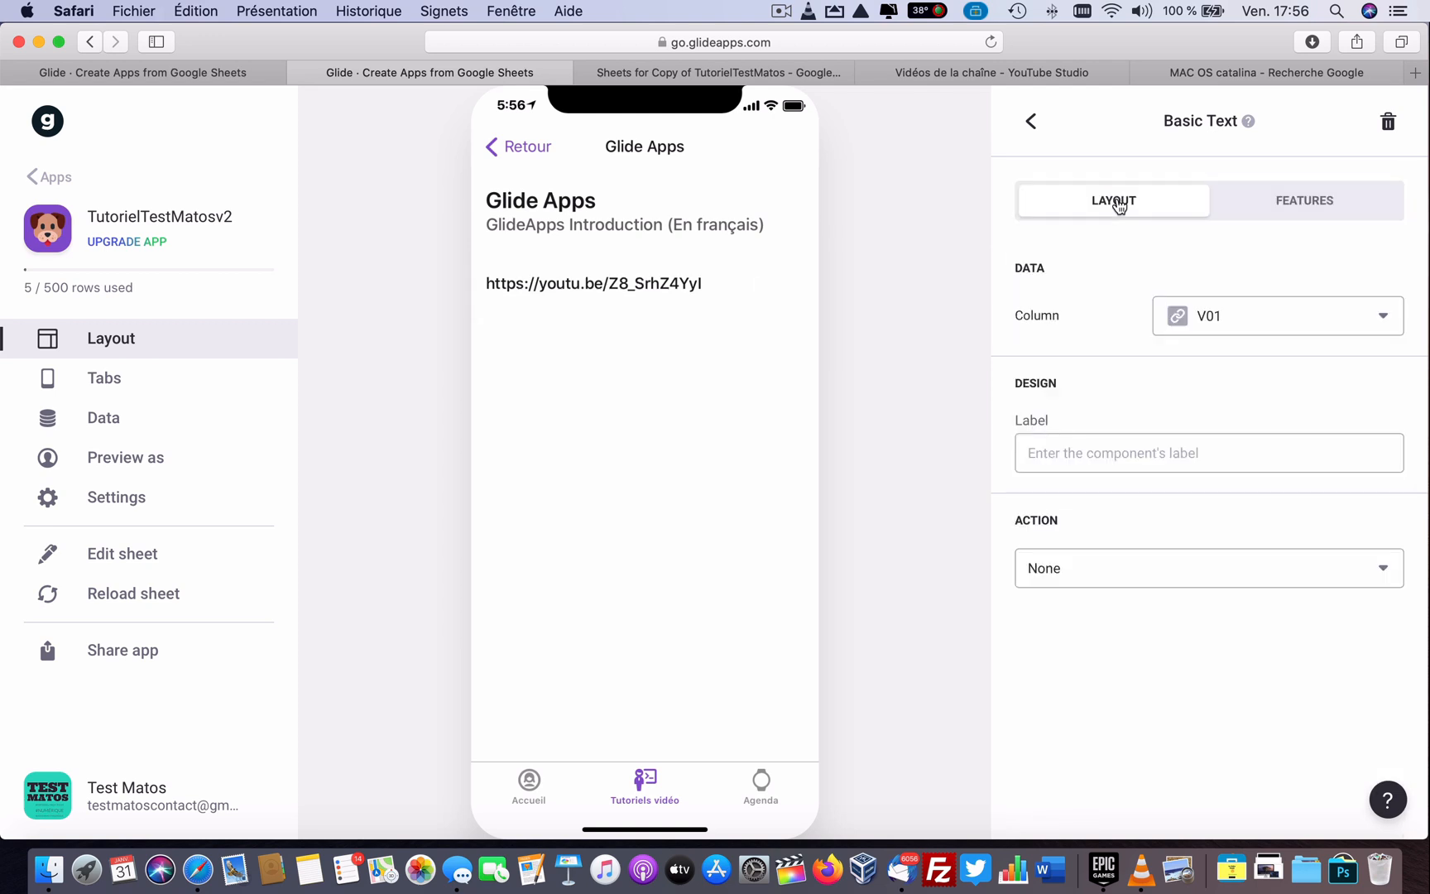
pyautogui.click(1279, 323)
pyautogui.click(1251, 476)
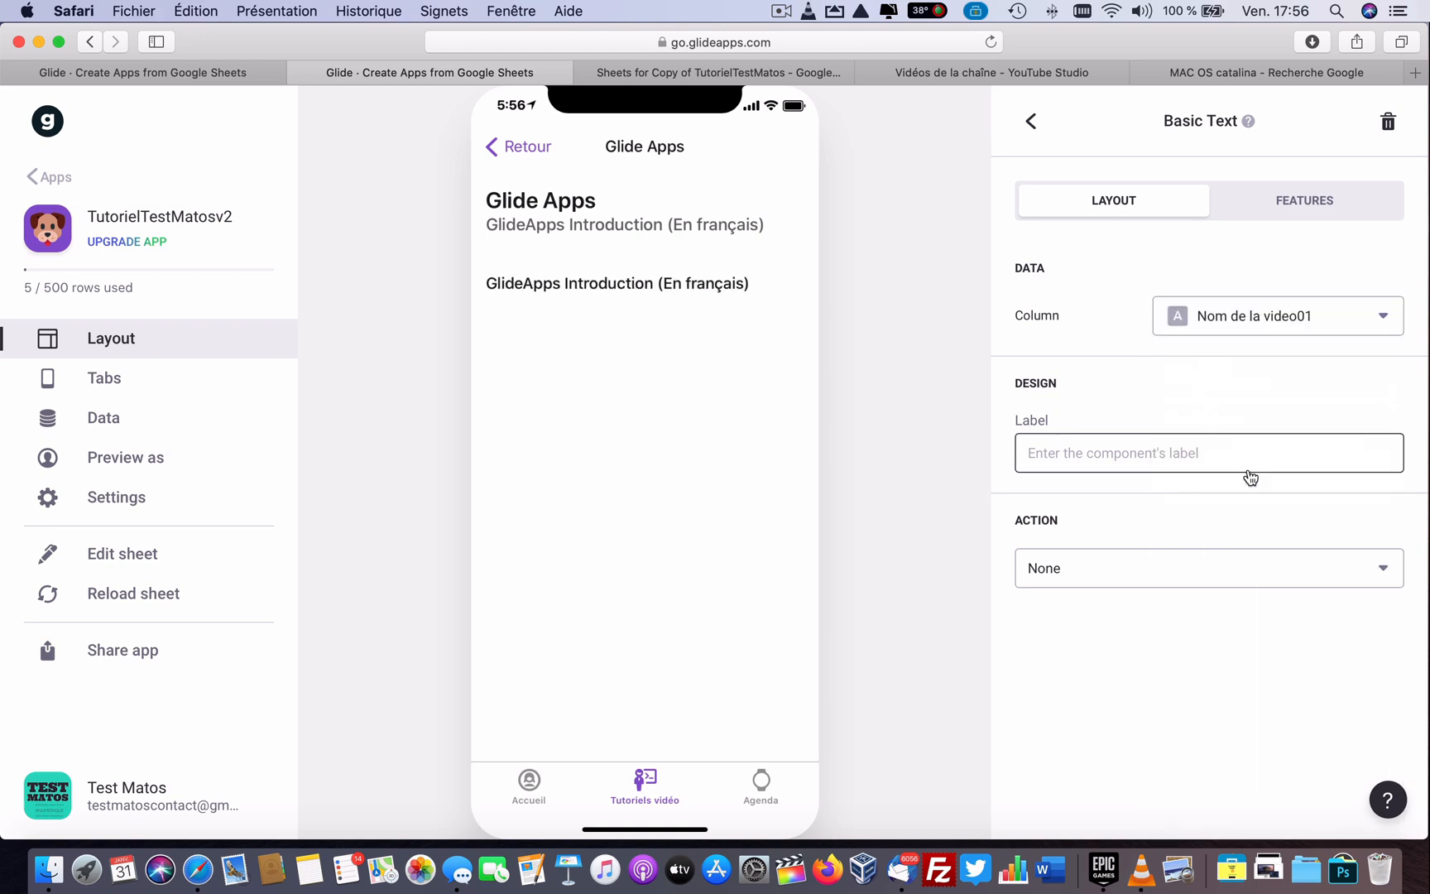
pyautogui.click(1031, 123)
# Step: Add a Video component showing the V01 column to the Glide Apps detail page
pyautogui.click(1382, 129)
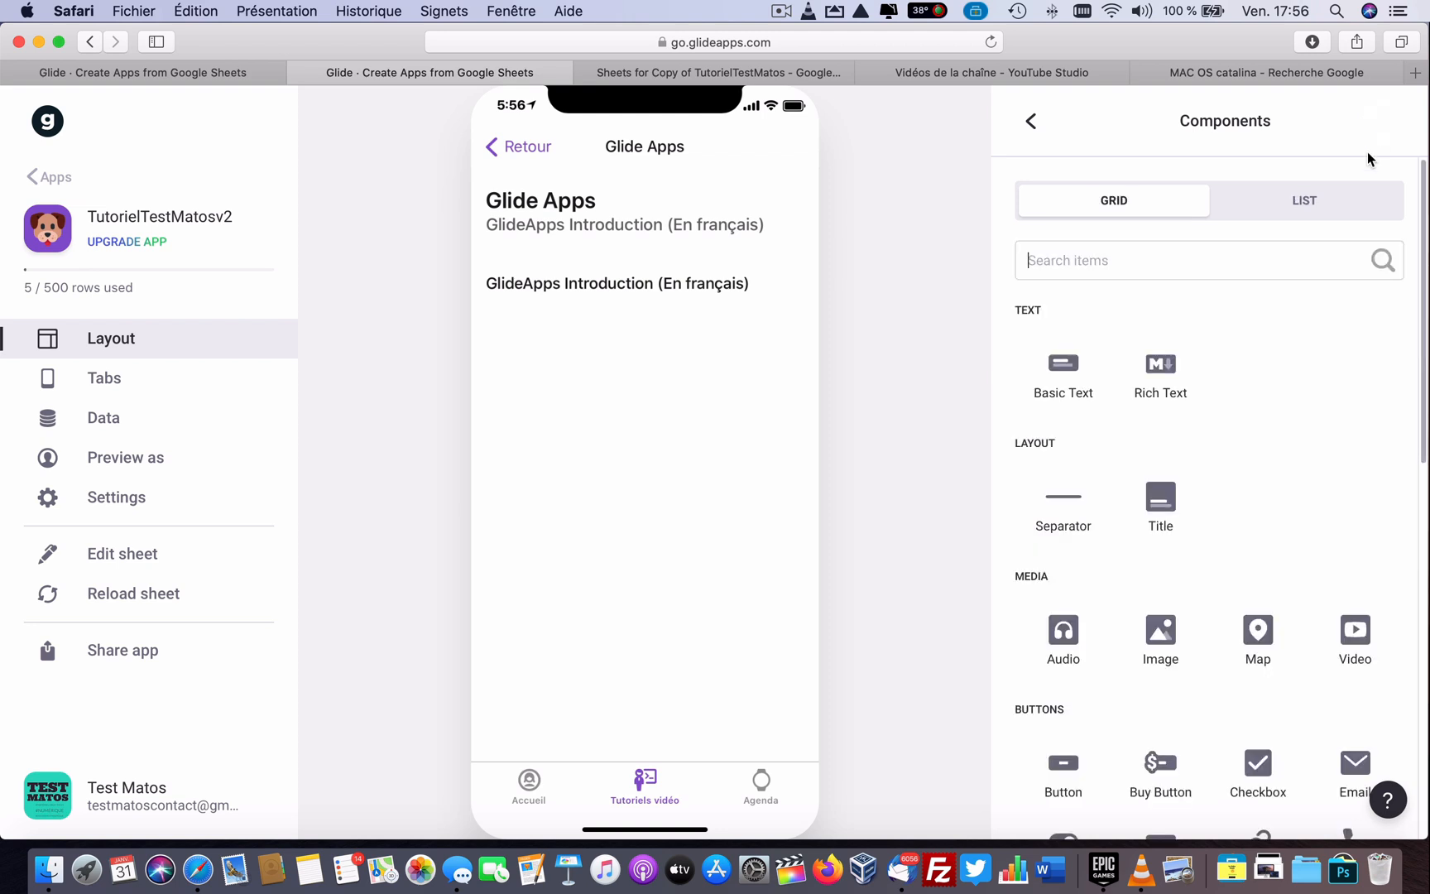
pyautogui.click(1358, 658)
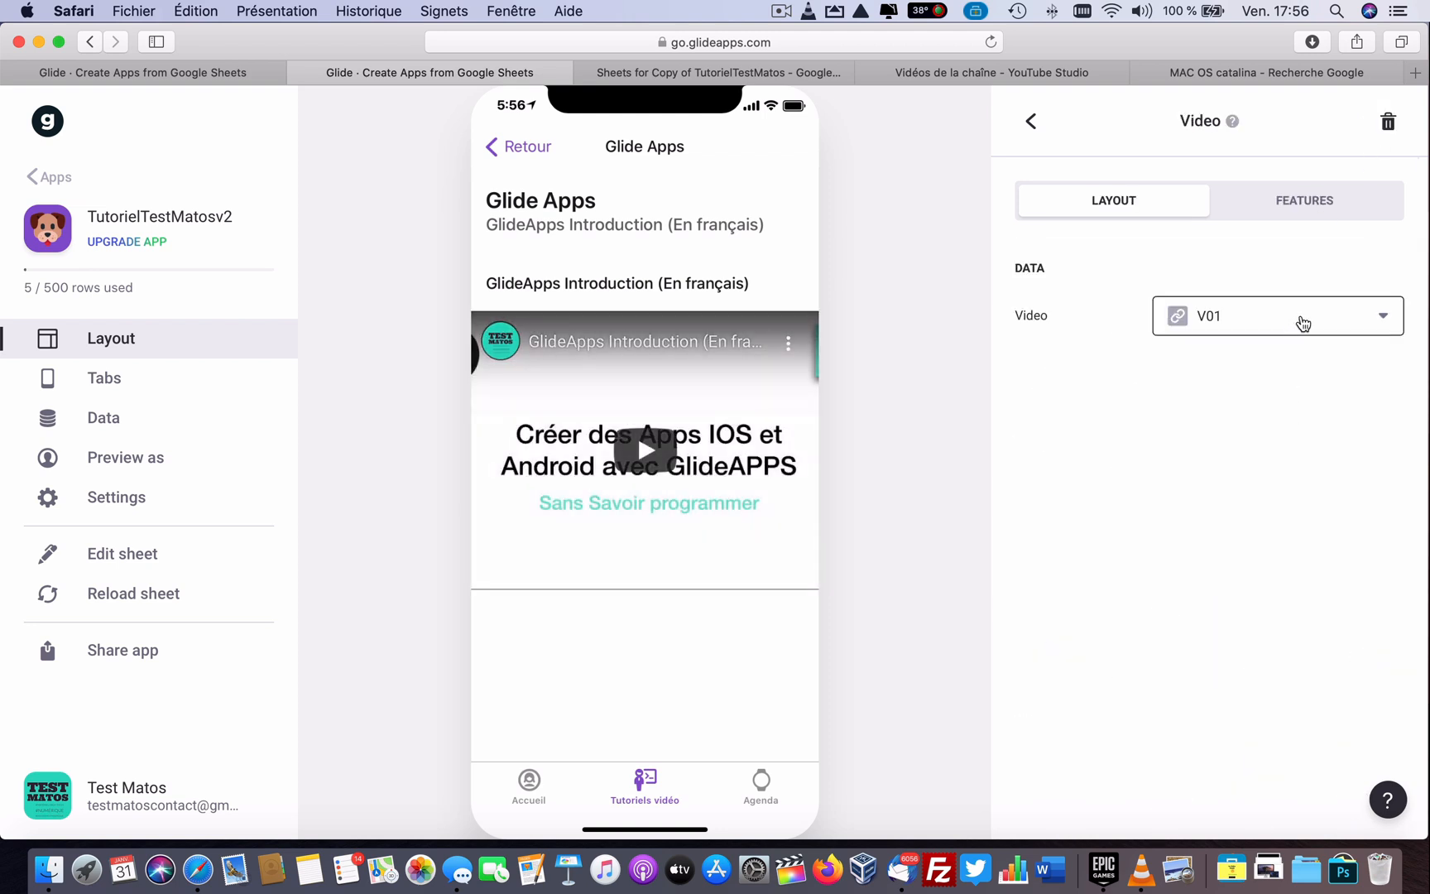
pyautogui.click(1032, 124)
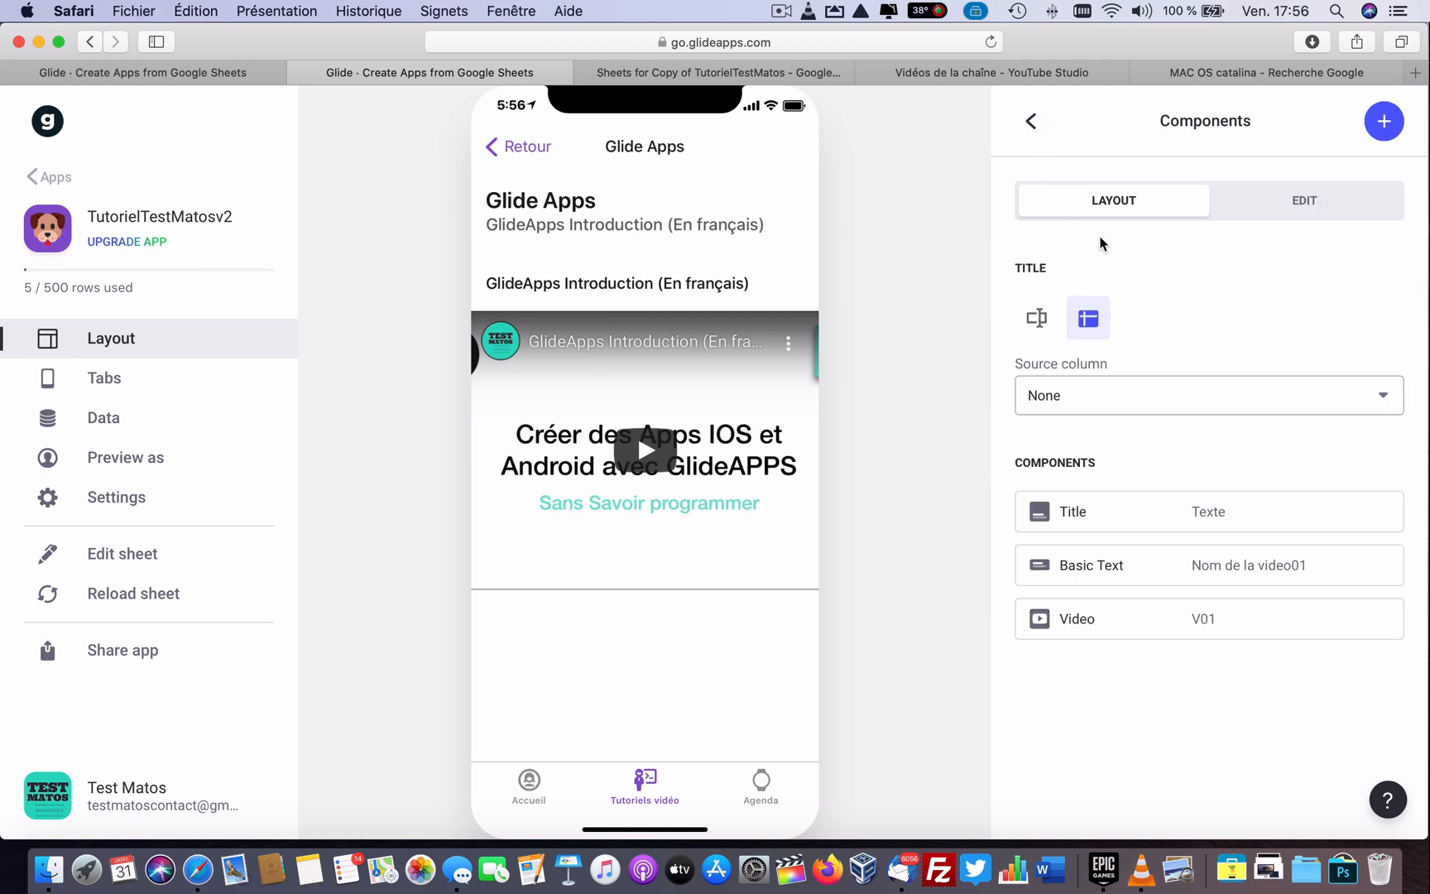
# Step: Add a Basic Text component showing the Nom de video02 column, followed by a Video component showing V02
pyautogui.click(1382, 135)
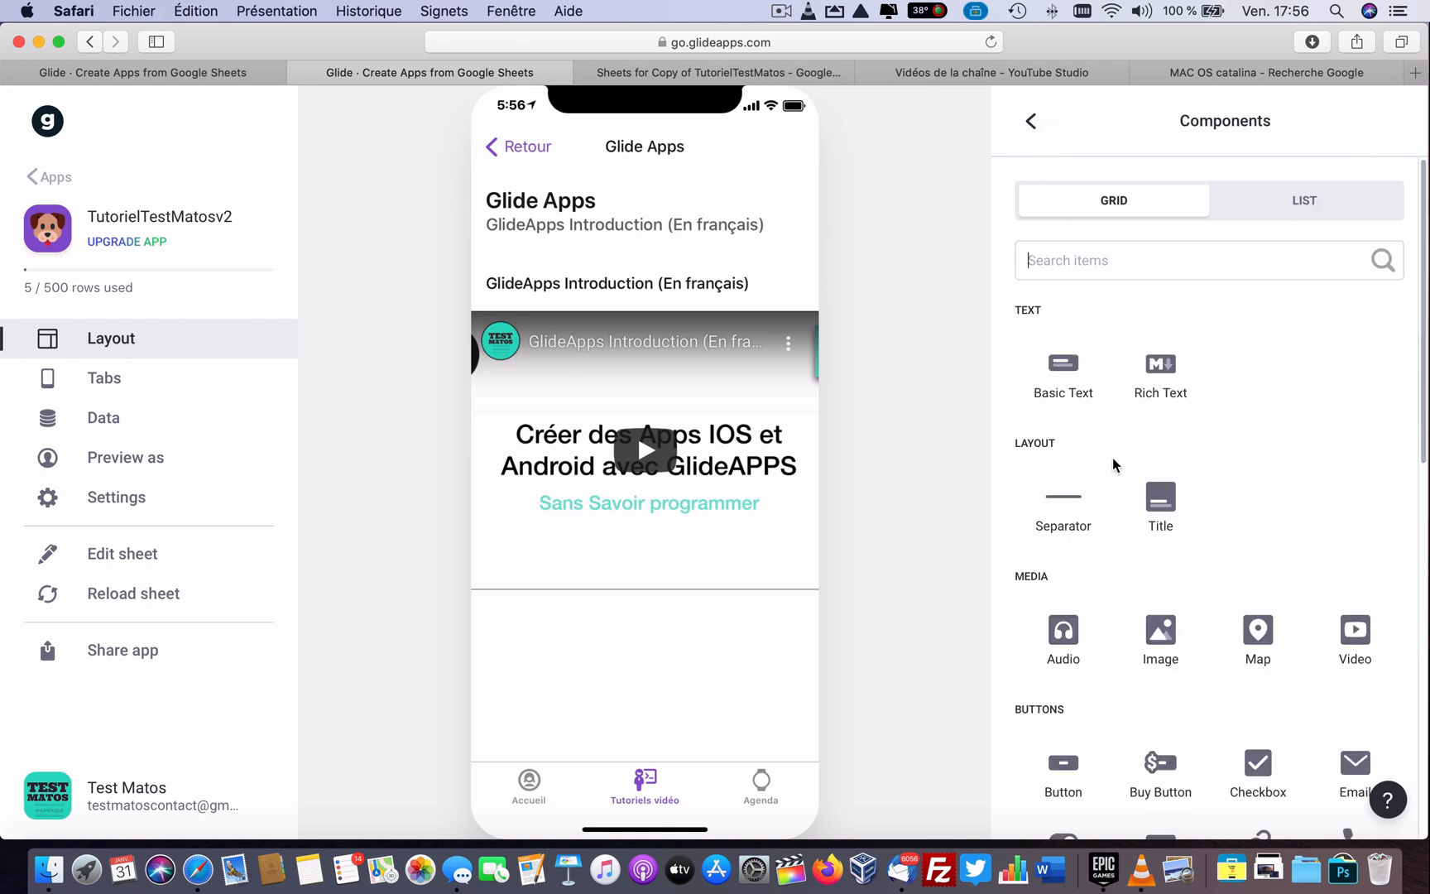
pyautogui.click(1071, 385)
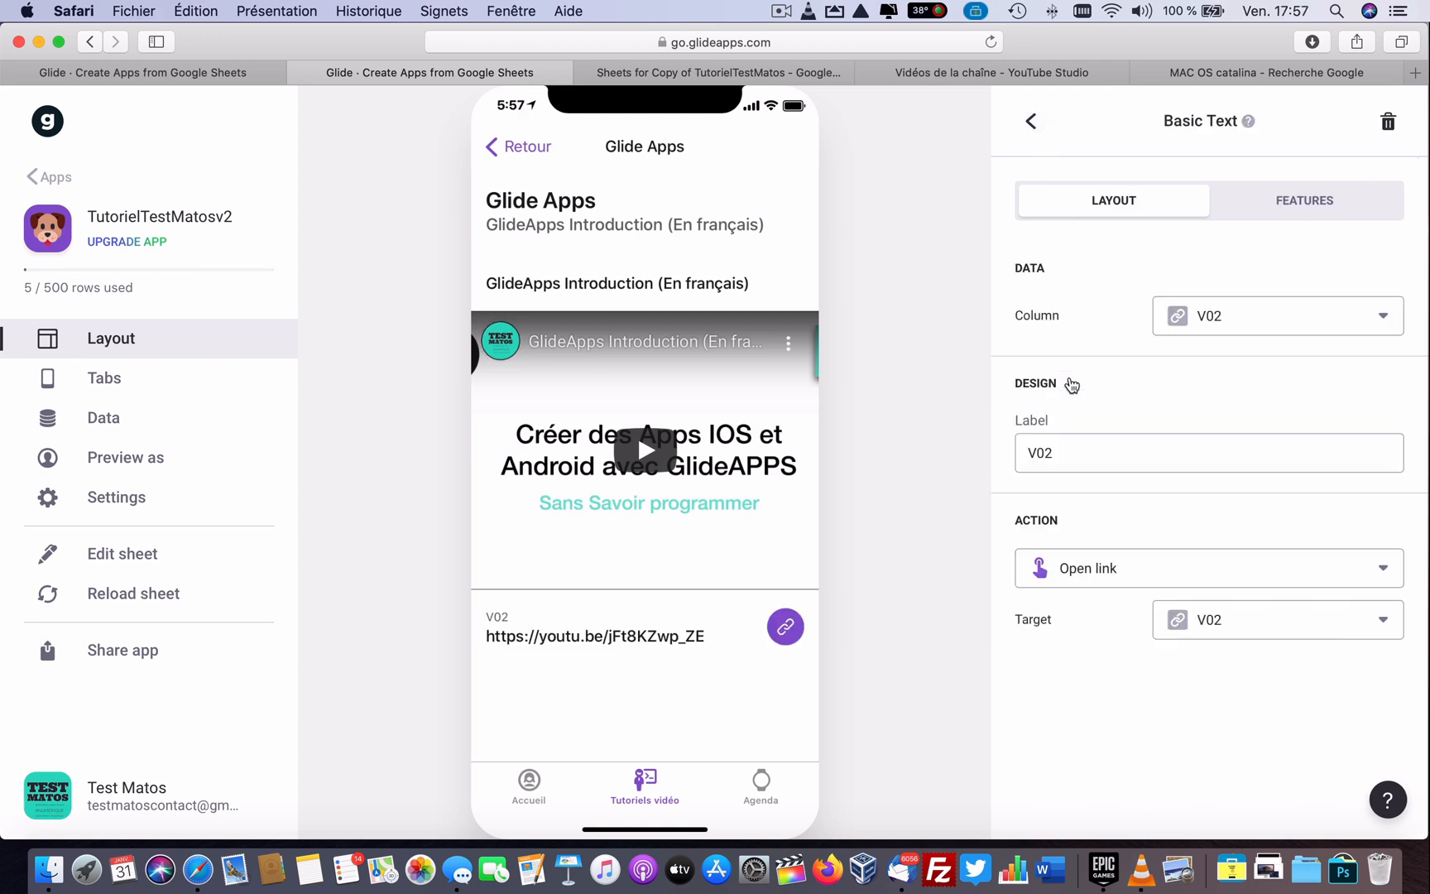
pyautogui.click(1258, 317)
pyautogui.click(1221, 563)
pyautogui.press('Escape')
pyautogui.click(1384, 121)
pyautogui.click(1355, 639)
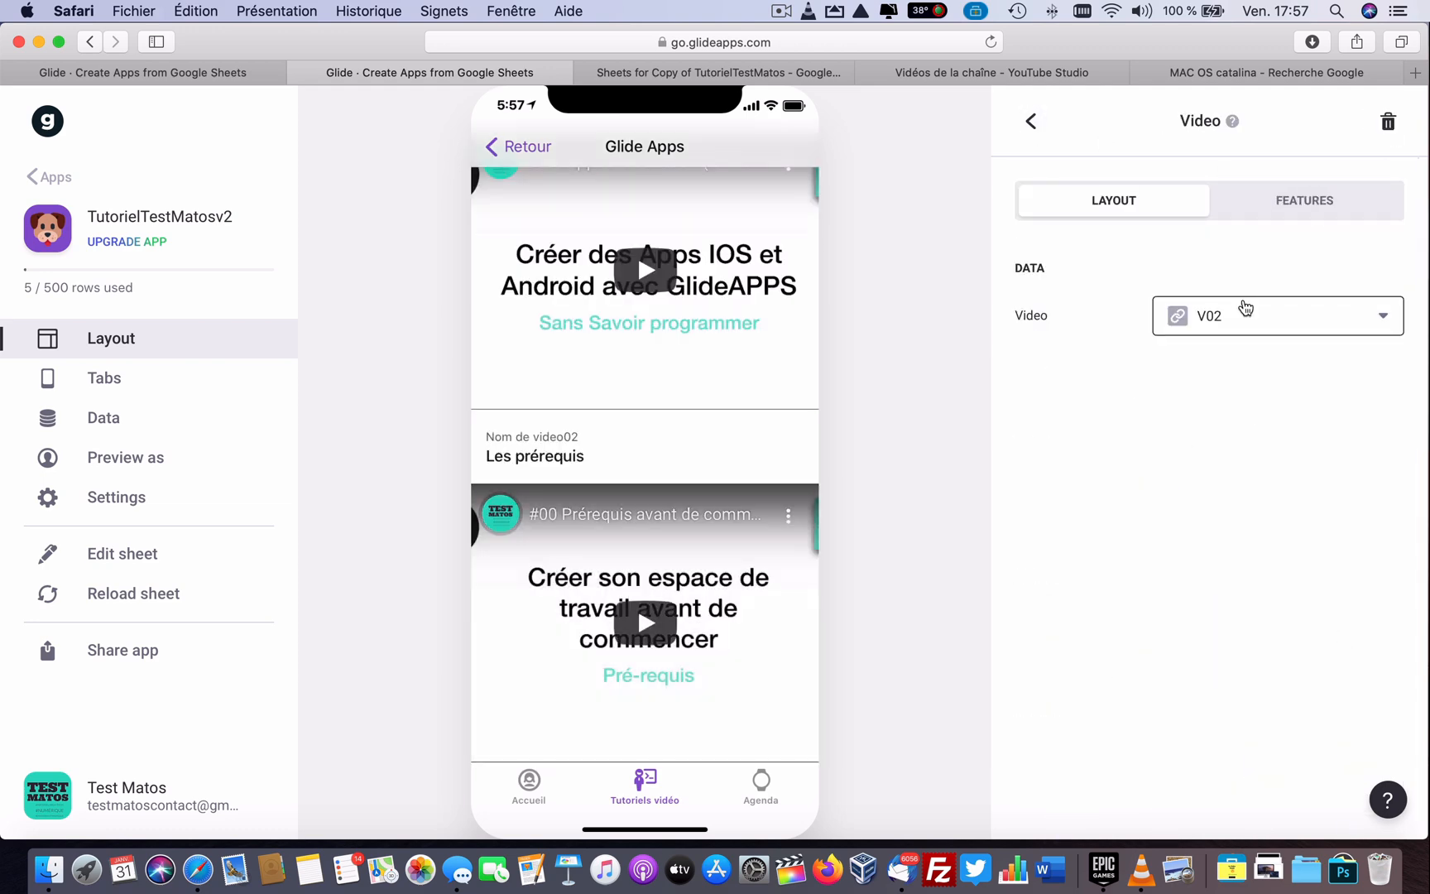
pyautogui.click(1032, 122)
# Step: Add a Basic Text component showing the Nom3 column, followed by a Video component showing V03
pyautogui.click(1384, 122)
pyautogui.click(1068, 376)
pyautogui.click(1258, 317)
pyautogui.click(1224, 679)
pyautogui.click(1031, 121)
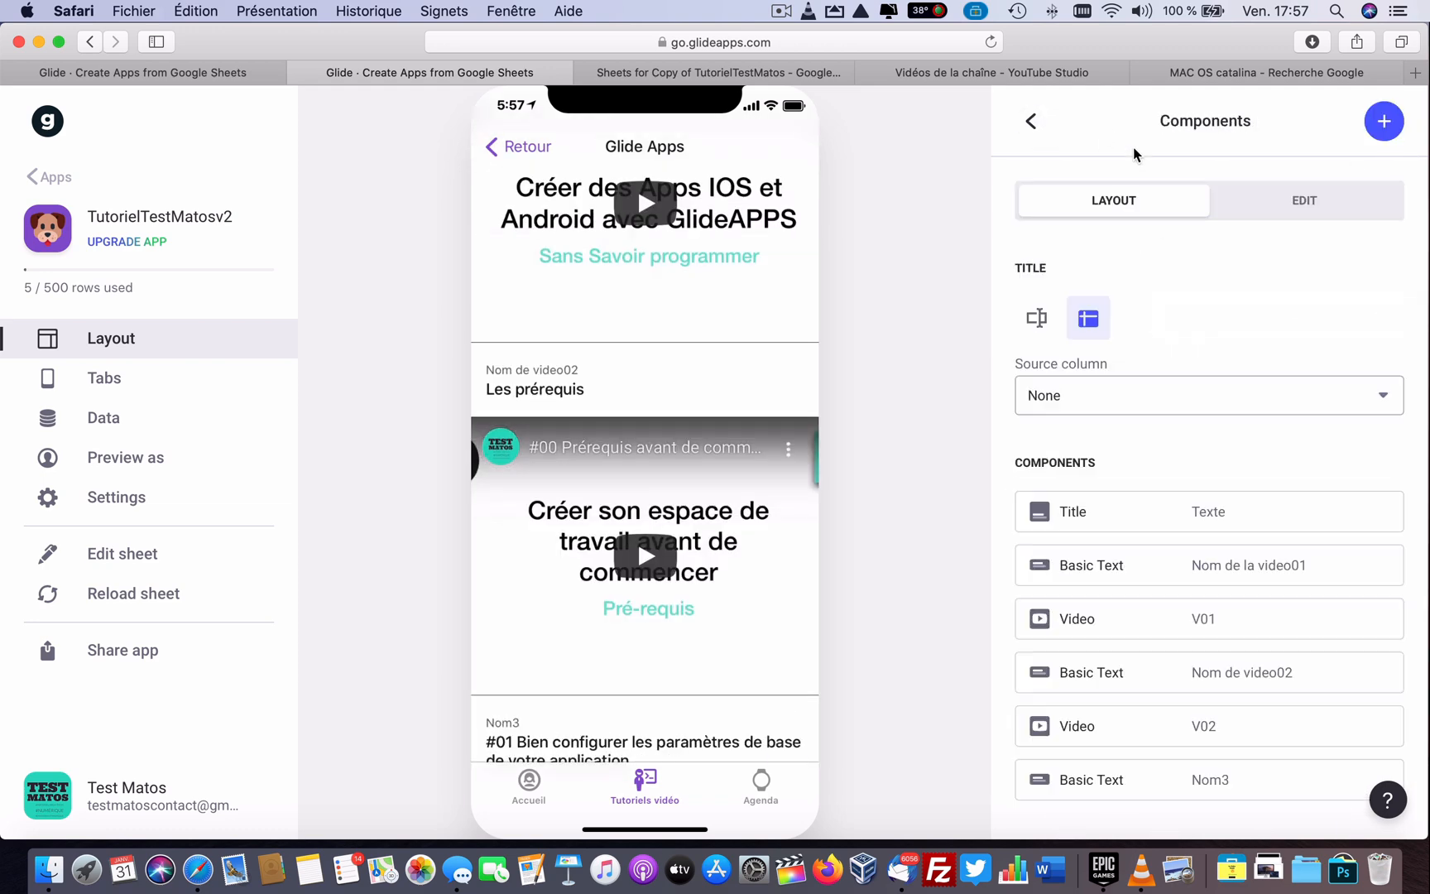
pyautogui.click(1383, 122)
pyautogui.click(1367, 637)
pyautogui.click(1032, 122)
# Step: Add a Basic Text component showing the Nom4 column with its action set to None, followed by a Video component showing V04
pyautogui.click(1383, 122)
pyautogui.click(1074, 379)
pyautogui.click(1258, 316)
pyautogui.click(1230, 776)
pyautogui.click(1178, 566)
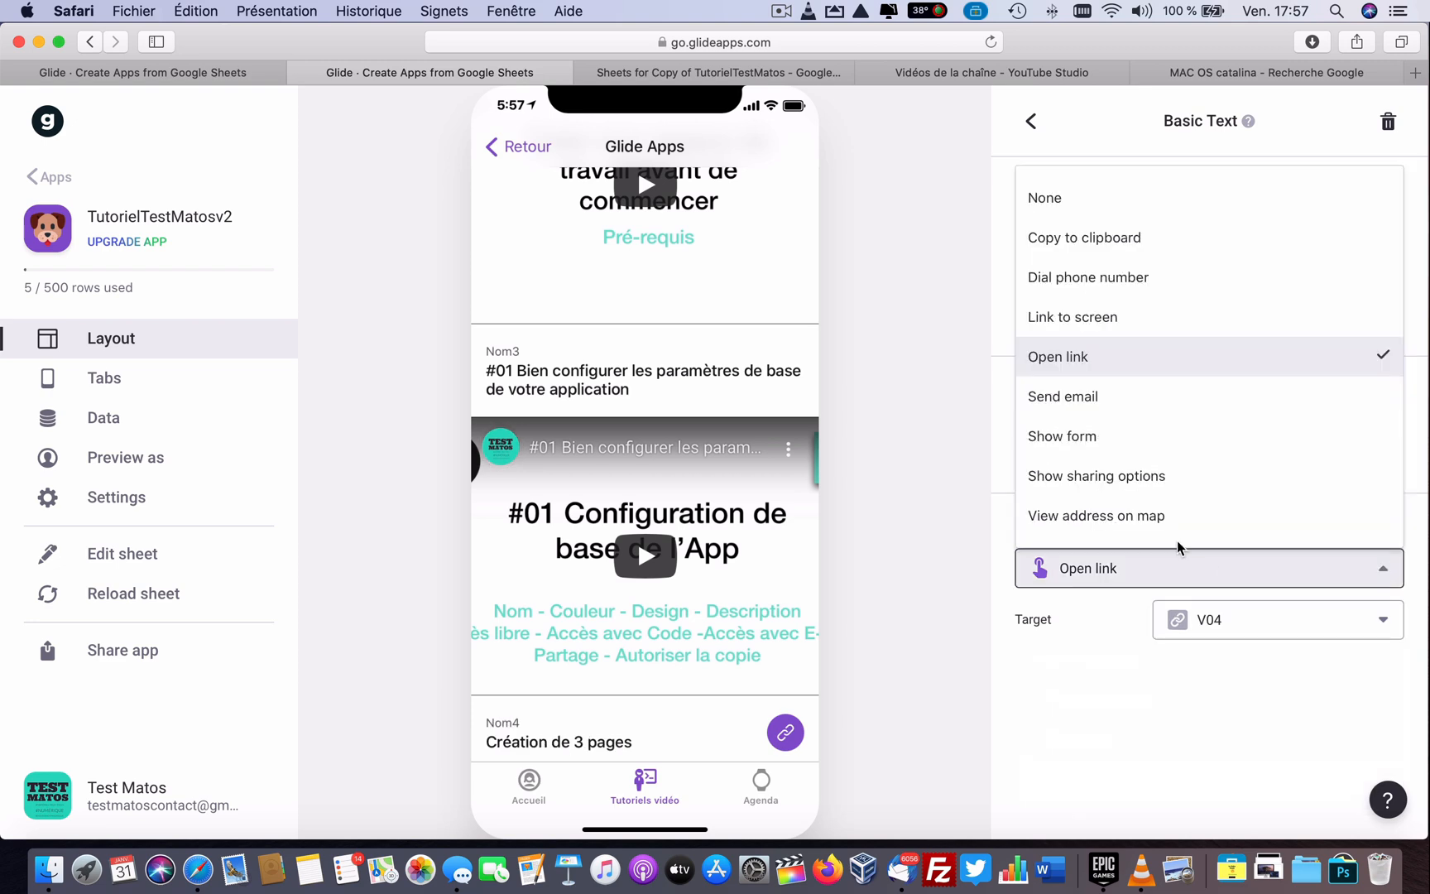
pyautogui.click(1131, 202)
pyautogui.click(1031, 122)
pyautogui.click(1383, 122)
pyautogui.click(1366, 653)
pyautogui.click(1031, 122)
pyautogui.click(1384, 122)
pyautogui.click(1074, 379)
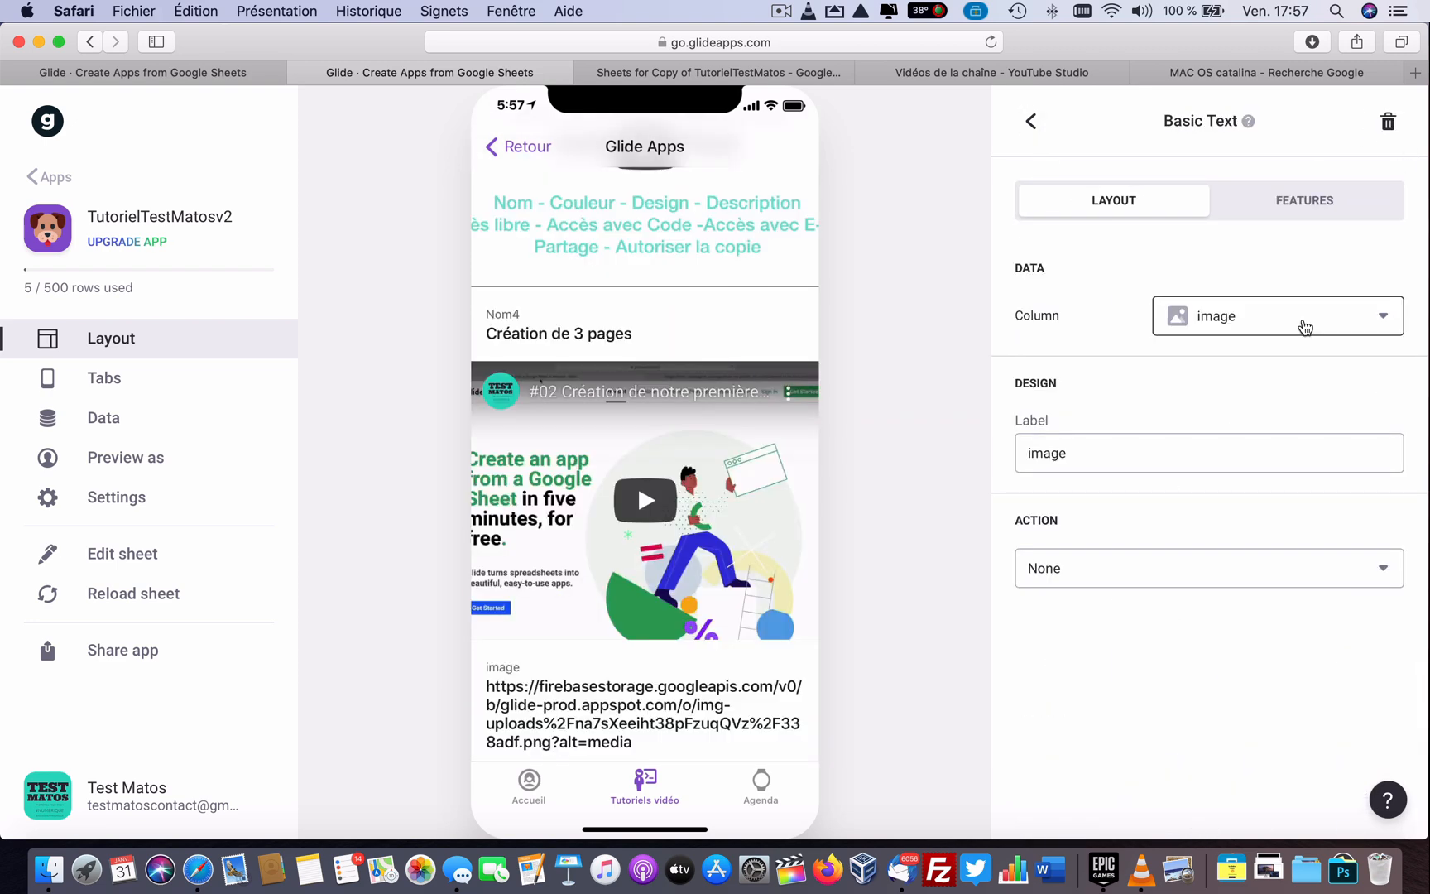
pyautogui.click(1303, 316)
pyautogui.click(868, 501)
pyautogui.click(1031, 122)
pyautogui.scroll(-5, 1258, 745)
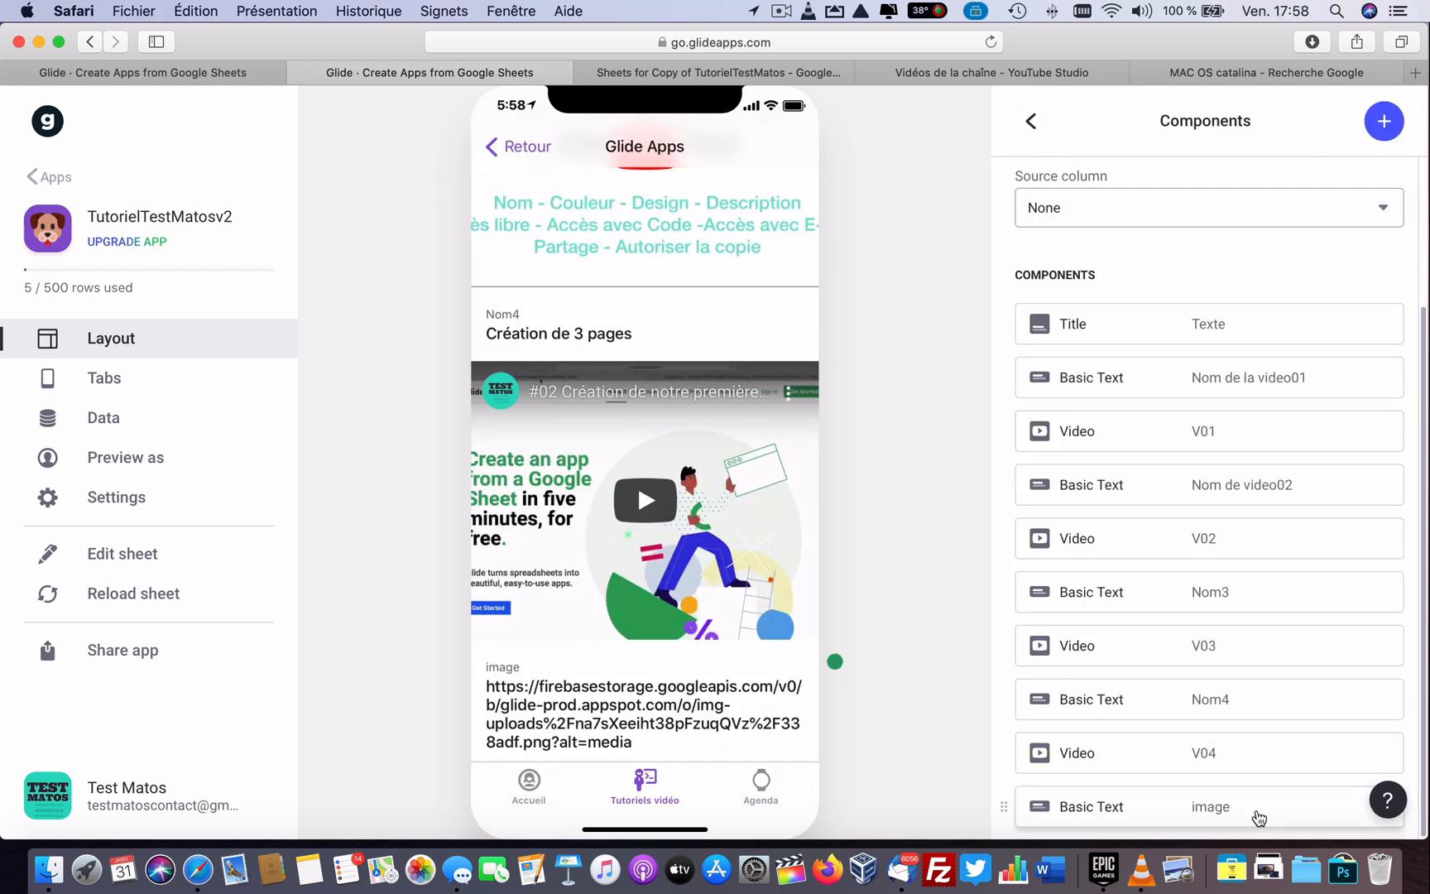
pyautogui.moveTo(1229, 804); pyautogui.dragTo(1229, 750)
pyautogui.click(1229, 753)
pyautogui.click(1032, 121)
# Step: Check the Glide Apps and MAC OS detail pages in the app preview and return to the tiles
pyautogui.scroll(15, 594, 608)
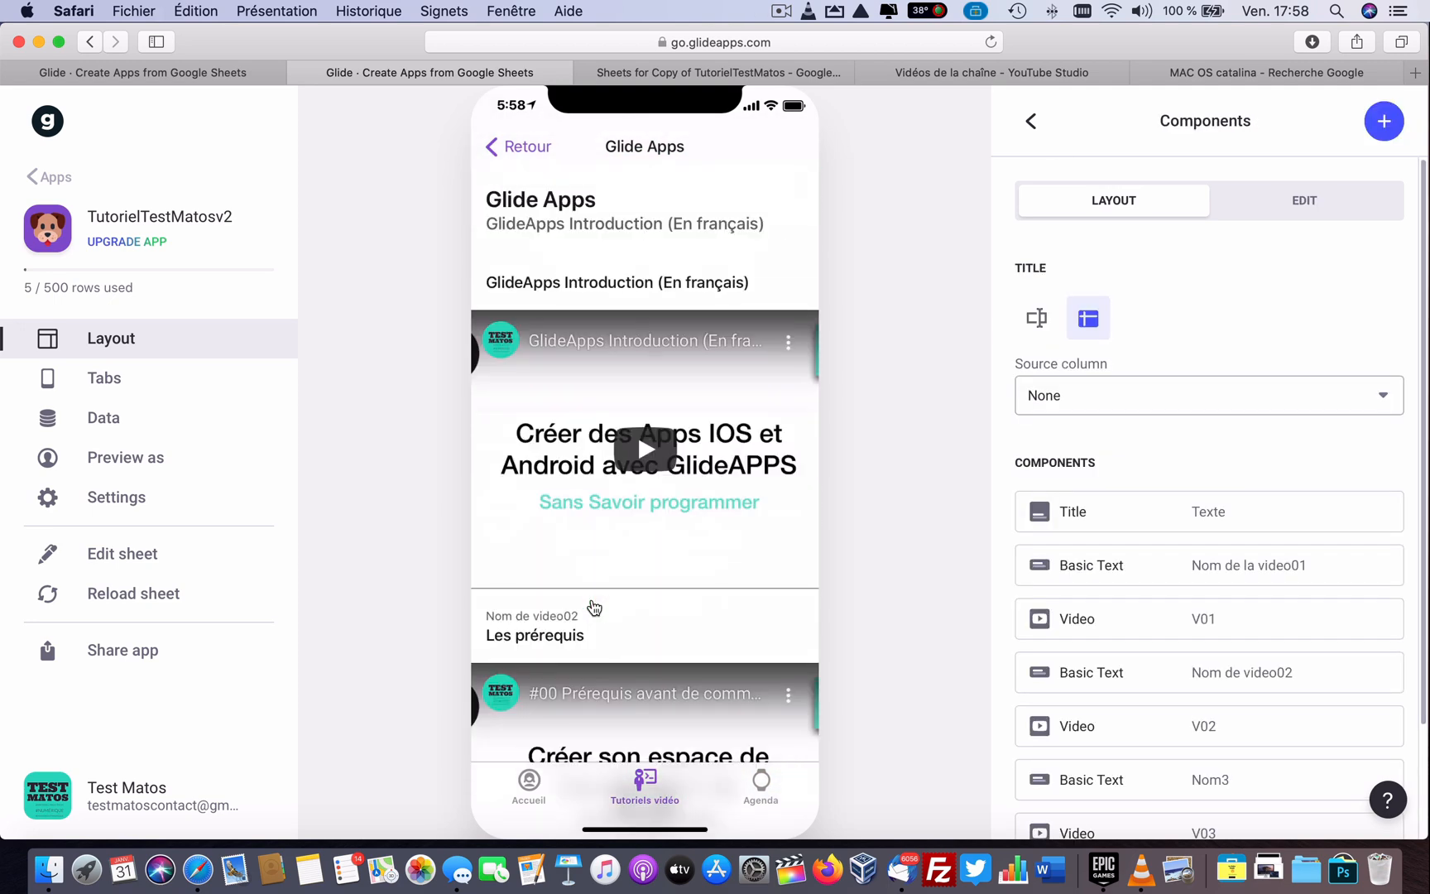
pyautogui.scroll(-10, 594, 604)
pyautogui.scroll(10, 593, 602)
pyautogui.click(521, 151)
pyautogui.click(714, 263)
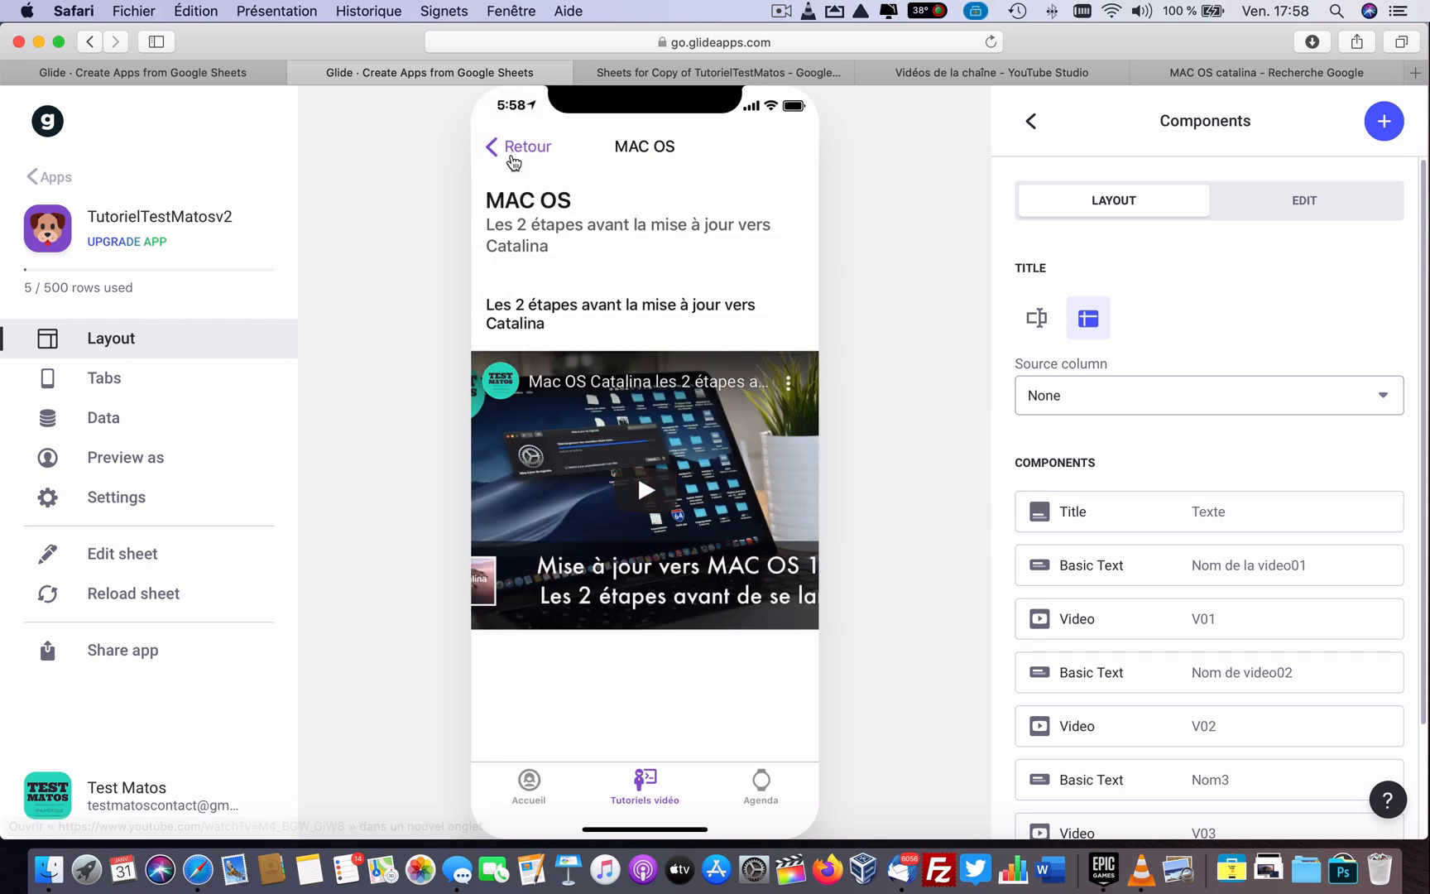
pyautogui.click(516, 149)
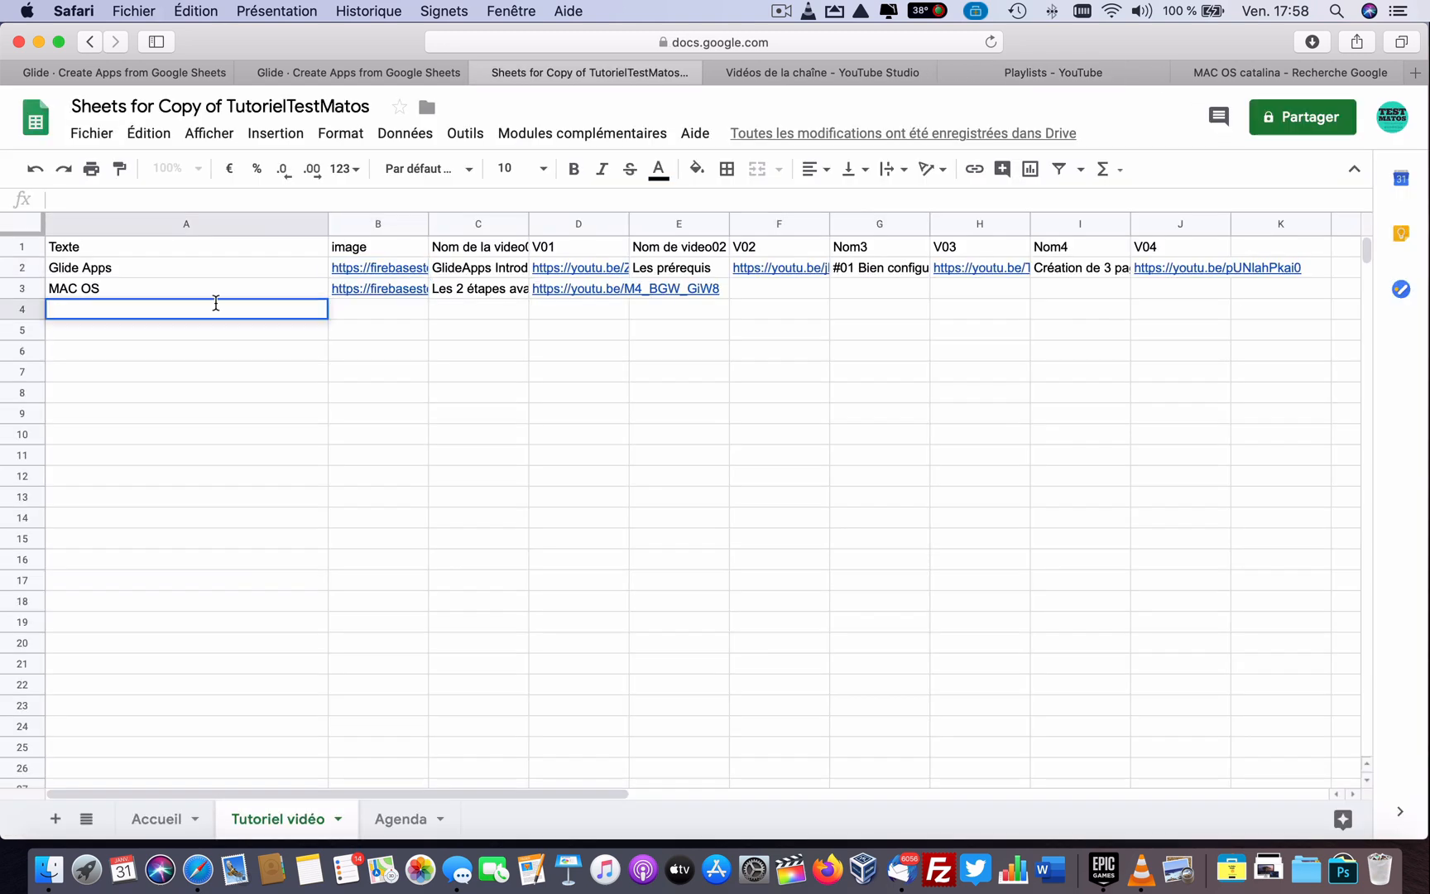
# Step: In the Google Sheet, fill the Enseigner avec l'IPAD row with second video Top 10 des nouveautés, and set Nom4 in row 5 to Précision du GPS
pyautogui.write("Enseigner avec l'IPAD")
pyautogui.press('Return')
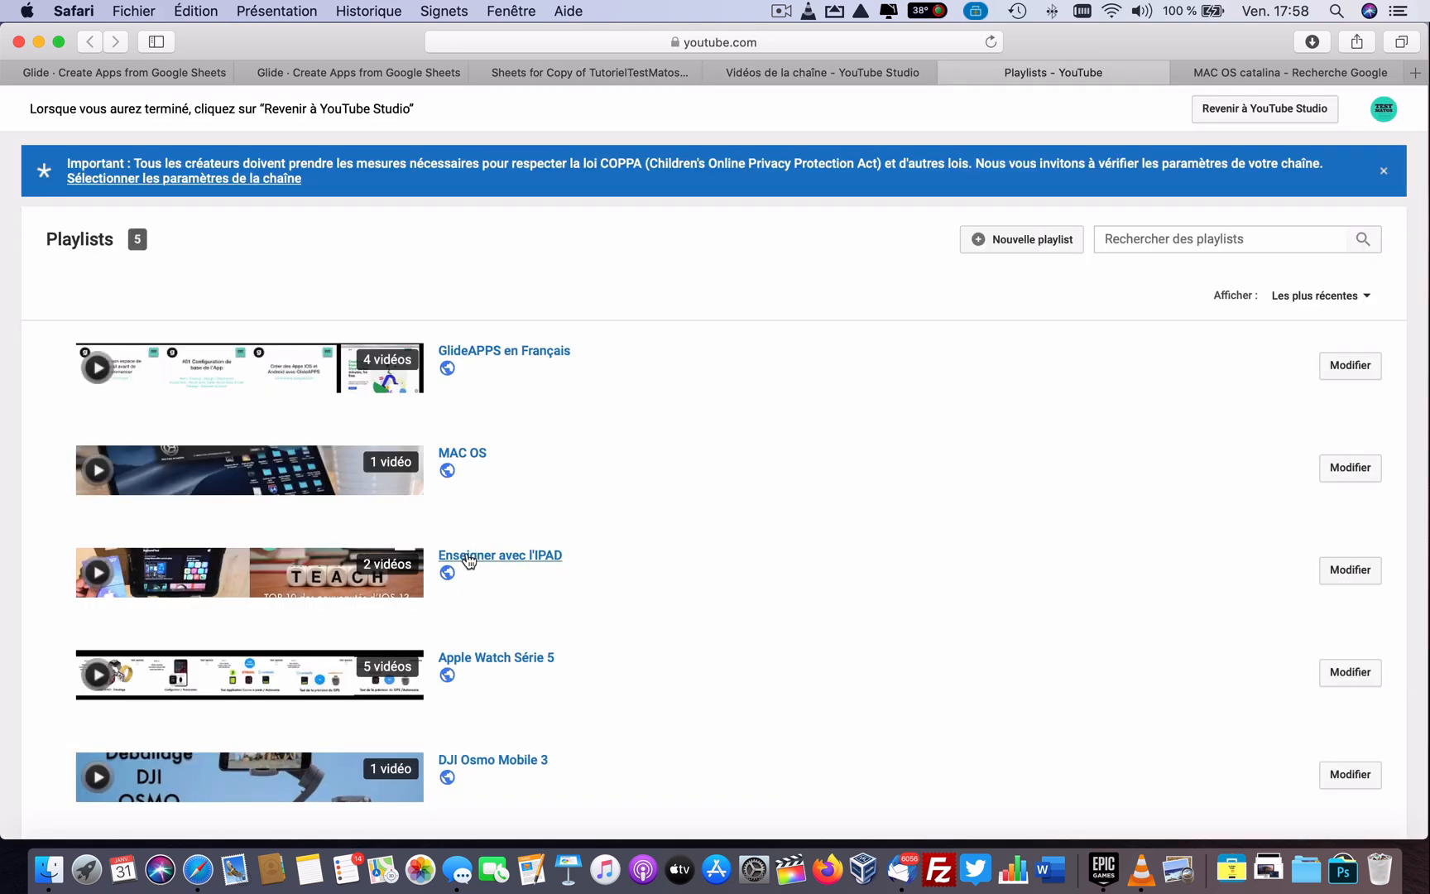
pyautogui.click(468, 555)
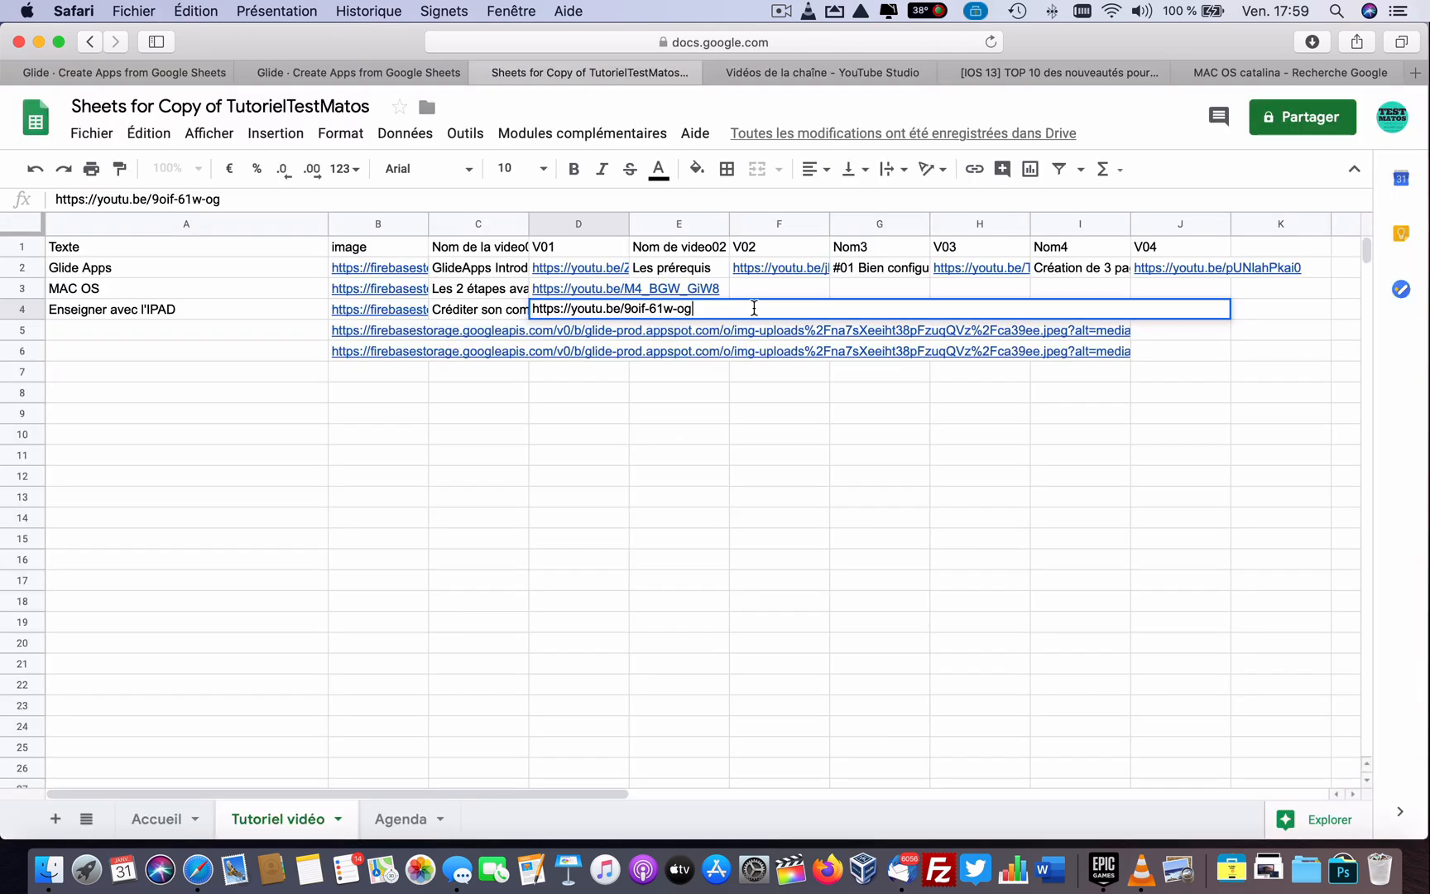
pyautogui.press('Tab')
pyautogui.write('Top 10 des nouveautés')
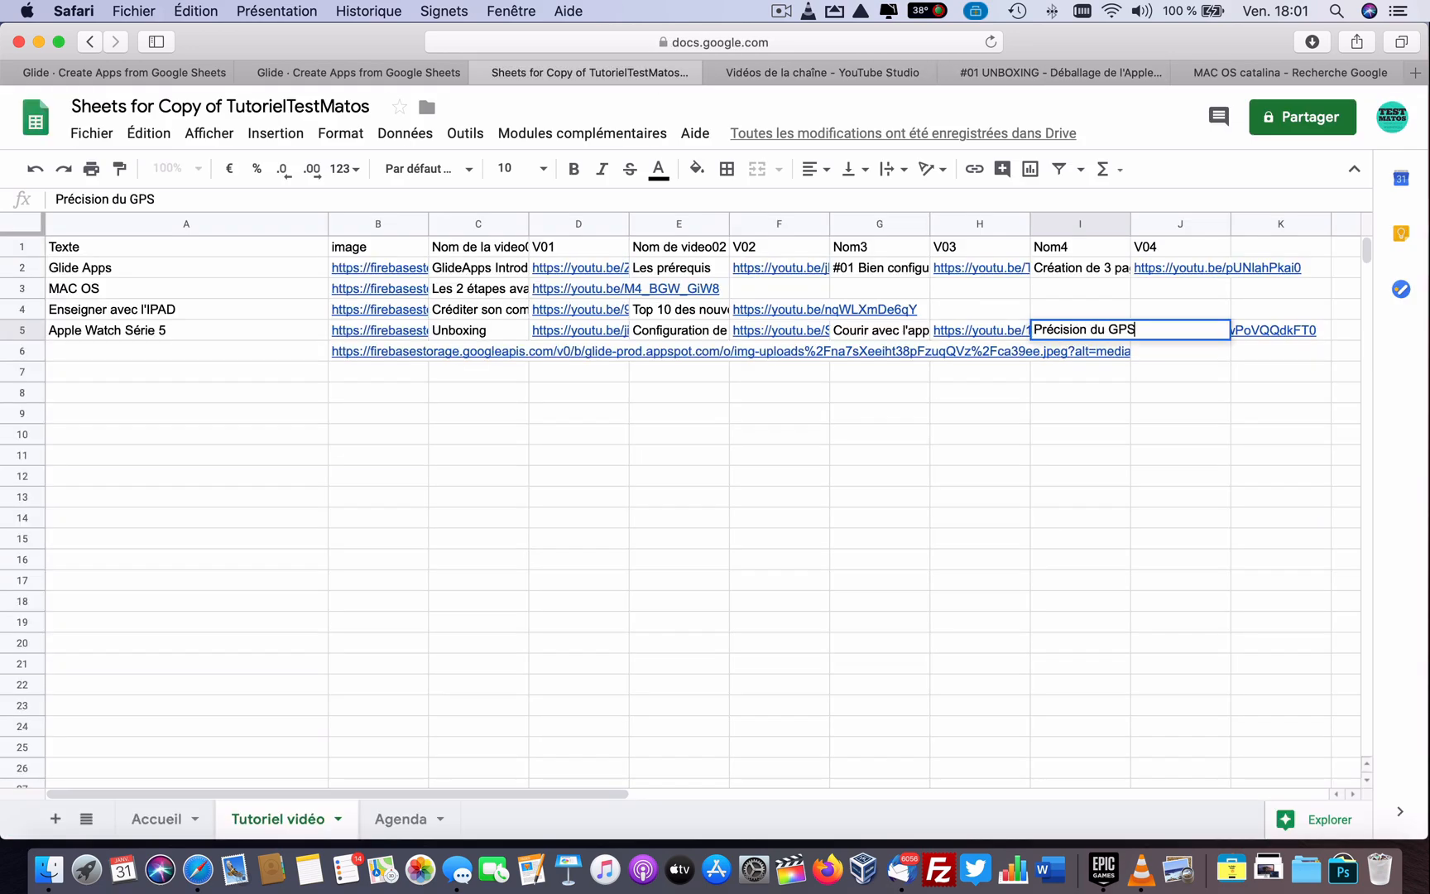
pyautogui.press('Return')
# Step: Add the column headers Nom5, V05, Nom6 and V06 after V04 in row 1 of the Tutoriel vidéo sheet
pyautogui.moveTo(626, 795); pyautogui.dragTo(739, 796)
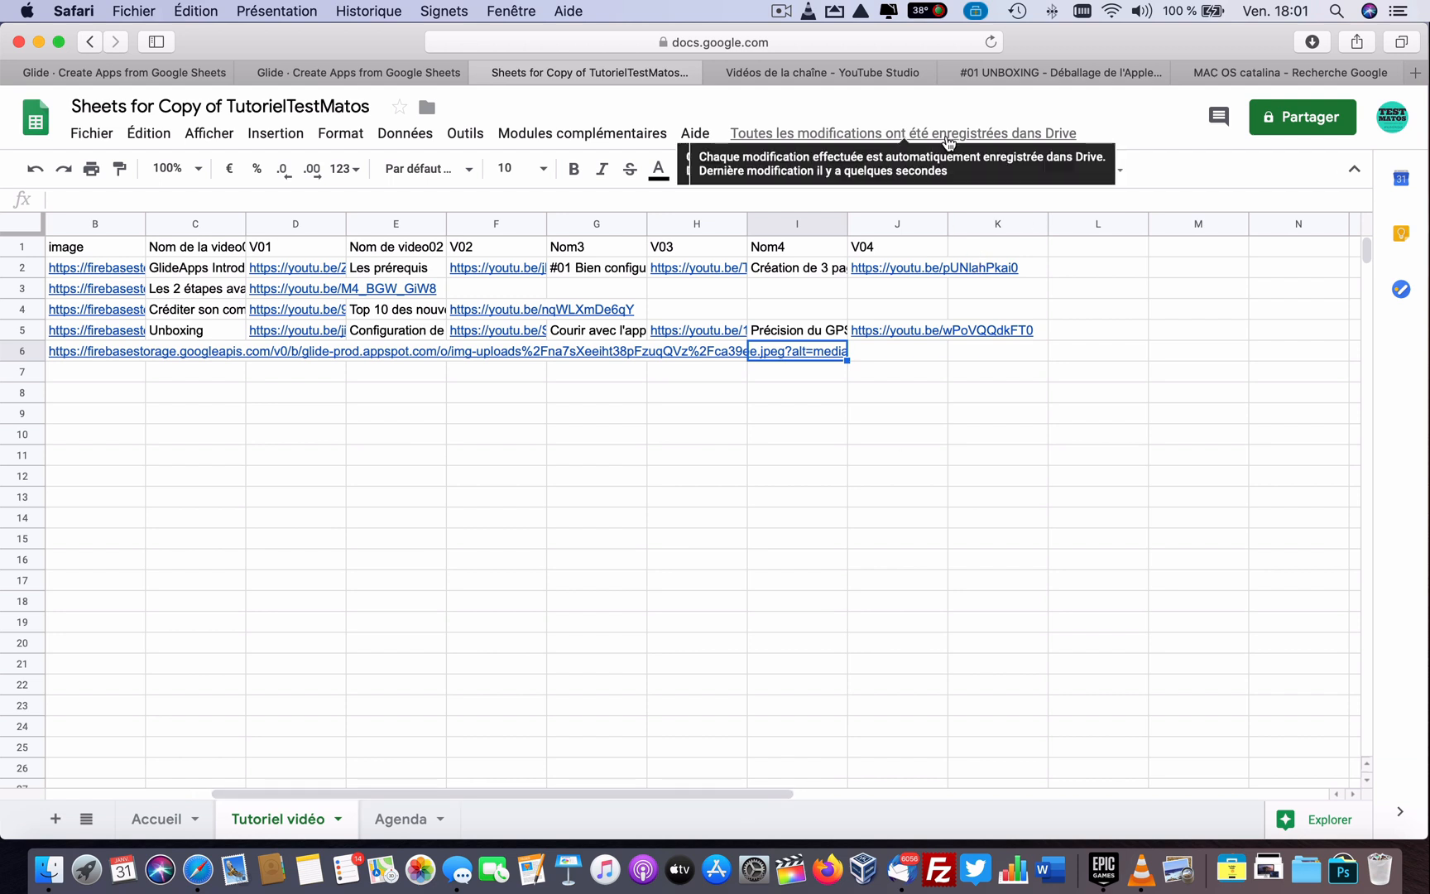
pyautogui.click(980, 243)
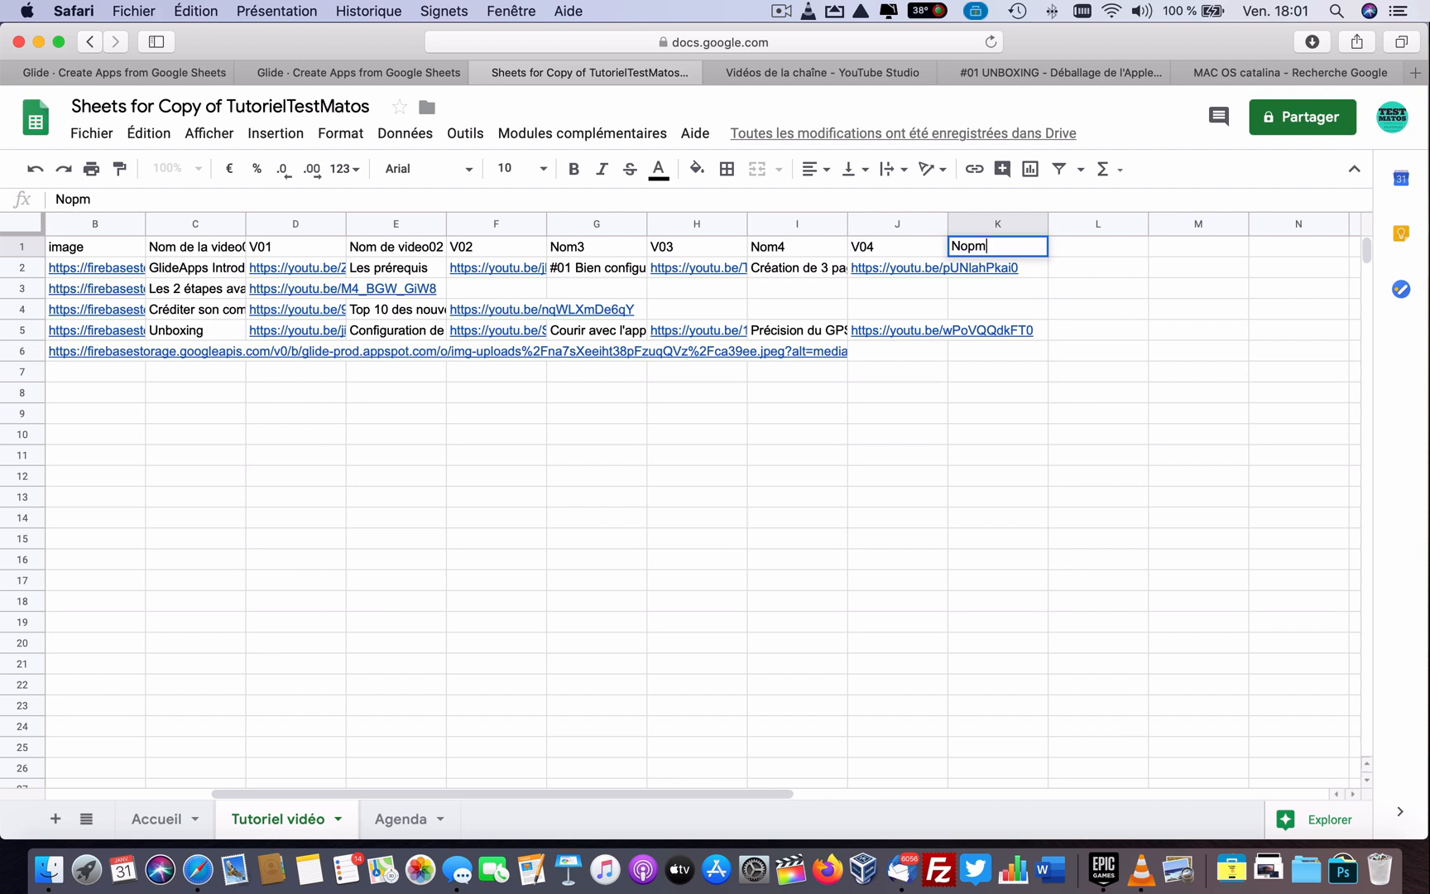
pyautogui.write('Nom5')
pyautogui.press('Tab')
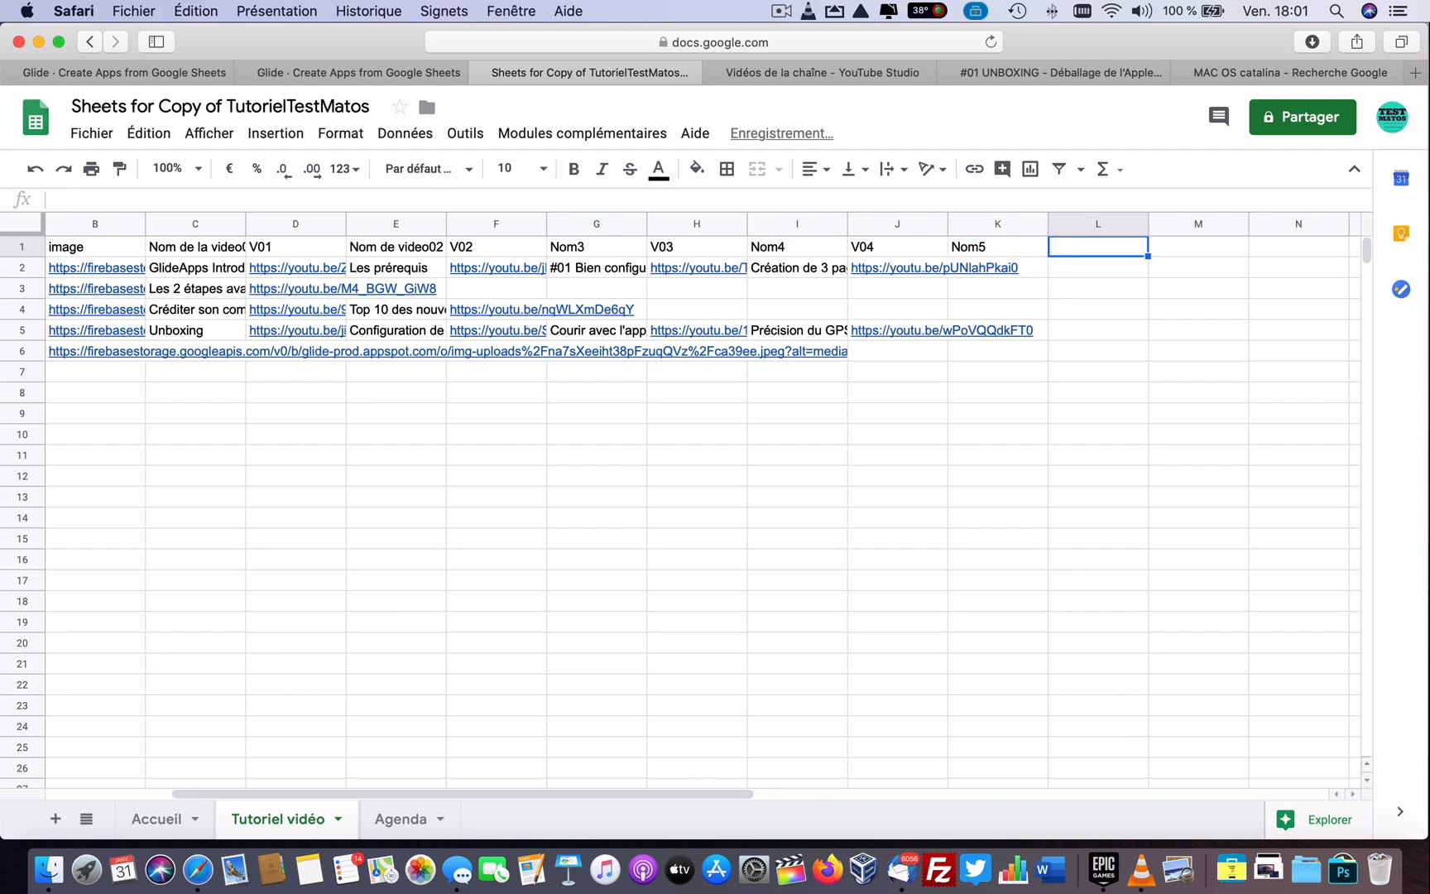
pyautogui.write('V05')
pyautogui.press('Tab')
pyautogui.write('No')
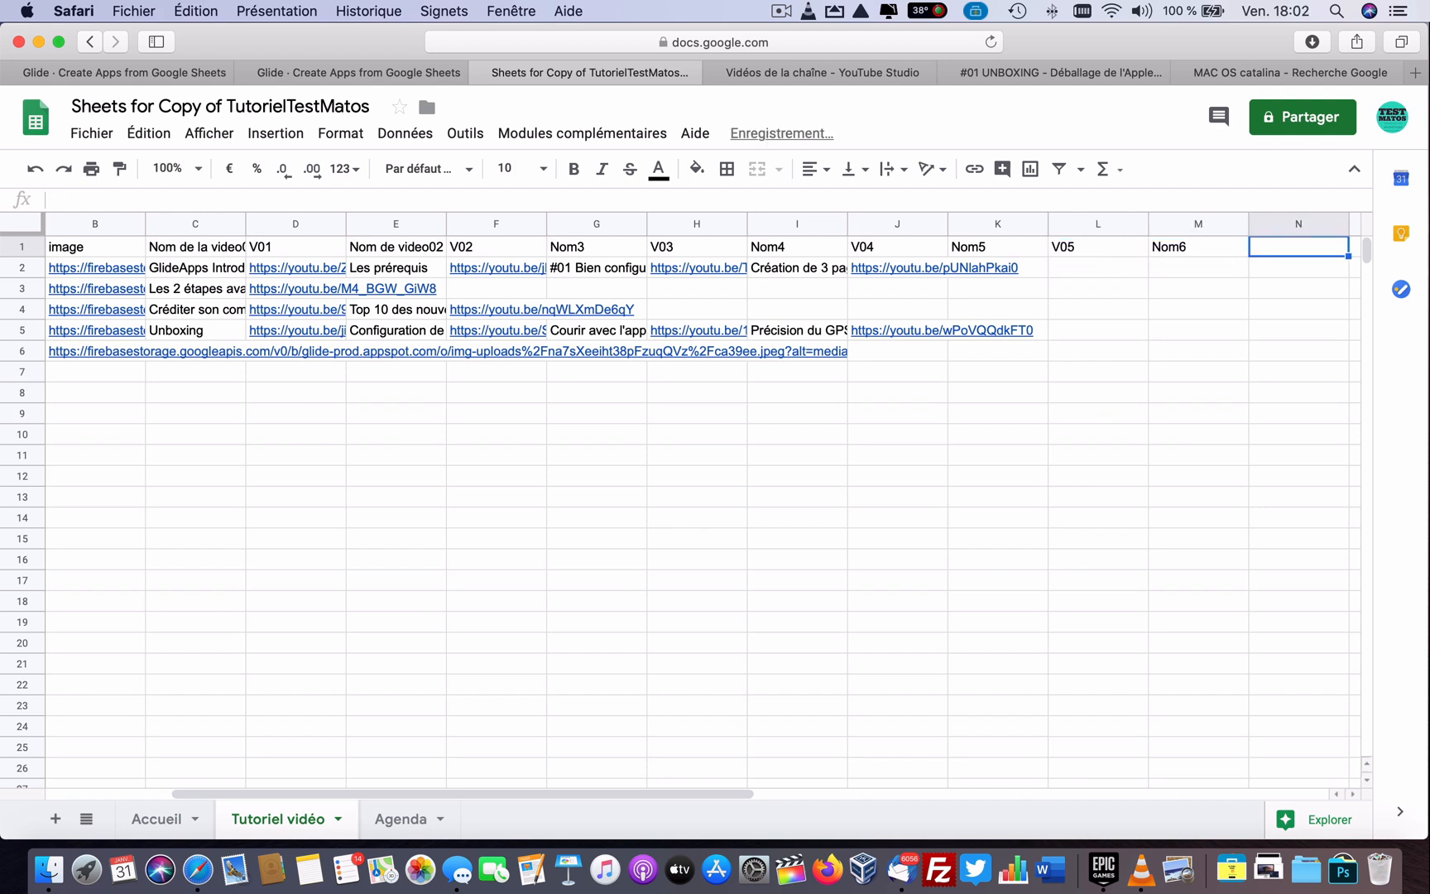
pyautogui.write('V06')
pyautogui.press('Return')
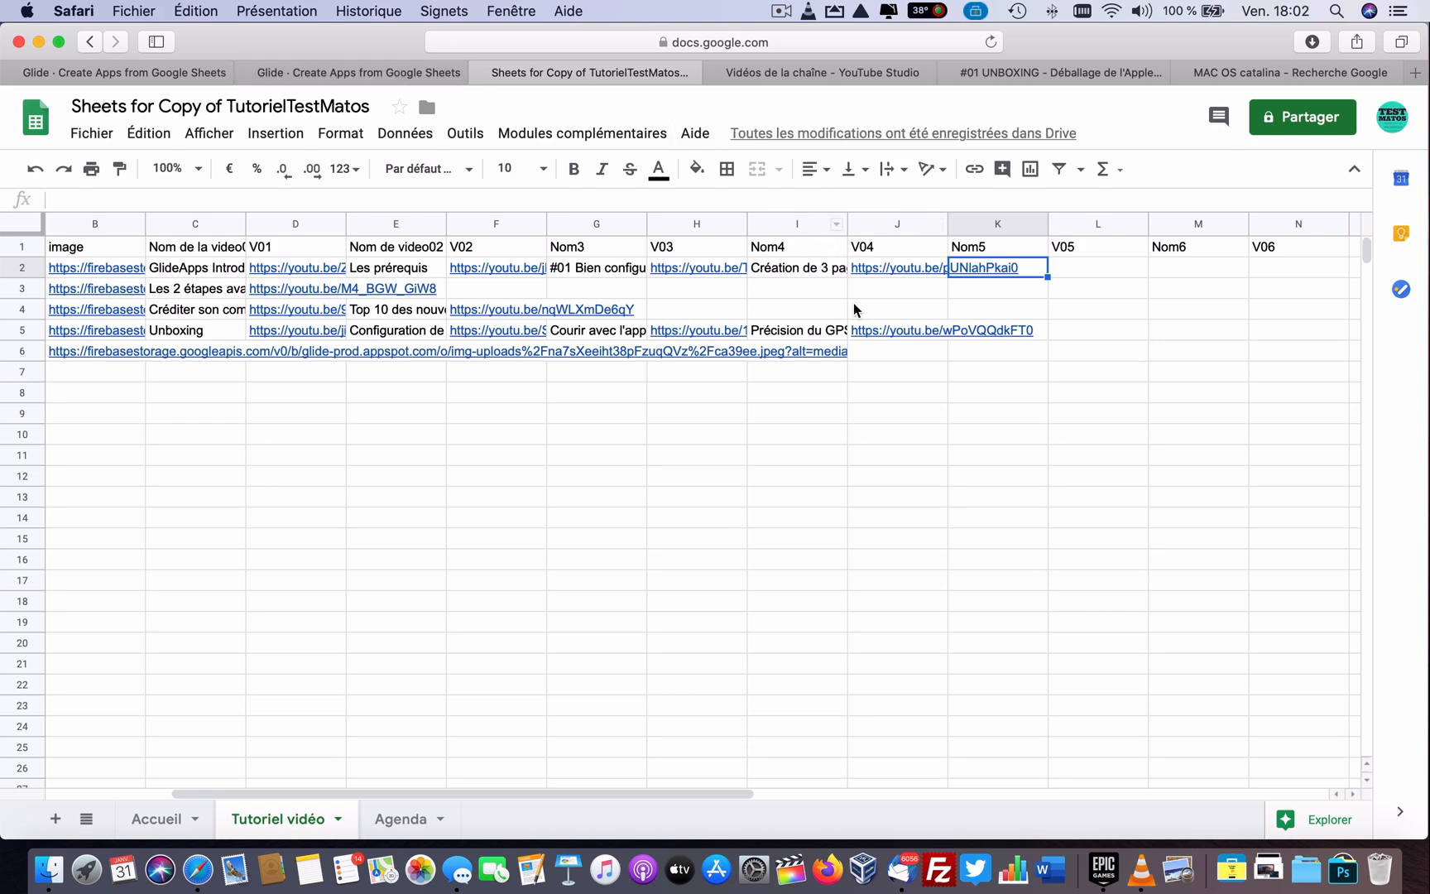
pyautogui.click(1044, 333)
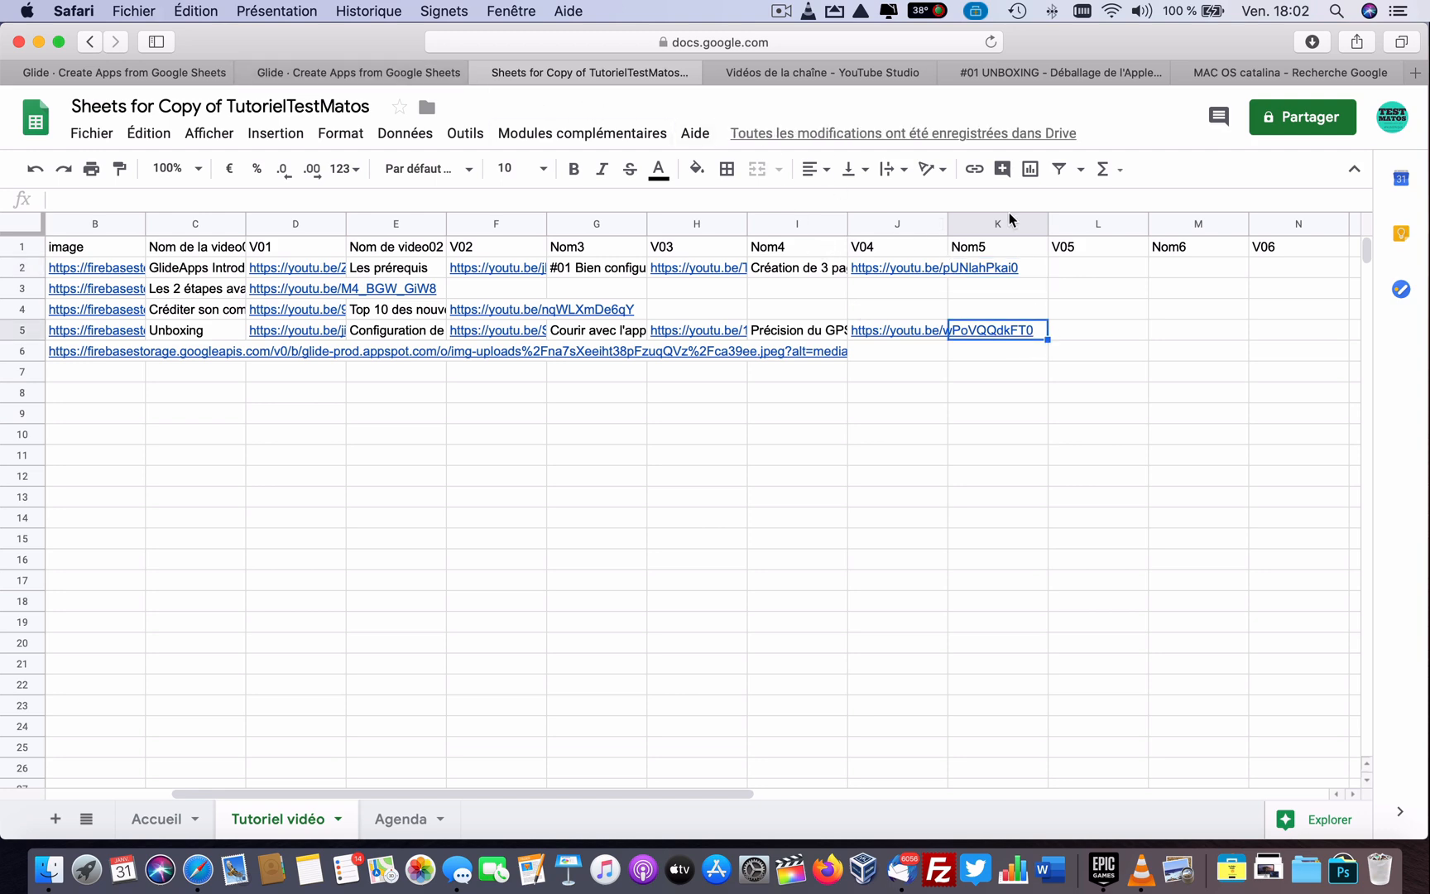
pyautogui.click(993, 79)
pyautogui.click(834, 72)
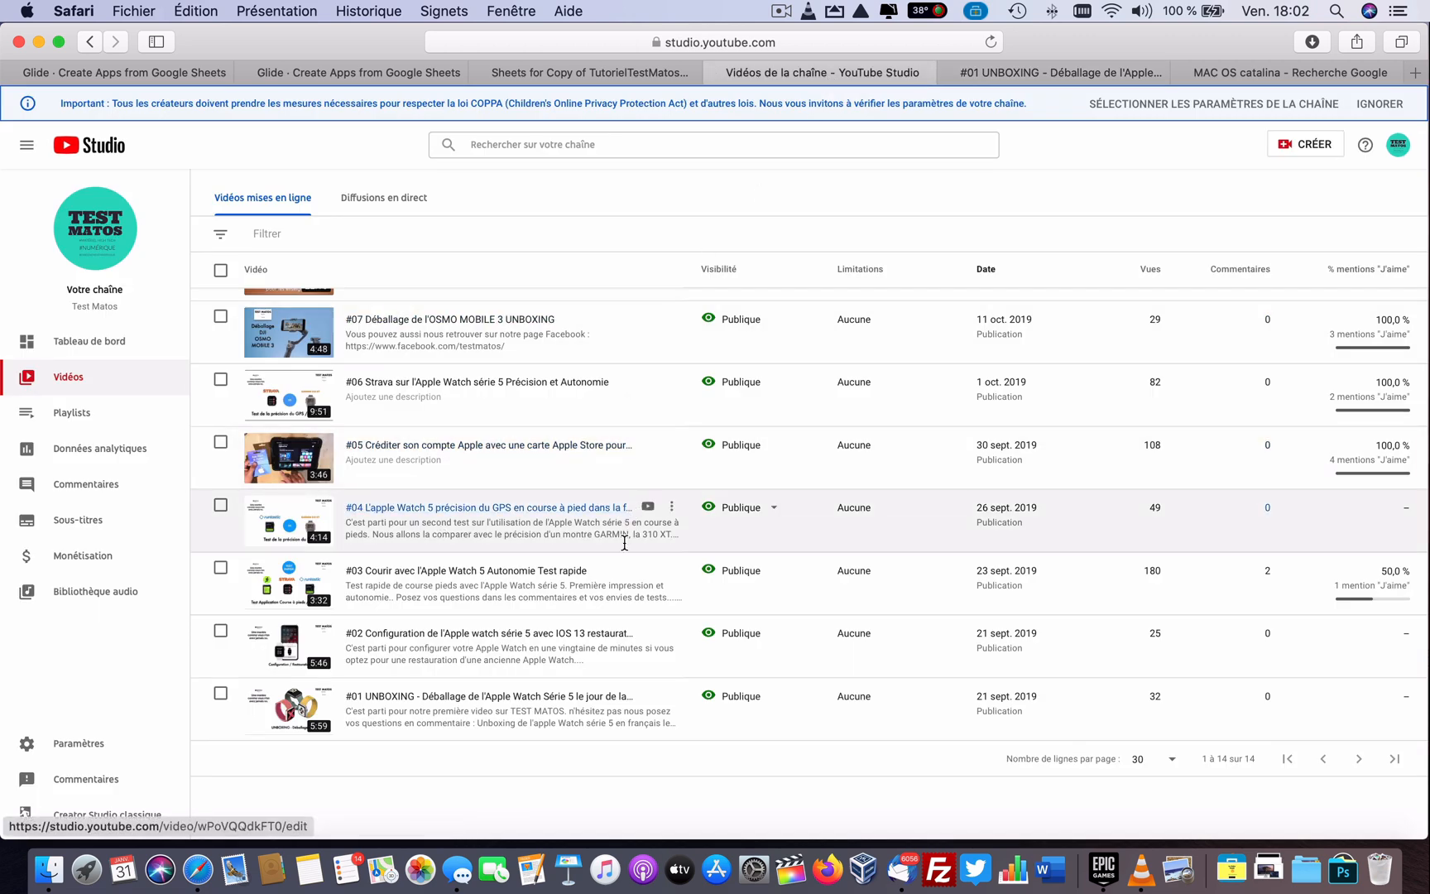
pyautogui.click(589, 73)
pyautogui.write('Strave')
pyautogui.press('BackSpace')
pyautogui.press('BackSpace')
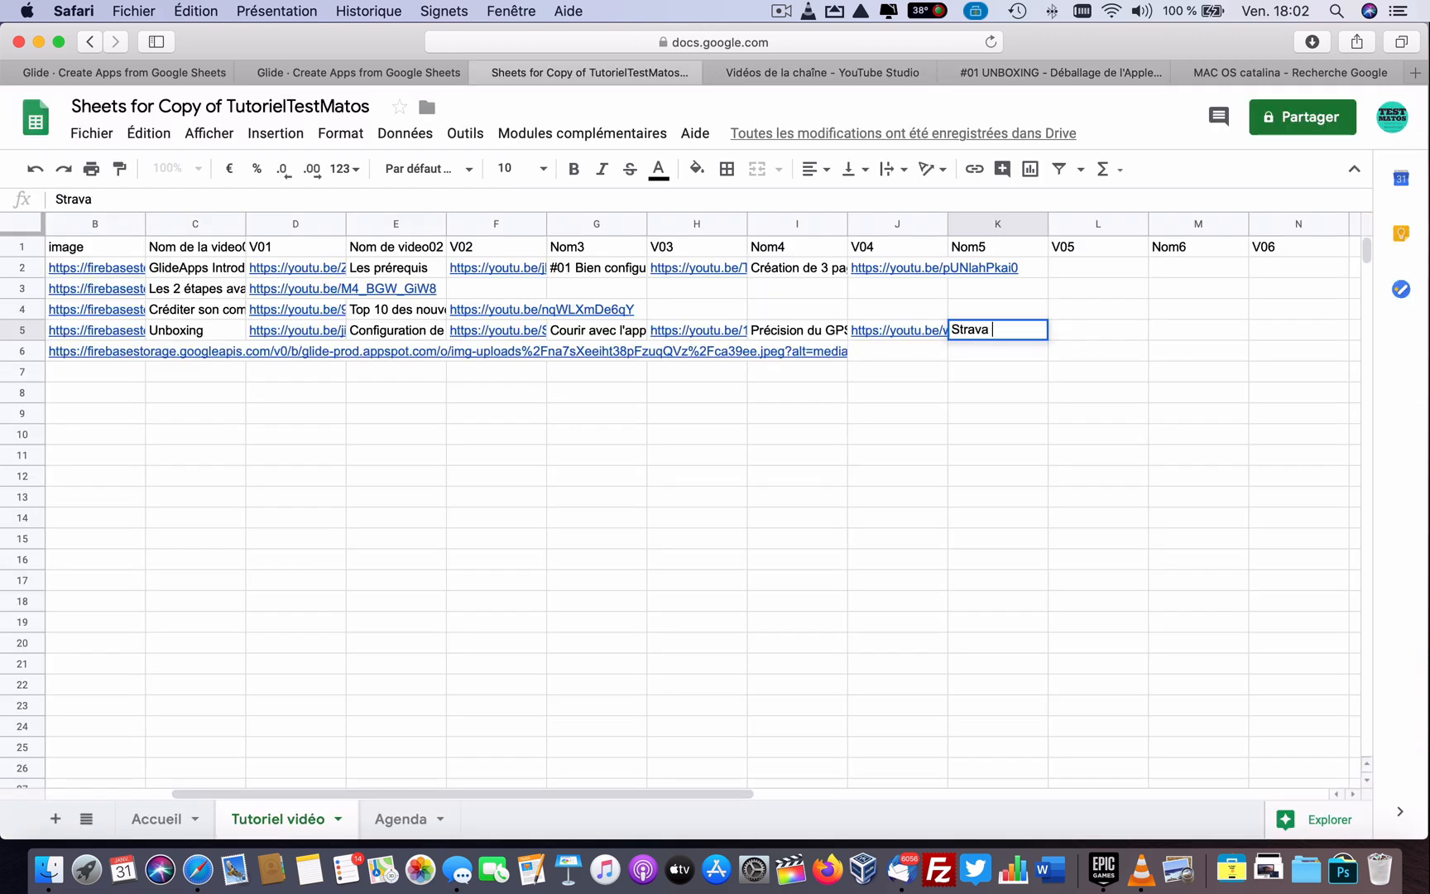
pyautogui.write("a sur l'apple ")
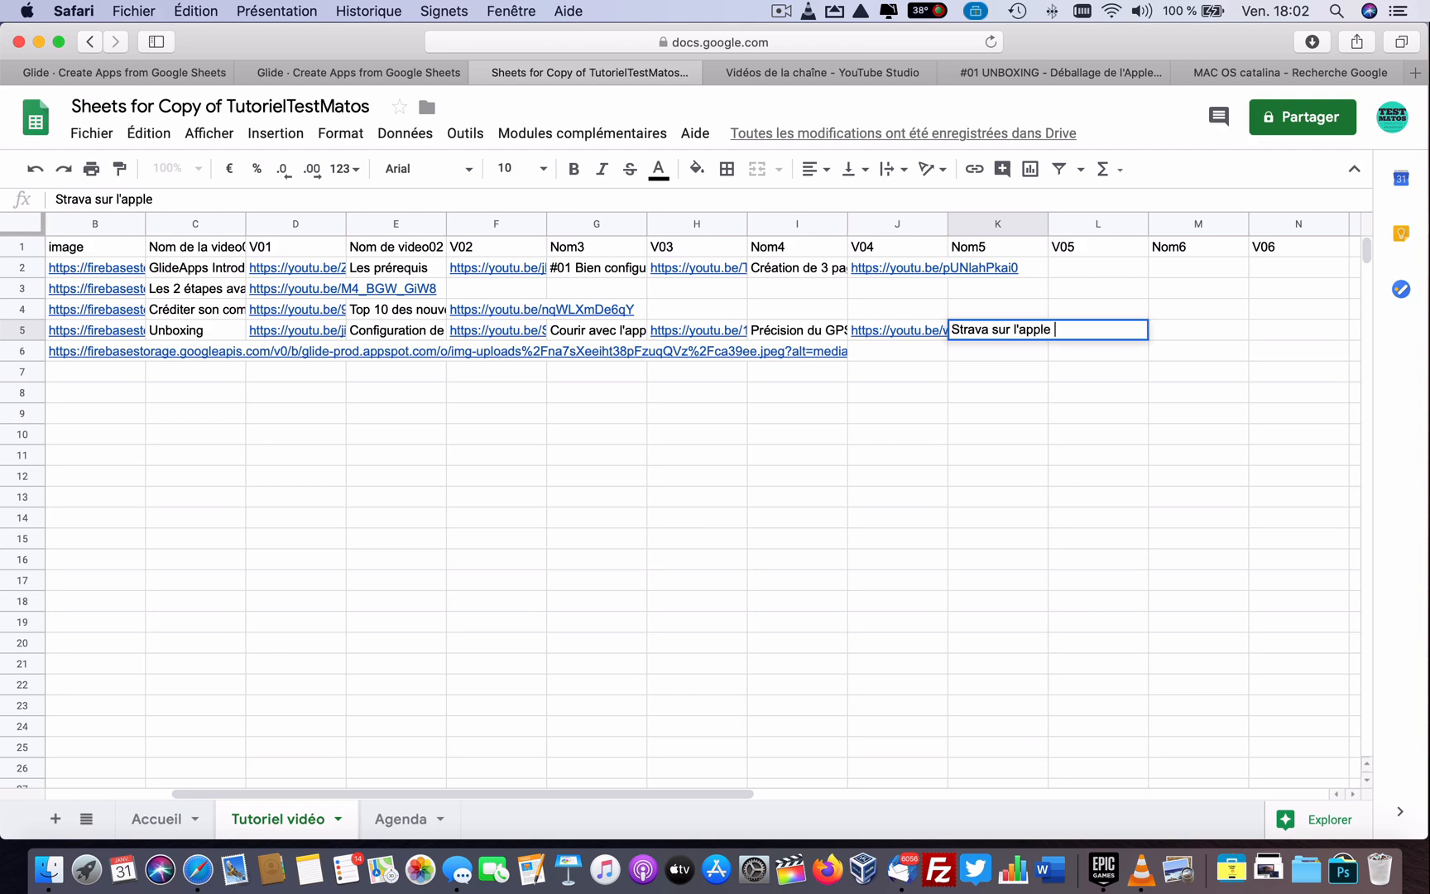
pyautogui.write('Watch')
pyautogui.press('Tab')
pyautogui.write('https://youtu.be/QUb8TGp-7sw')
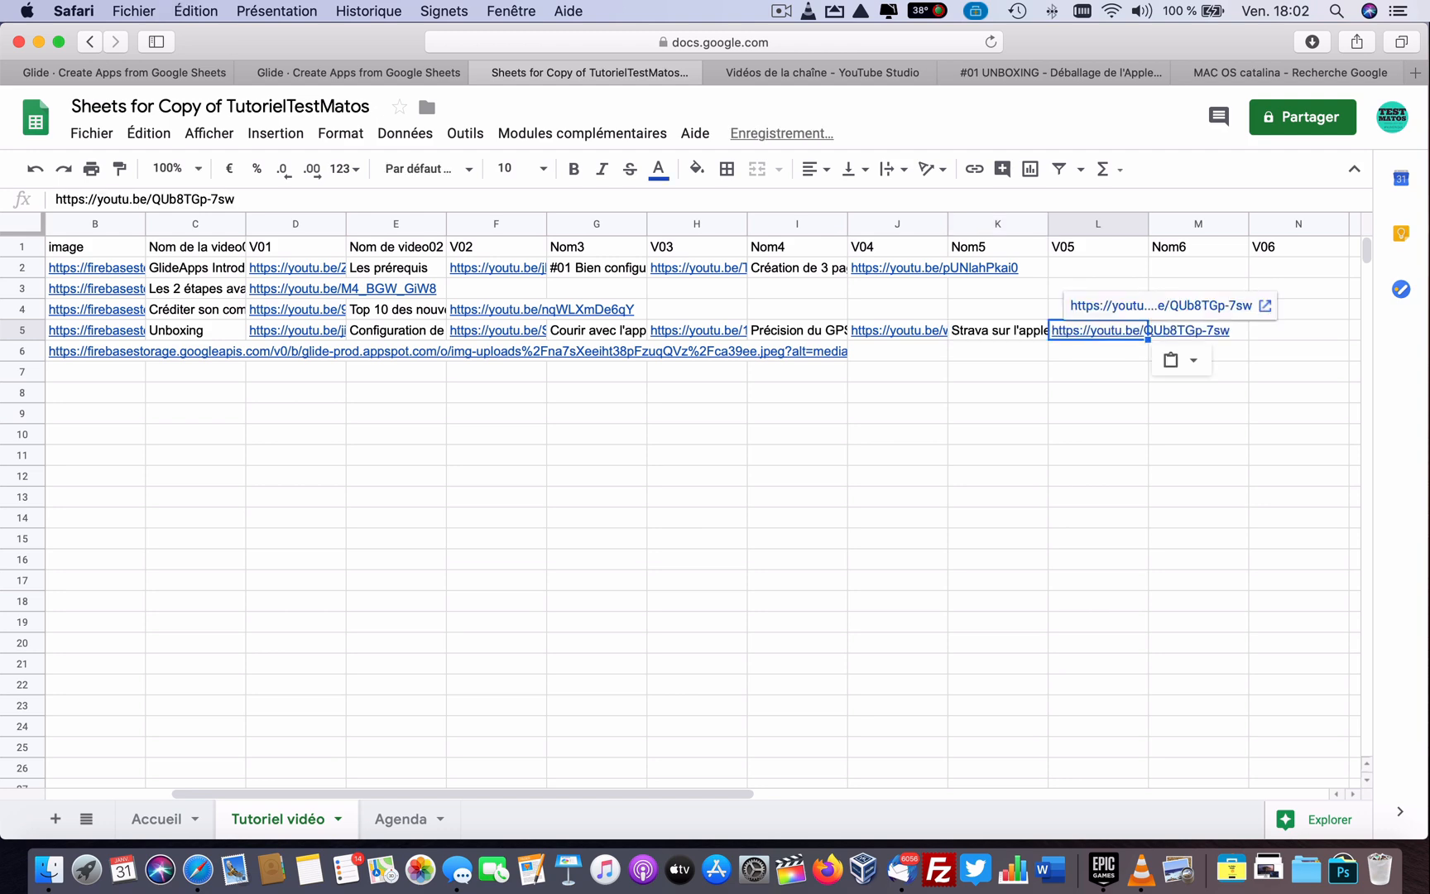
# Step: In the Glide editor, reload the sheet and agree to add components automatically for the new columns
pyautogui.click(372, 73)
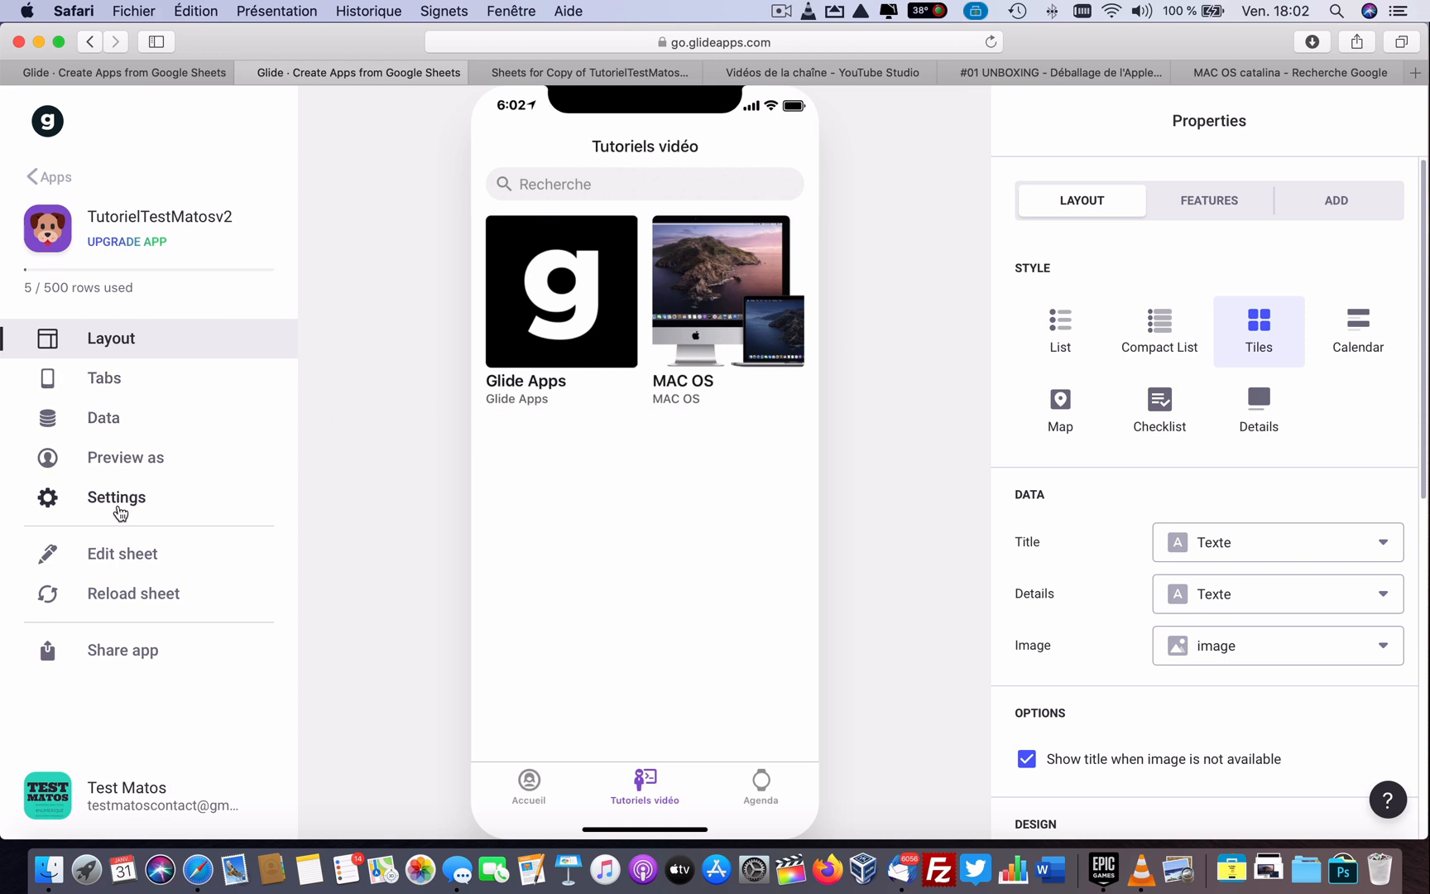
pyautogui.click(120, 591)
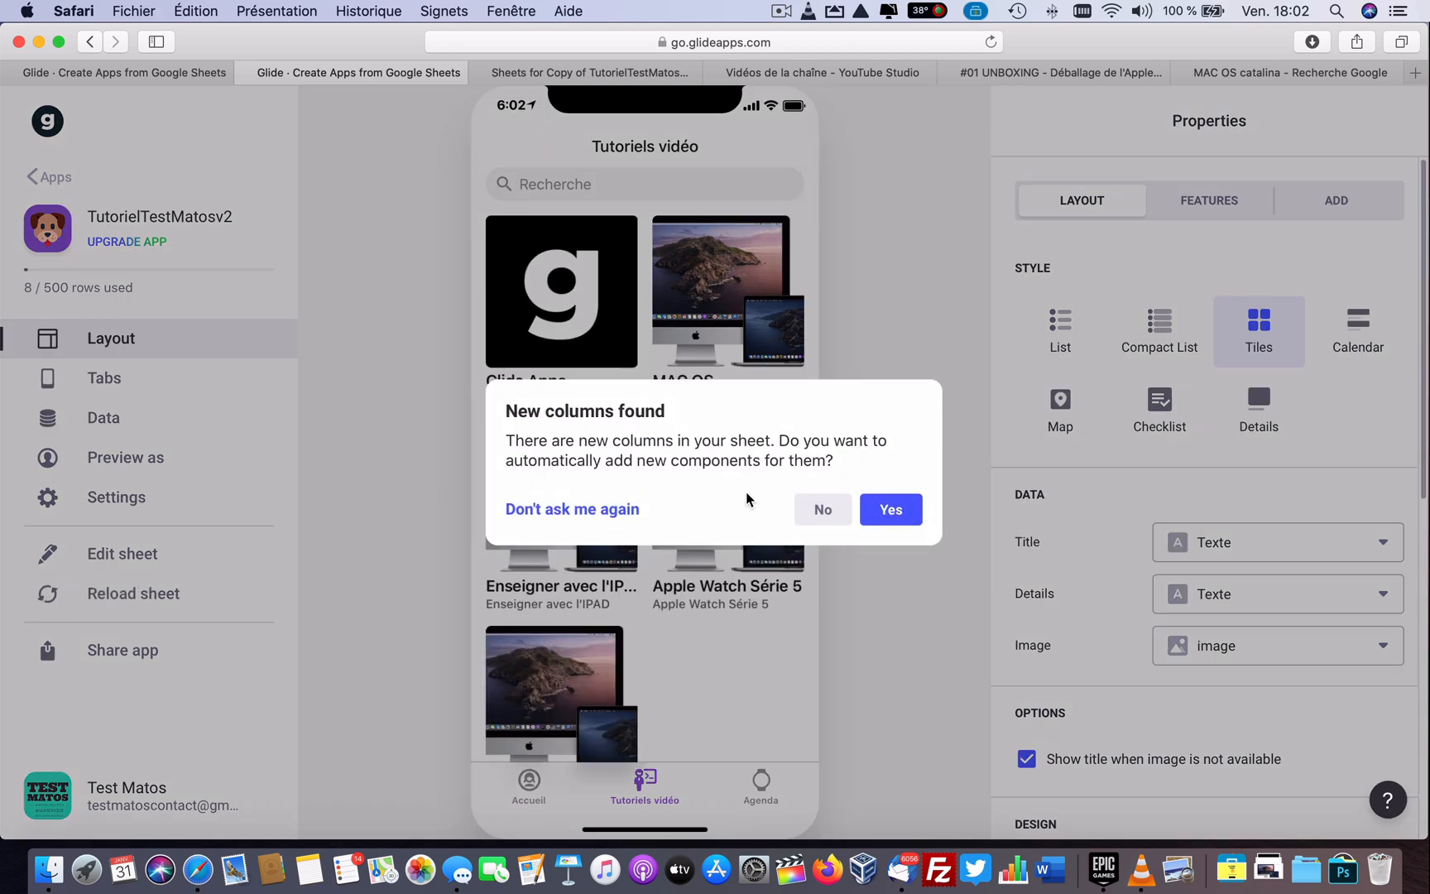
pyautogui.click(890, 512)
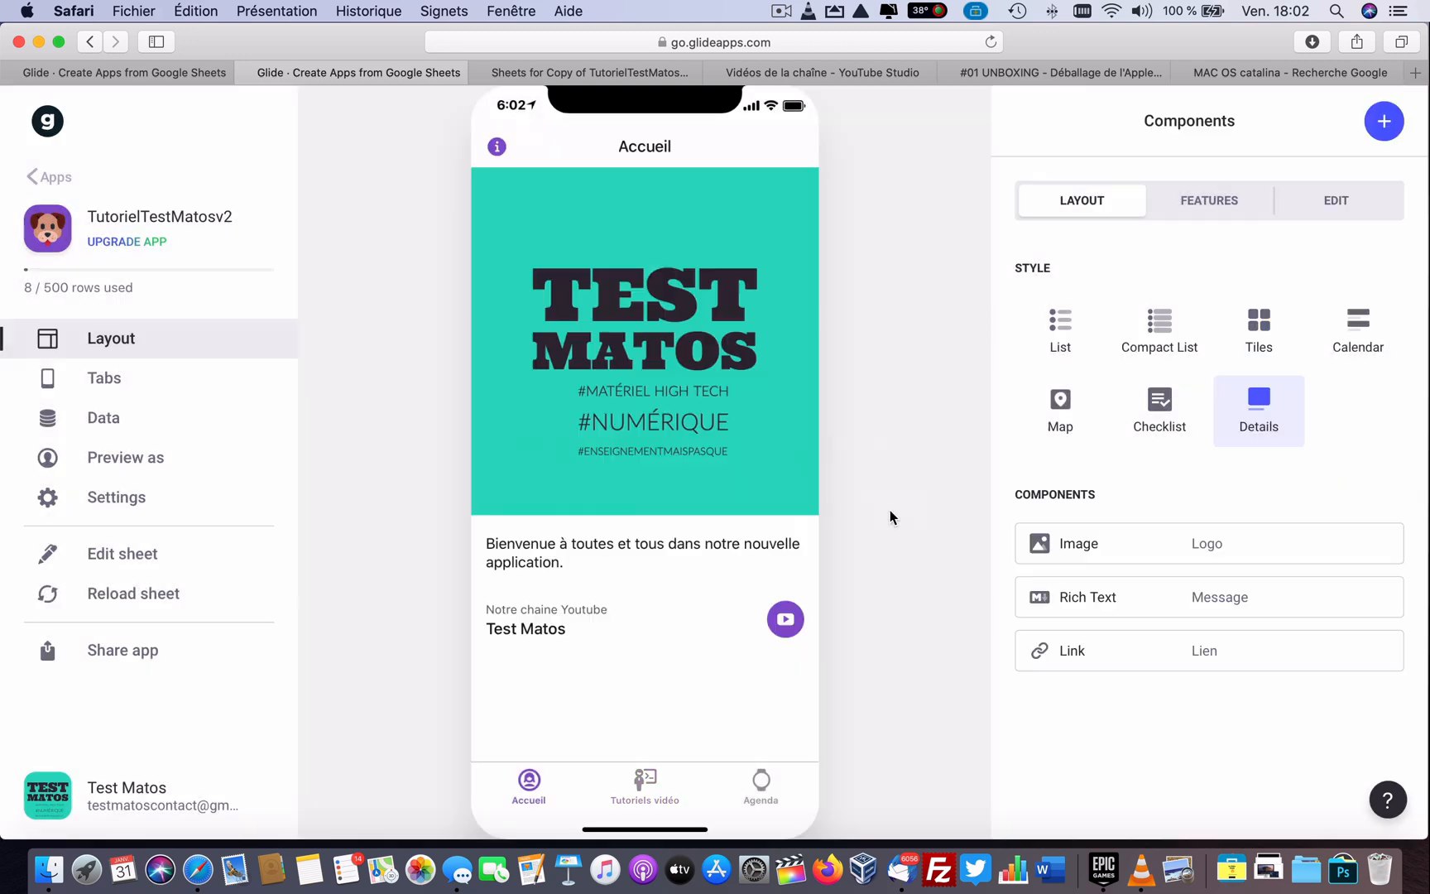
# Step: Examine the Tutoriels vidéo tiles, then the Apple Watch Série 5 detail page and its component list
pyautogui.click(644, 783)
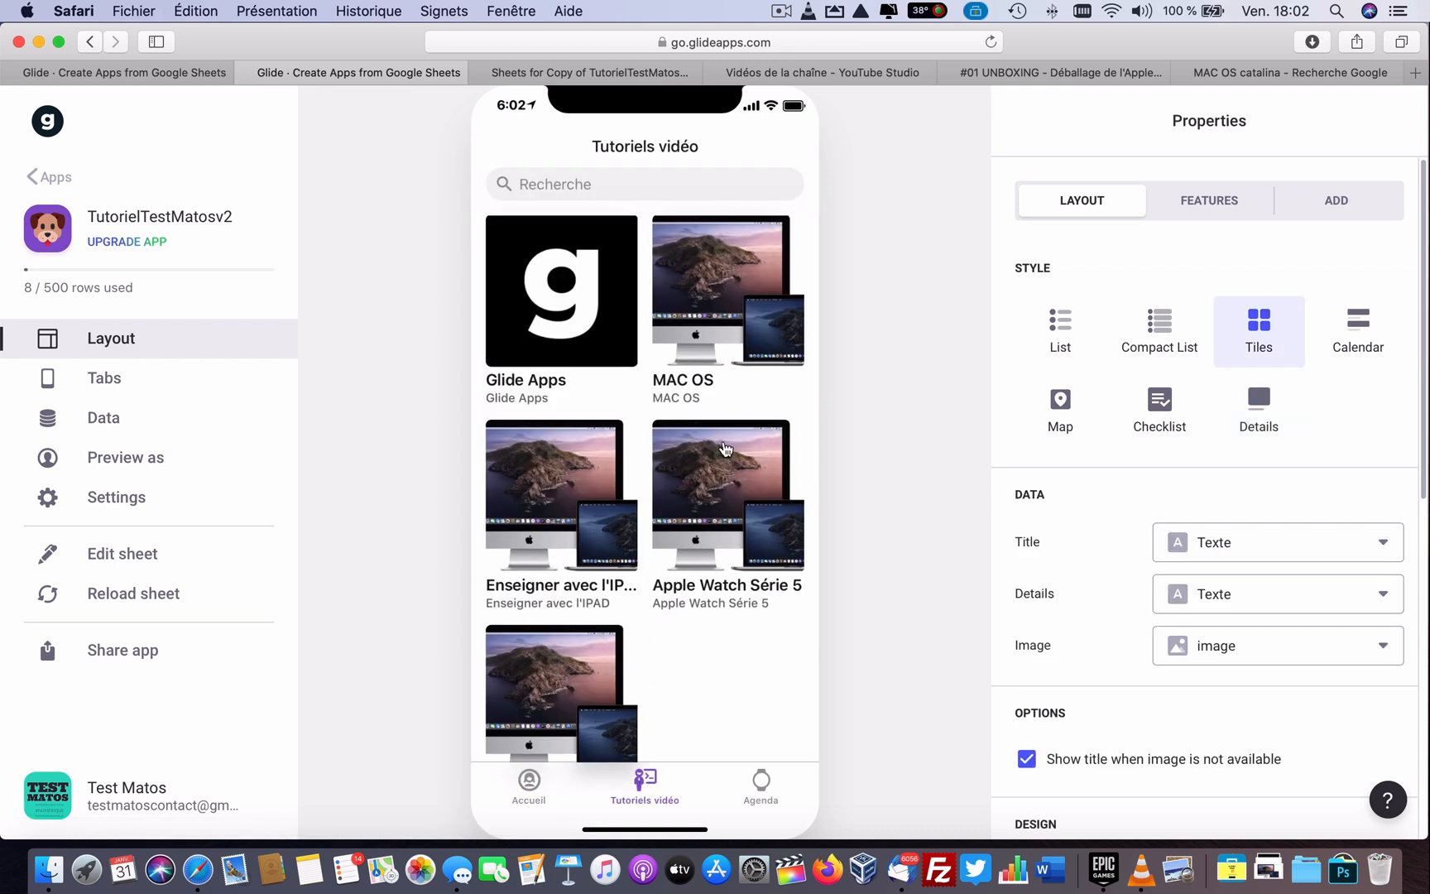
pyautogui.scroll(-2, 671, 600)
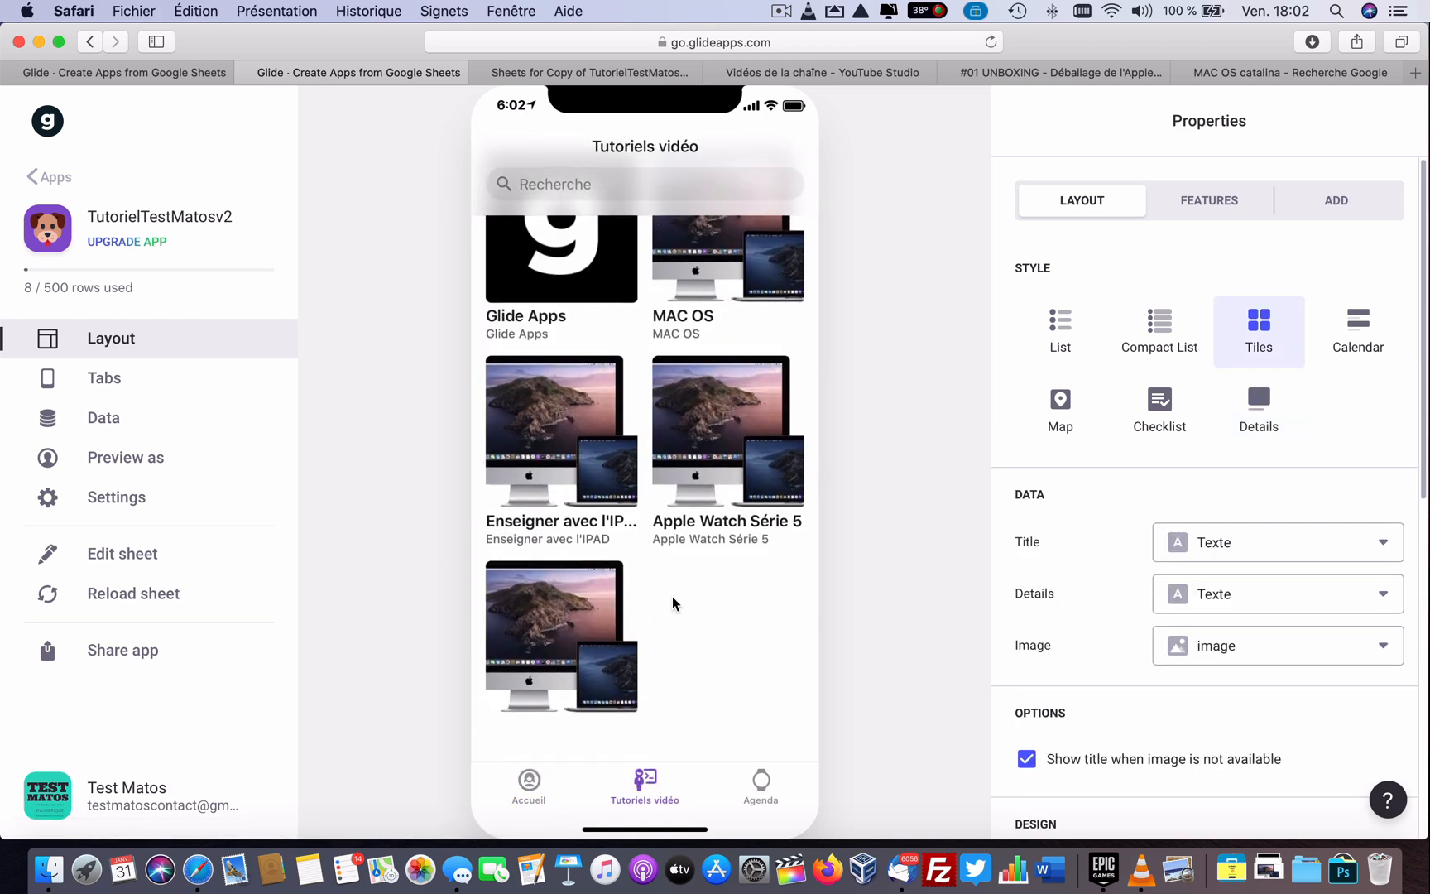
pyautogui.click(718, 439)
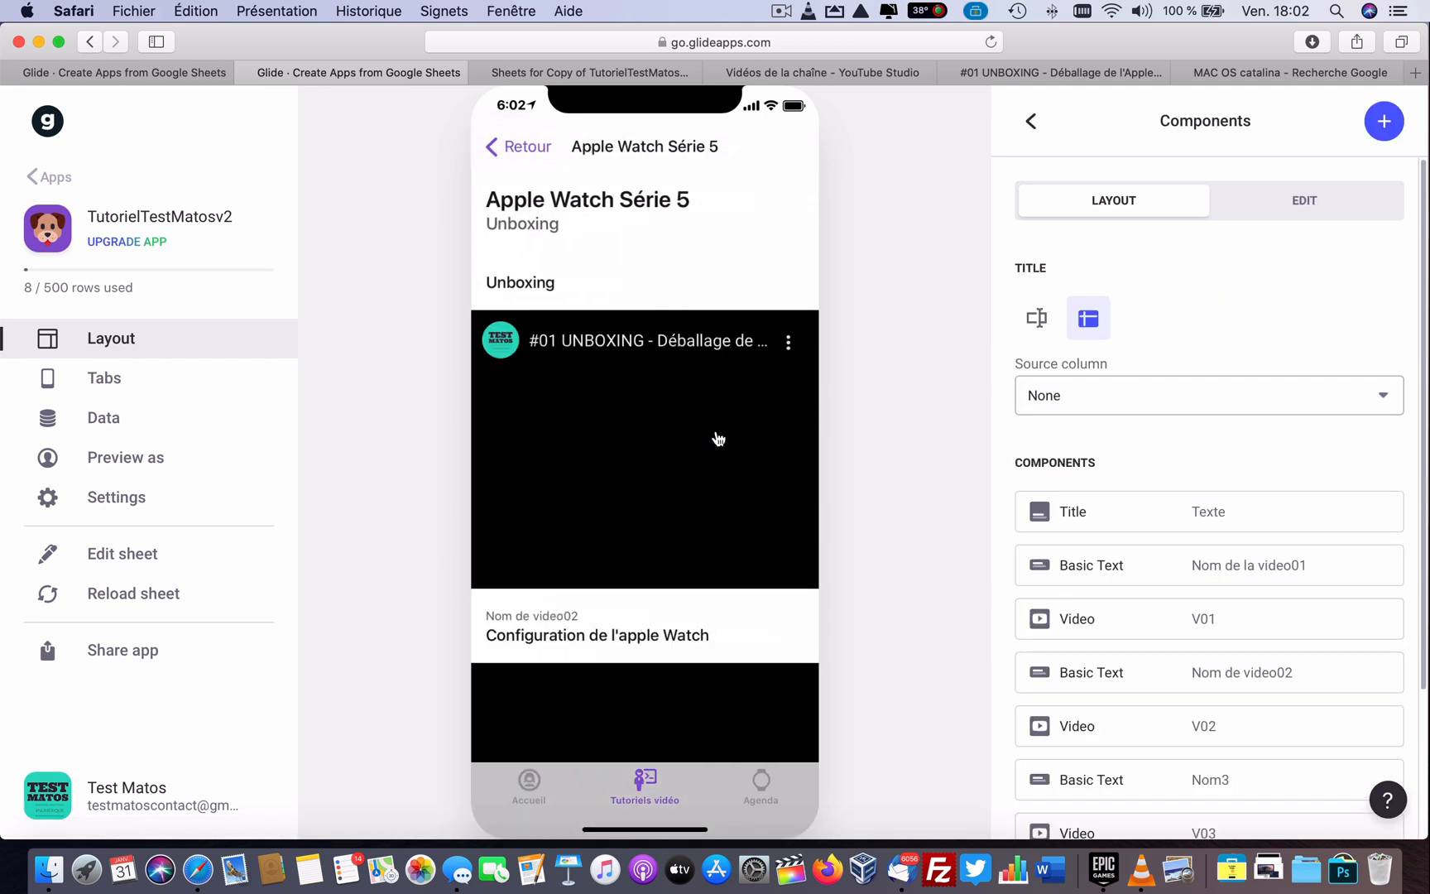
pyautogui.scroll(-10, 648, 574)
pyautogui.scroll(-5, 649, 574)
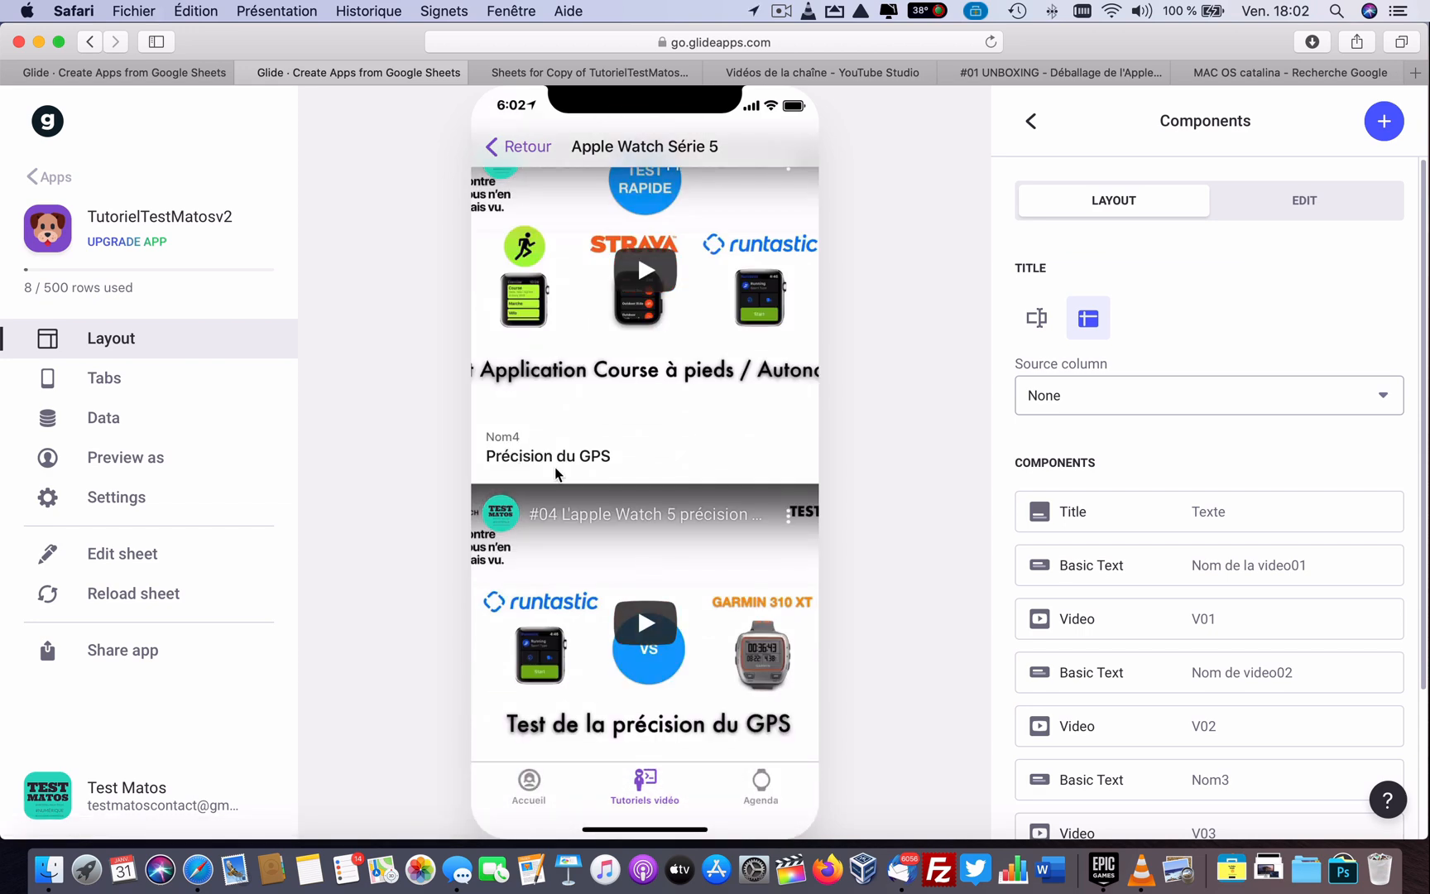
pyautogui.scroll(2, 593, 479)
pyautogui.scroll(-2, 594, 480)
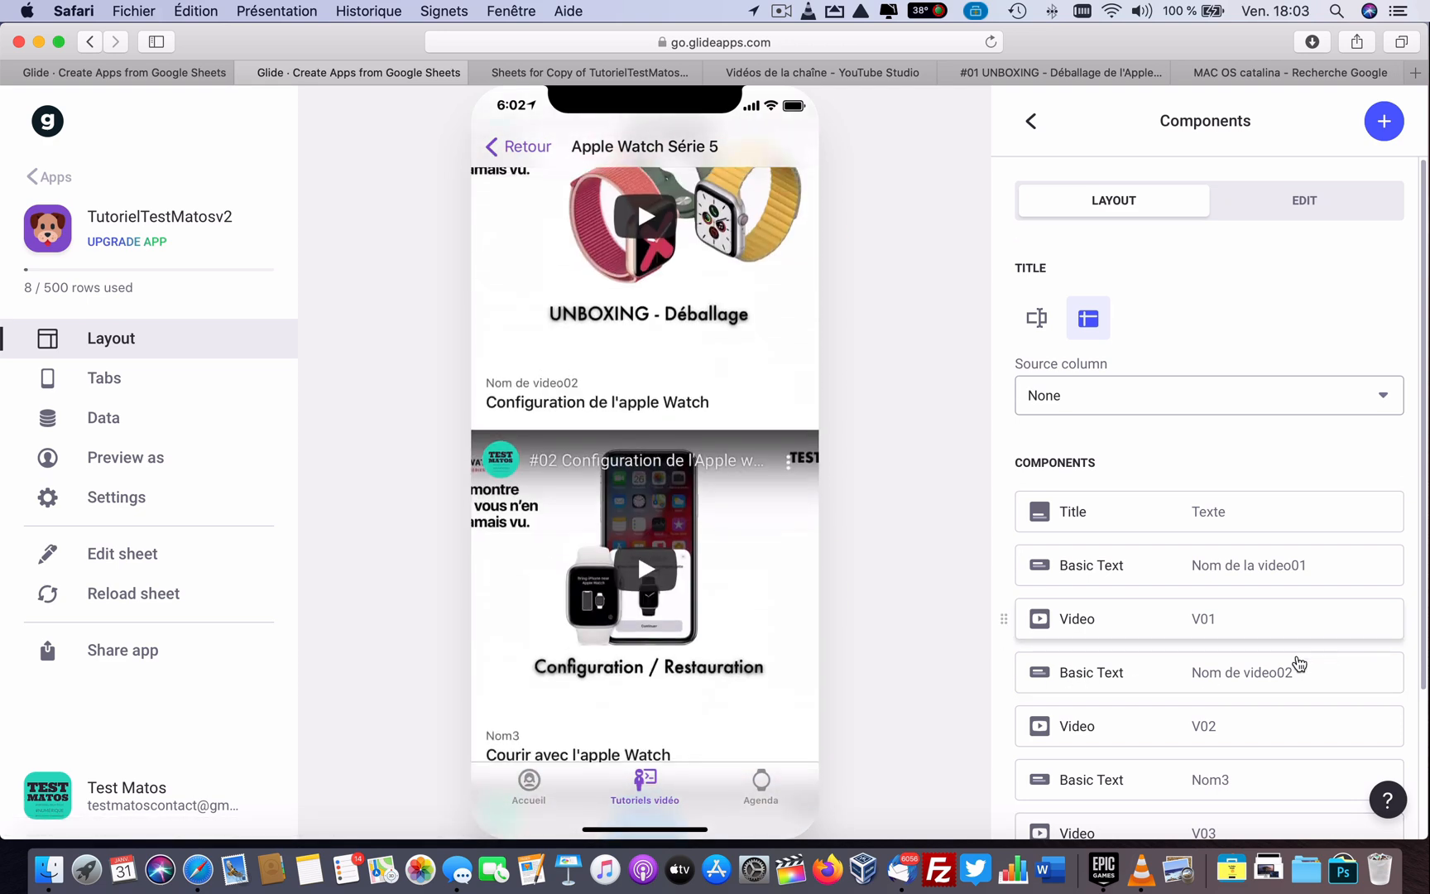
pyautogui.scroll(-3, 1283, 672)
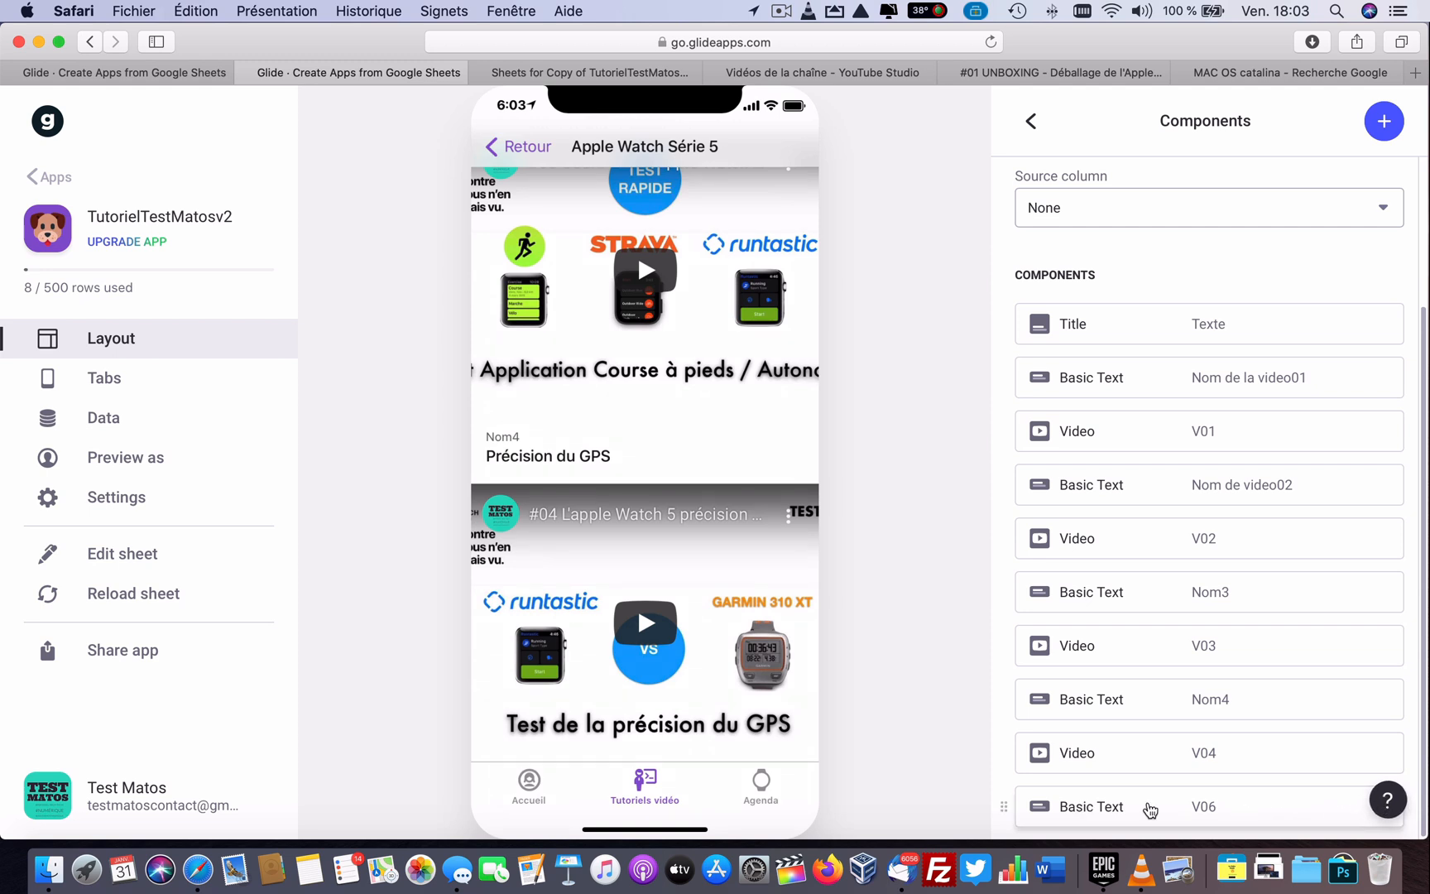
# Step: Delete the V06 Basic Text component from the Apple Watch Série 5 detail page and add a Basic Text component for column Nom5
pyautogui.click(1297, 812)
pyautogui.click(1389, 124)
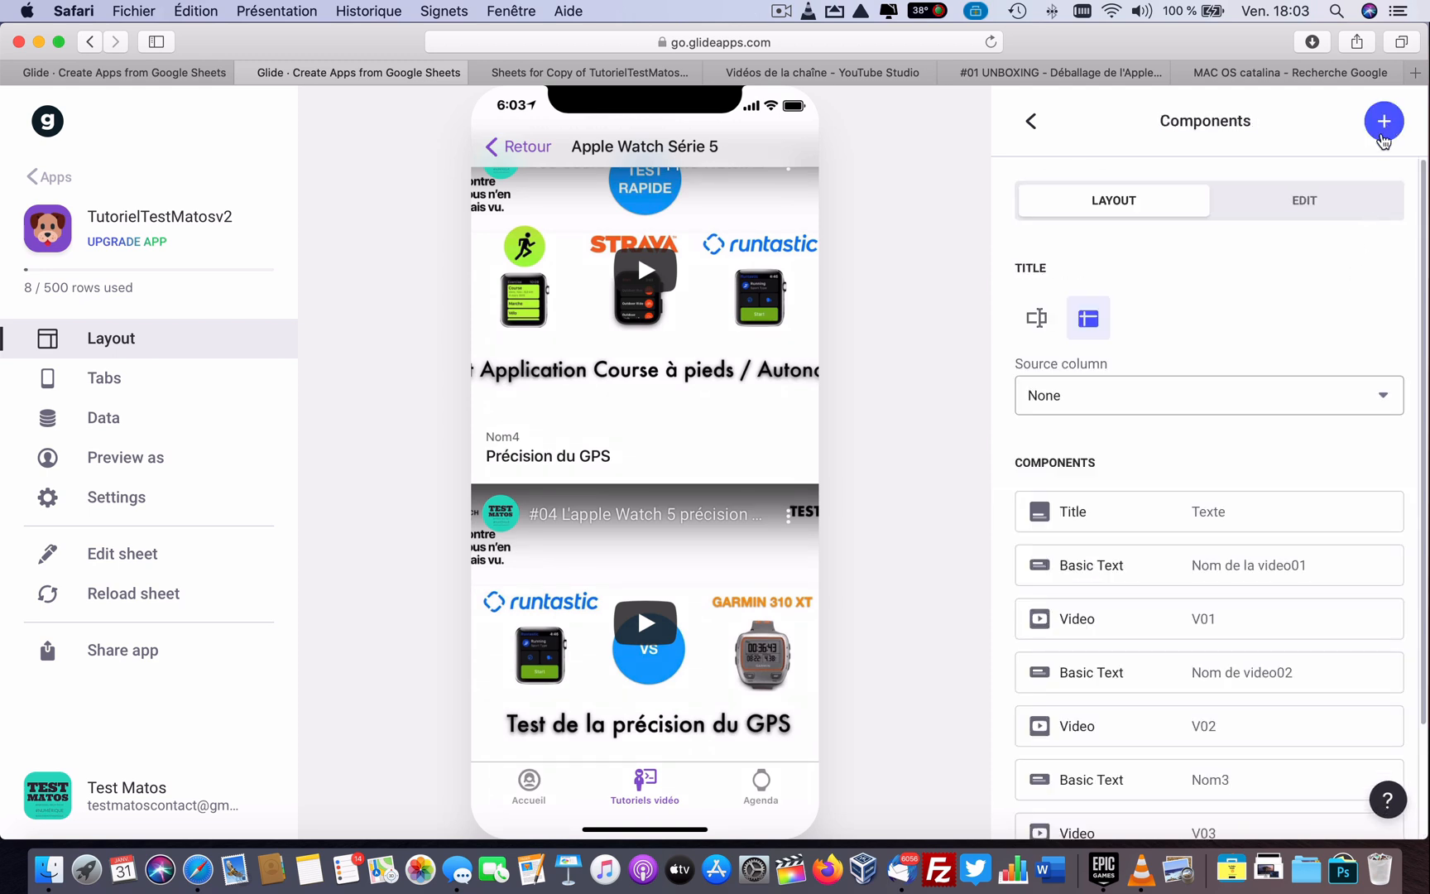
pyautogui.click(1385, 125)
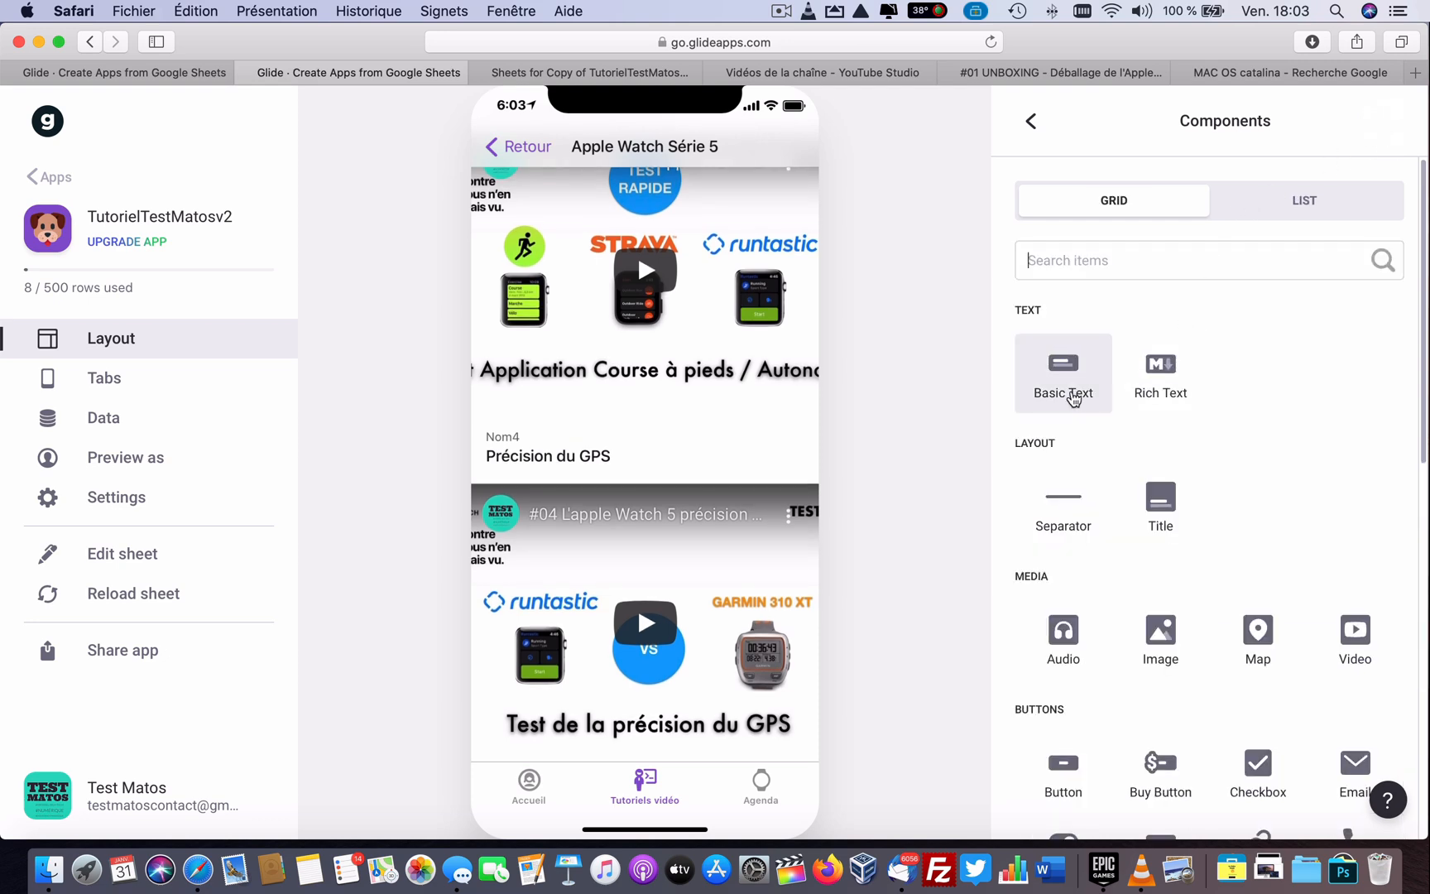
pyautogui.click(1071, 389)
pyautogui.click(1267, 324)
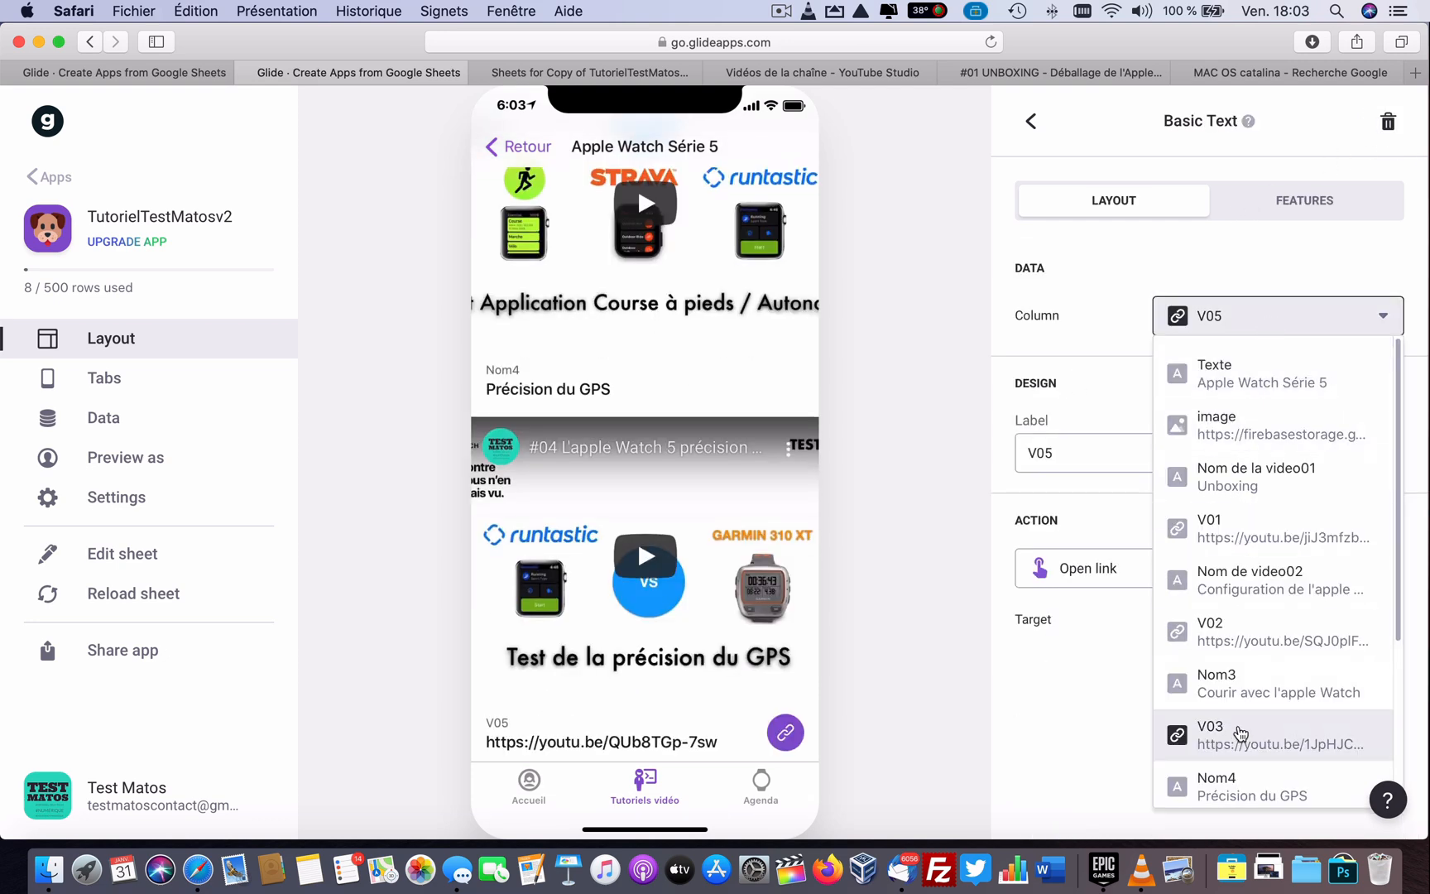
pyautogui.scroll(-5, 1233, 749)
pyautogui.click(1237, 629)
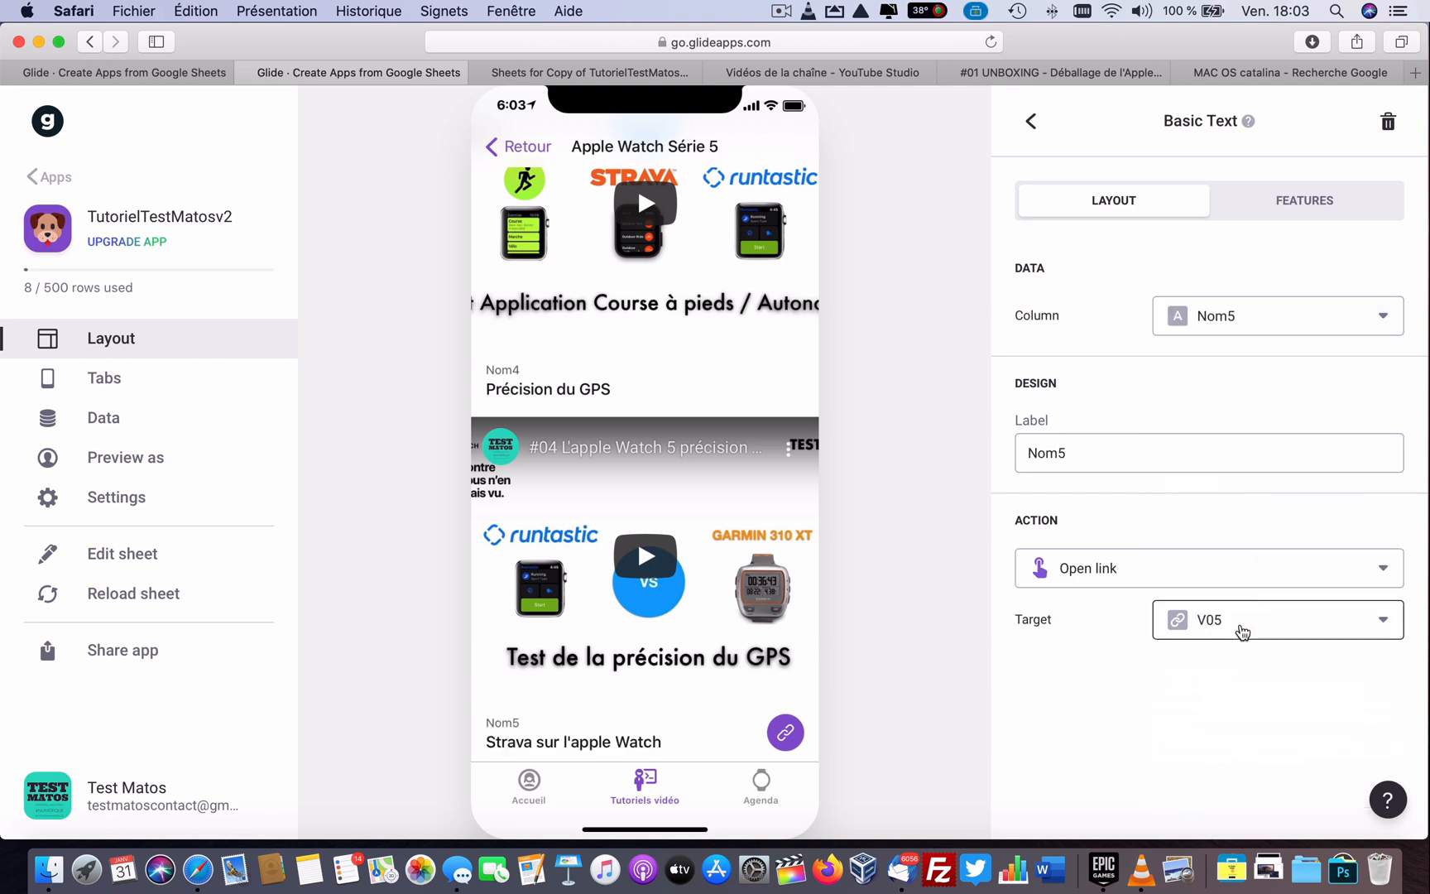
pyautogui.click(1031, 121)
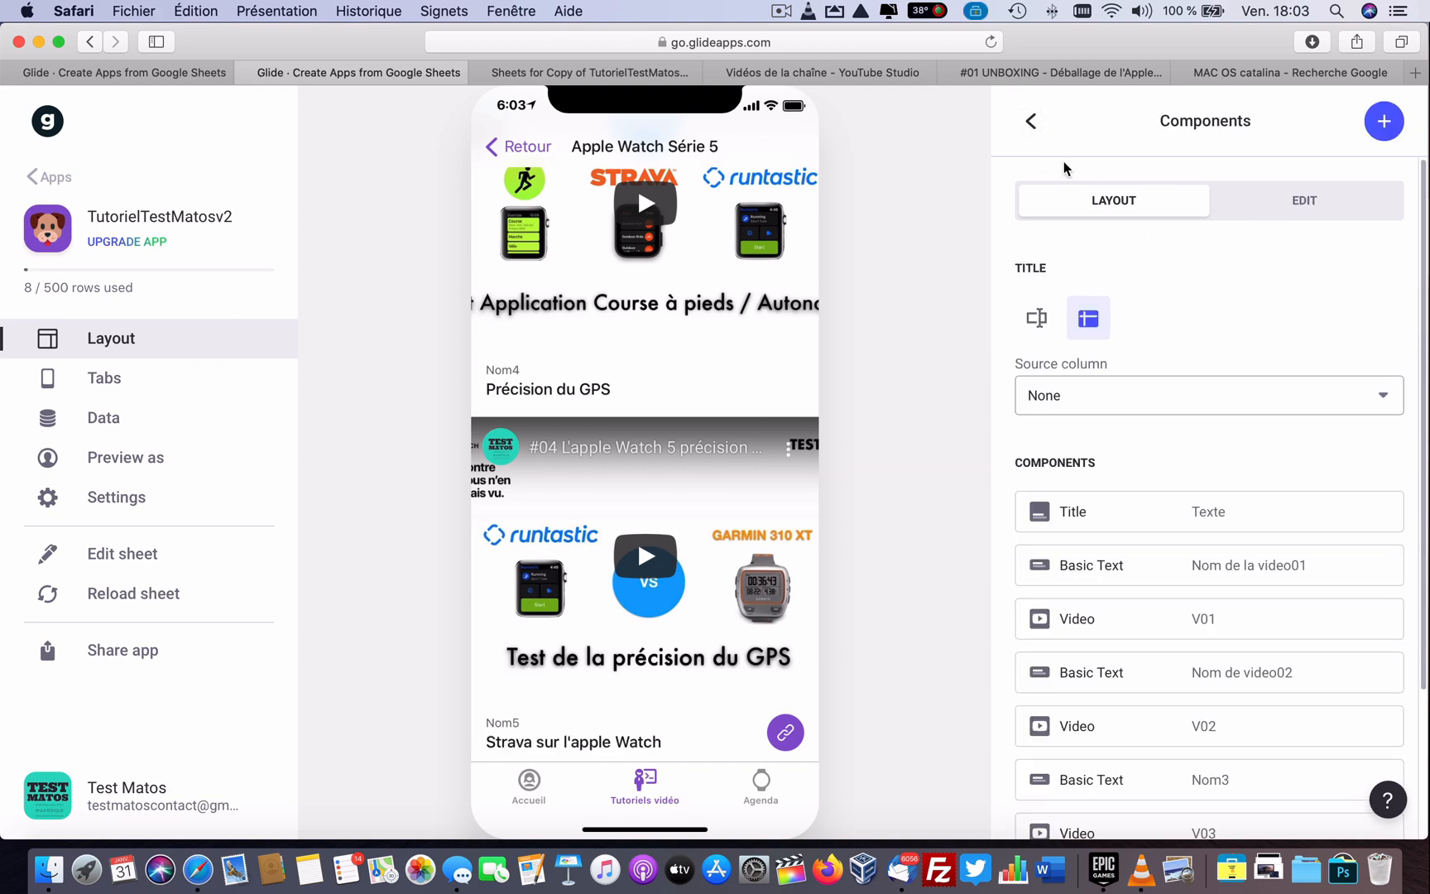
# Step: Set the action of the Nom5 Basic Text component to None
pyautogui.scroll(-3, 1111, 677)
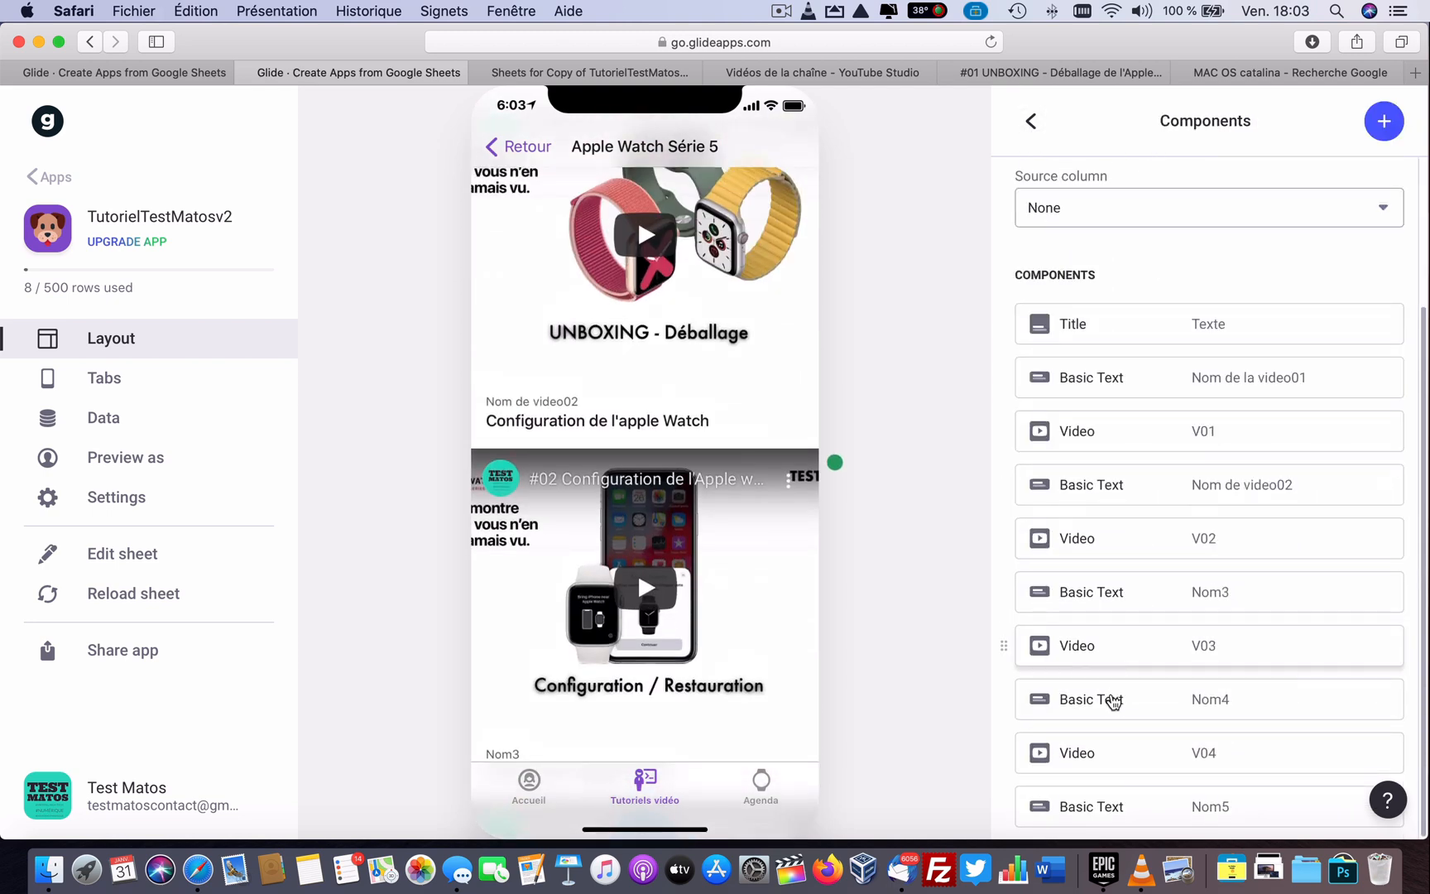
pyautogui.click(1126, 806)
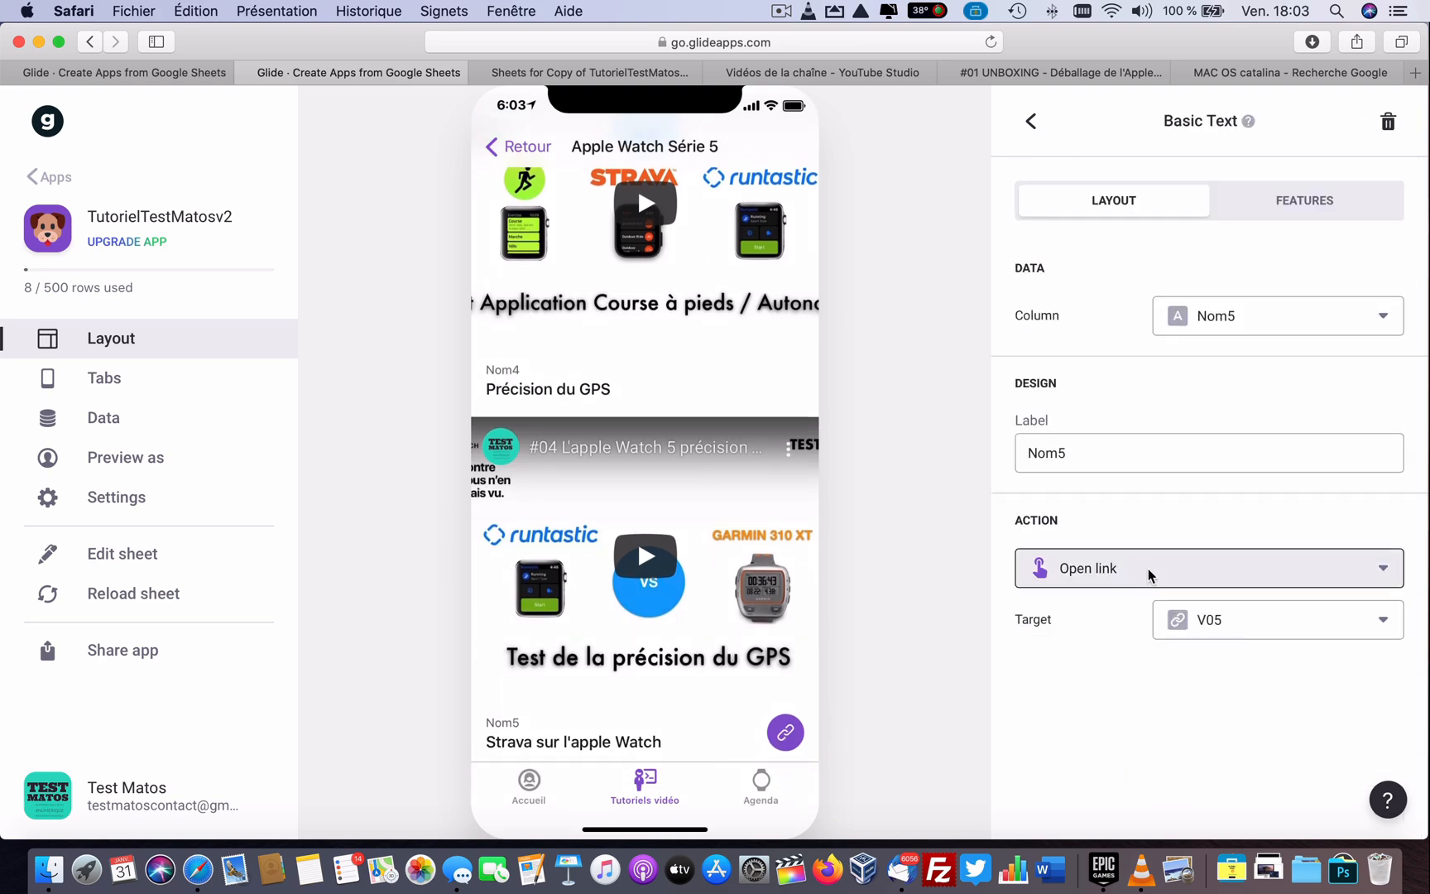
pyautogui.click(1150, 571)
pyautogui.click(1074, 197)
pyautogui.click(1030, 121)
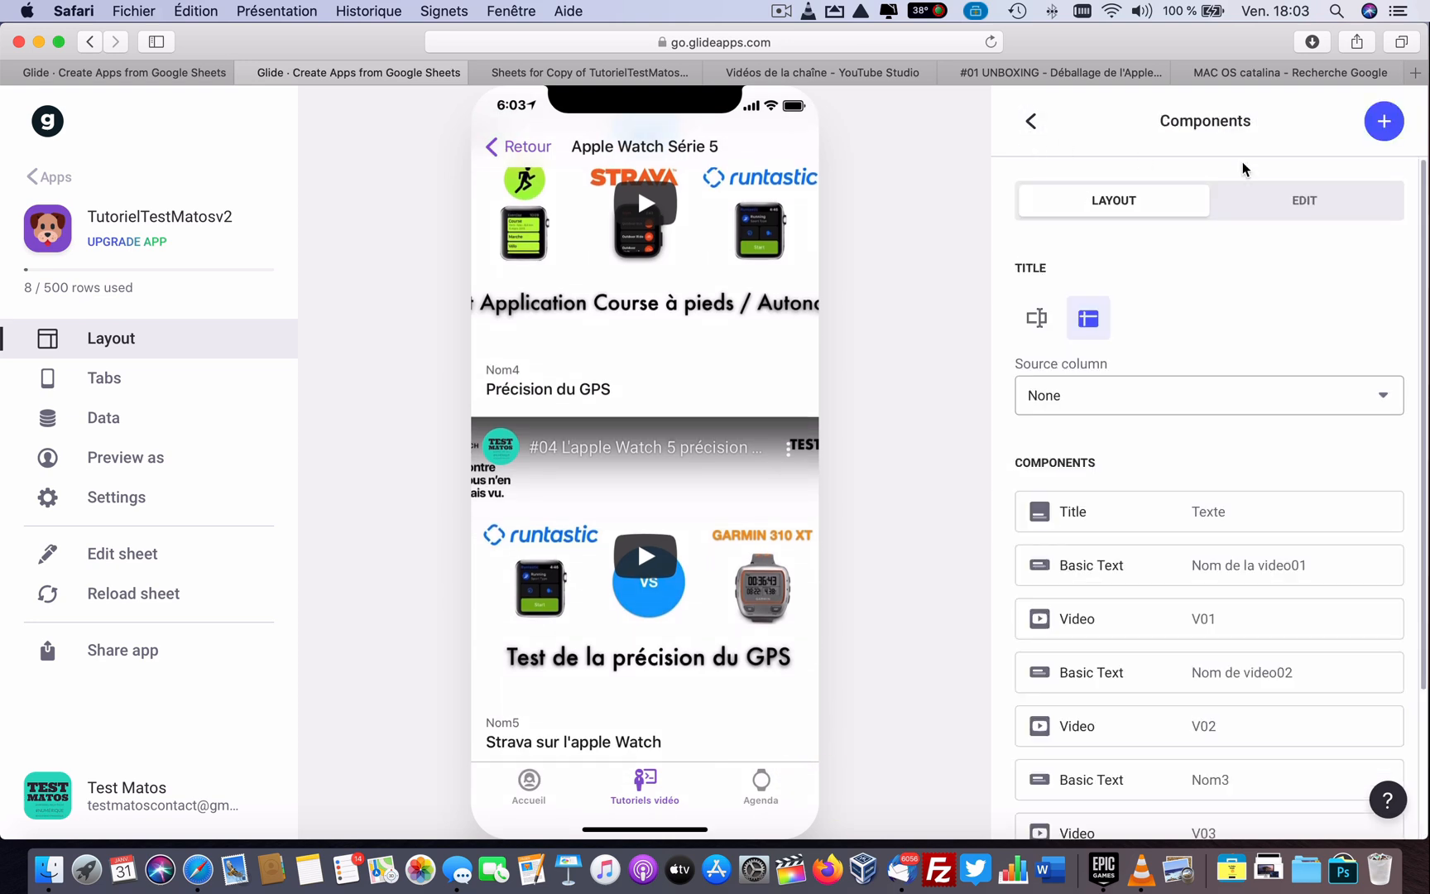
# Step: Add a Video component that plays the V05 column below the Nom5 text
pyautogui.click(1383, 123)
pyautogui.click(1354, 639)
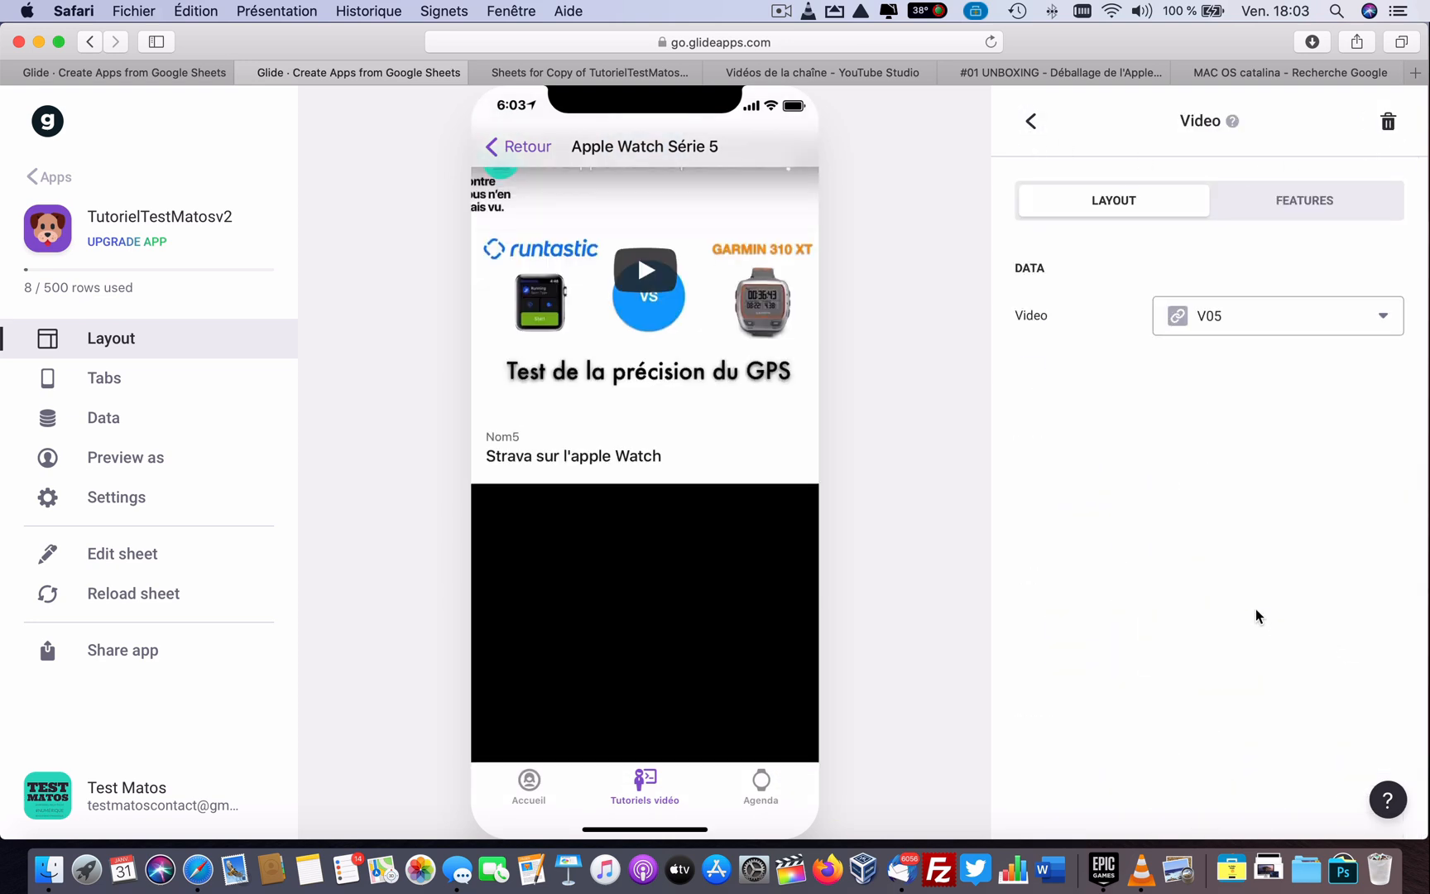
pyautogui.click(1031, 124)
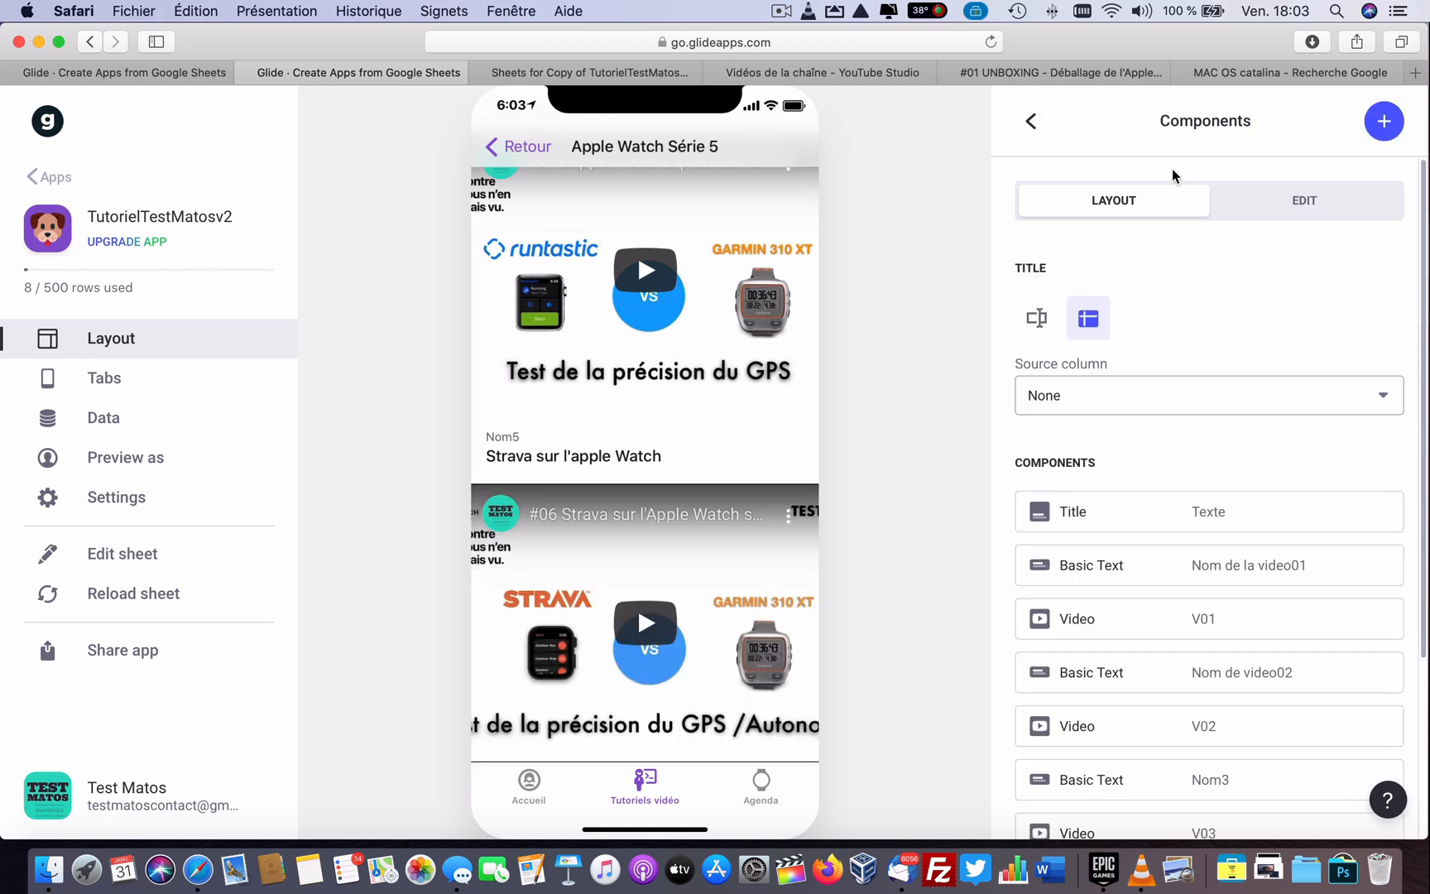
# Step: Add a Basic Text component below the V05 video and link it to column Nom6
pyautogui.click(1382, 133)
pyautogui.click(1061, 364)
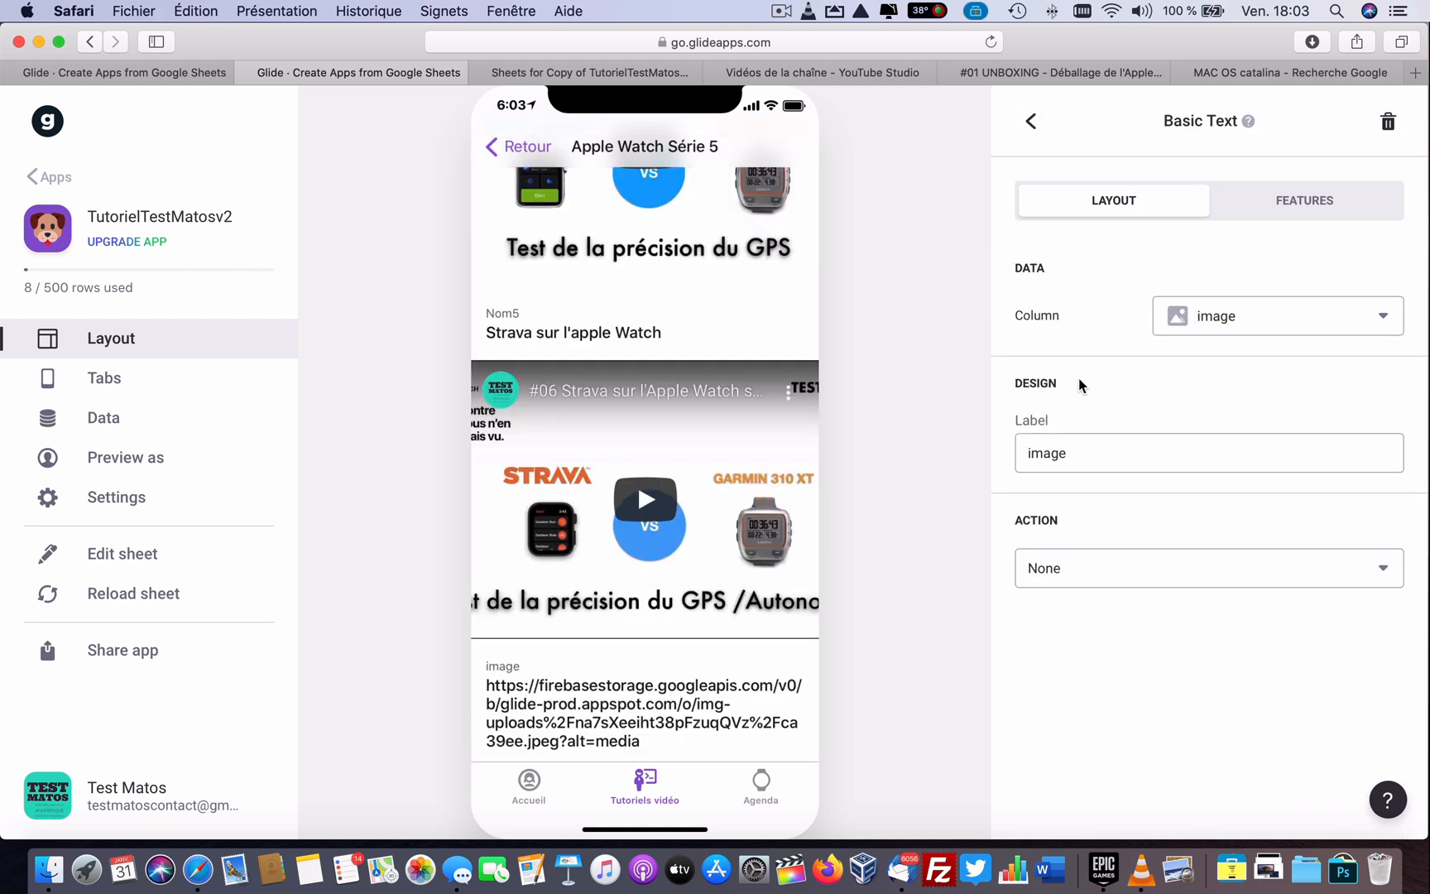
pyautogui.click(1233, 316)
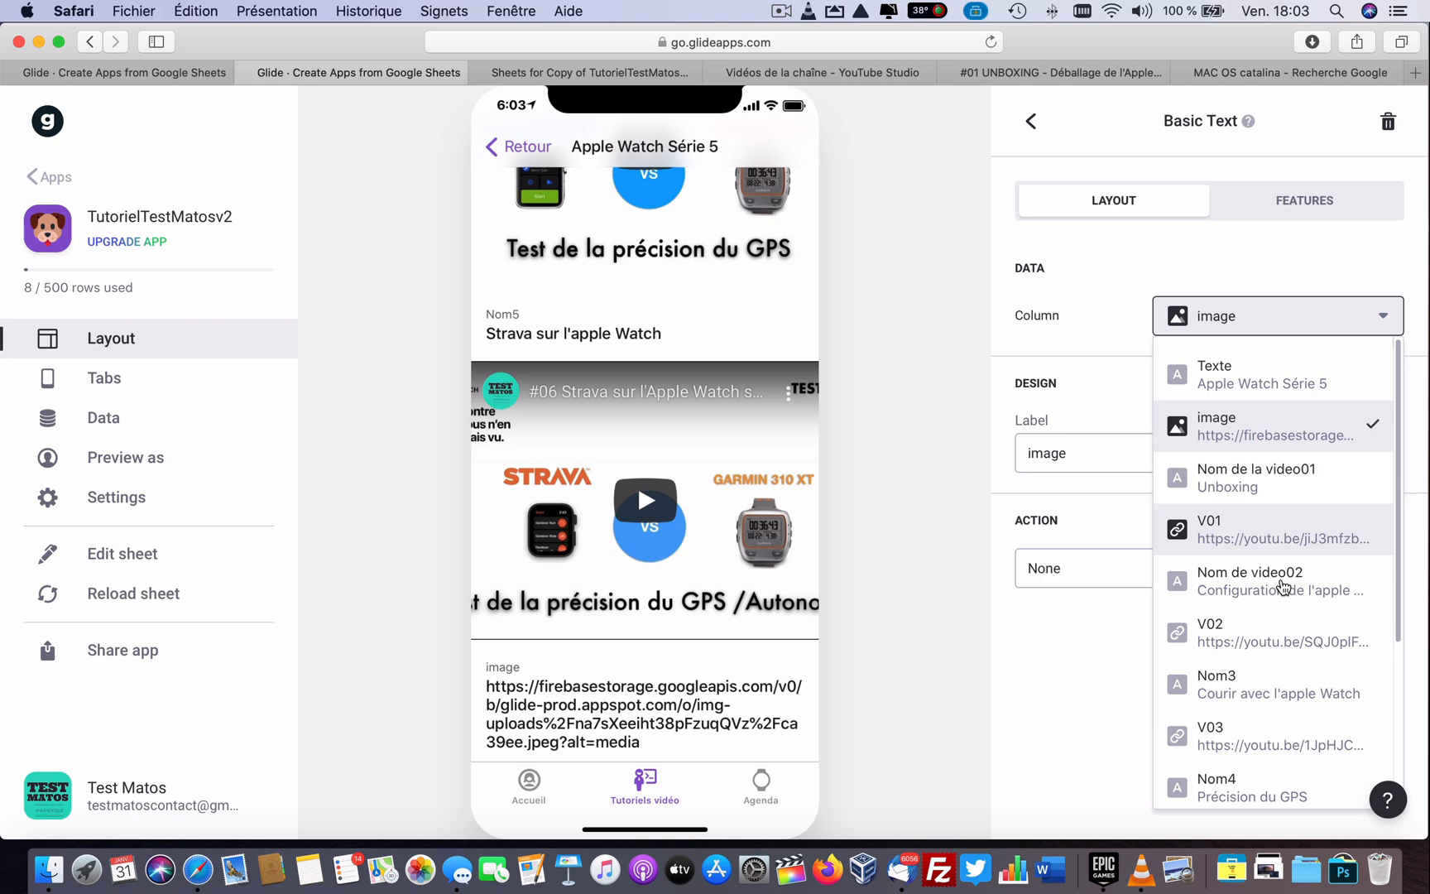
pyautogui.scroll(-3, 1272, 755)
pyautogui.click(1272, 750)
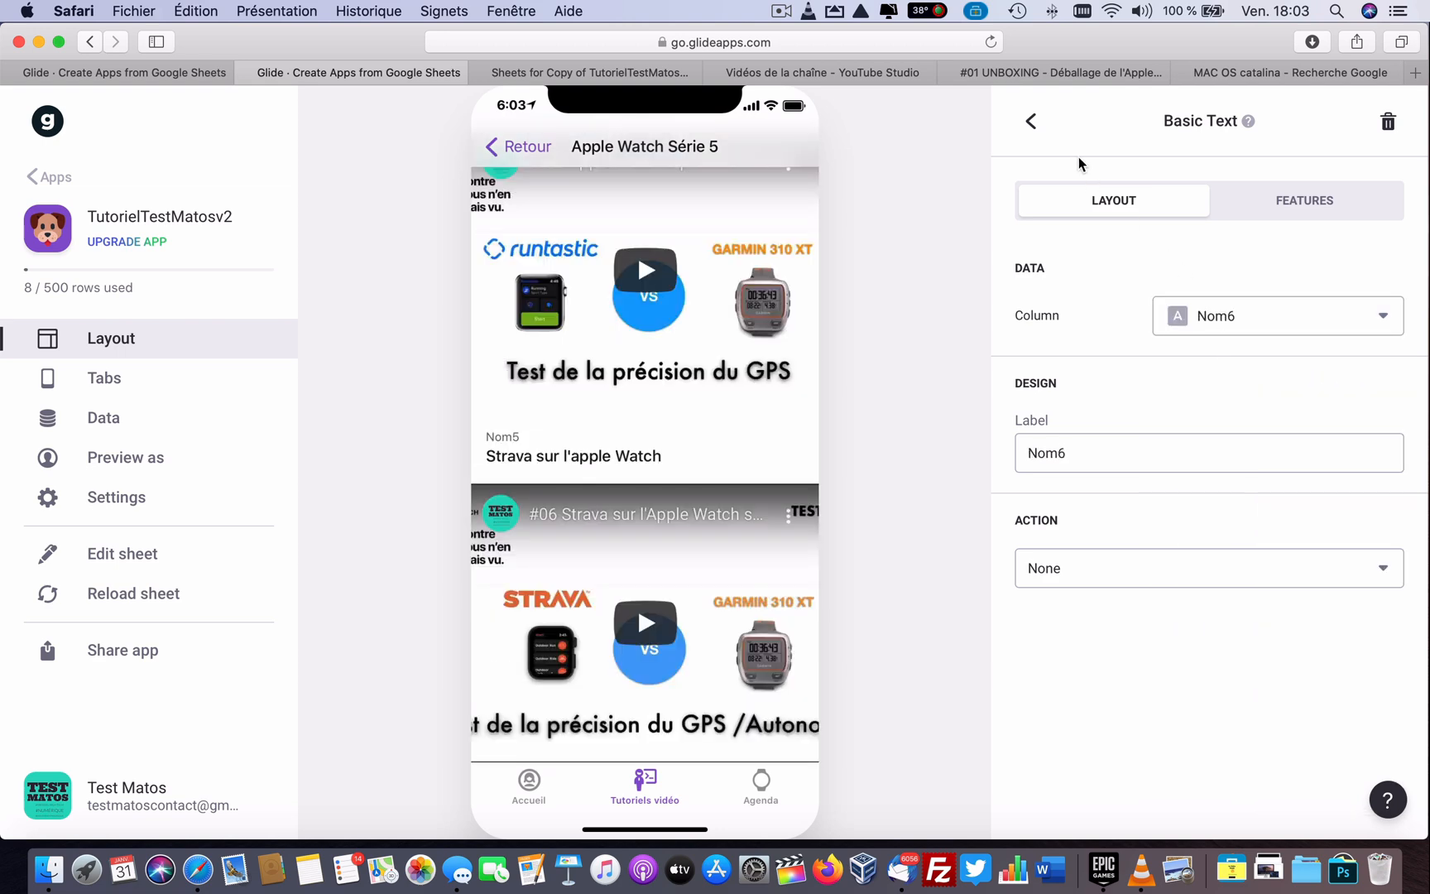
pyautogui.click(1030, 122)
# Step: Add a Video component below the Nom6 text and link it to column V06
pyautogui.click(1381, 137)
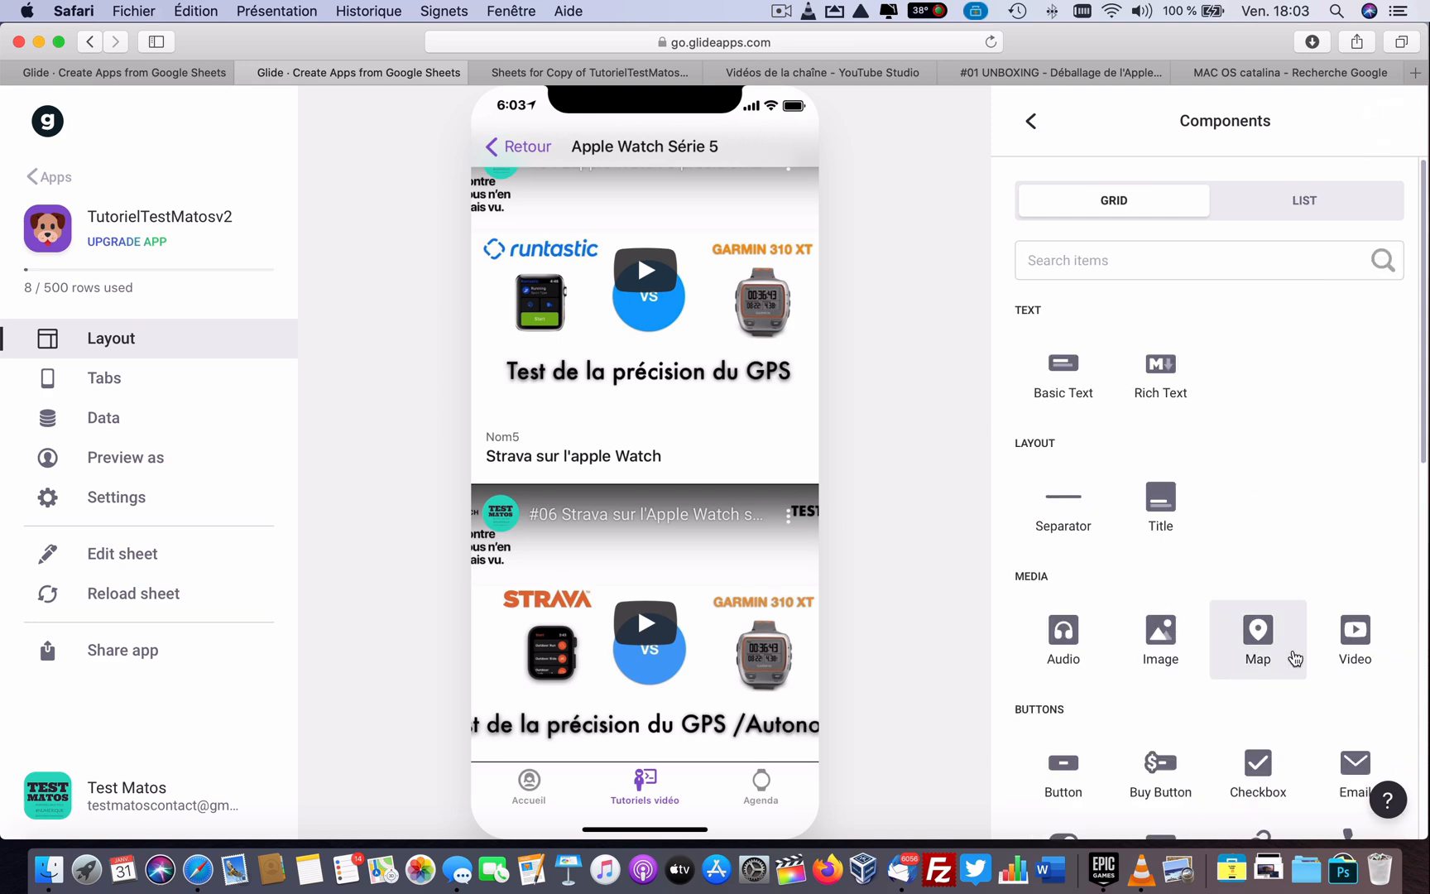
pyautogui.click(1345, 641)
pyautogui.click(1213, 316)
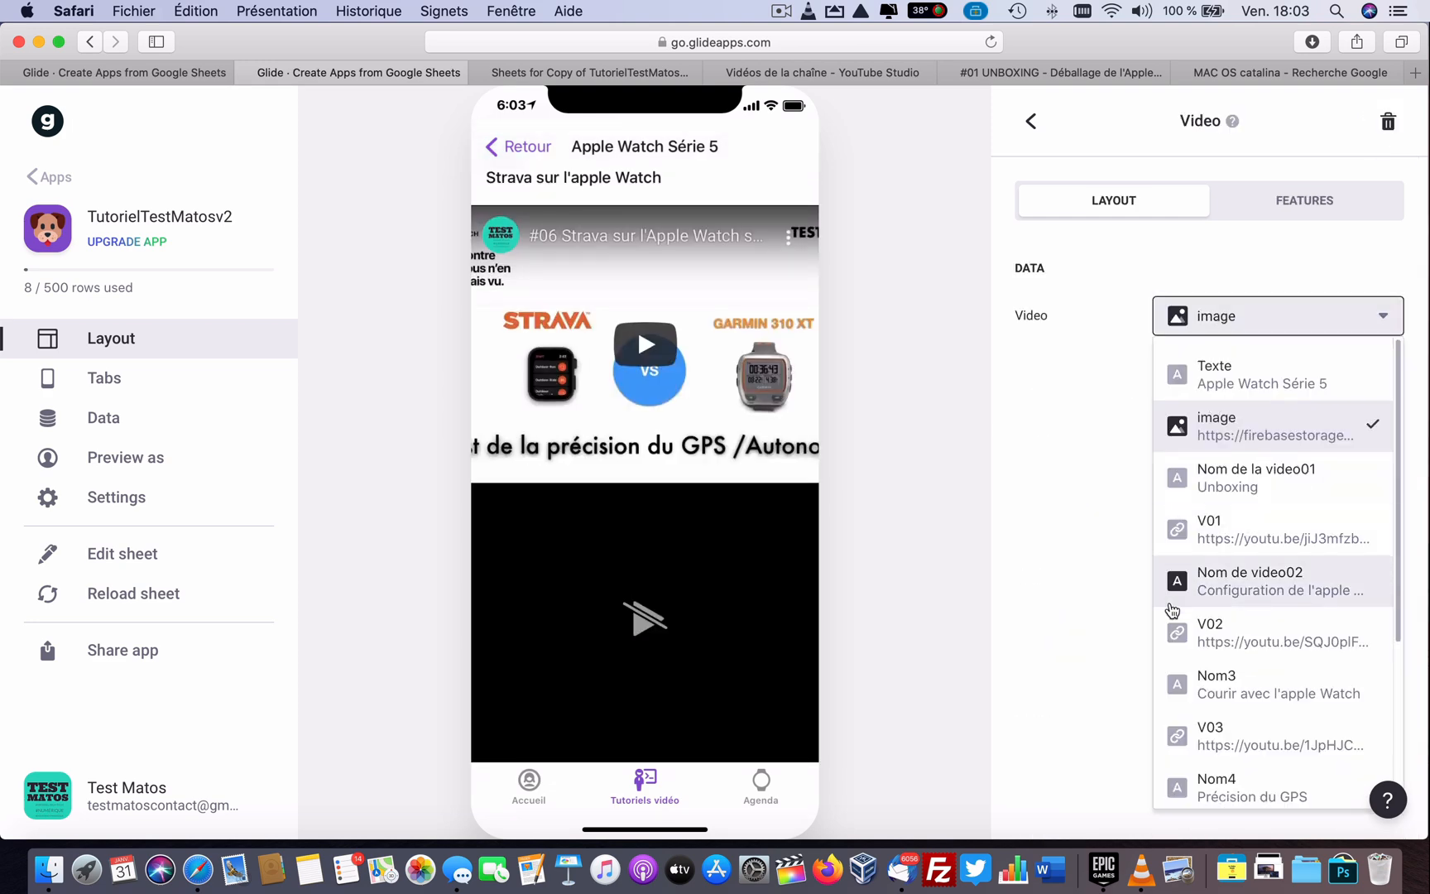
pyautogui.scroll(-5, 1209, 729)
pyautogui.click(1211, 776)
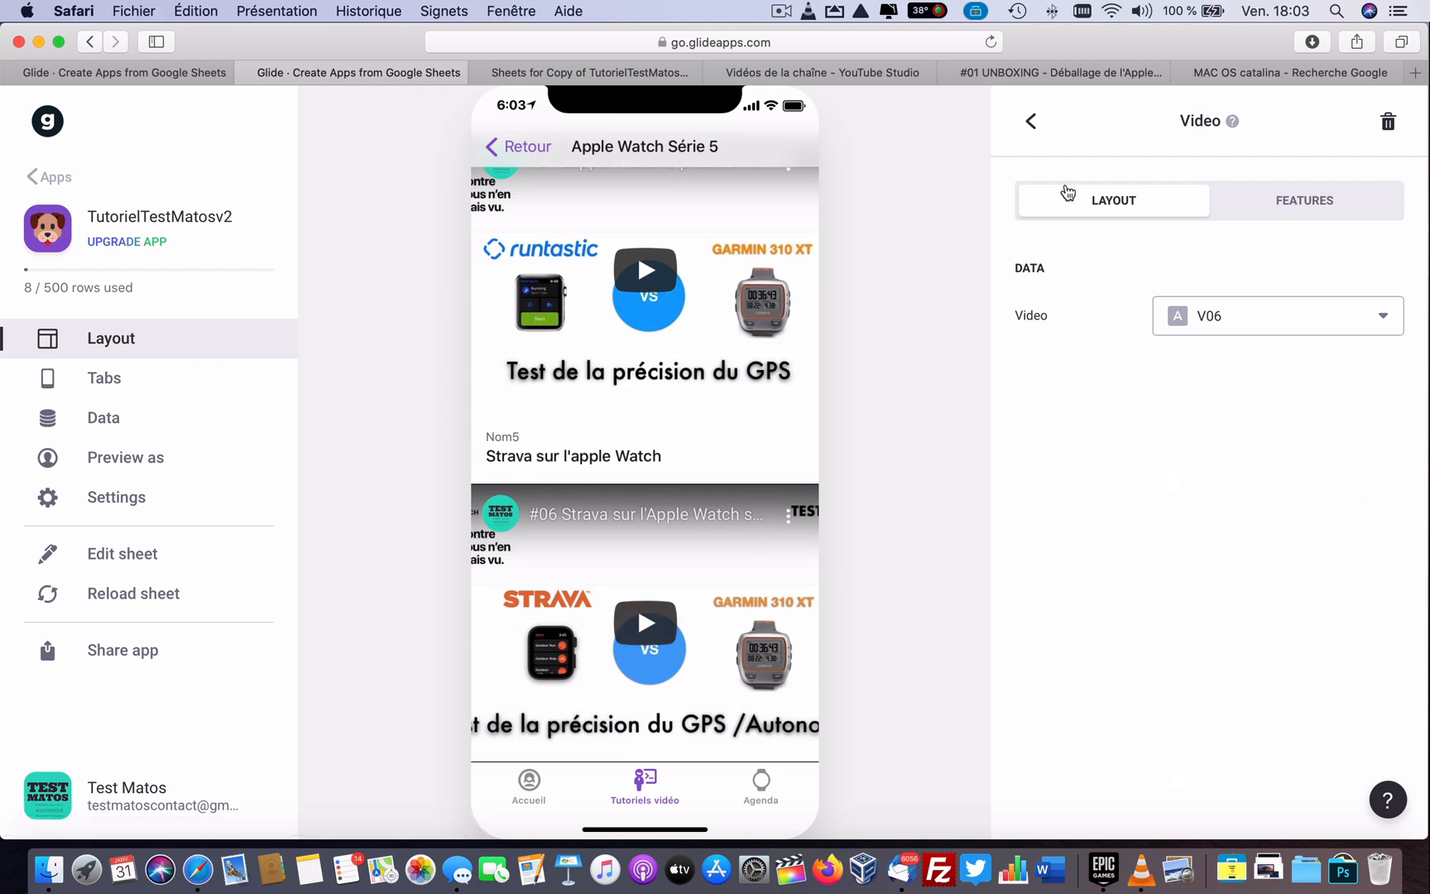
pyautogui.click(1031, 121)
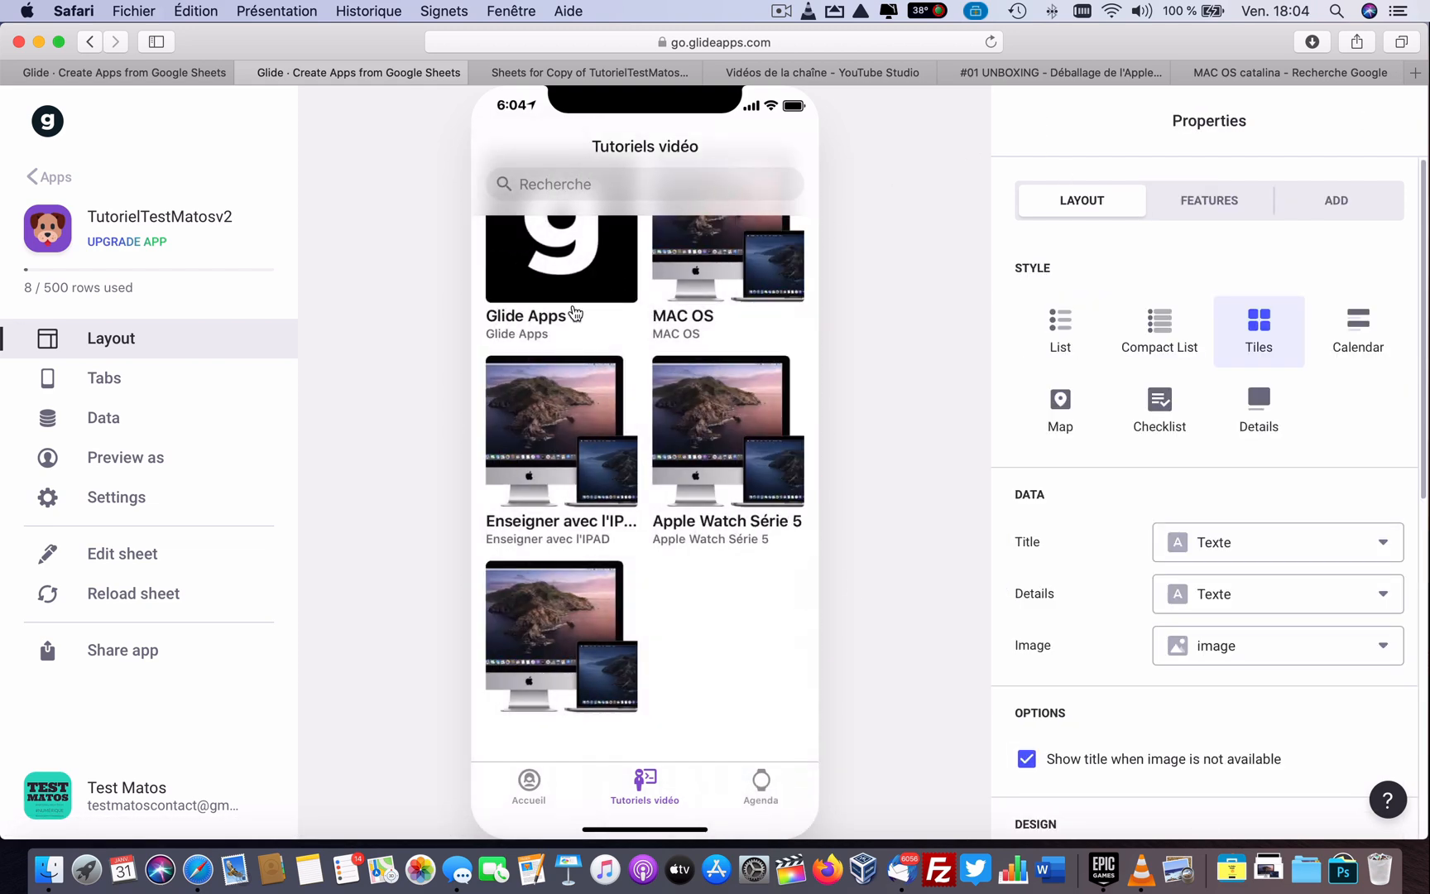
# Step: Examine the Glide Apps, MAC OS and Enseigner avec l'IPAD detail pages in the app preview
pyautogui.click(573, 312)
pyautogui.scroll(-5, 611, 556)
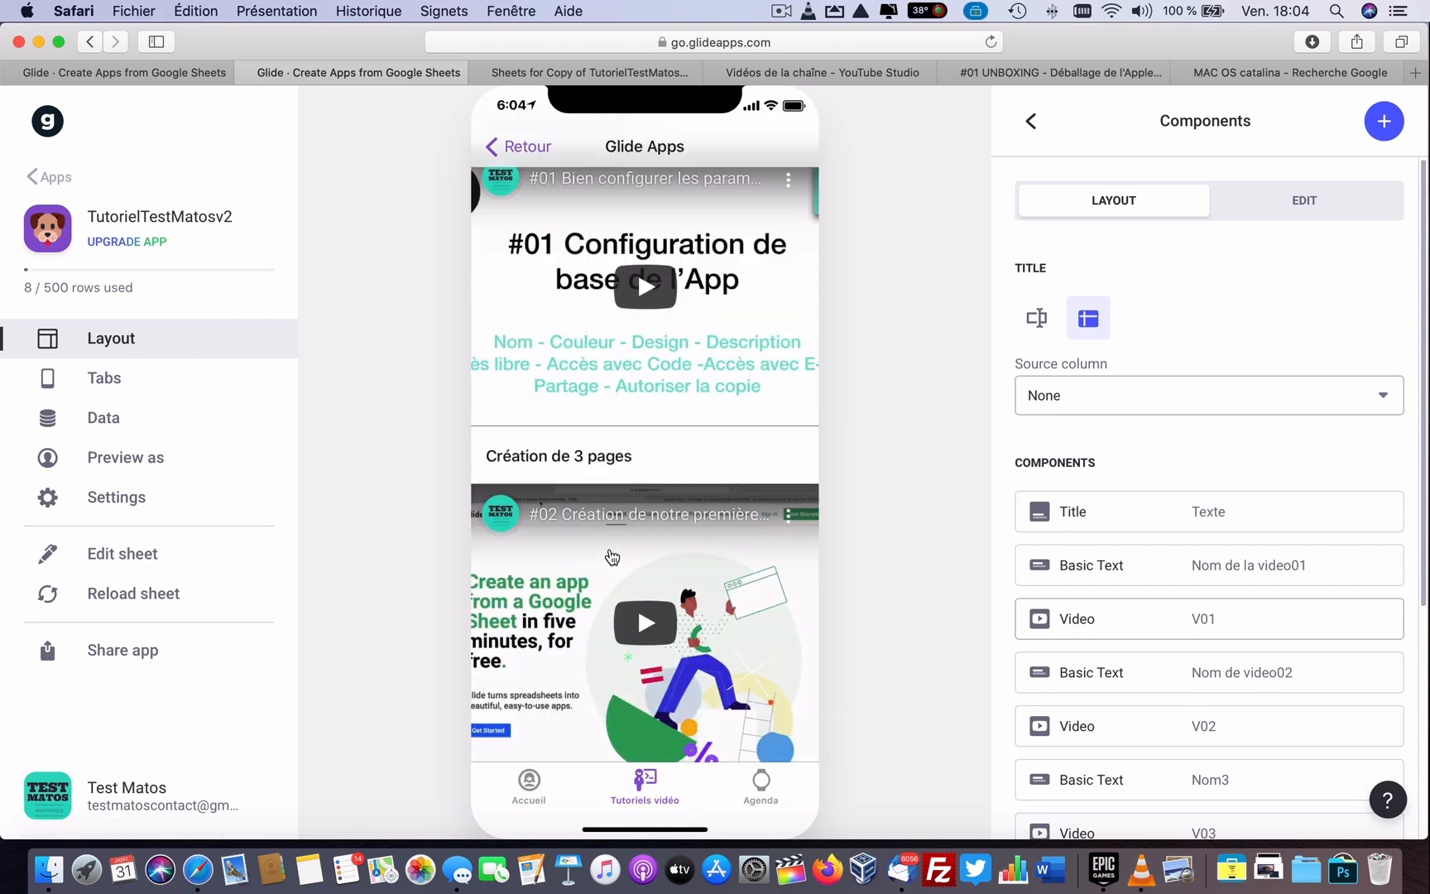
pyautogui.scroll(10, 612, 556)
pyautogui.click(533, 154)
pyautogui.click(738, 284)
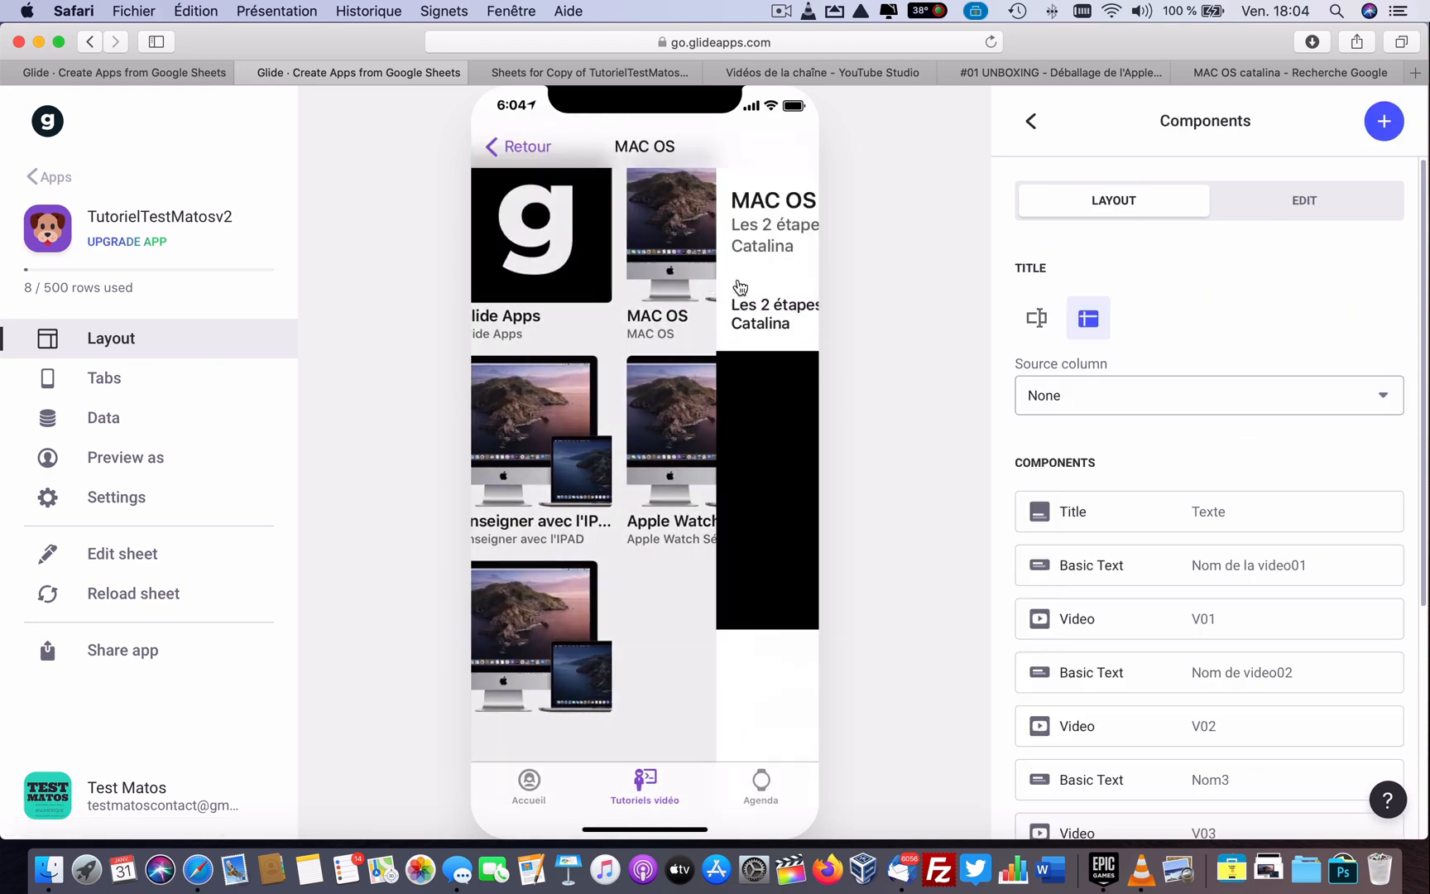
pyautogui.click(531, 164)
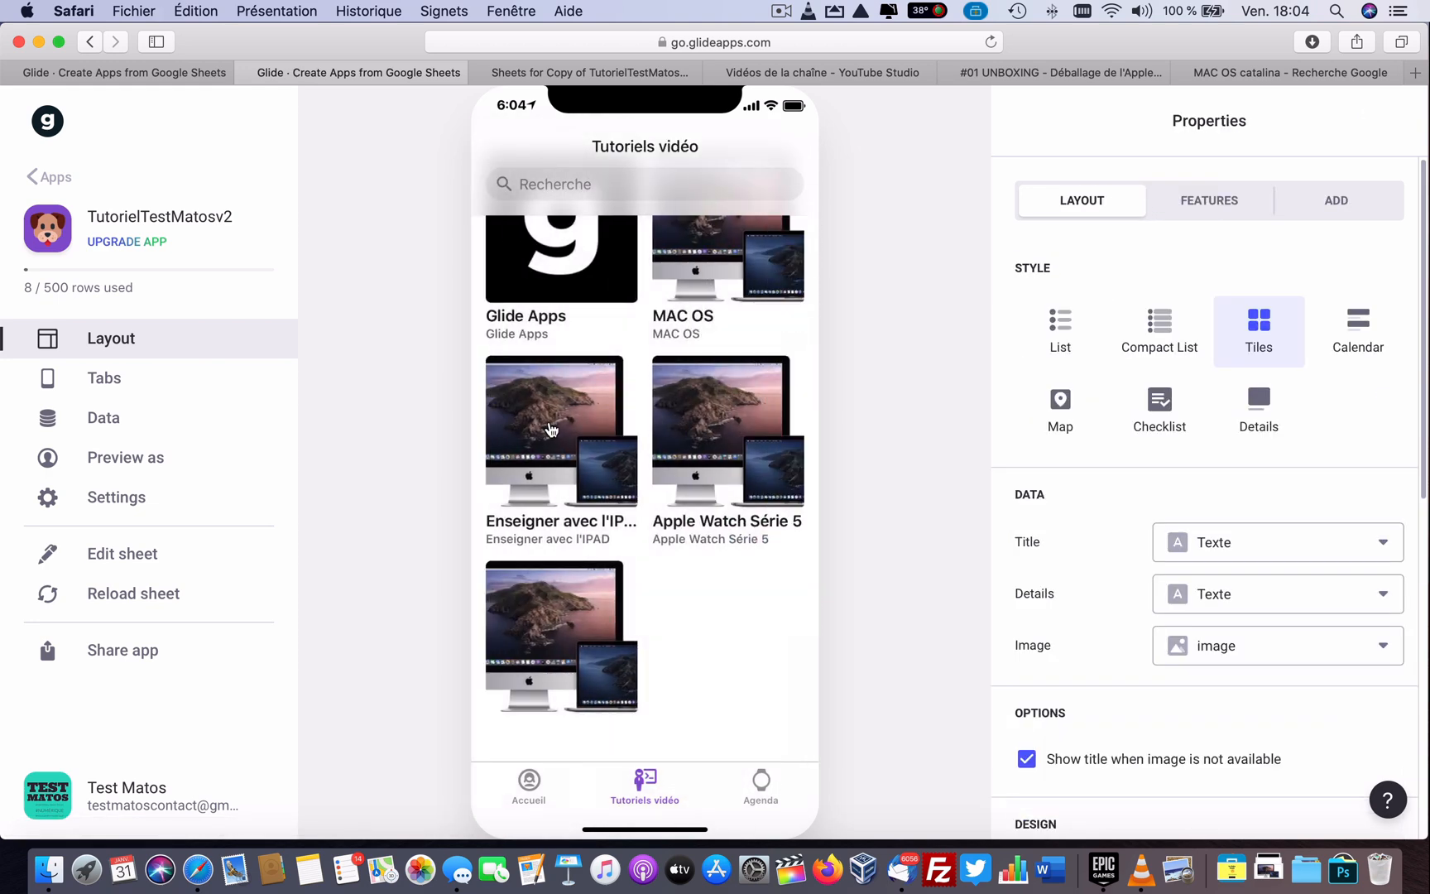
pyautogui.click(596, 426)
pyautogui.scroll(-3, 648, 428)
pyautogui.scroll(3, 646, 426)
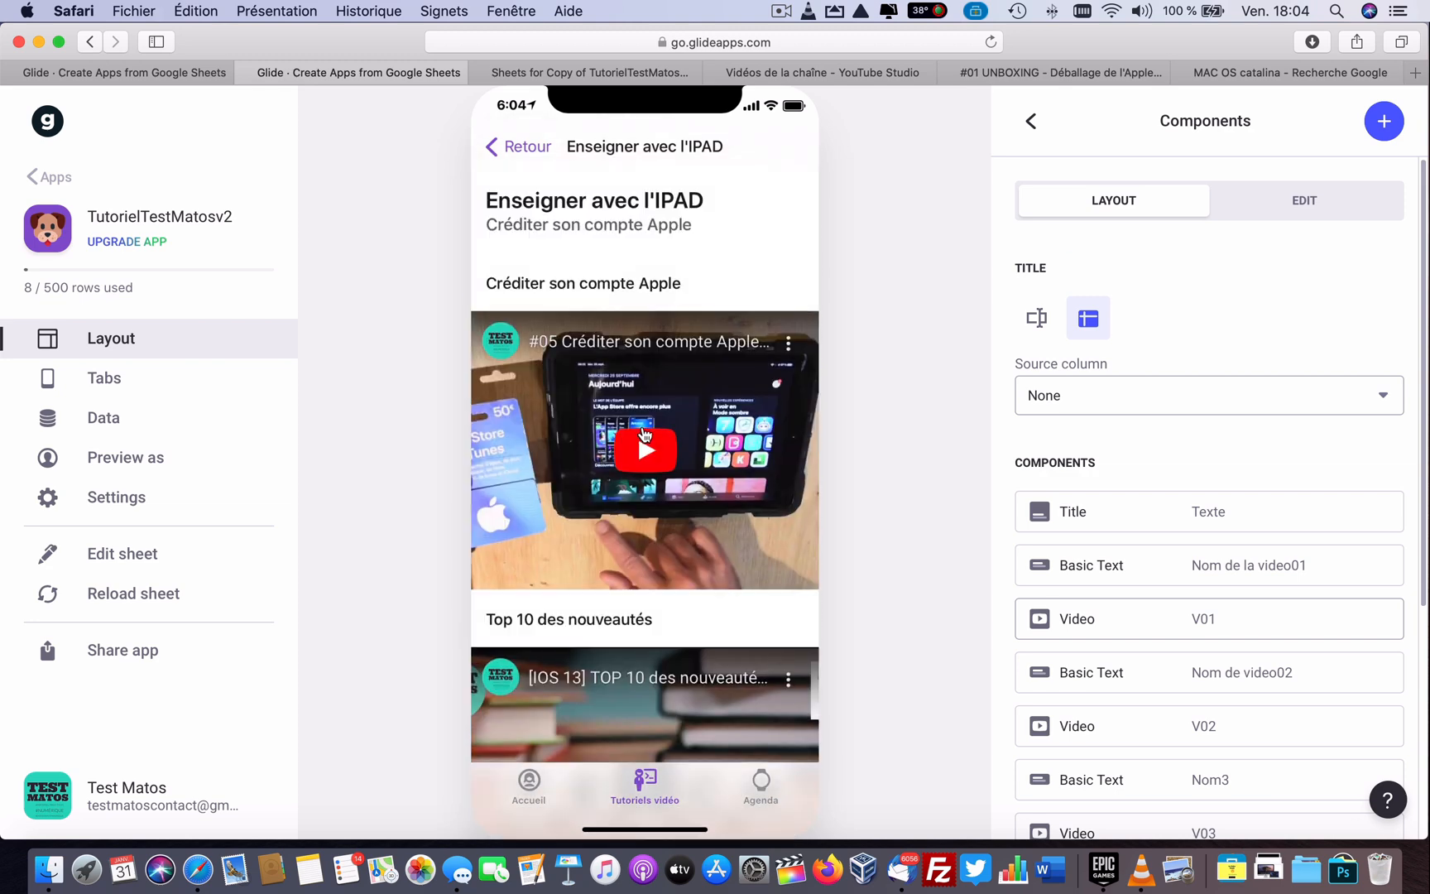
pyautogui.click(540, 172)
# Step: Review the video names and videos on the Apple Watch Série 5 detail page, then return to the tiles
pyautogui.click(704, 431)
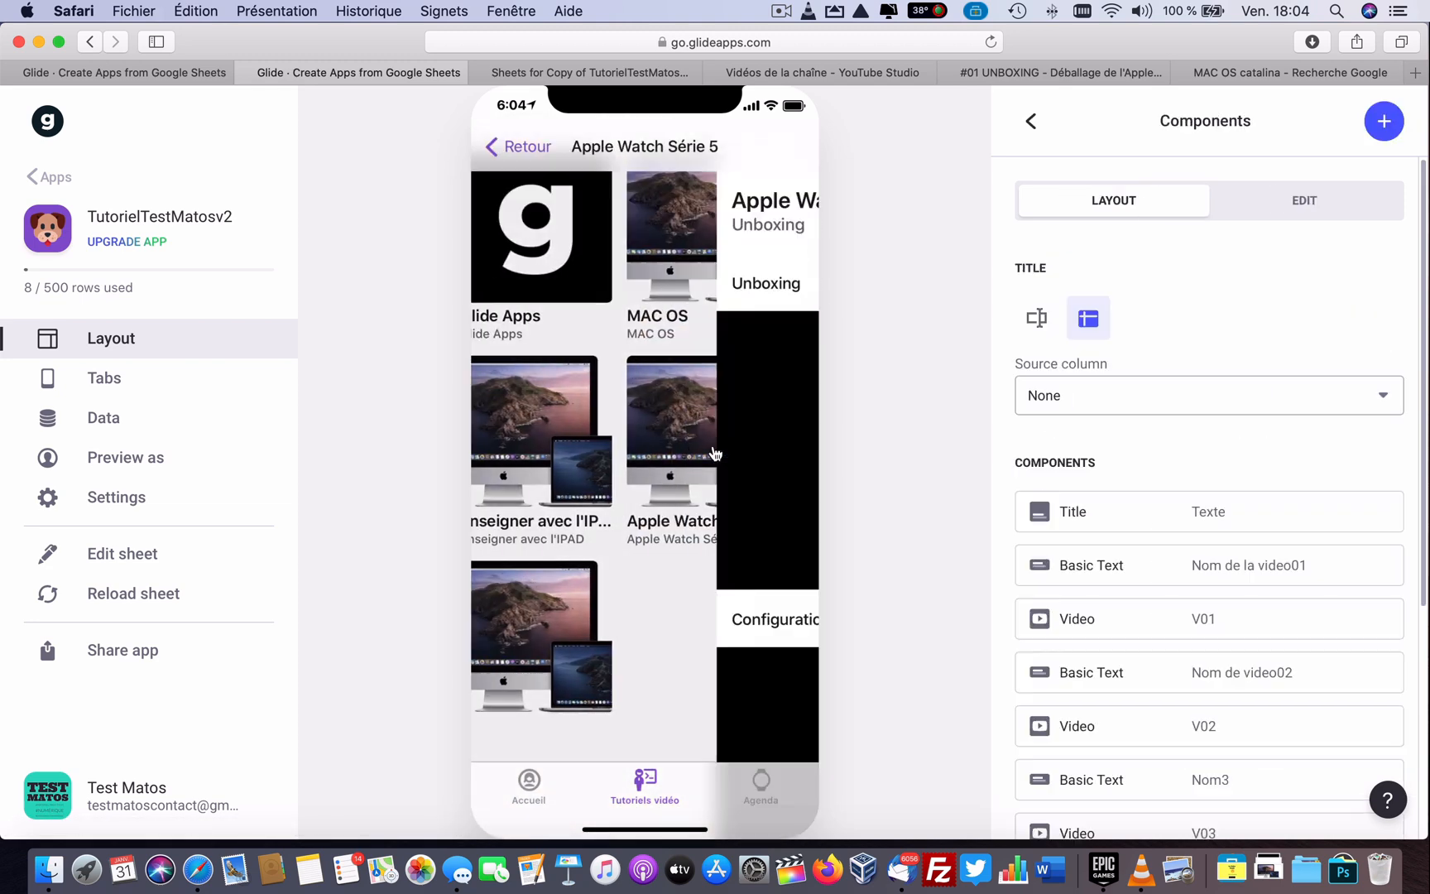
pyautogui.scroll(-5, 653, 565)
pyautogui.scroll(-3, 652, 566)
pyautogui.scroll(10, 654, 576)
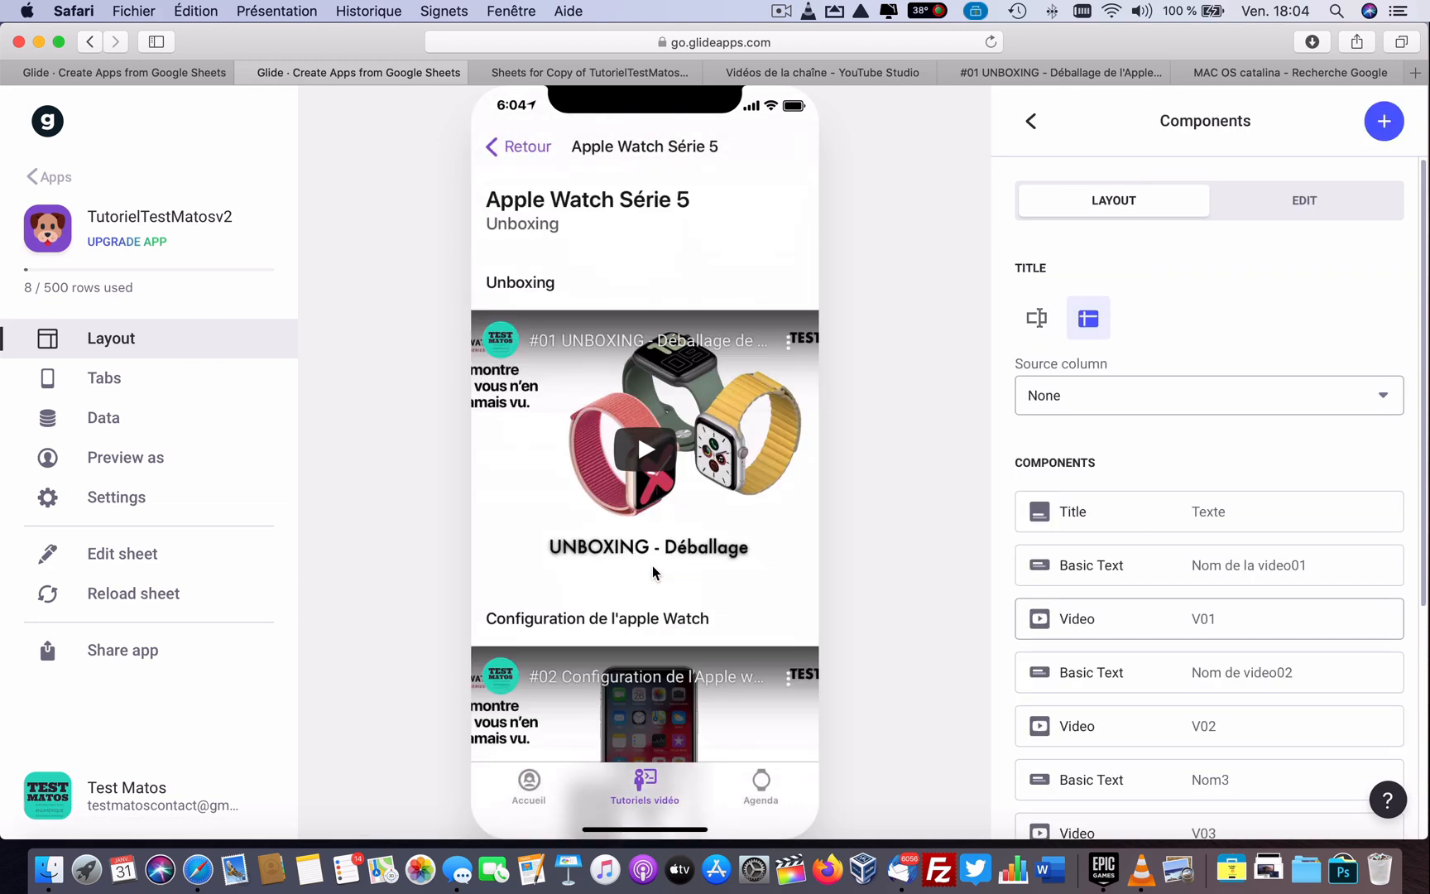
pyautogui.scroll(-10, 655, 575)
pyautogui.scroll(10, 653, 571)
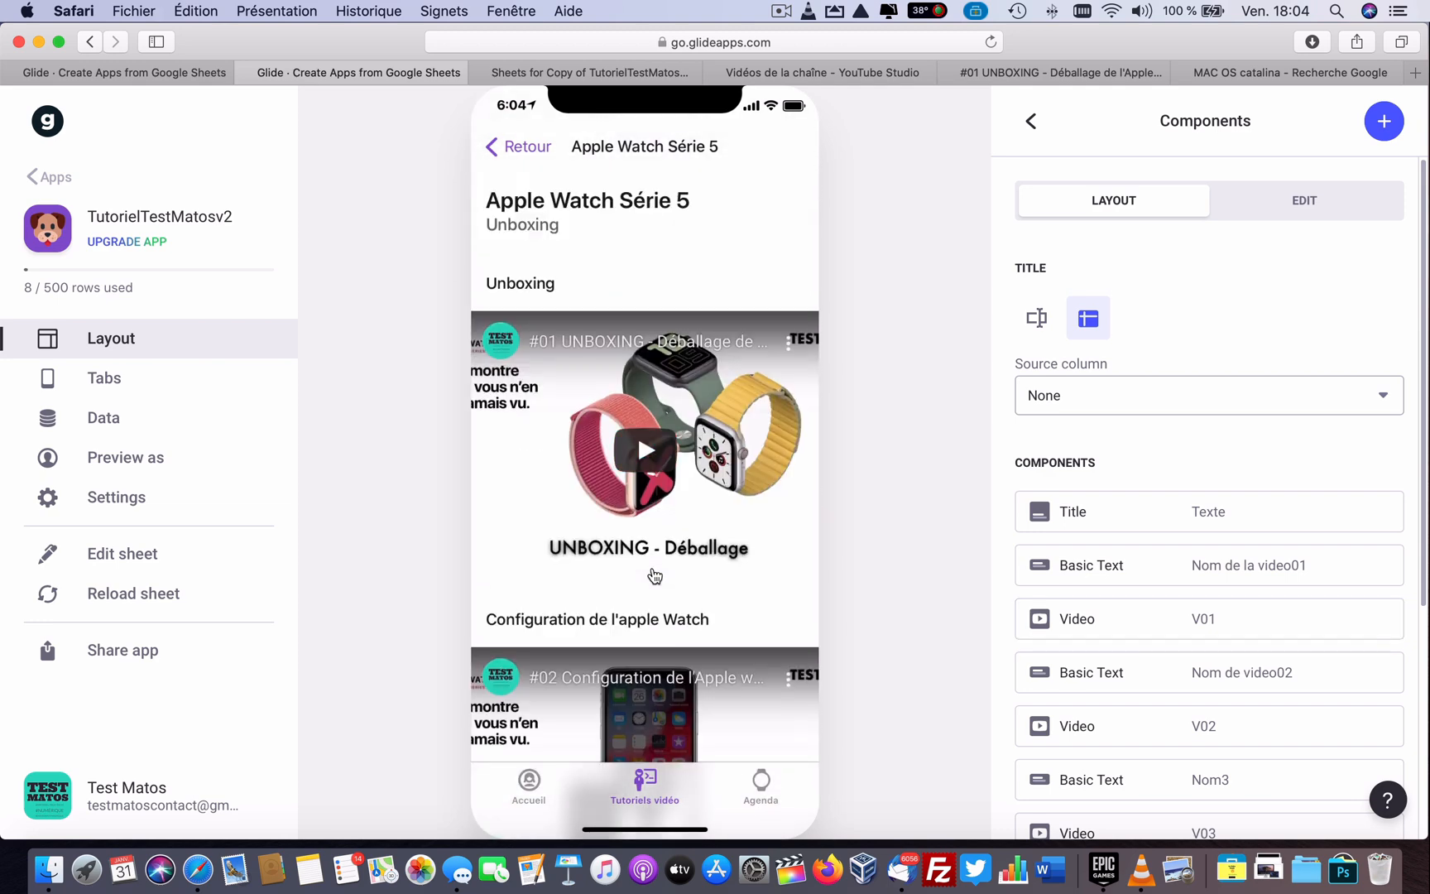
pyautogui.scroll(-10, 654, 556)
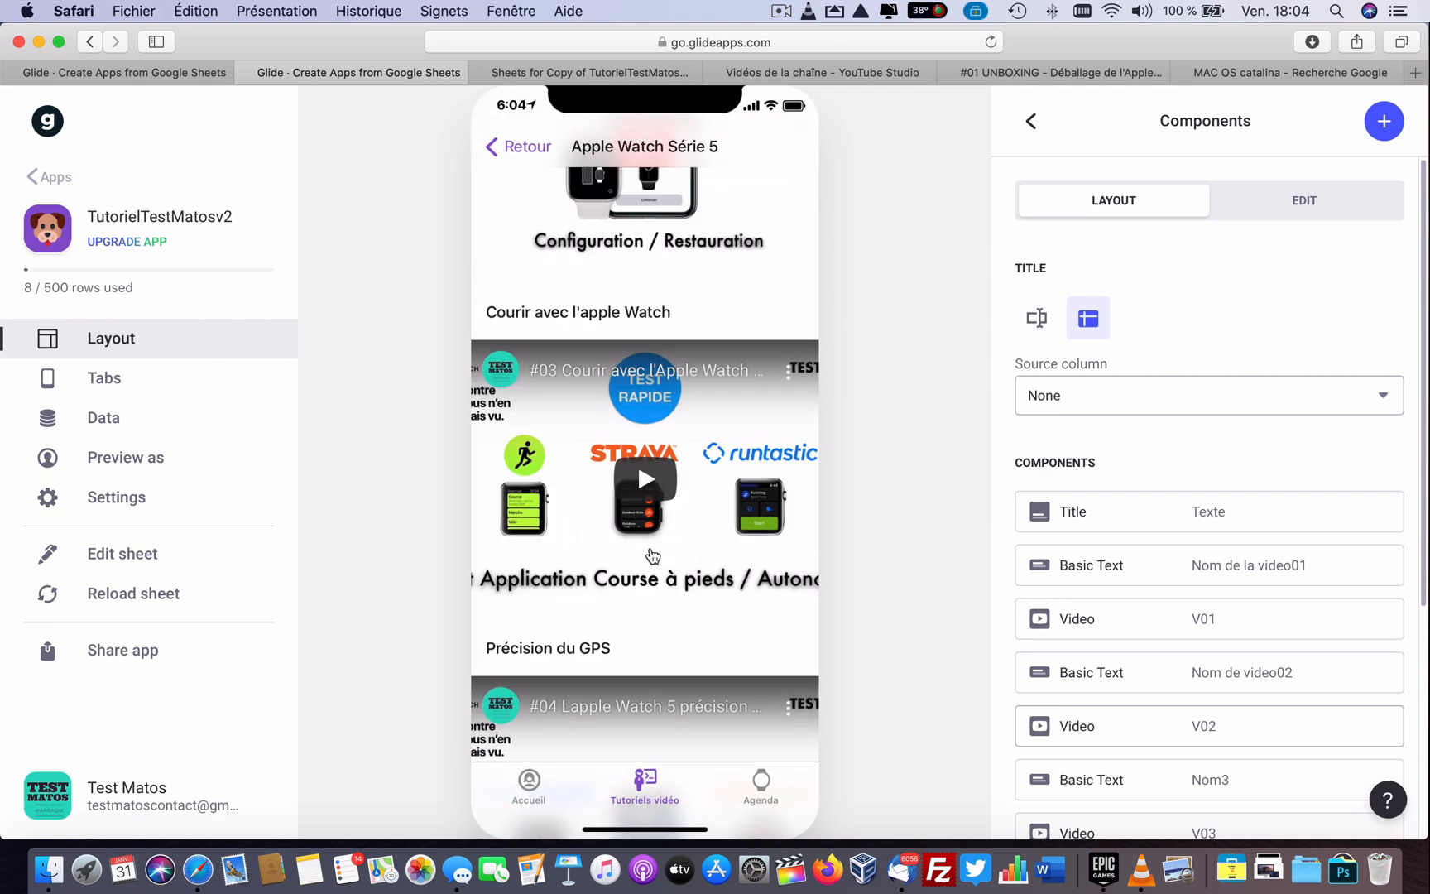
pyautogui.click(521, 149)
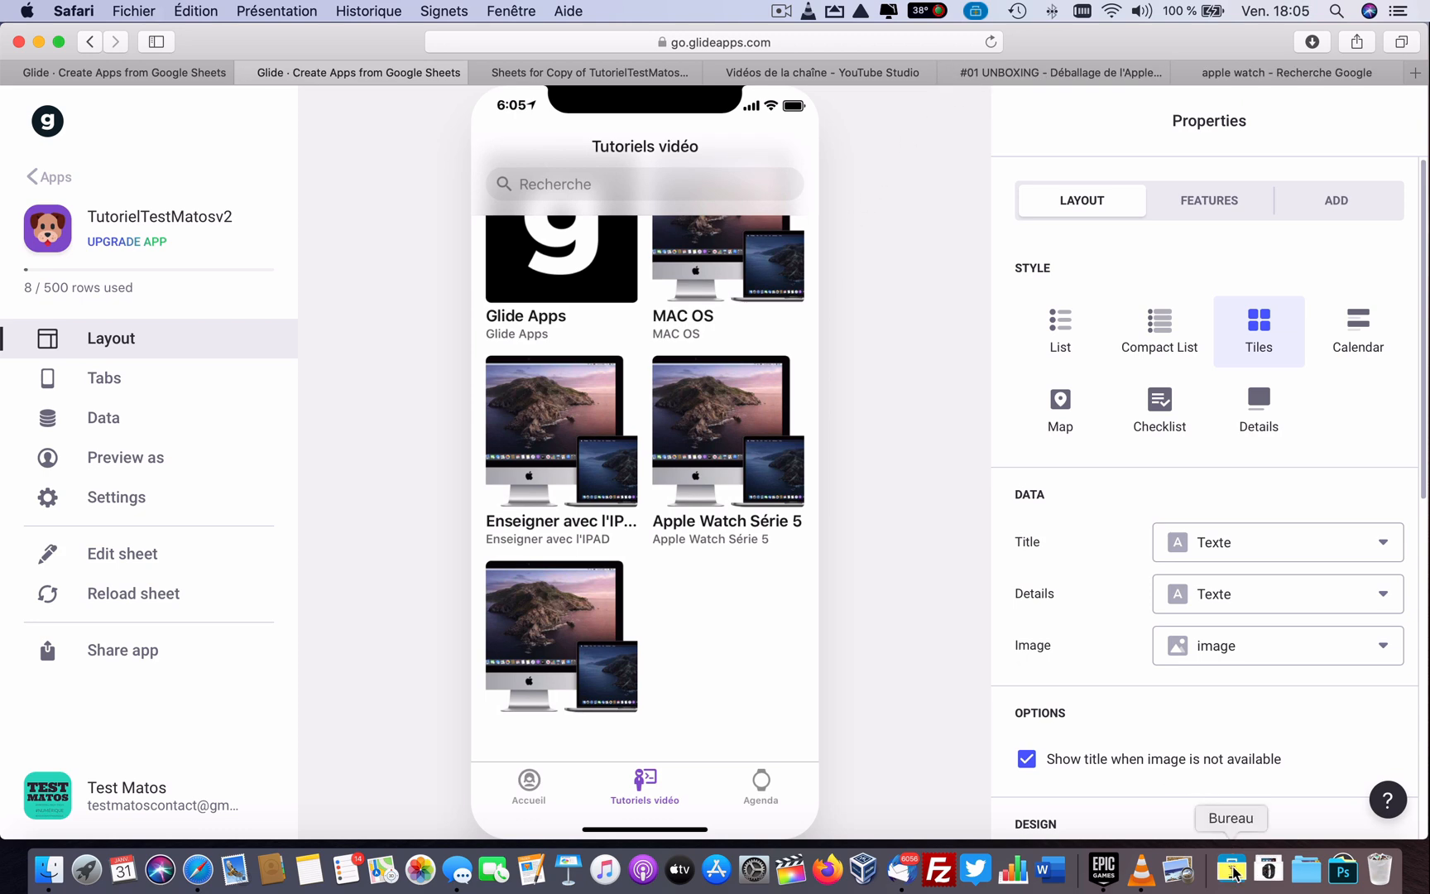
# Step: Replace the Enseigner avec l'IPAD, Apple Watch Série 5 and DJI OSMO Mobile 3 tile images with the downloaded iPad, watch and gimbal pictures
pyautogui.click(1268, 869)
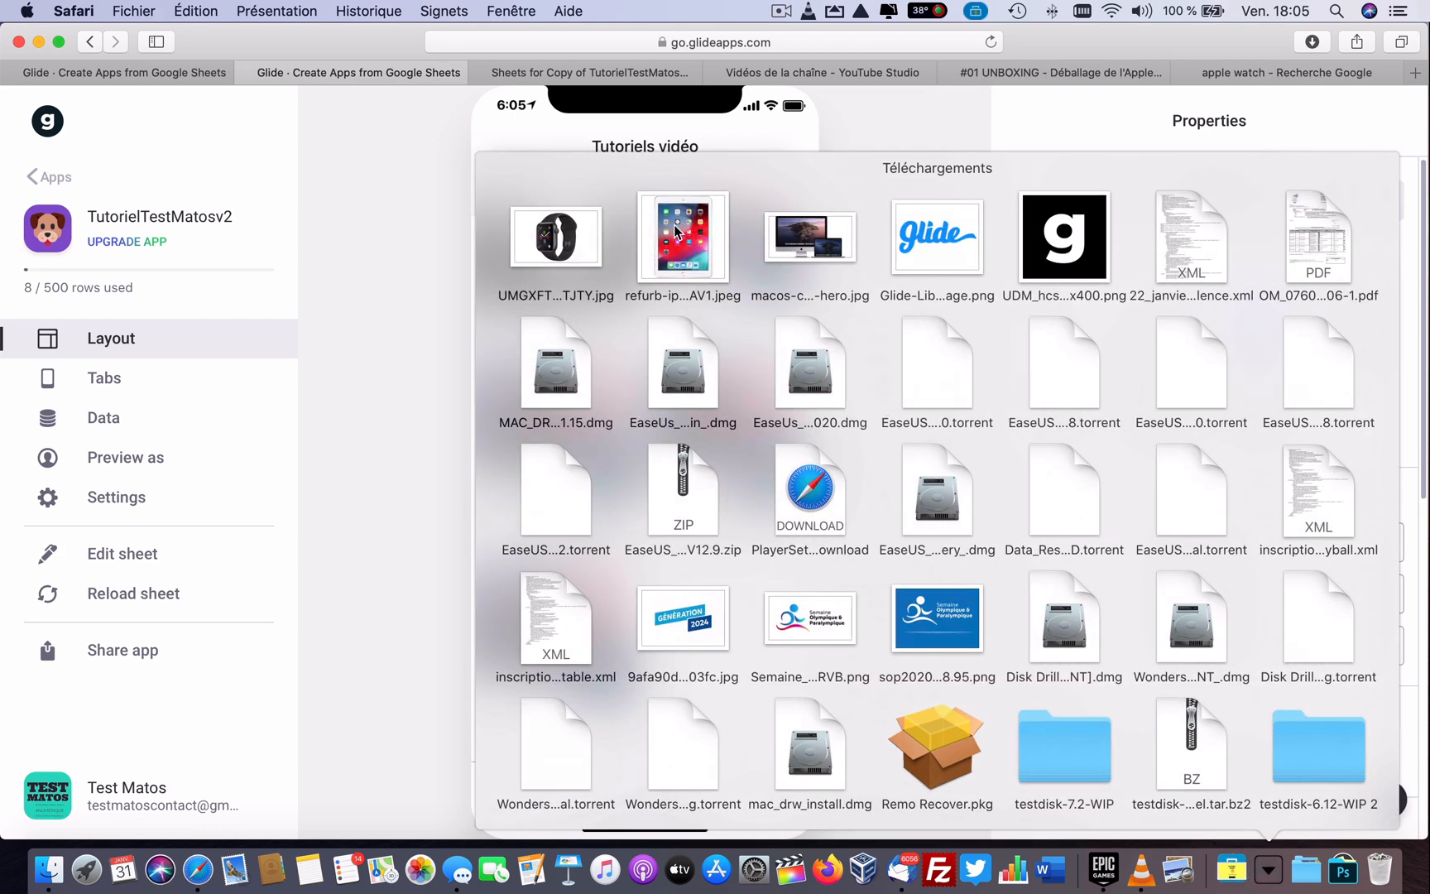
pyautogui.moveTo(677, 233); pyautogui.dragTo(559, 430)
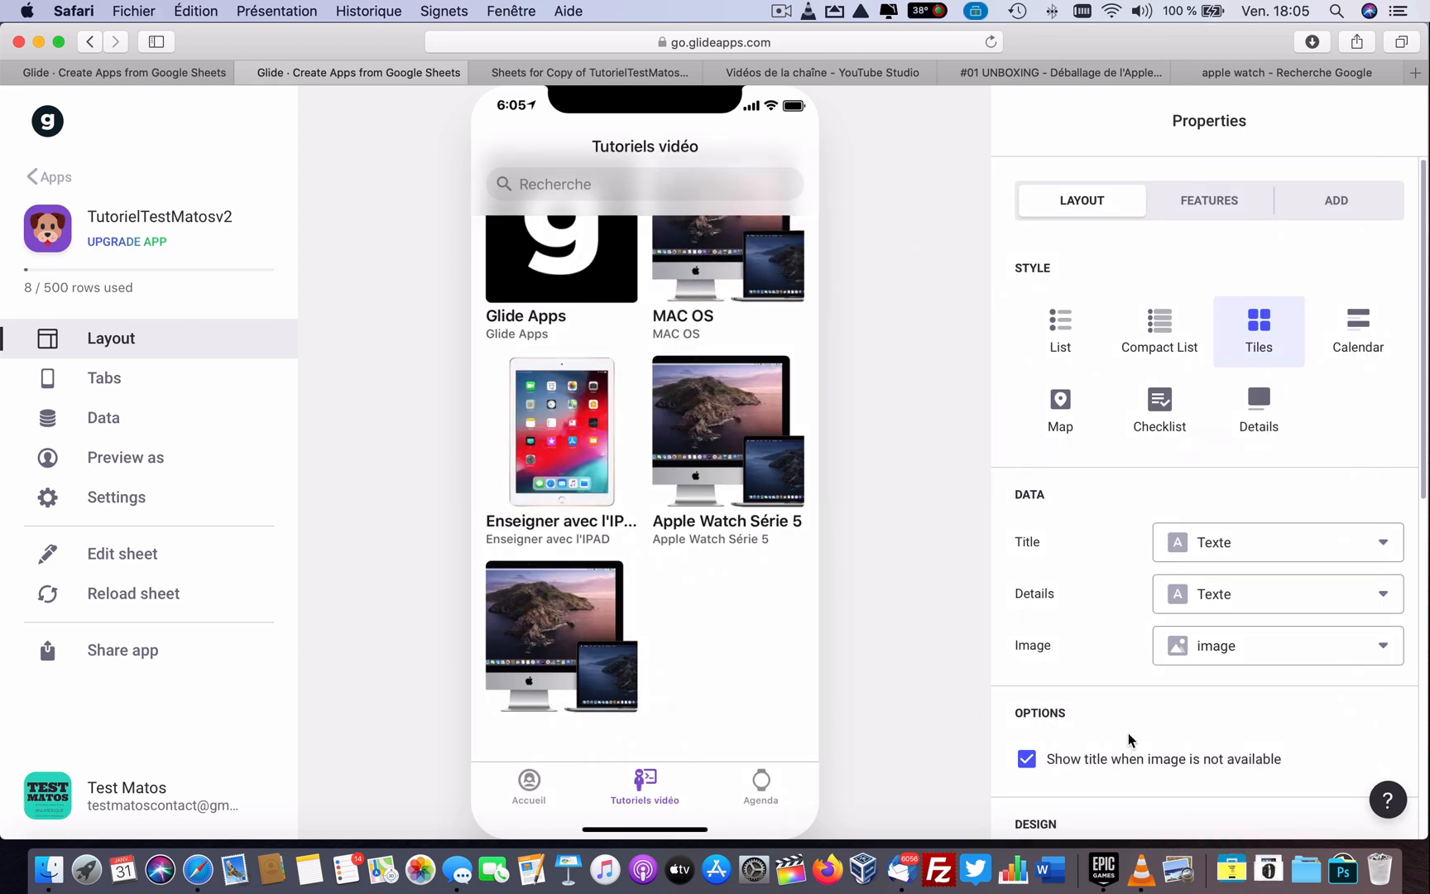
pyautogui.click(1268, 870)
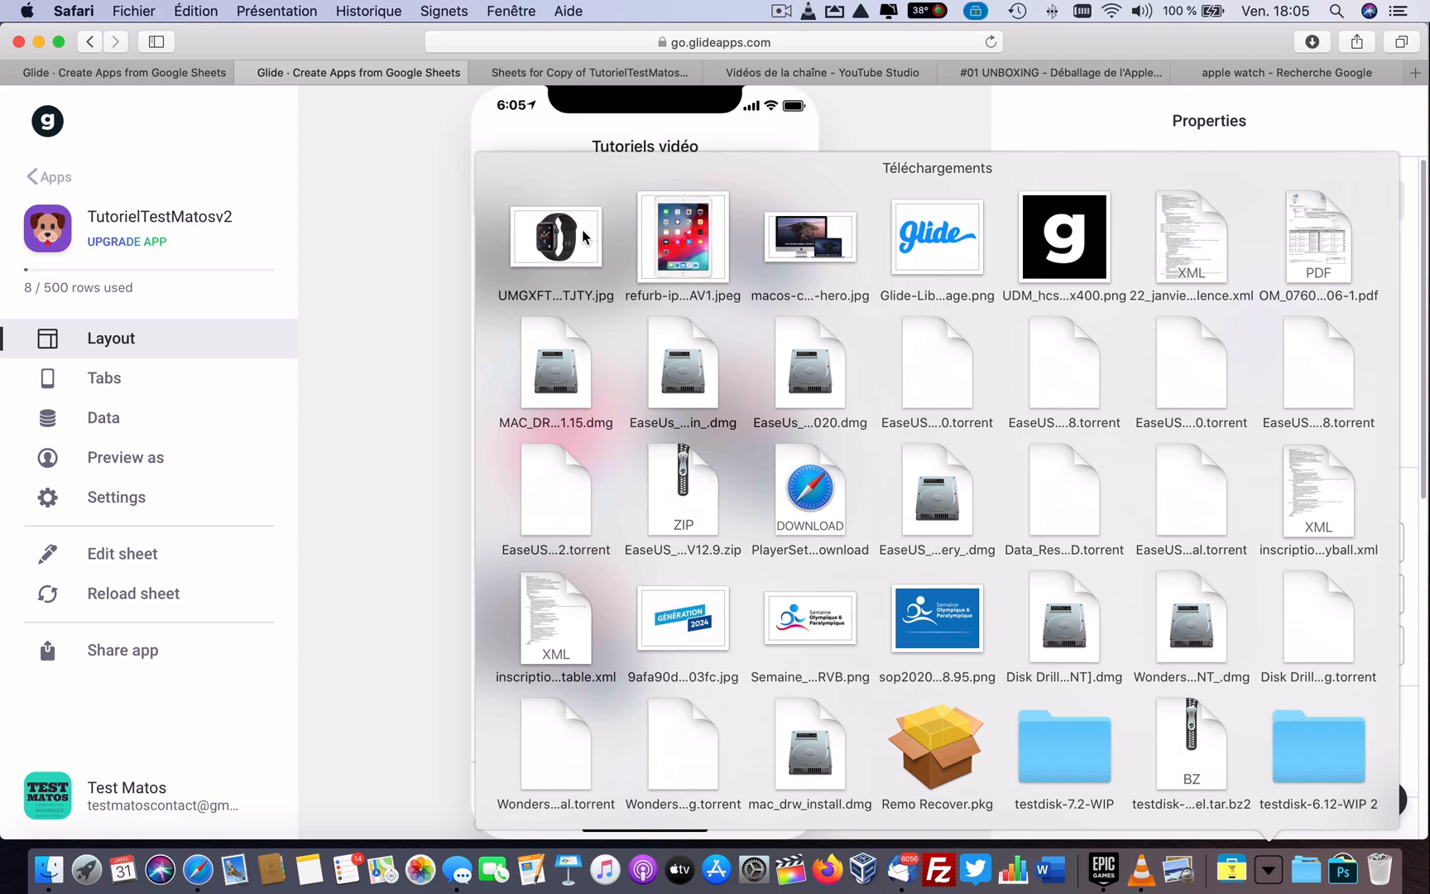
pyautogui.moveTo(583, 238); pyautogui.dragTo(749, 455)
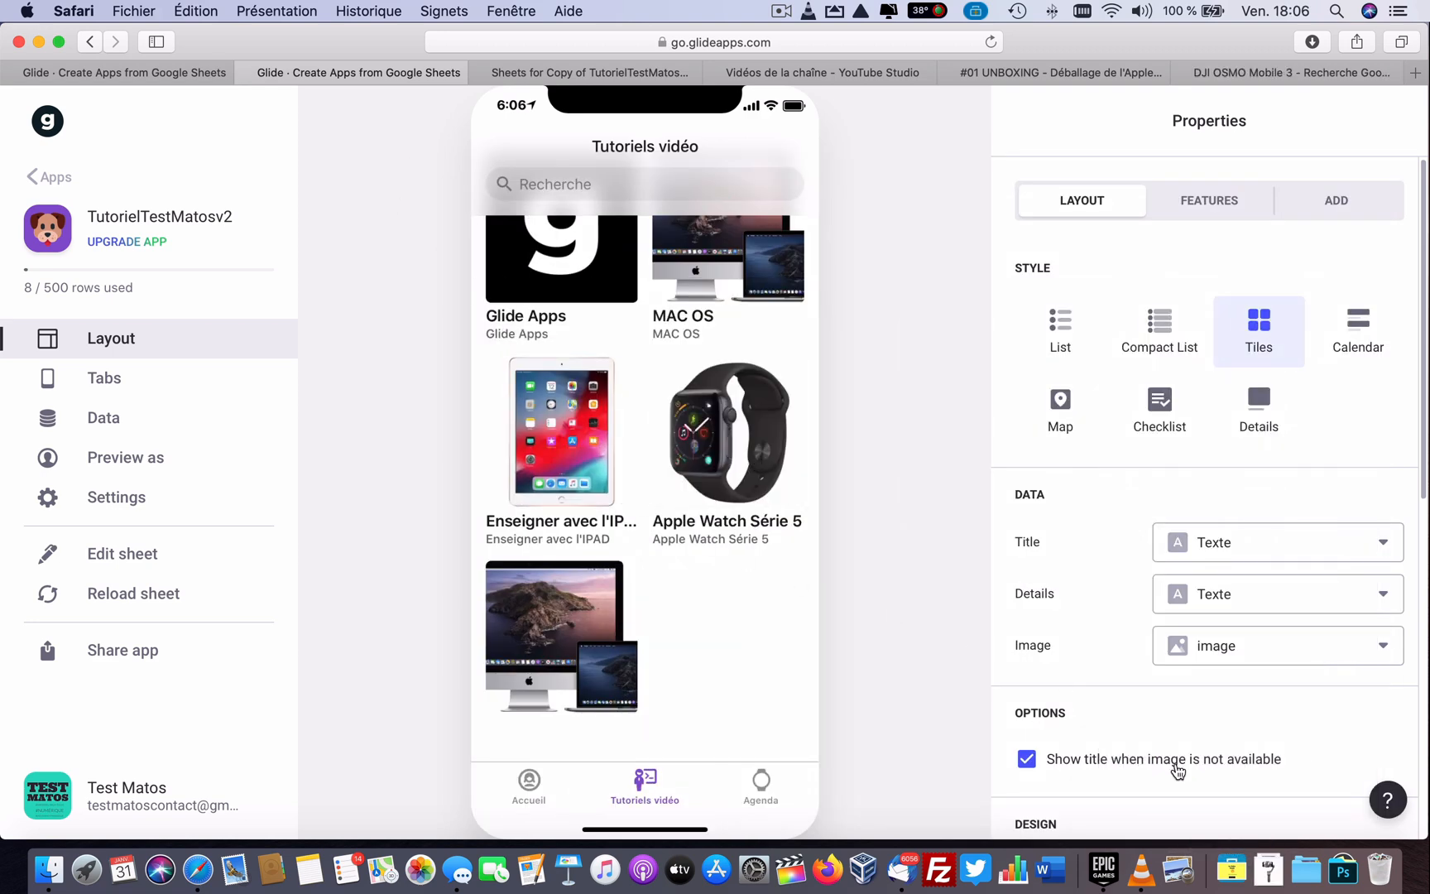
pyautogui.click(1268, 869)
pyautogui.moveTo(571, 245); pyautogui.dragTo(594, 662)
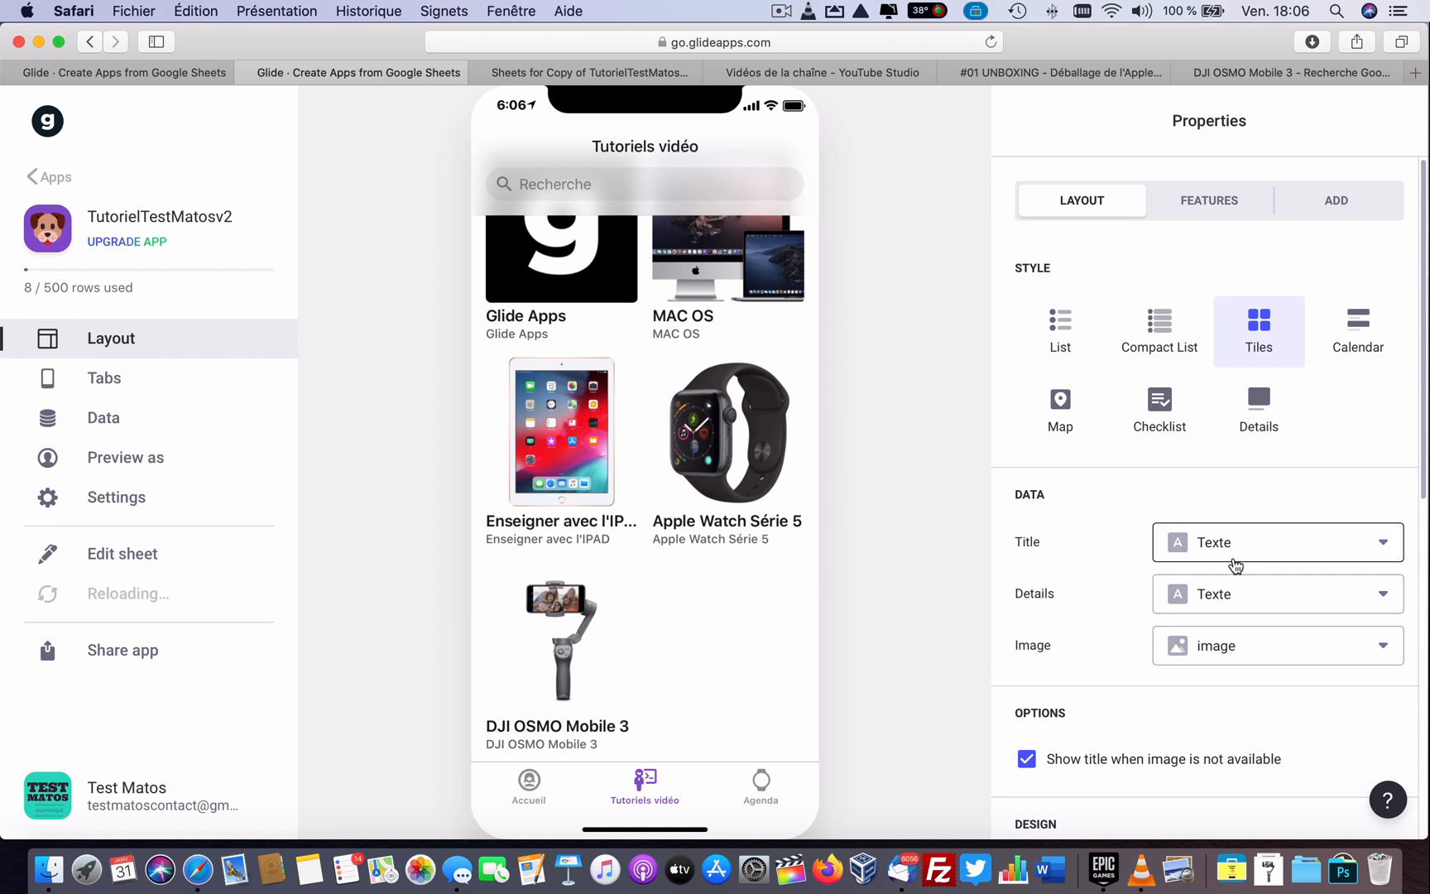
# Step: Clear the Details column of the Tutoriels vidéo tiles by setting it to the empty option
pyautogui.click(1257, 610)
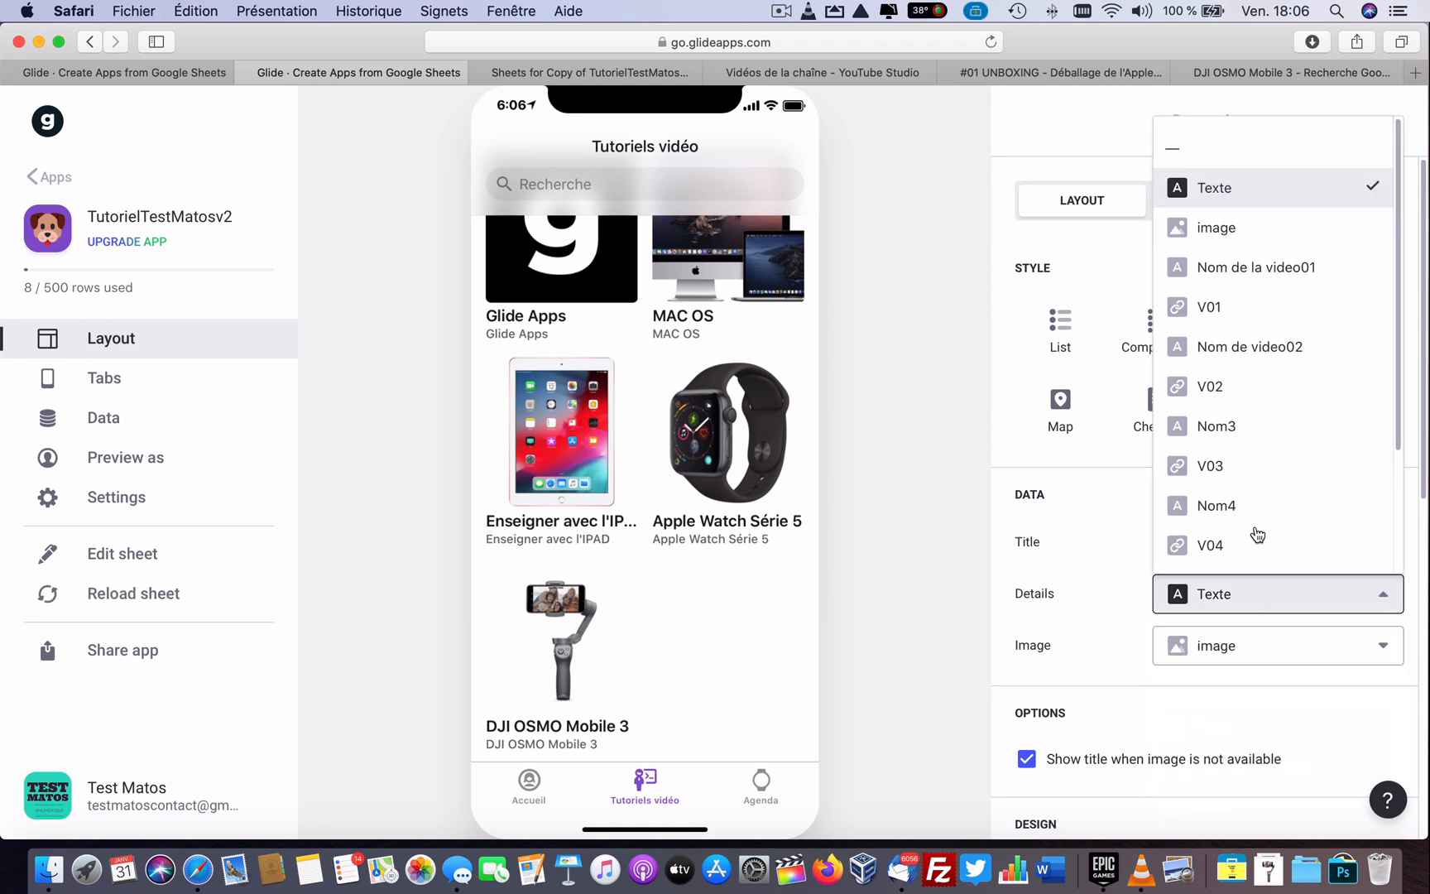
pyautogui.click(1229, 149)
pyautogui.scroll(1, 729, 551)
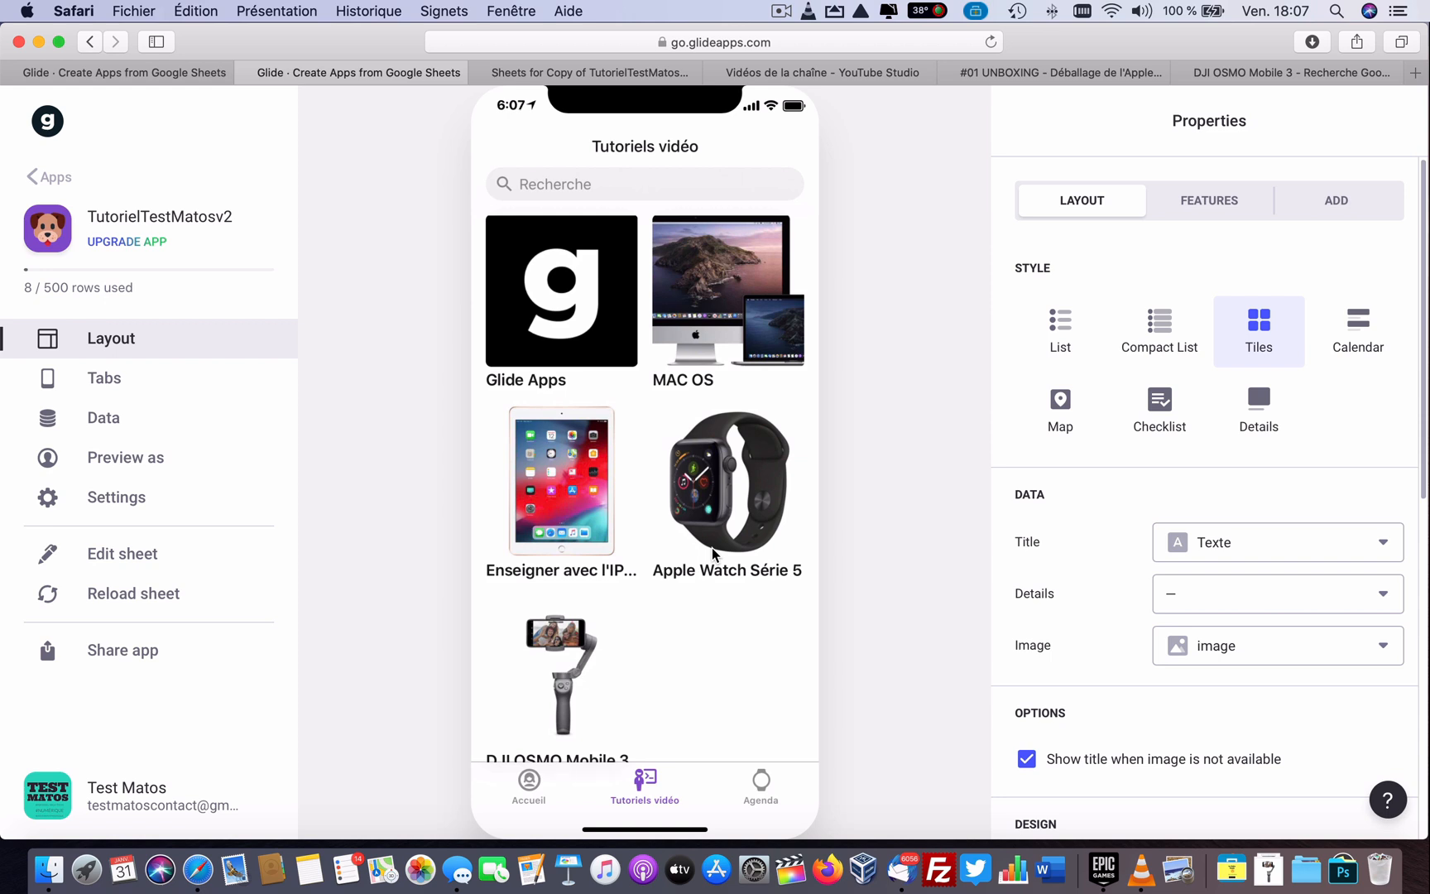
# Step: Look over the Tutoriels vidéo tiles and open the Glide Apps detail page
pyautogui.scroll(-2, 654, 619)
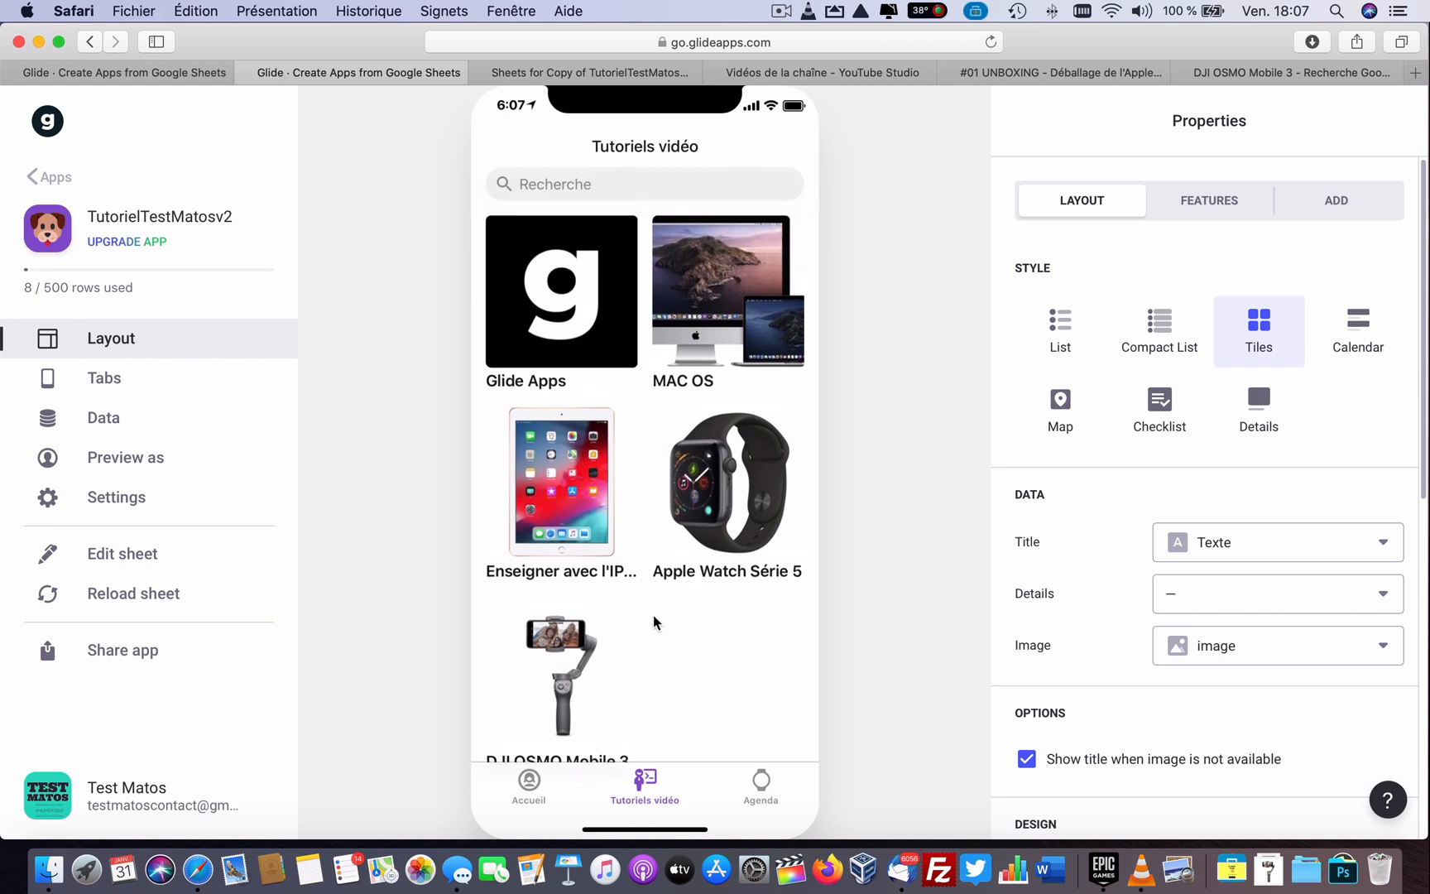
pyautogui.click(607, 330)
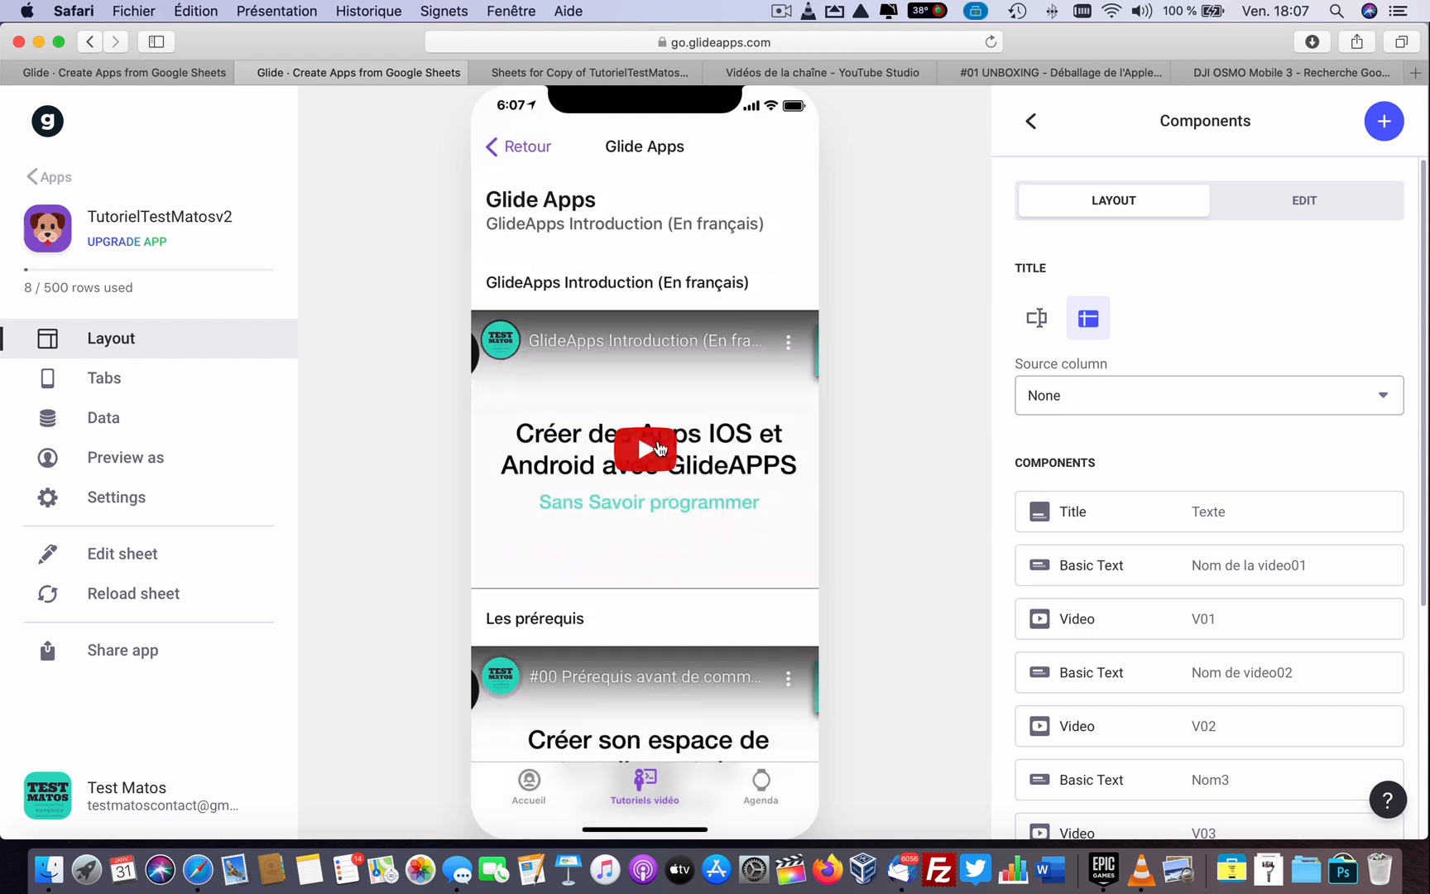